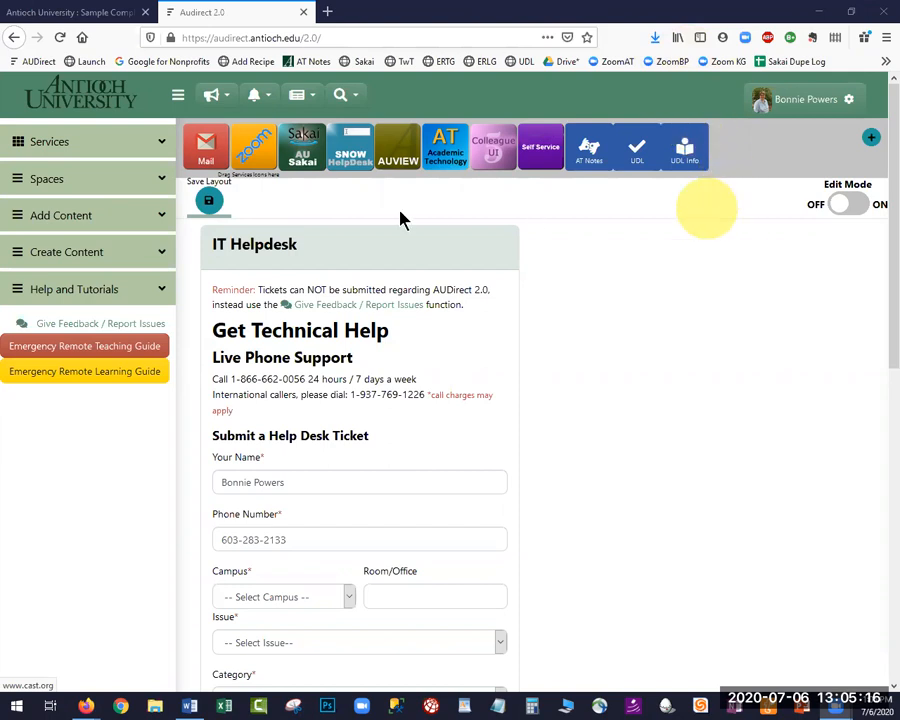
Step: Open AU Sakai from the AUDirect portal and reduce the page zoom by two levels
{"action": "left_click", "coordinate": [298, 153]}
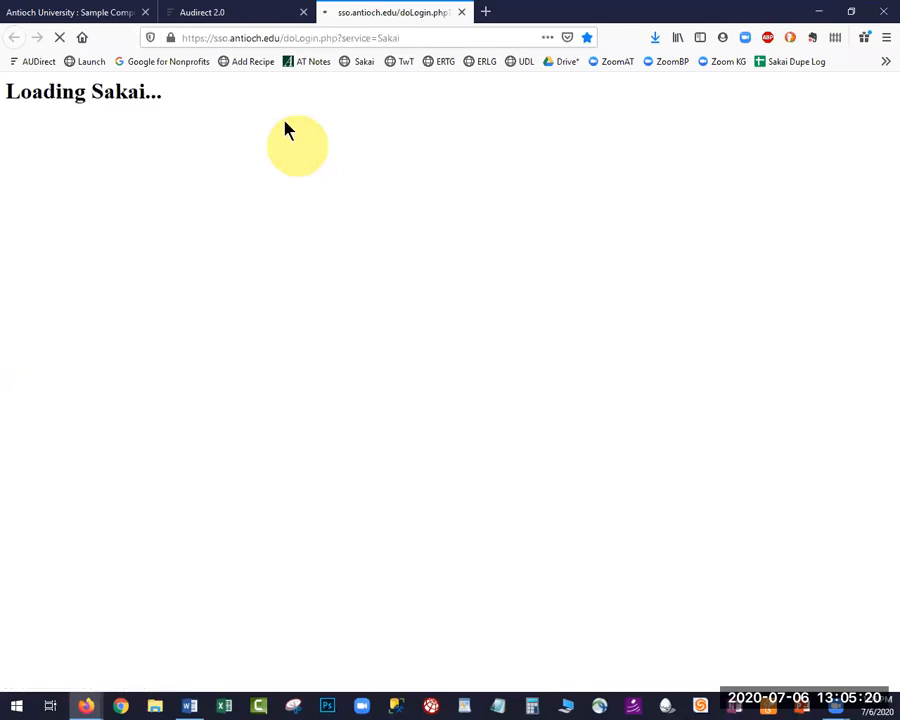
{"action": "left_click", "coordinate": [112, 12]}
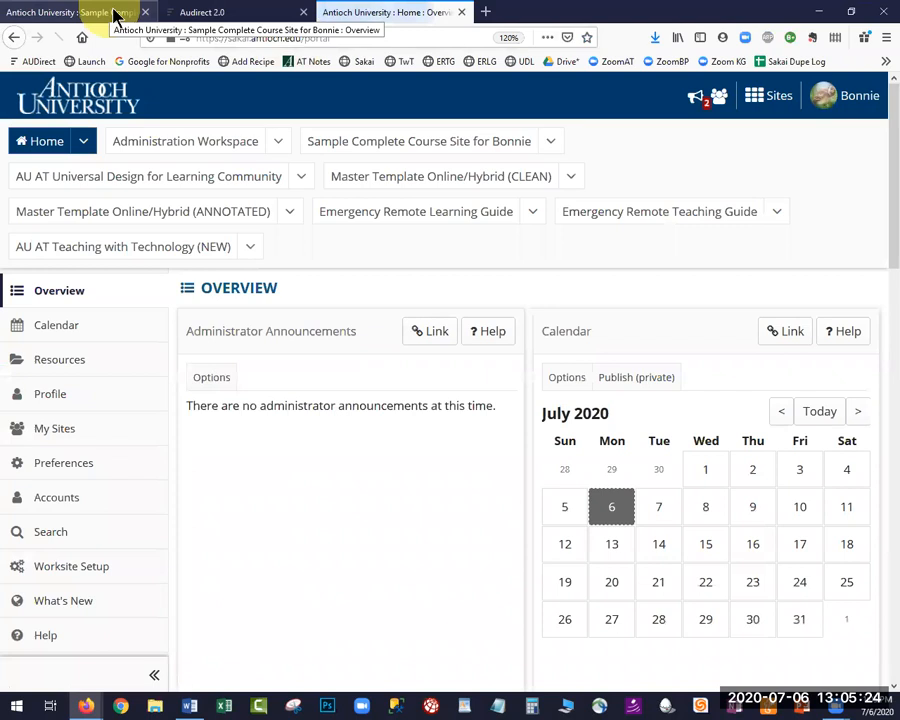
{"action": "left_click", "coordinate": [445, 20]}
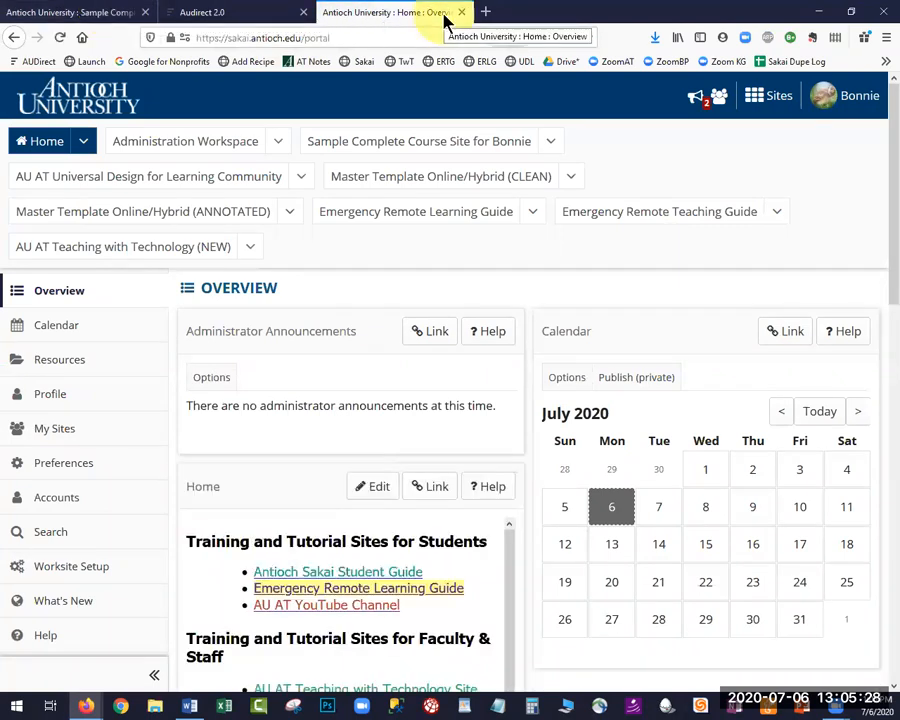
{"action": "key", "text": "ctrl+minus"}
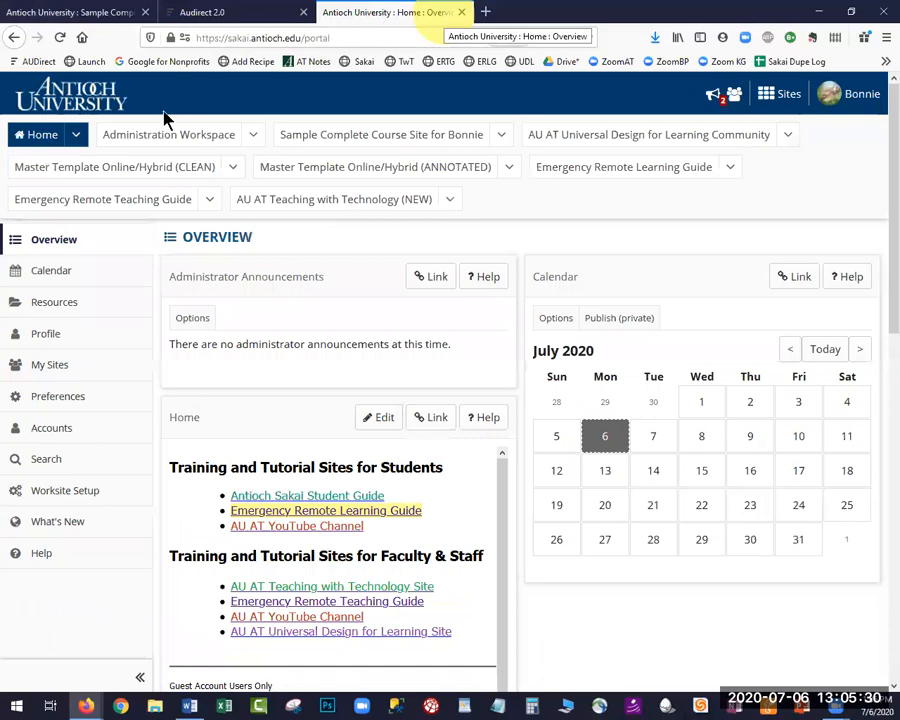
{"action": "key", "text": "ctrl+minus"}
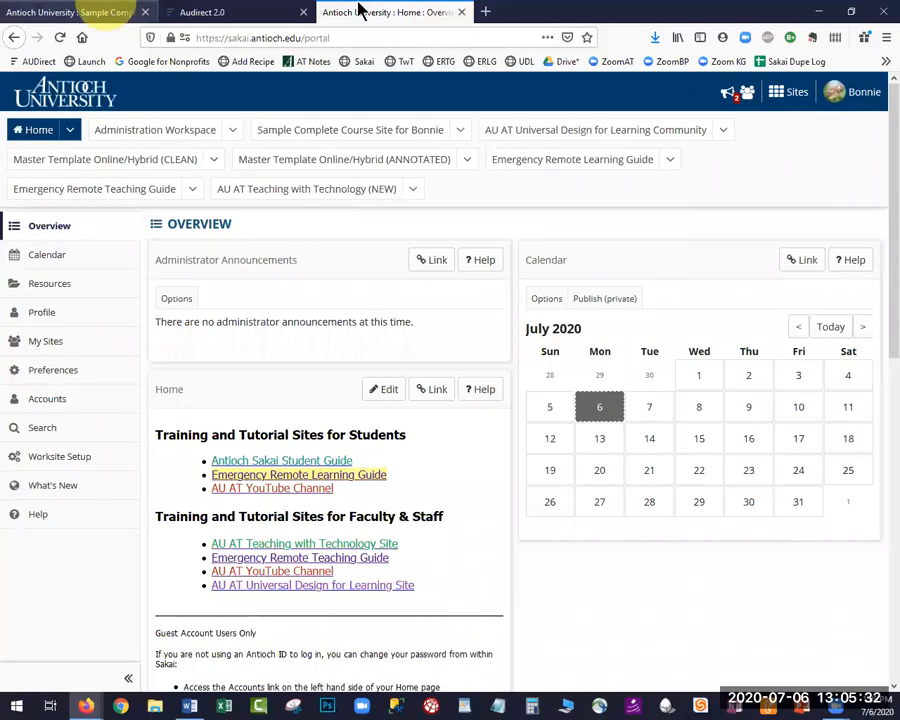
Step: In the Sample Complete Course Site, expand Course Content to view its module subpages and collapse it again
{"action": "left_click", "coordinate": [106, 9]}
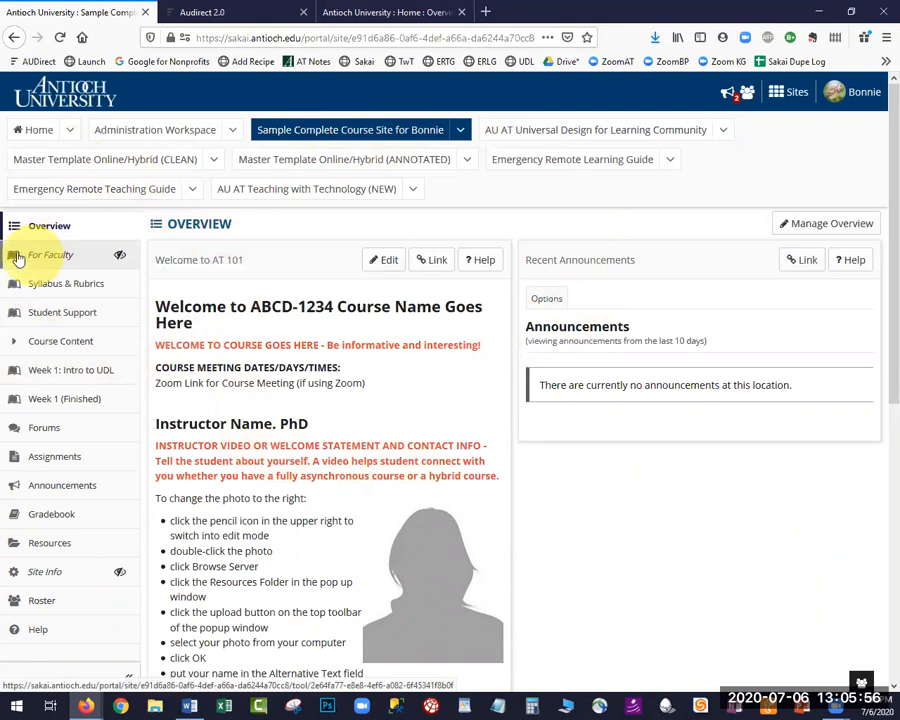
{"action": "left_click", "coordinate": [14, 347]}
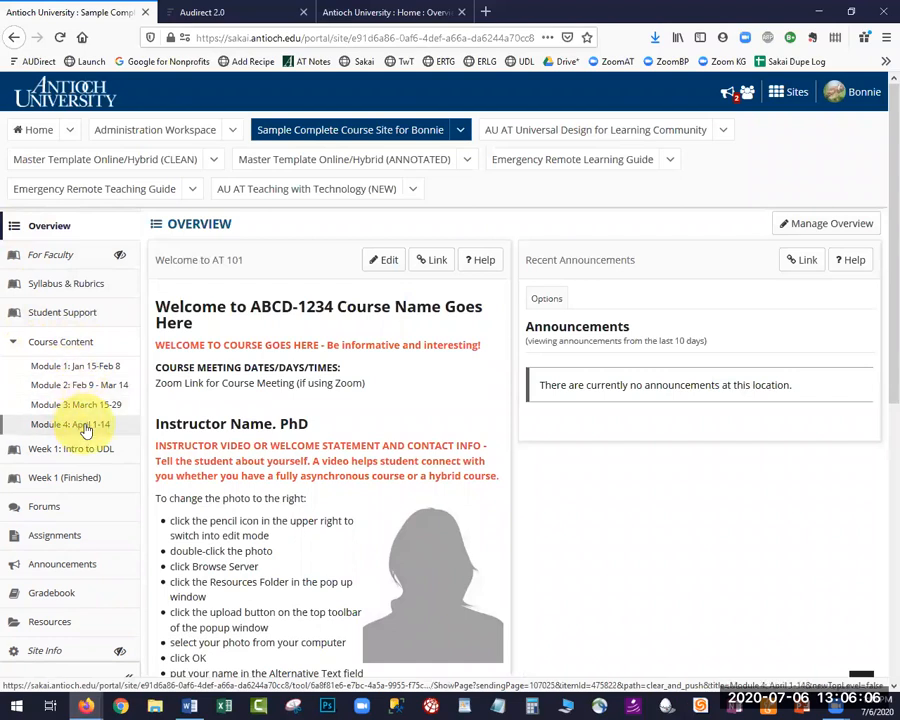
{"action": "left_click", "coordinate": [15, 343]}
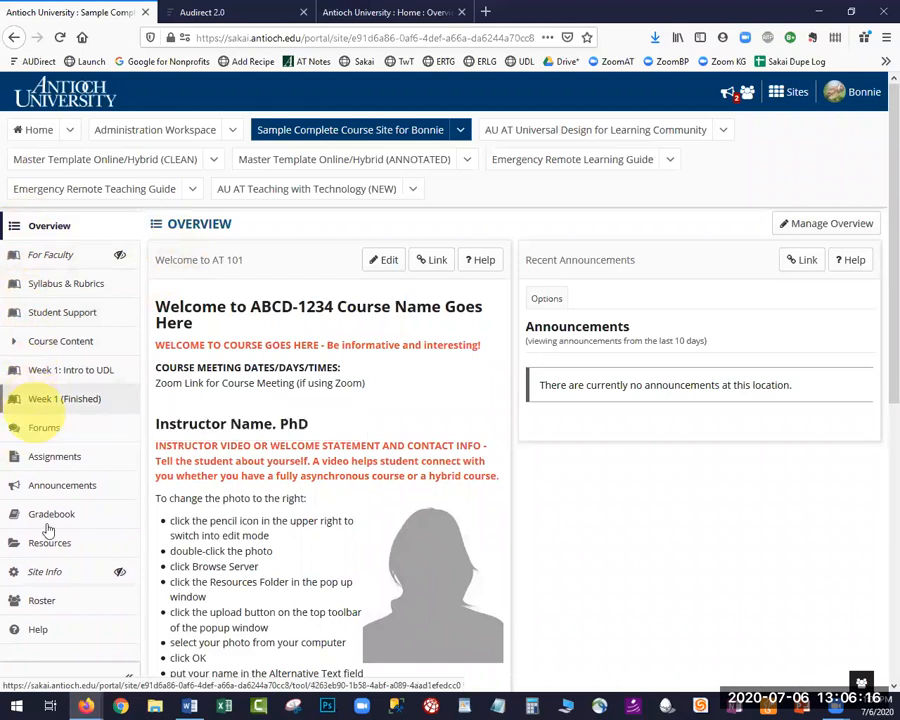
Step: In the course site's tool management settings, select the Lessons tool and continue to its customization
{"action": "left_click", "coordinate": [73, 575]}
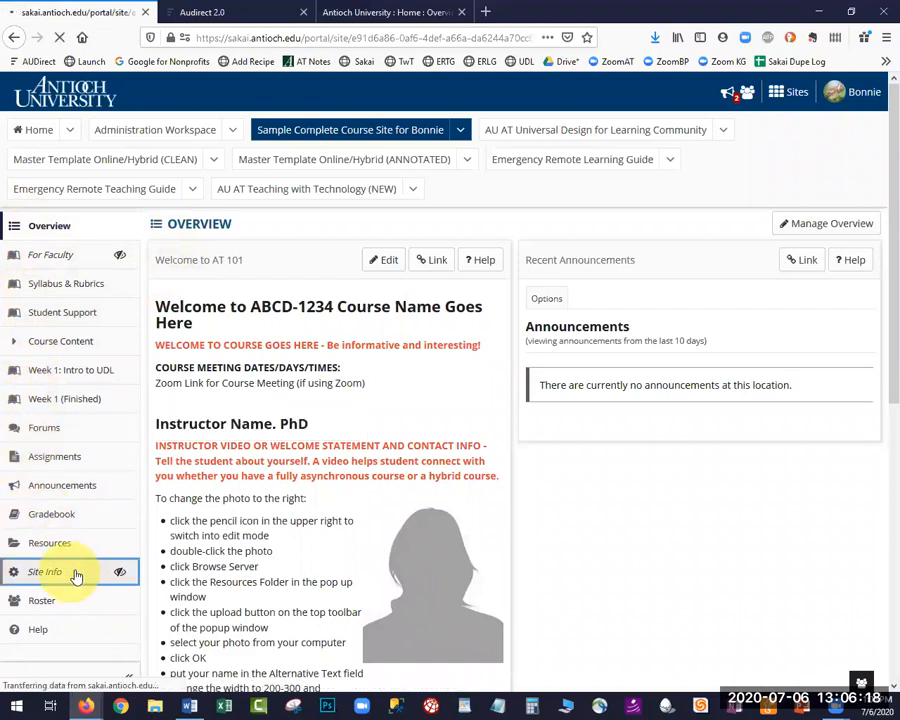
{"action": "left_click", "coordinate": [346, 252]}
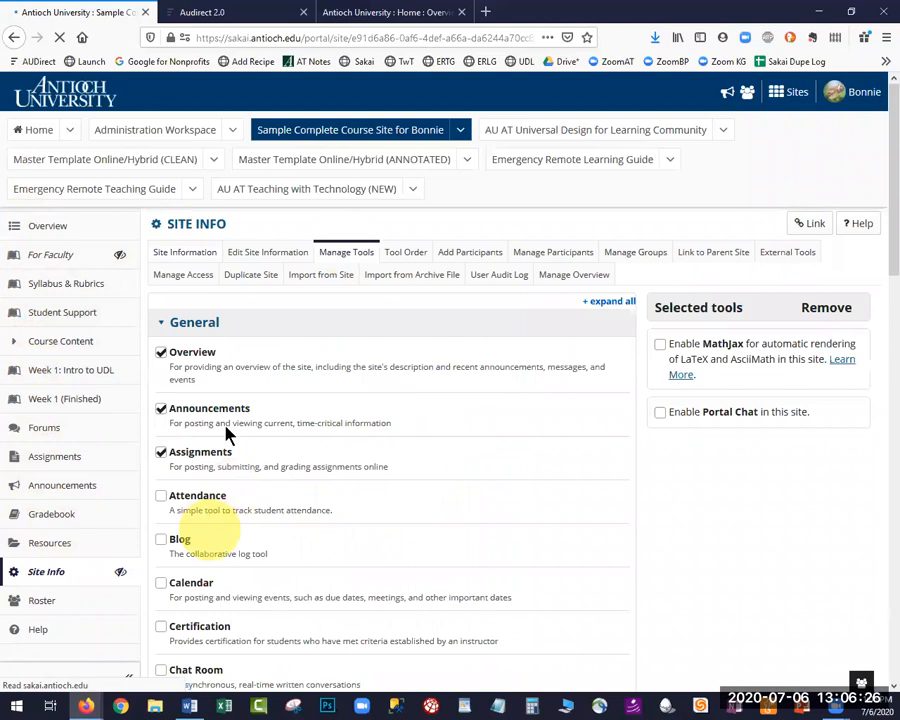
{"action": "scroll", "coordinate": [168, 362], "scroll_direction": "down", "scroll_amount": 6}
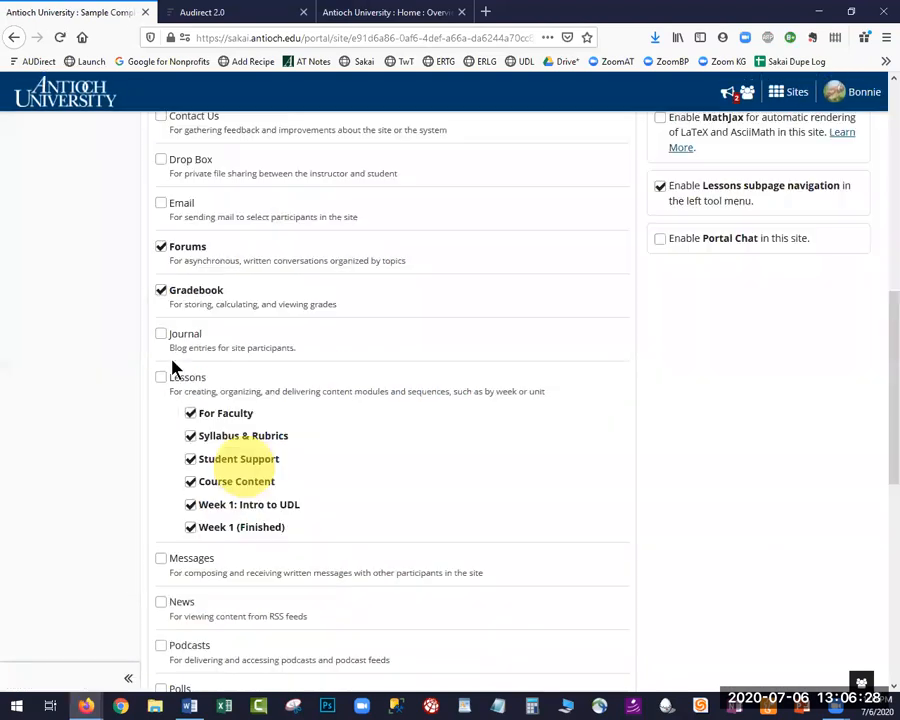
{"action": "left_click", "coordinate": [166, 359]}
{"action": "scroll", "coordinate": [292, 460], "scroll_direction": "down", "scroll_amount": 1}
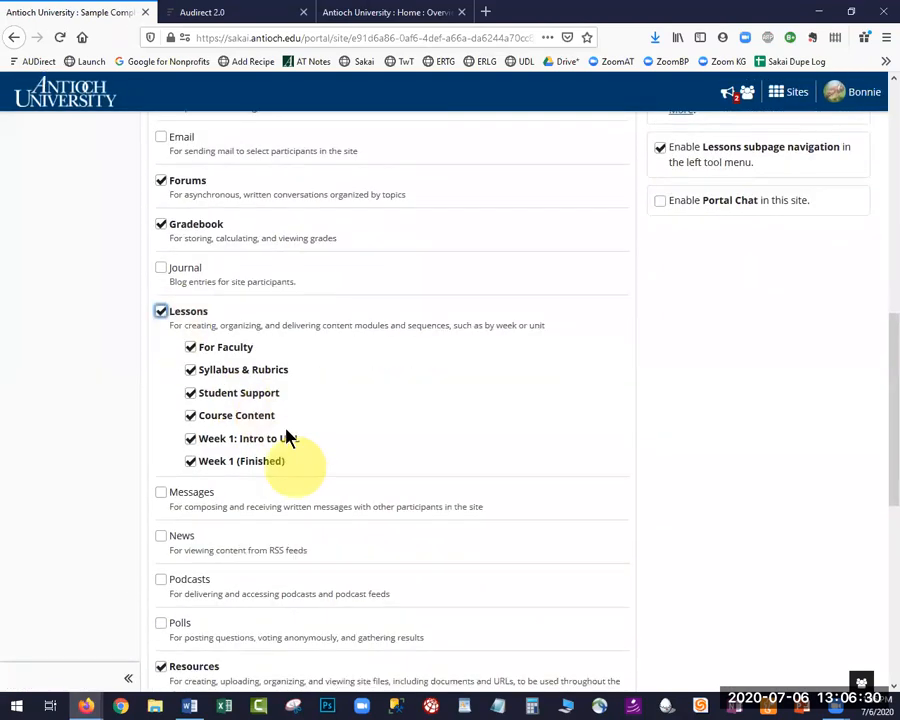
{"action": "scroll", "coordinate": [206, 340], "scroll_direction": "down", "scroll_amount": 6}
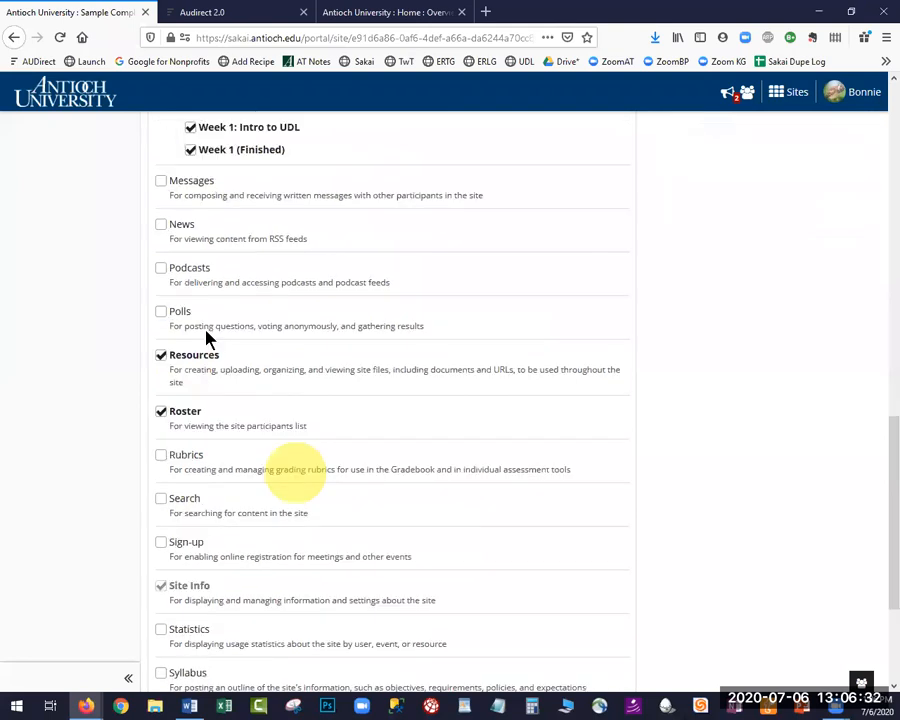
{"action": "scroll", "coordinate": [206, 340], "scroll_direction": "up", "scroll_amount": 5}
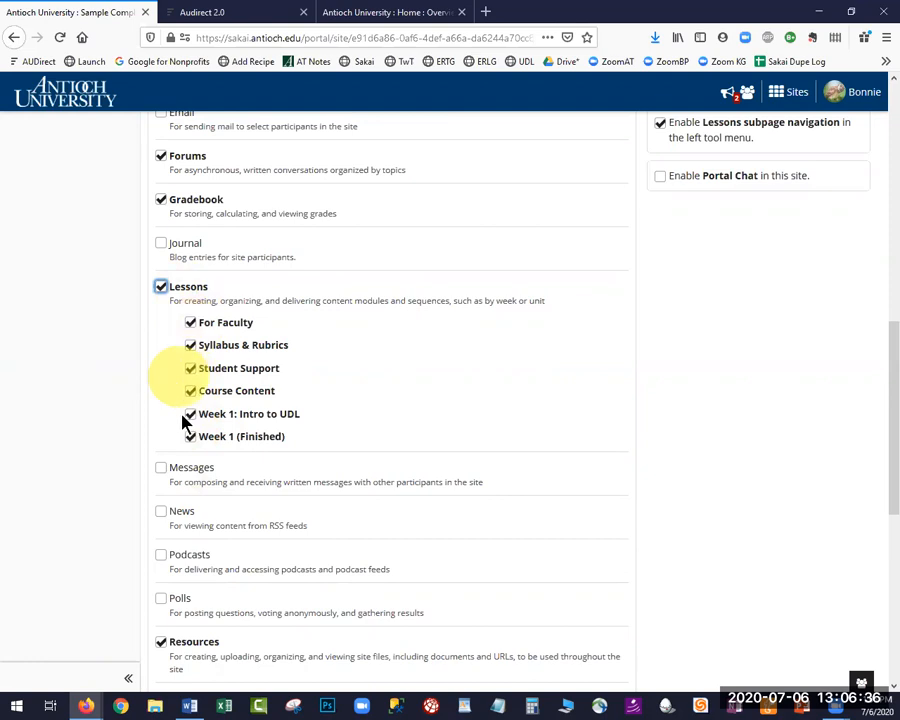
{"action": "scroll", "coordinate": [200, 450], "scroll_direction": "down", "scroll_amount": 1}
{"action": "scroll", "coordinate": [203, 463], "scroll_direction": "down", "scroll_amount": 6}
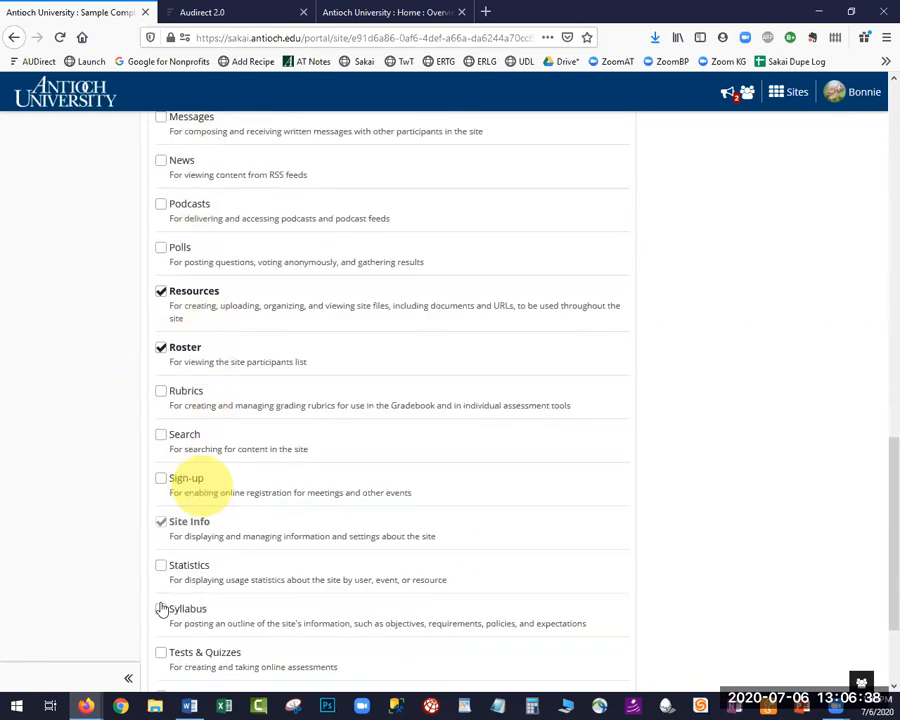
{"action": "scroll", "coordinate": [165, 631], "scroll_direction": "down", "scroll_amount": 3}
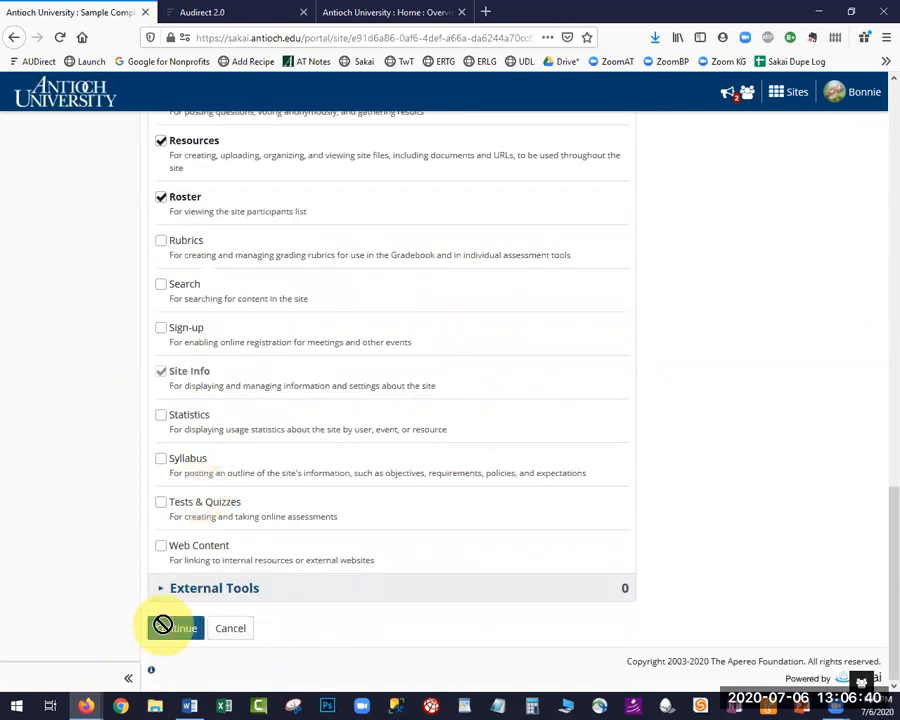
{"action": "left_click", "coordinate": [162, 624]}
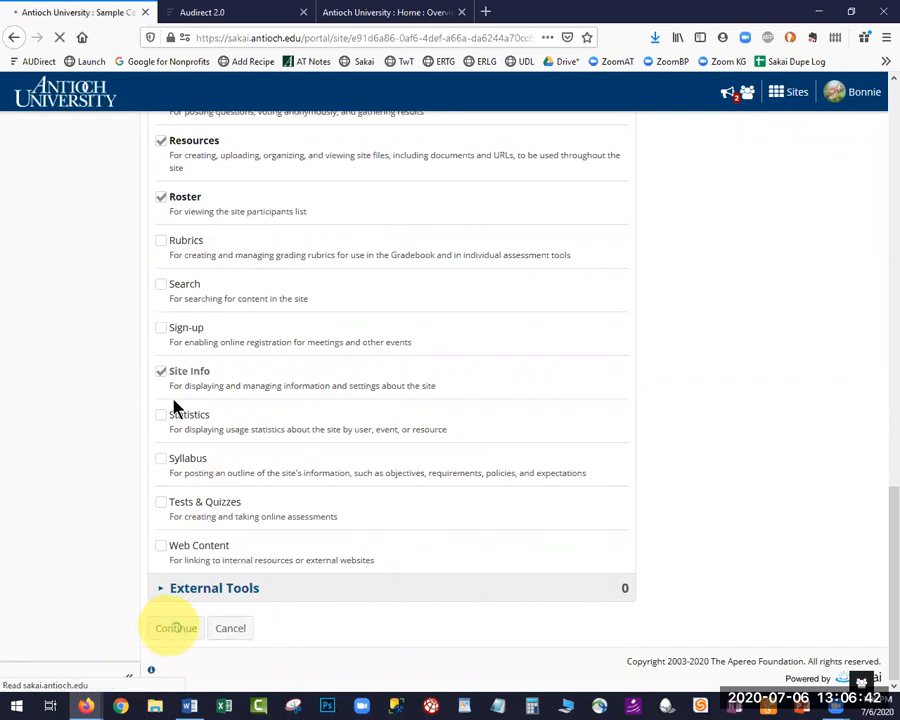
Step: Keep the new tool's title as Lessons and finish adding it to the course site
{"action": "left_click", "coordinate": [226, 406]}
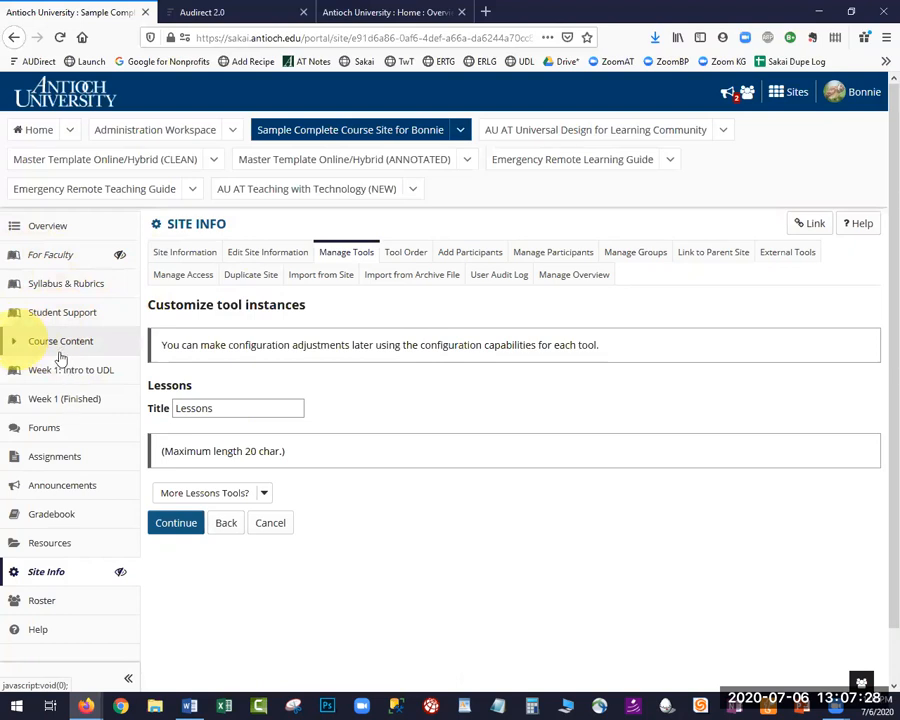
{"action": "left_click", "coordinate": [14, 341]}
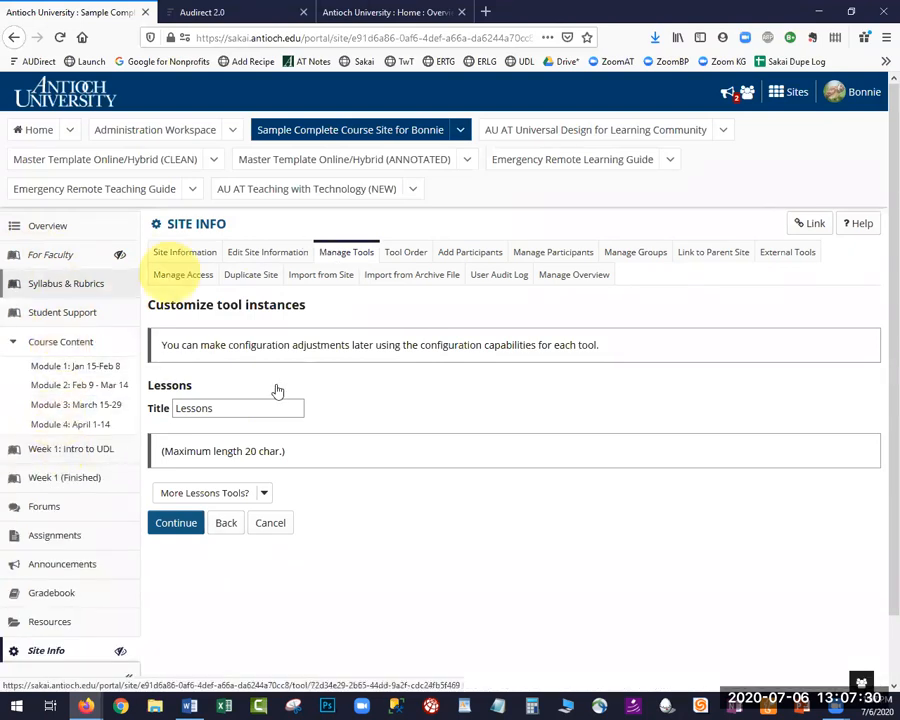
{"action": "left_click", "coordinate": [218, 407]}
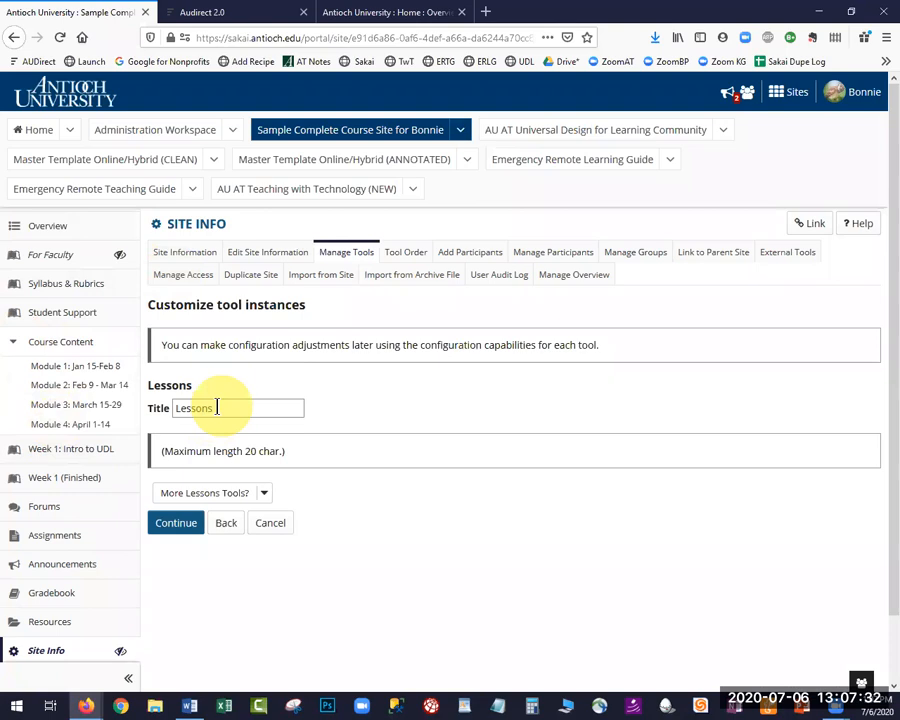
{"action": "left_click", "coordinate": [185, 524]}
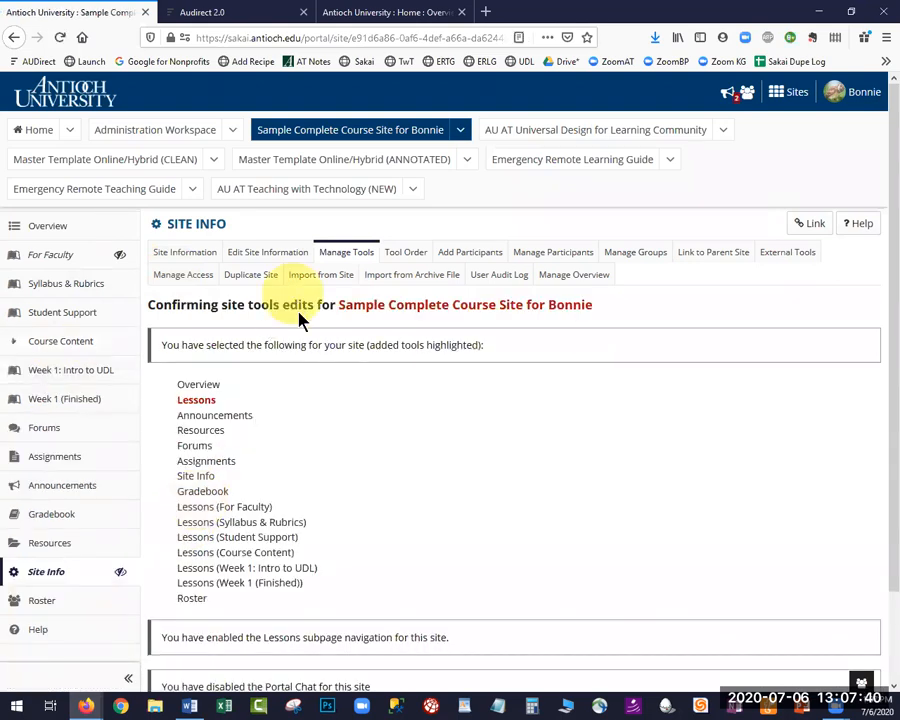
{"action": "scroll", "coordinate": [305, 331], "scroll_direction": "down", "scroll_amount": 2}
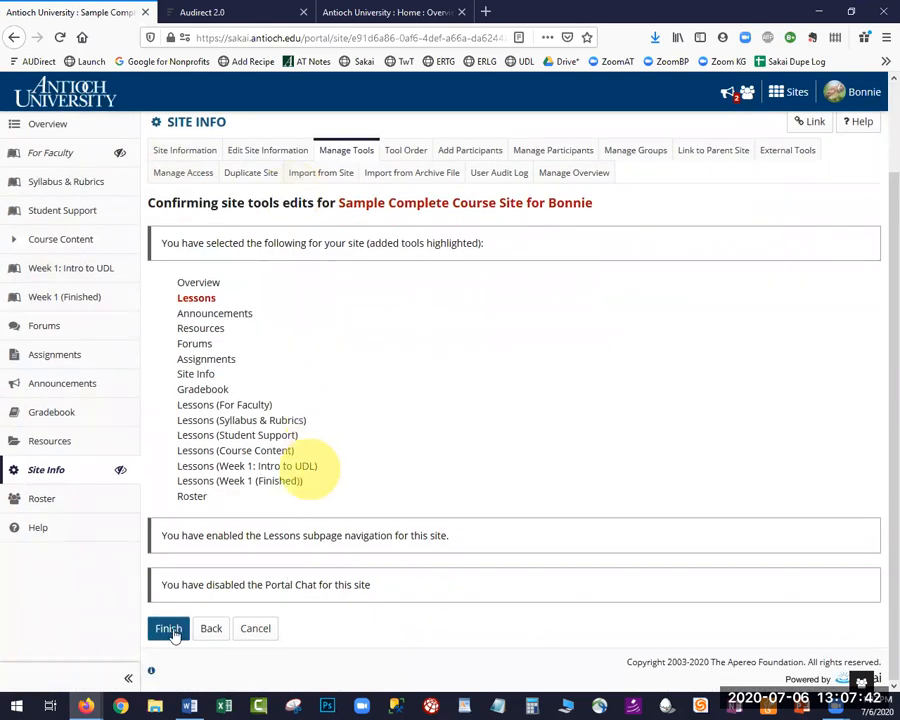
{"action": "left_click", "coordinate": [170, 633]}
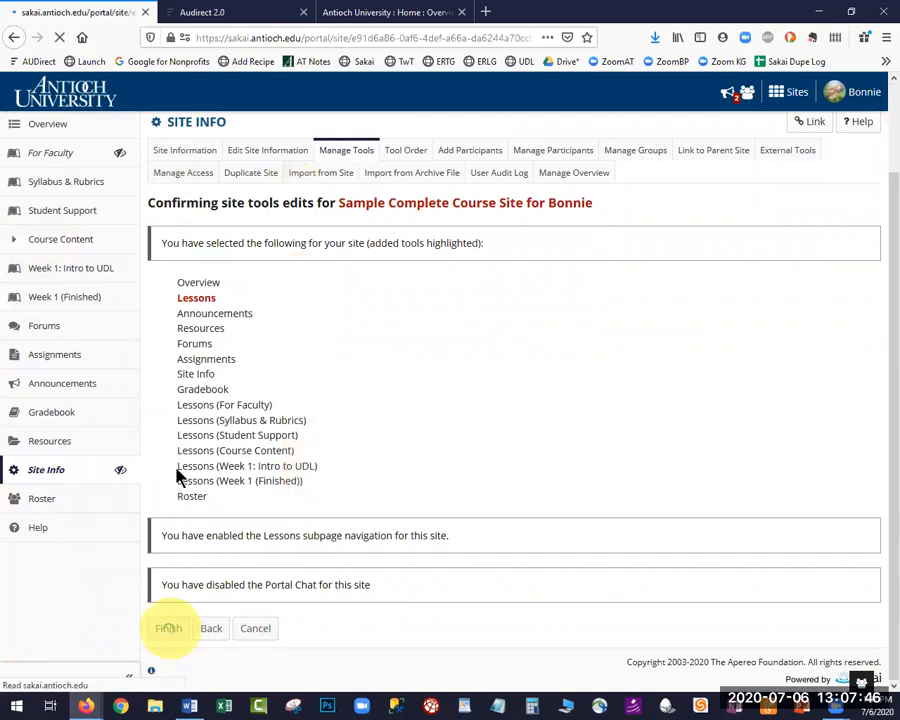
{"action": "scroll", "coordinate": [58, 578], "scroll_direction": "down", "scroll_amount": 1}
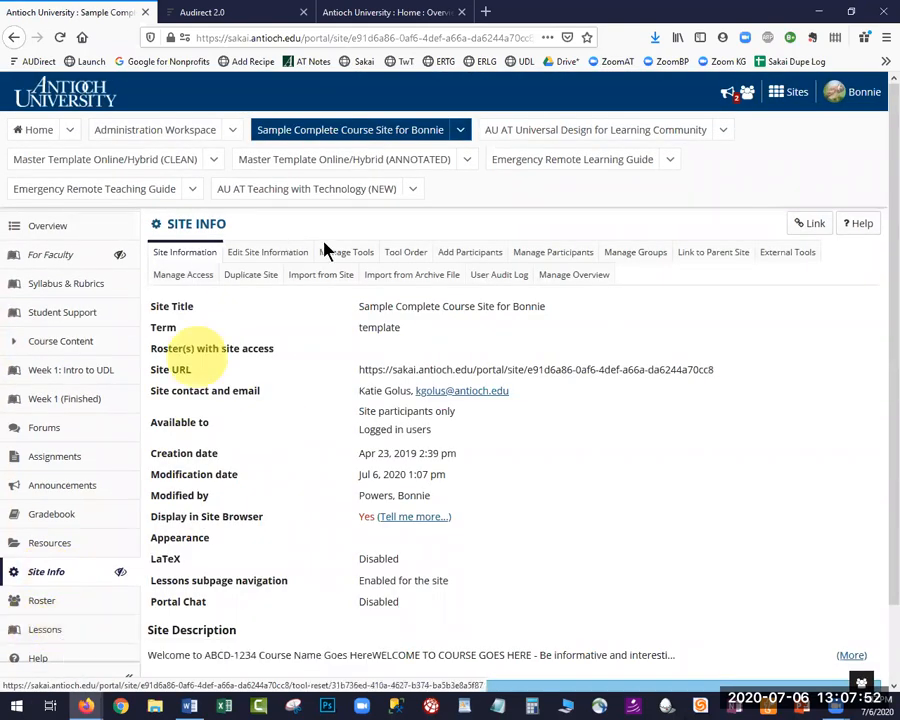
Step: In the site's Tool Order, move the Lessons tool directly below Overview
{"action": "left_click", "coordinate": [404, 254]}
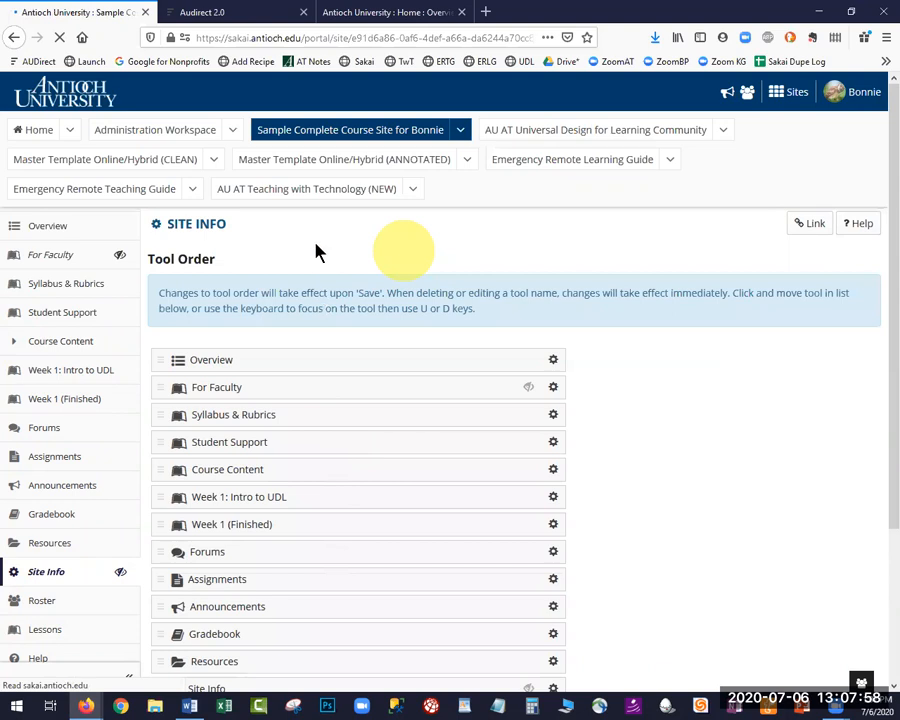
{"action": "scroll", "coordinate": [350, 430], "scroll_direction": "down", "scroll_amount": 3}
{"action": "left_click_drag", "start_coordinate": [328, 571], "coordinate": [315, 261]}
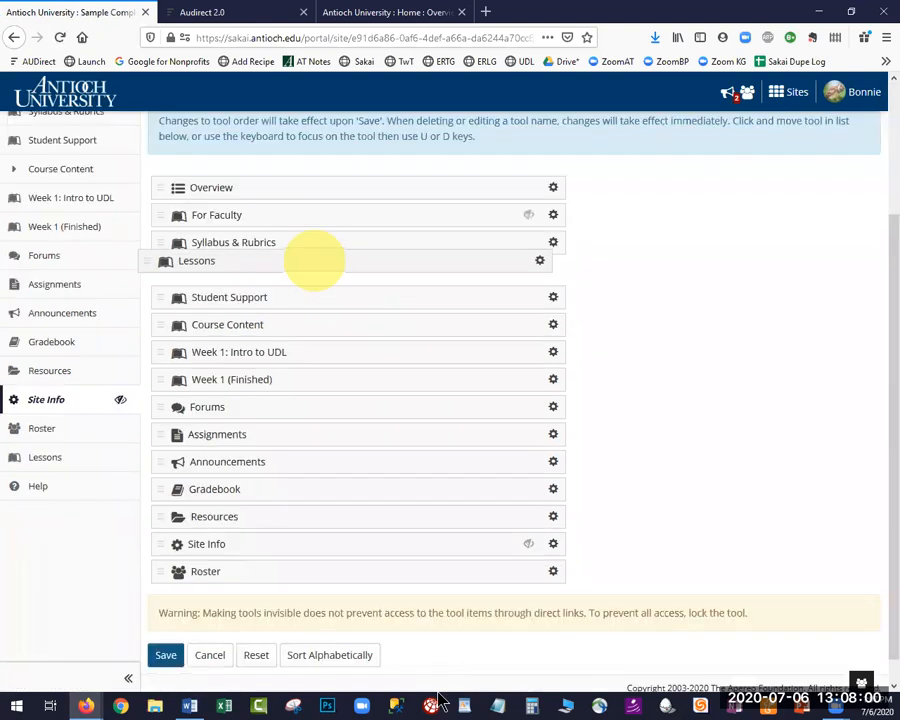
{"action": "left_click_drag", "start_coordinate": [315, 261], "coordinate": [325, 215]}
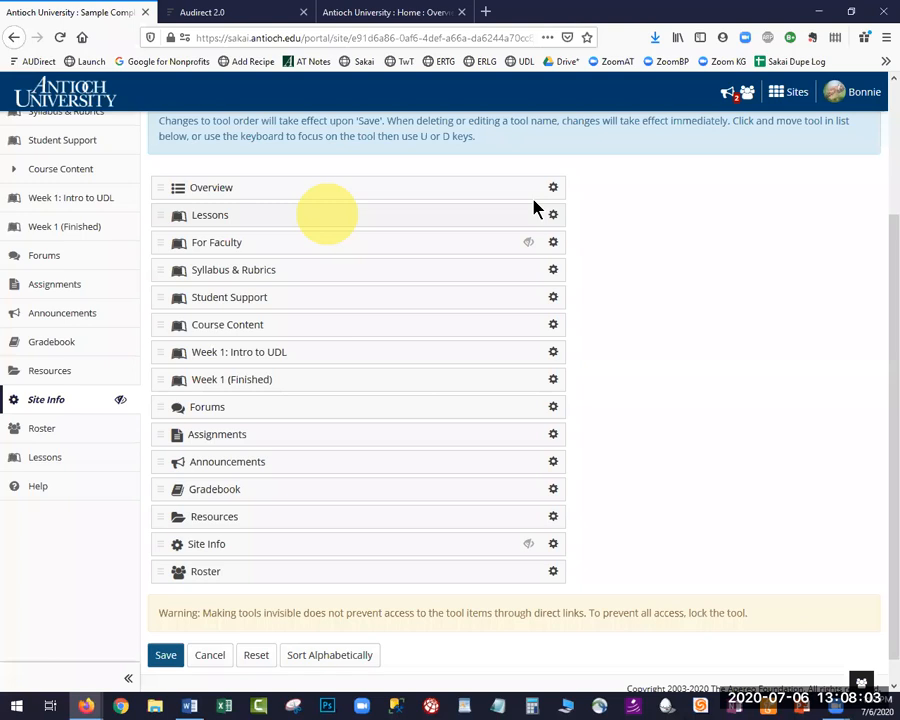
Step: Delete the Syllabus & Rubrics tool from the tool order list
{"action": "left_click", "coordinate": [551, 269]}
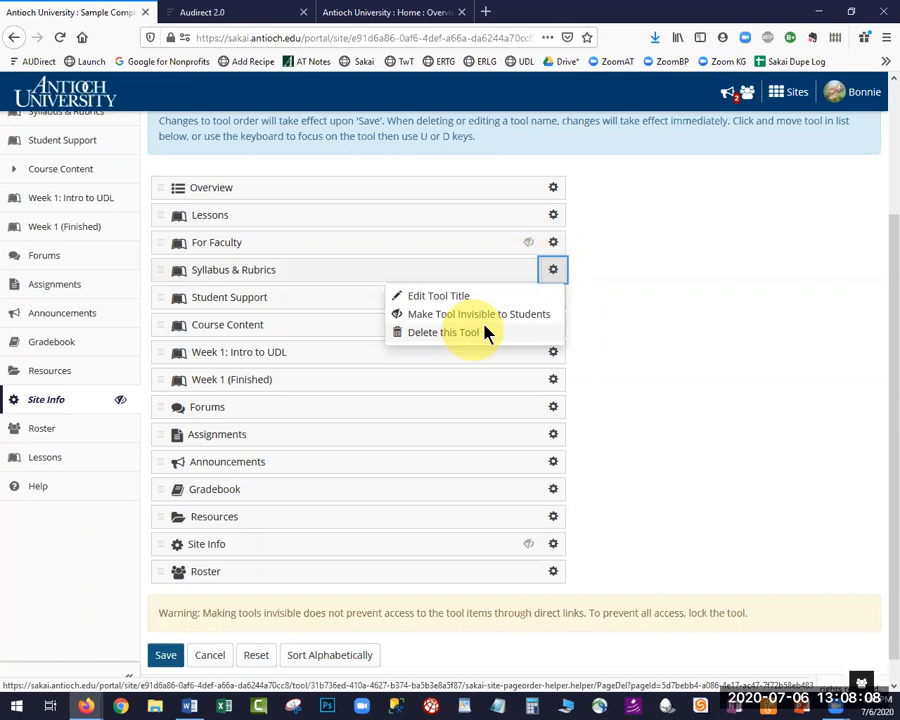
{"action": "left_click", "coordinate": [443, 332]}
{"action": "left_click", "coordinate": [468, 322]}
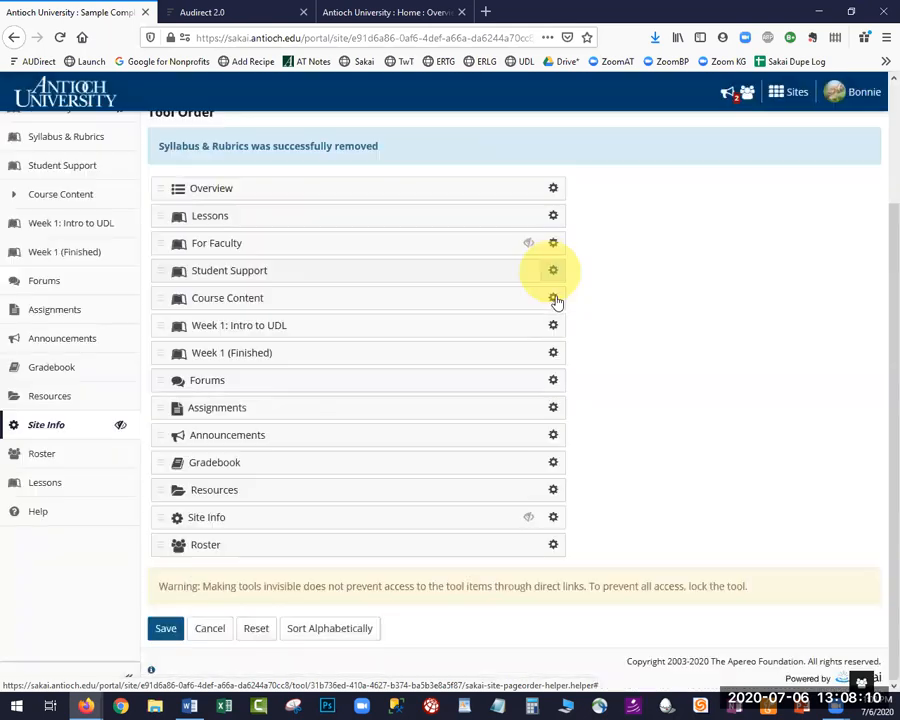
Step: Delete the Week 1: Intro to UDL tool and save the new tool order
{"action": "left_click", "coordinate": [555, 328]}
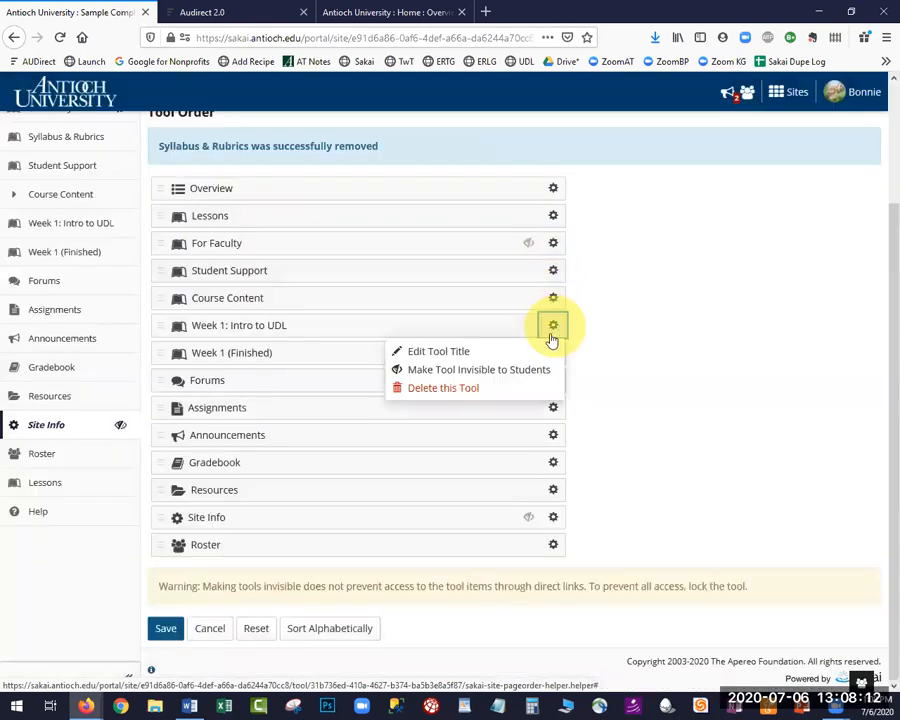
{"action": "left_click", "coordinate": [491, 392]}
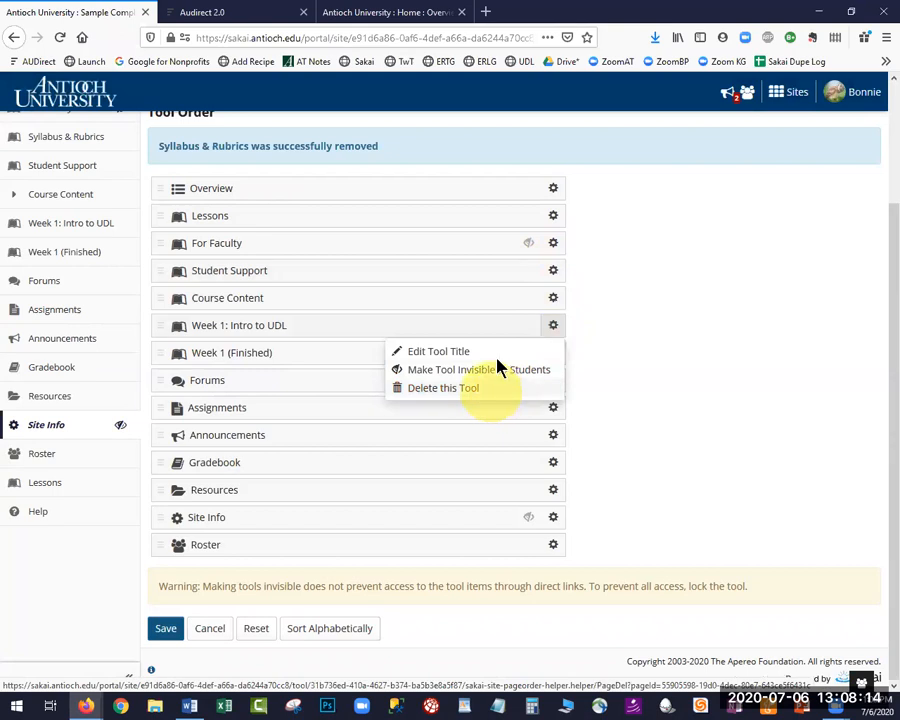
{"action": "left_click", "coordinate": [479, 325]}
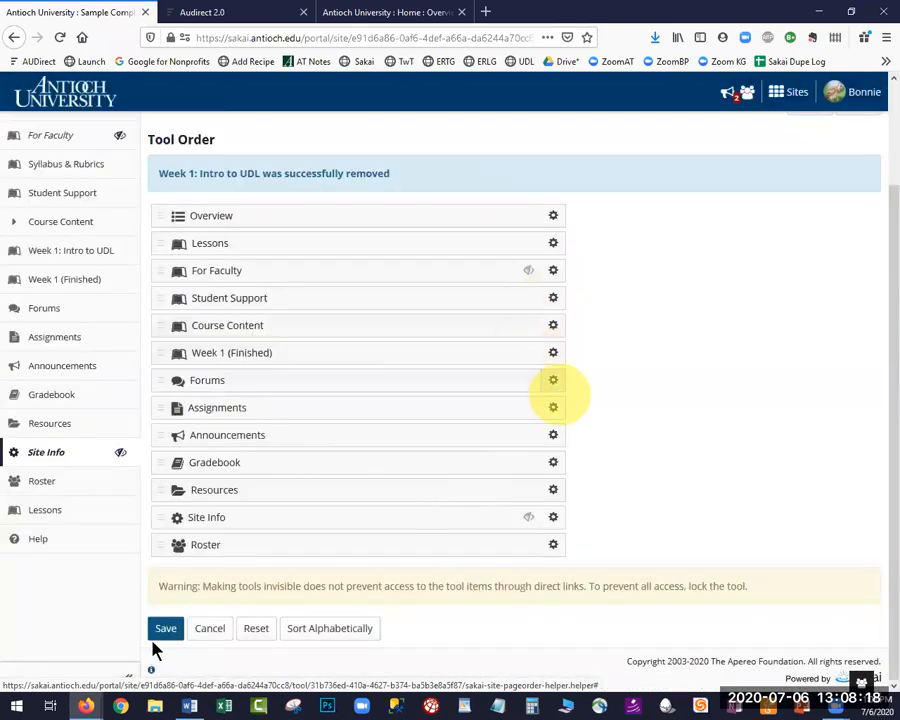
{"action": "left_click", "coordinate": [162, 630]}
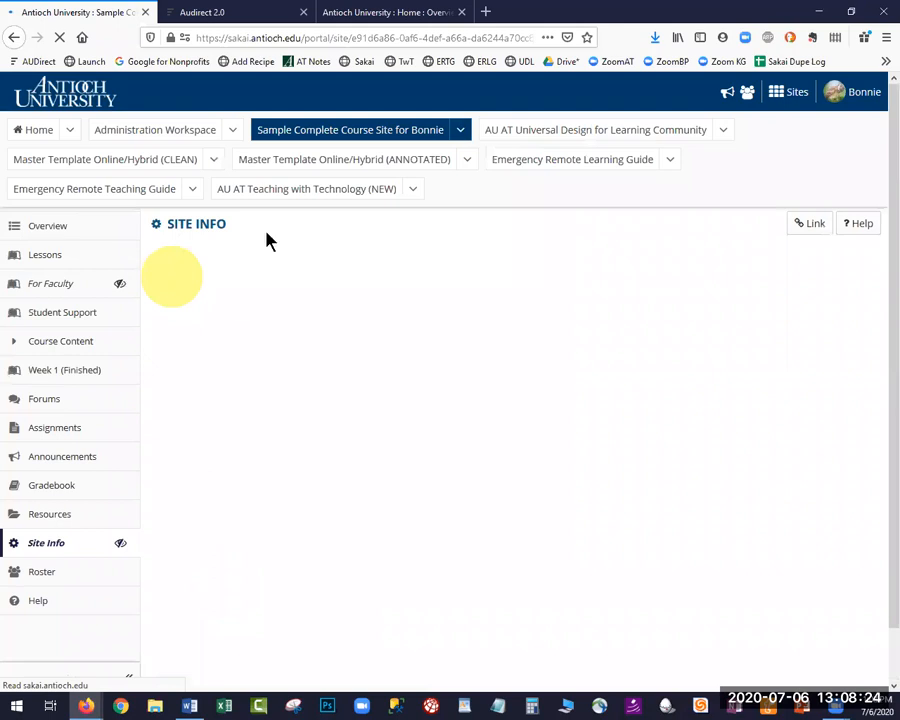
Step: In the site's Tool Order, move Gradebook above Assignments and Announcements directly below Overview, and save the order
{"action": "left_click", "coordinate": [62, 263]}
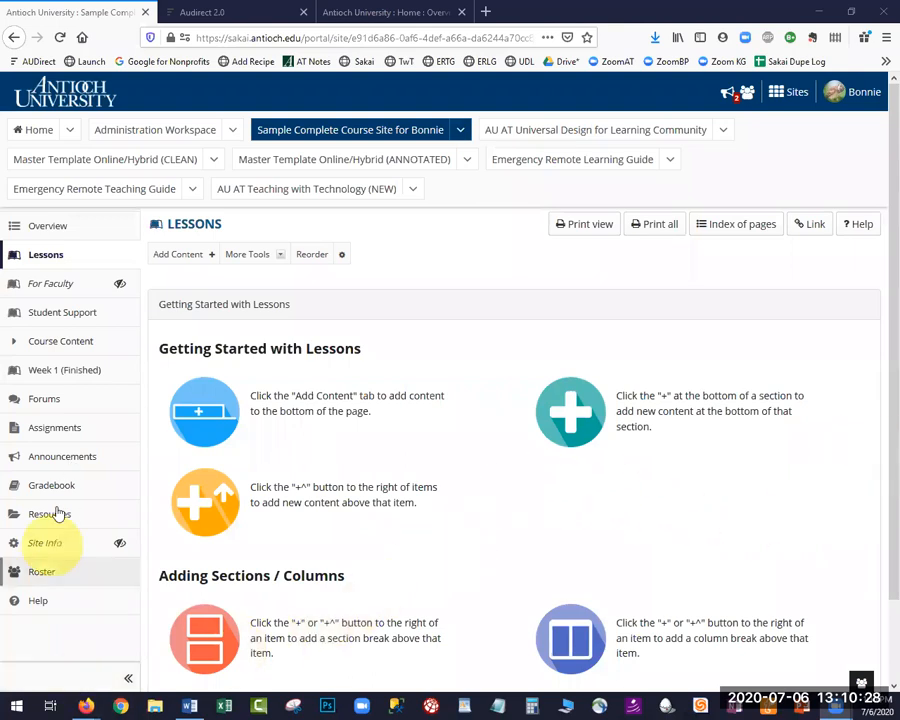
{"action": "left_click", "coordinate": [57, 548]}
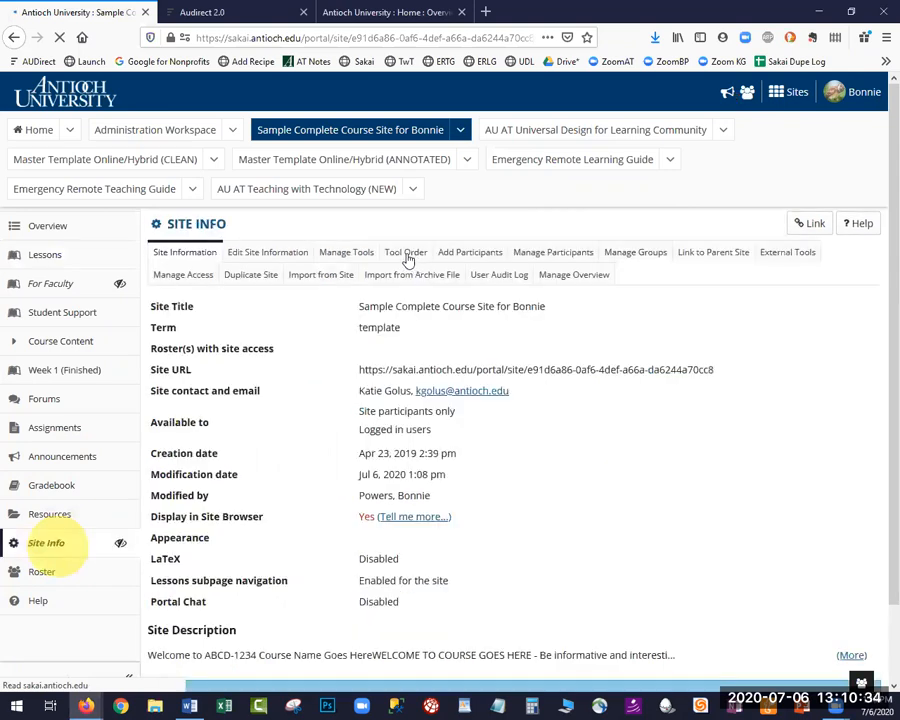
{"action": "left_click", "coordinate": [407, 255]}
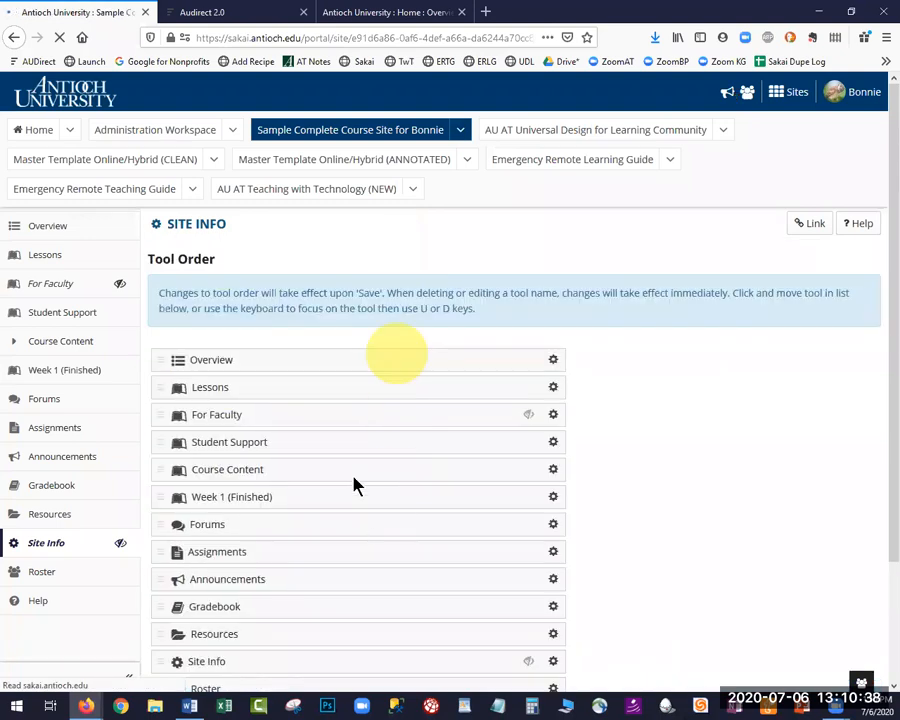
{"action": "scroll", "coordinate": [327, 469], "scroll_direction": "down", "scroll_amount": 2}
{"action": "mouse_move", "coordinate": [327, 466]}
{"action": "left_mouse_down"}
{"action": "mouse_move", "coordinate": [333, 432]}
{"action": "mouse_move", "coordinate": [331, 445]}
{"action": "left_mouse_up"}
{"action": "left_click_drag", "start_coordinate": [330, 495], "coordinate": [335, 264]}
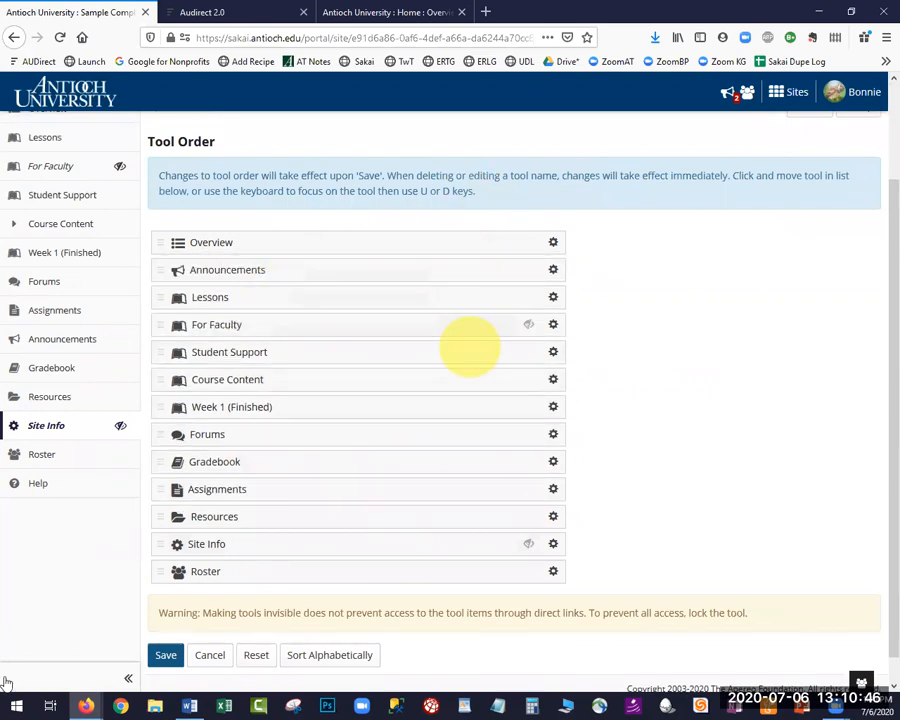
{"action": "left_click", "coordinate": [164, 656]}
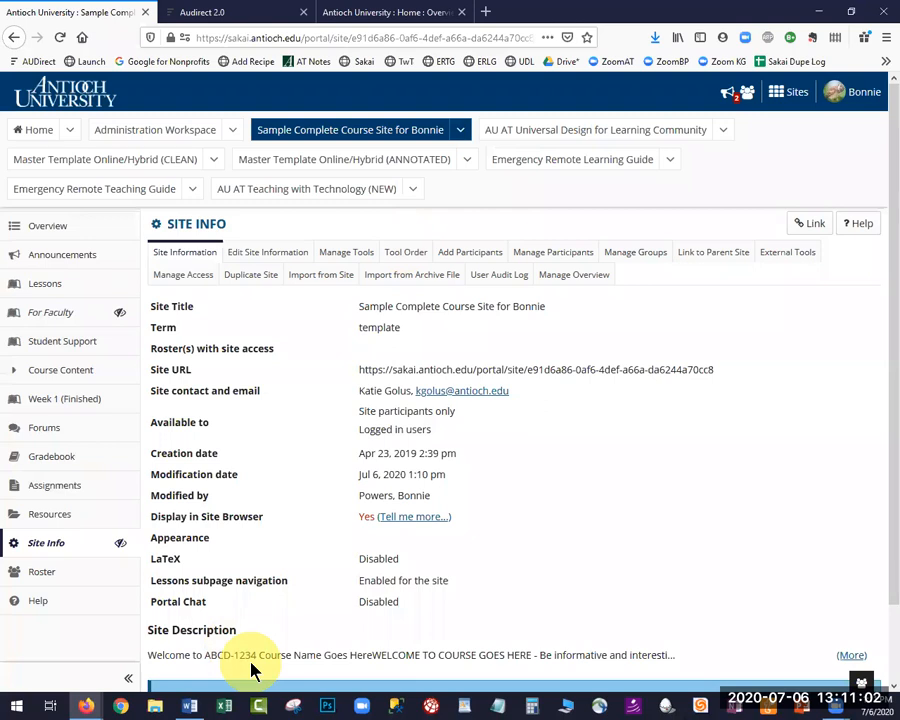
Step: Open the Lessons page and start adding a text item to the end of the page
{"action": "left_click", "coordinate": [51, 293]}
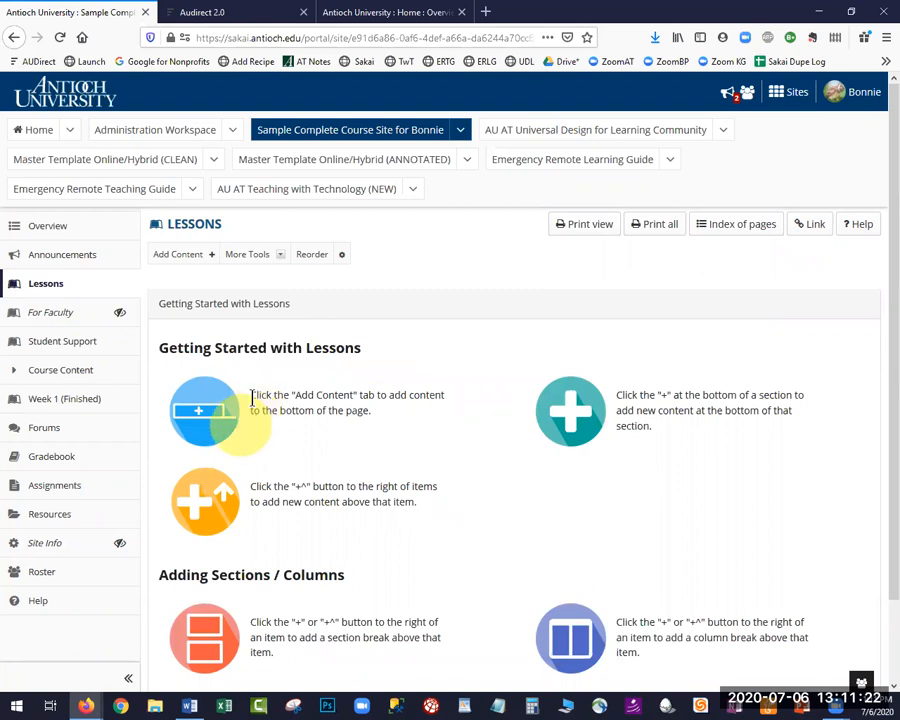
{"action": "triple_click", "coordinate": [418, 427]}
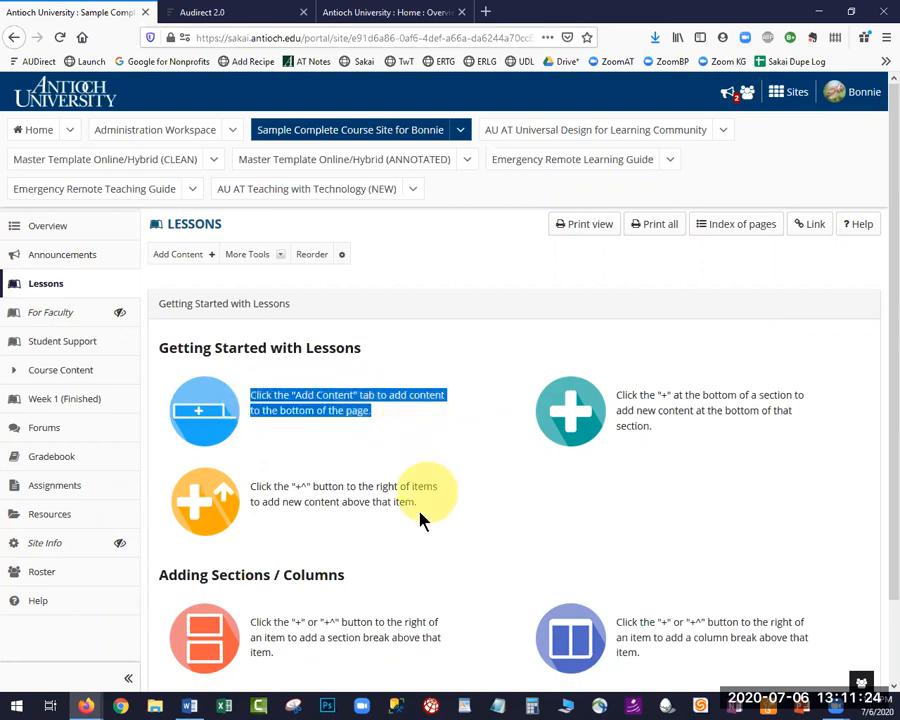
{"action": "left_click", "coordinate": [400, 412]}
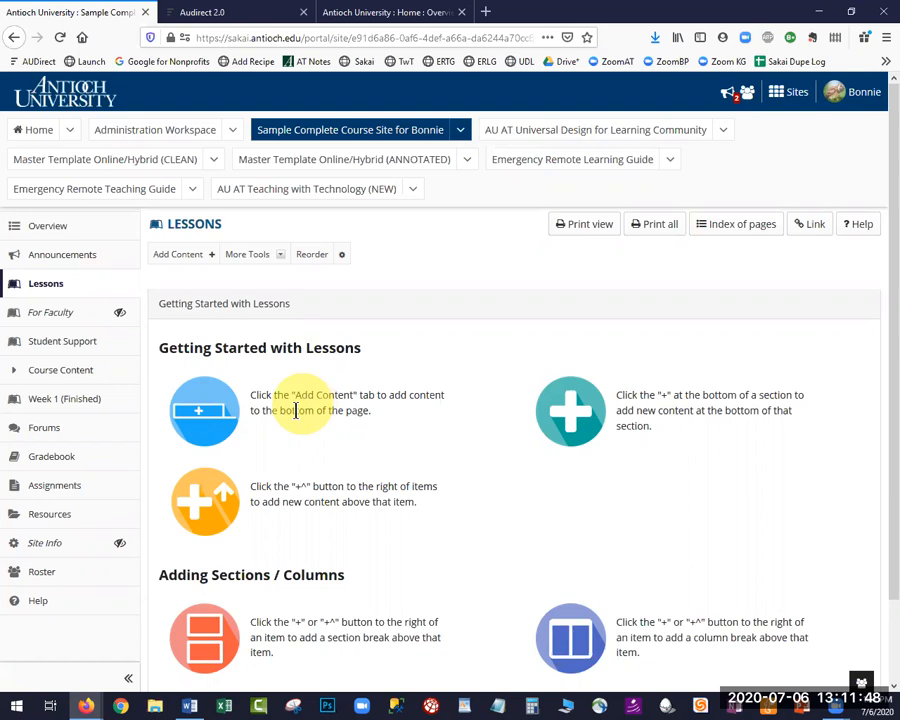
{"action": "left_click", "coordinate": [178, 257]}
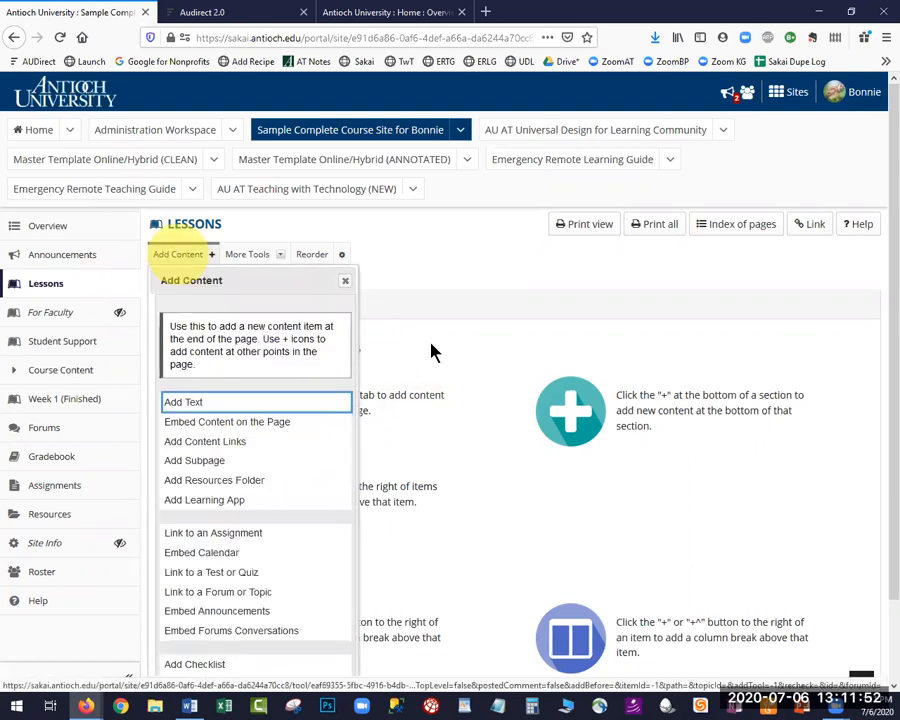
{"action": "scroll", "coordinate": [433, 350], "scroll_direction": "down", "scroll_amount": 2}
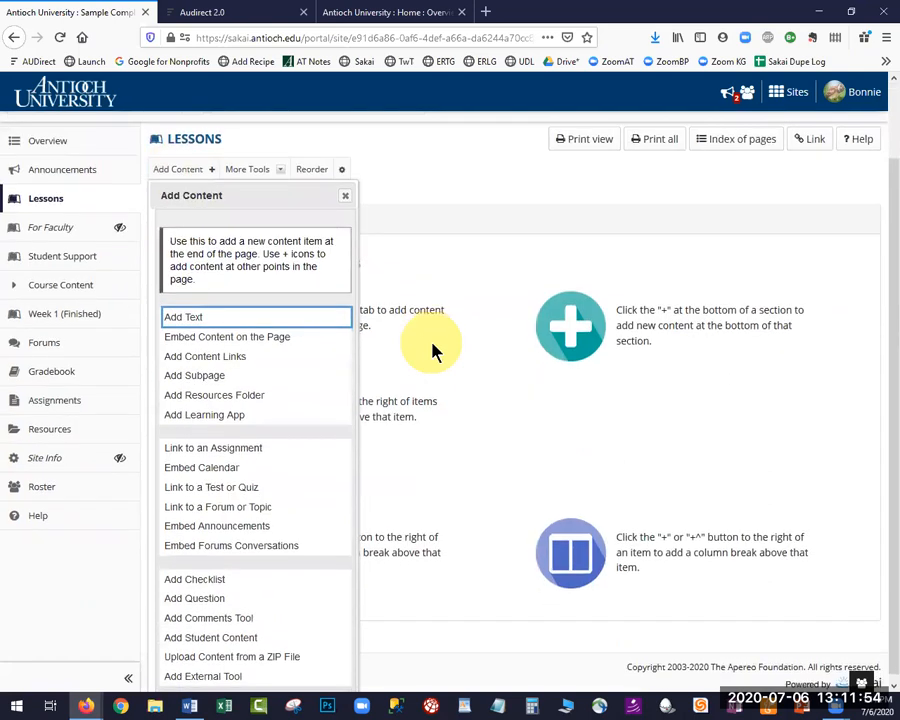
{"action": "scroll", "coordinate": [433, 350], "scroll_direction": "down", "scroll_amount": 1}
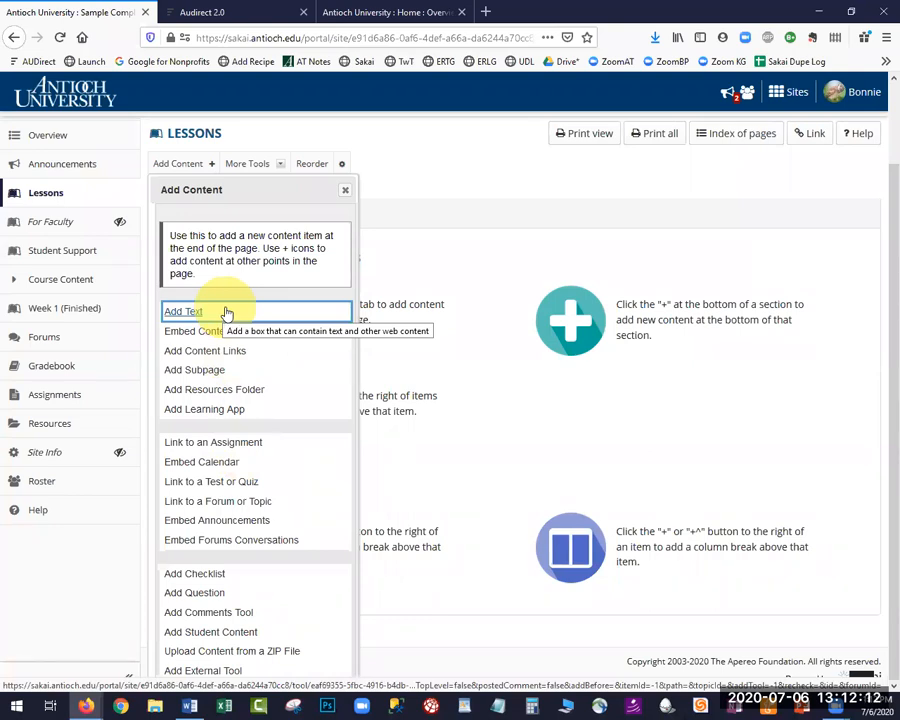
{"action": "left_click", "coordinate": [170, 316]}
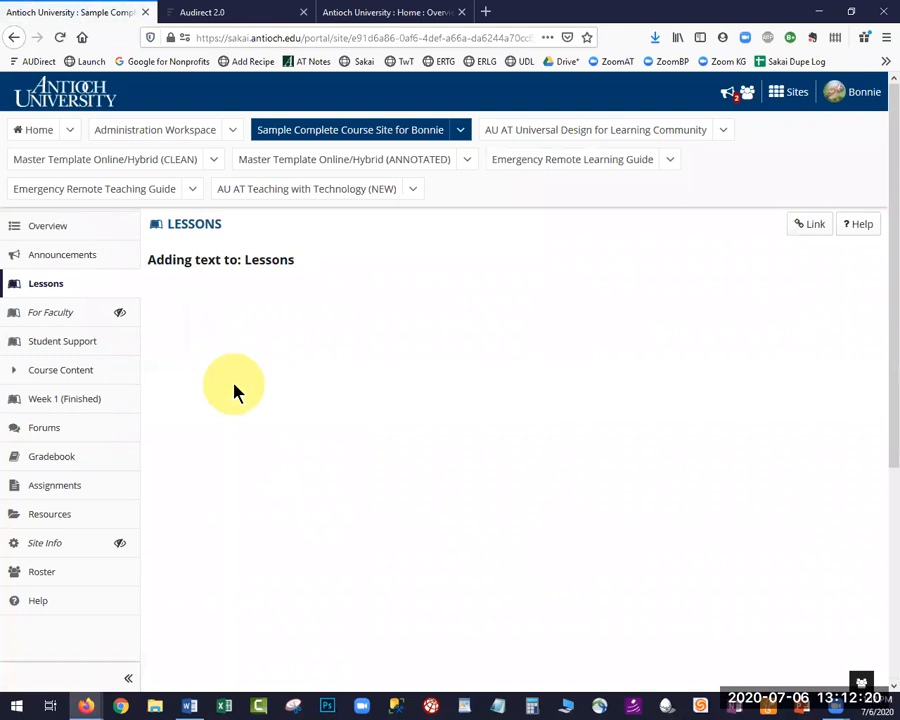
Step: Enter the title "Week 1: The Archetypal Stages of Womanhood", pasting the topic name from the Word document
{"action": "left_click", "coordinate": [241, 478]}
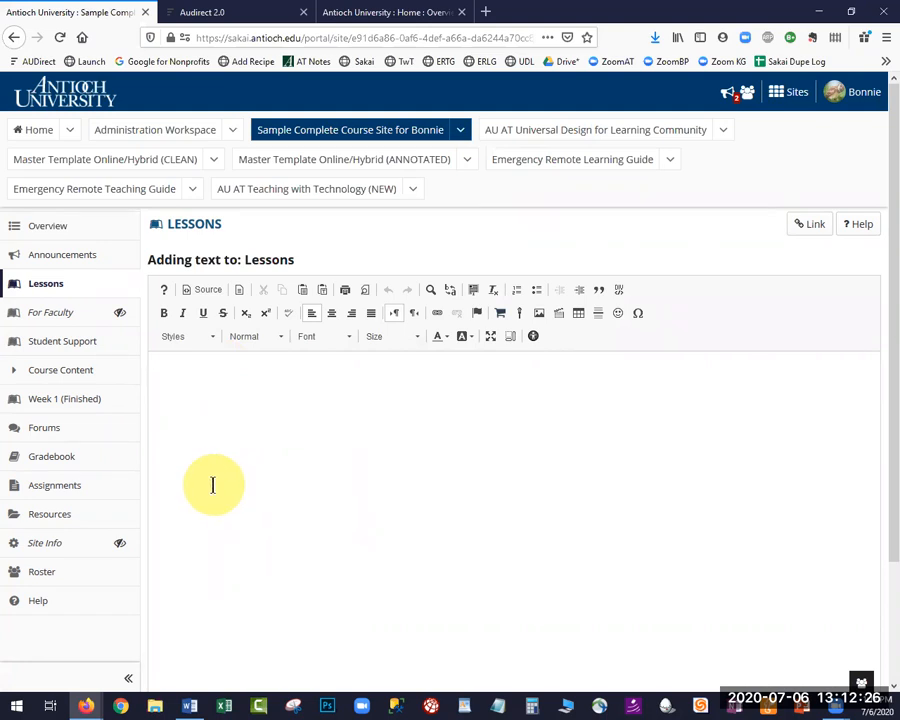
{"action": "type", "text": "Week 1:"}
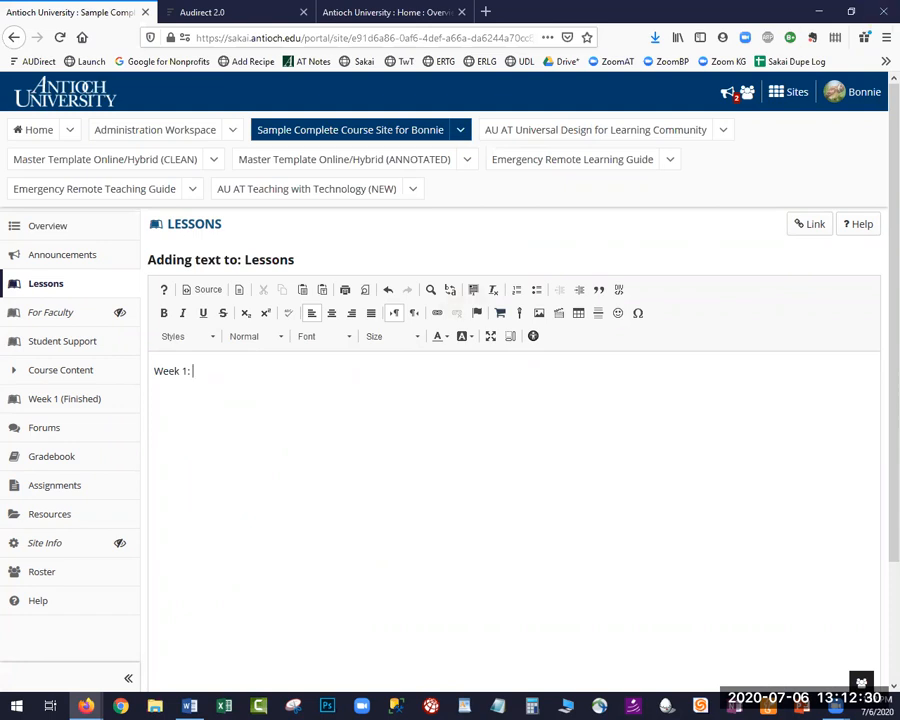
{"action": "key", "text": "alt+Tab"}
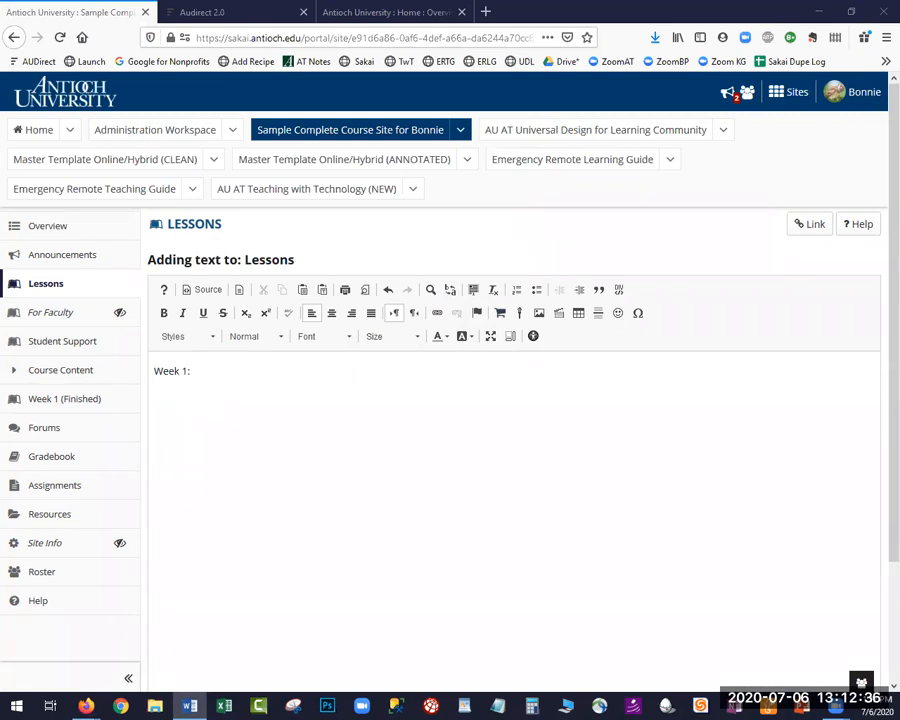
{"action": "left_click", "coordinate": [254, 379]}
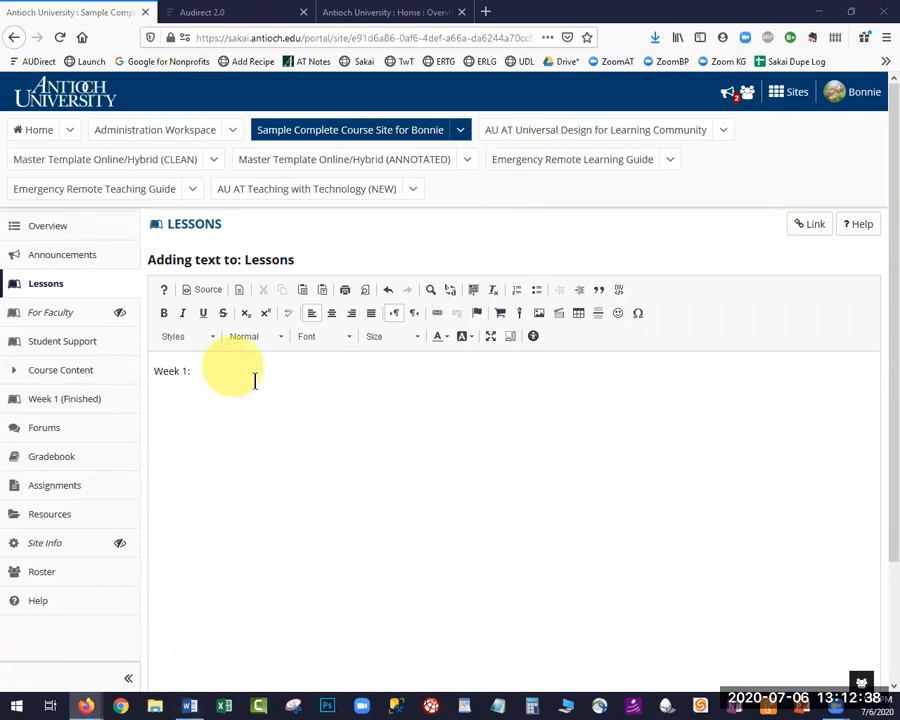
{"action": "type", "text": "The Archetypal Stages of Womanhood:"}
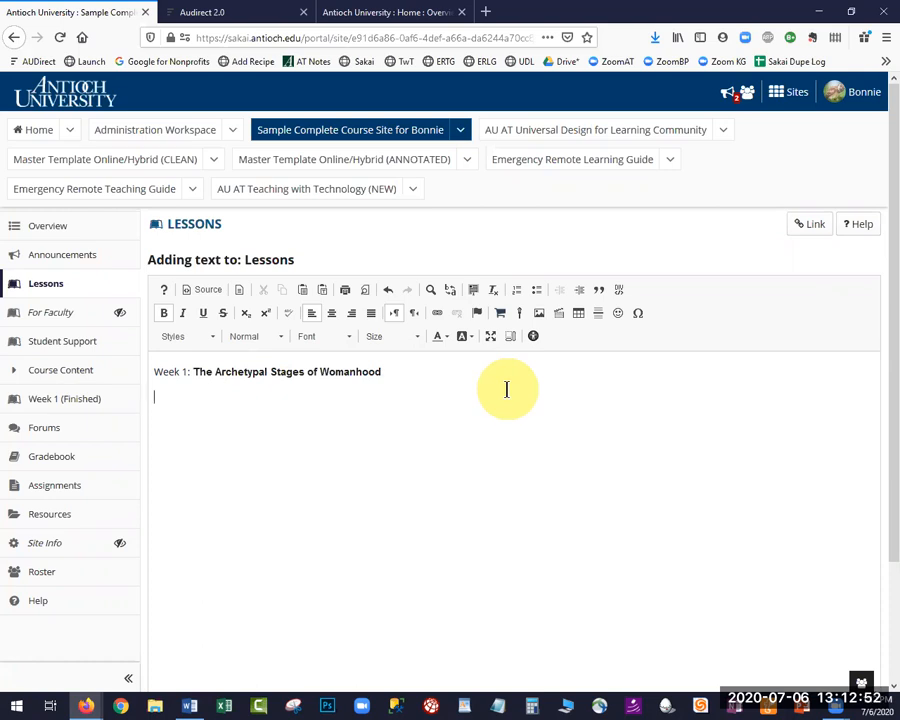
Step: Paste "The Archetypal Stages of Womanhood:" on the line below the title and delete that duplicate
{"action": "type", "text": "The Archetypal Stages of Womanhood:"}
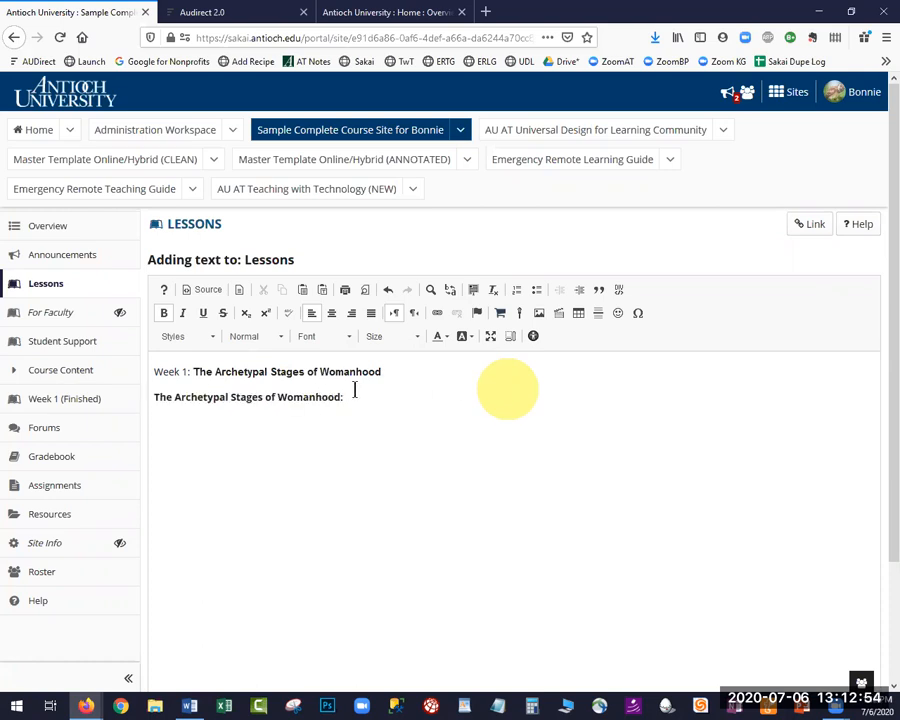
{"action": "left_click_drag", "start_coordinate": [347, 400], "coordinate": [144, 404]}
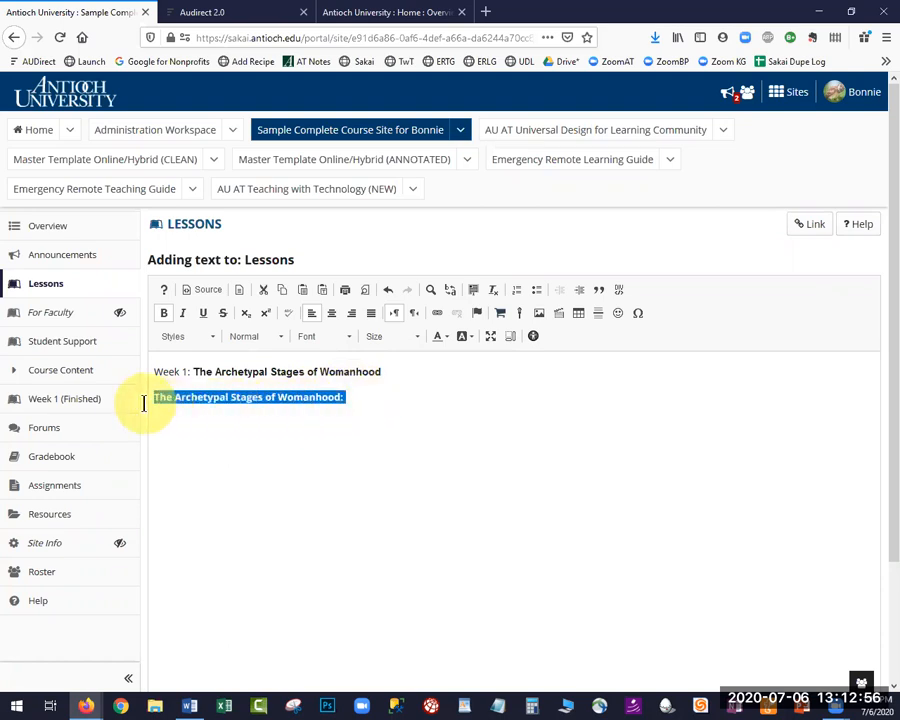
{"action": "key", "text": "BackSpace"}
{"action": "key", "text": "BackSpace"}
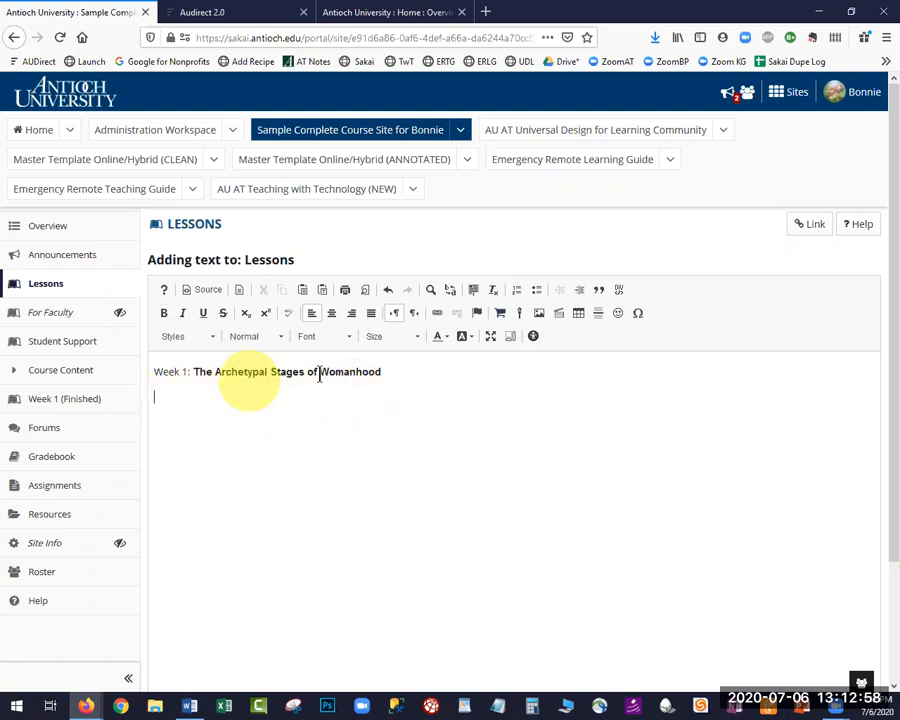
Step: Remove the pasted formatting from the whole Week 1 title line
{"action": "left_click_drag", "start_coordinate": [312, 383], "coordinate": [139, 373]}
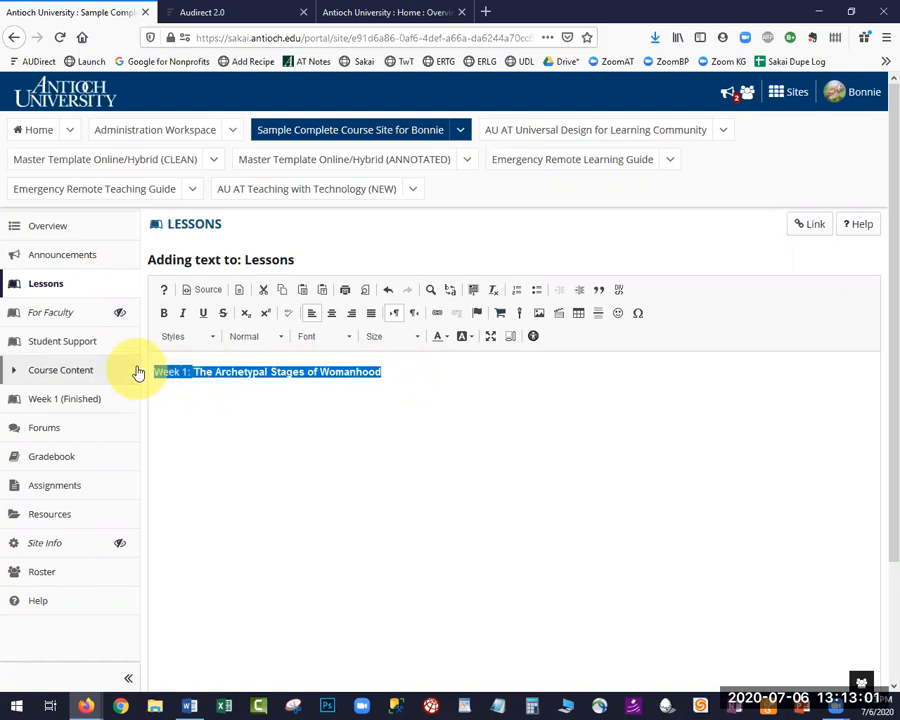
{"action": "left_click", "coordinate": [490, 292]}
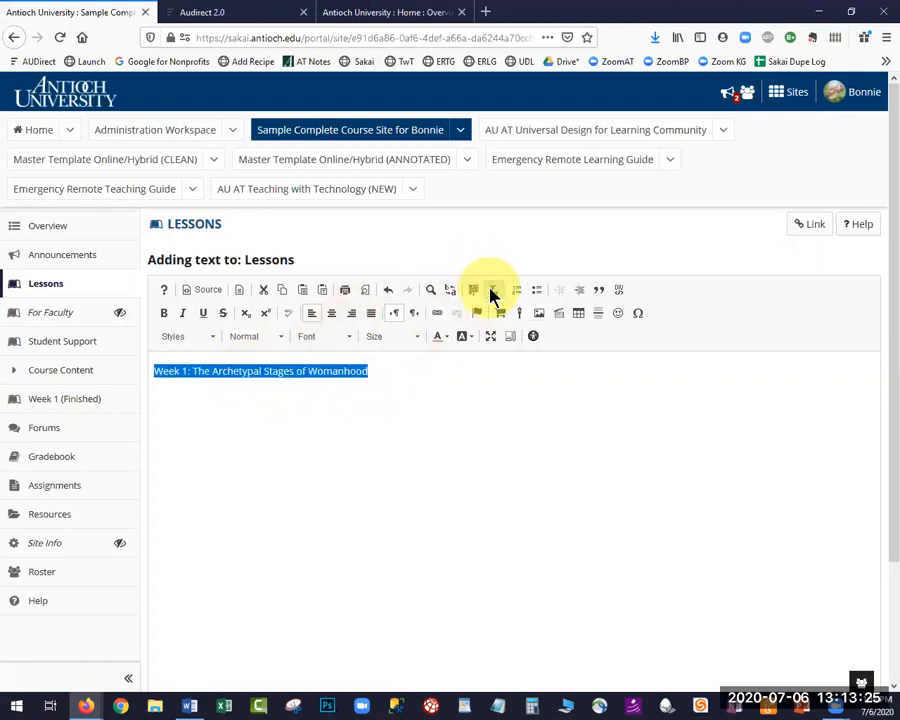
{"action": "left_click", "coordinate": [402, 436]}
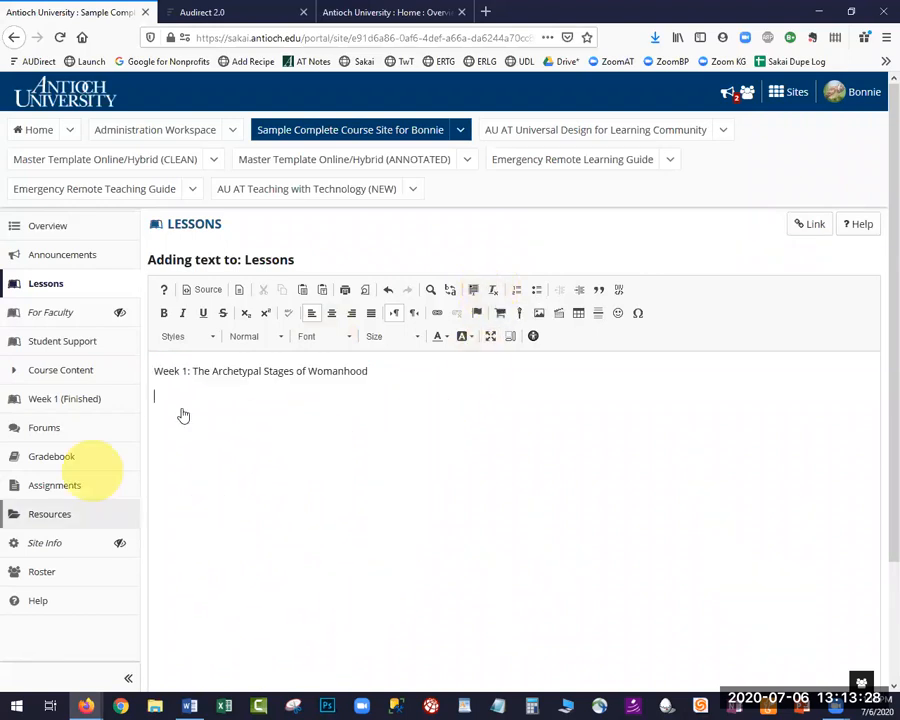
Step: Apply the Heading 1 format to the Week 1 title and return to the empty area below it
{"action": "left_click_drag", "start_coordinate": [432, 375], "coordinate": [138, 378]}
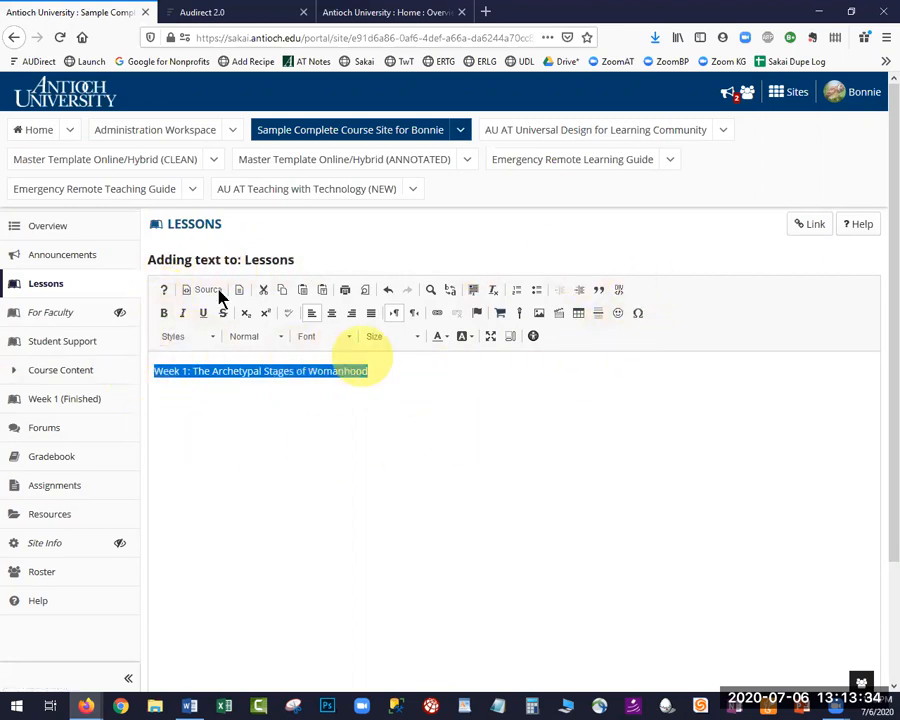
{"action": "left_click", "coordinate": [250, 338]}
{"action": "left_click", "coordinate": [254, 402]}
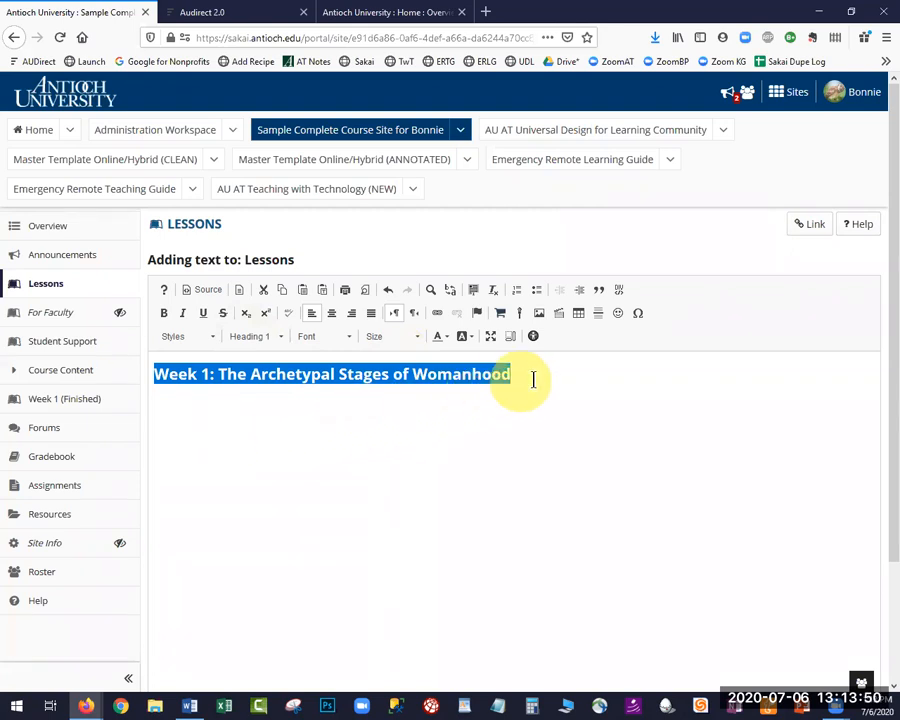
{"action": "left_click", "coordinate": [490, 662]}
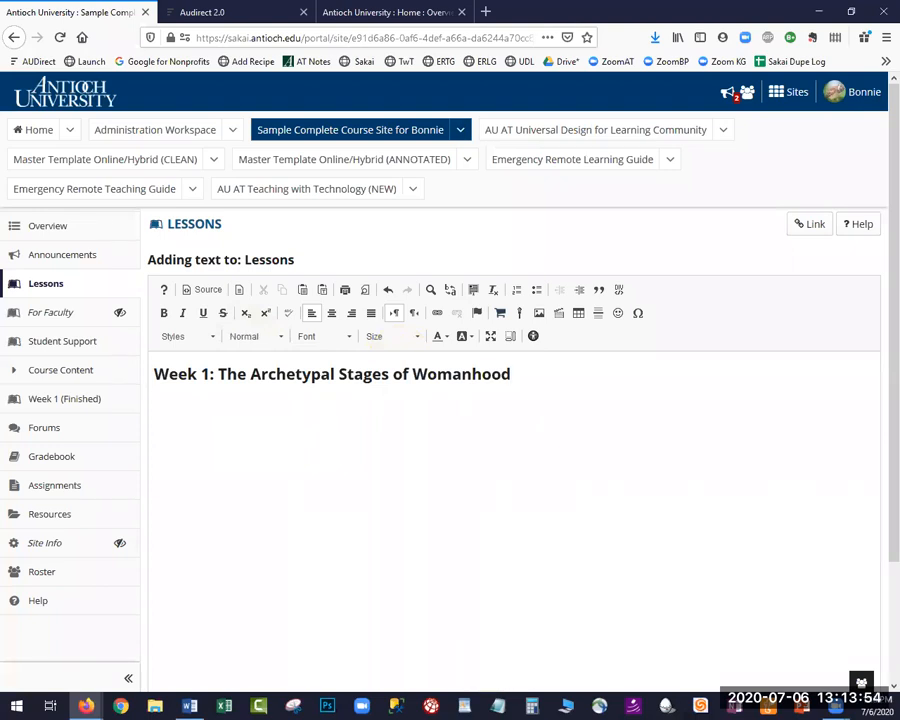
Step: Paste the Initiating Question(s) and Course Description text from the Word document below the heading, once as plain text and once with its formatting
{"action": "key", "text": "alt+Tab"}
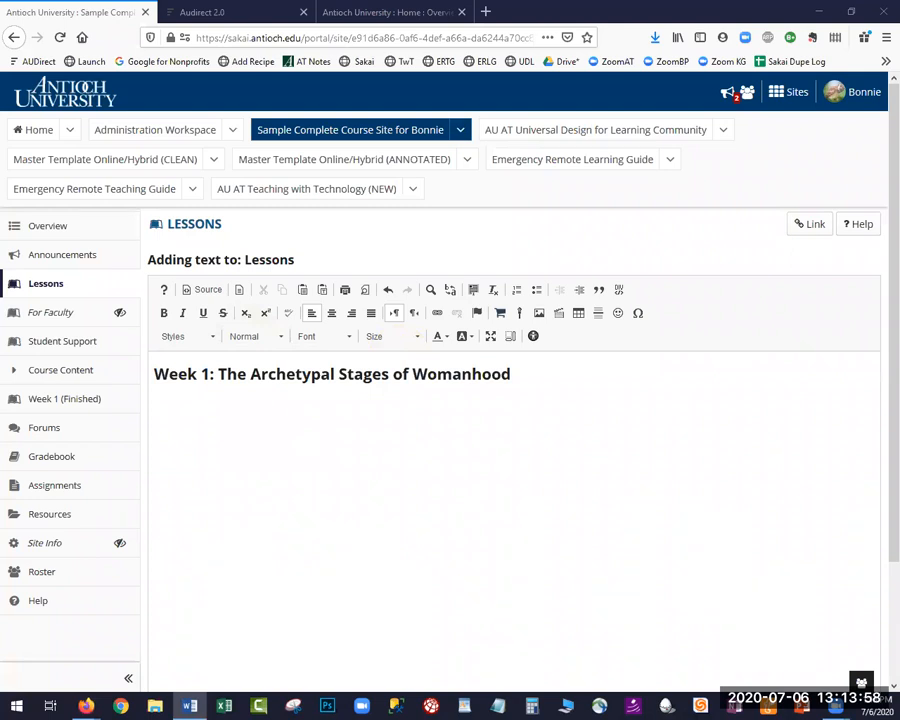
{"action": "left_click", "coordinate": [173, 412]}
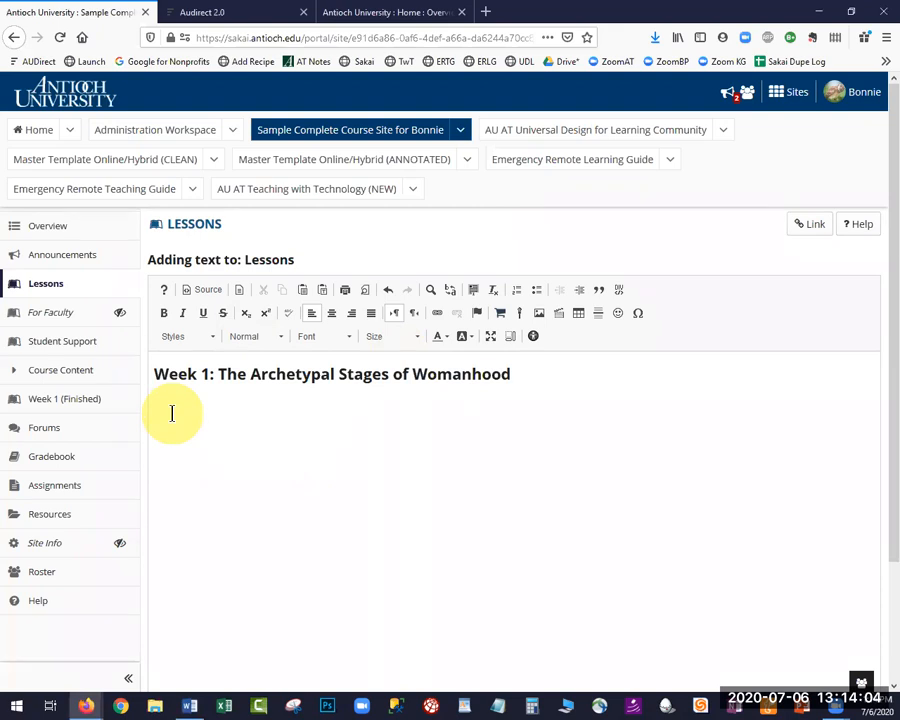
{"action": "scroll", "coordinate": [172, 413], "scroll_direction": "down", "scroll_amount": 1}
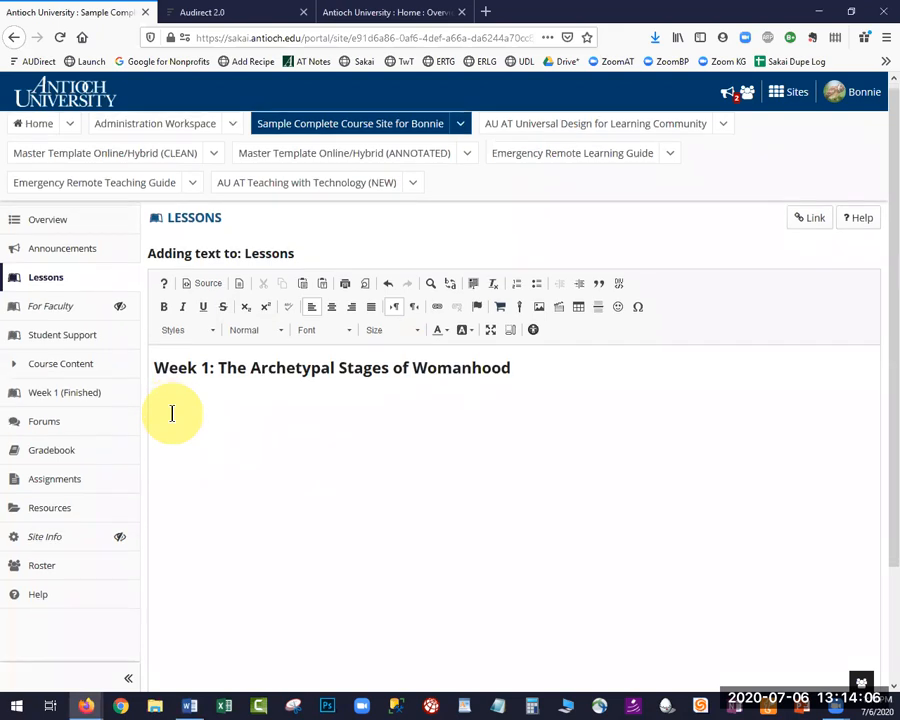
{"action": "type", "text": "Initiating Question(s): What are the archetypal stages of womanhood? How does each stage impact the other? What are the key characteristics of the Crone across cultures? How can we honor and embrace the Crone in our modern, westernized world?  Course Description: This course will focus on learning about, understanding and being able to share key information about the archetypal stages of womanhood, with an emphasis on the Crone.  Through an understanding of the three stages, especially the third, the learner will gain an appreciation of cultural wisdom about the role of women.  Additionally, the learner will learn how to apply that learning to her own experience and how to share it with other women."}
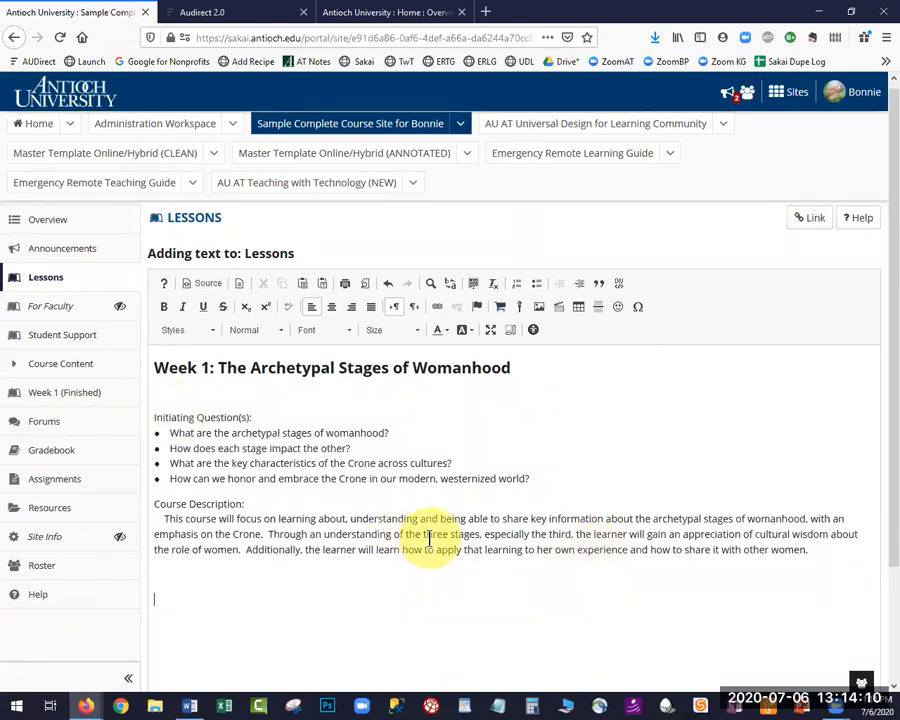
{"action": "type", "text": "Initiating Question(s): What are the archetypal stages of womanhood? How does each stage impact the other? What are the key characteristics of the Crone across cultures? How can we honor and embrace the Crone in our modern, westernized world? Course Description: This course will focus on learning about, understanding and being able to share key information about the archetypal stages of womanhood, with an emphasis on the Crone. Through an understanding of the three stages, especially the third, the learner will gain an appreciation of cultural wisdom about the role of women. Additionally, the learner will learn how to apply that learning to her own experience and how to share it with other women."}
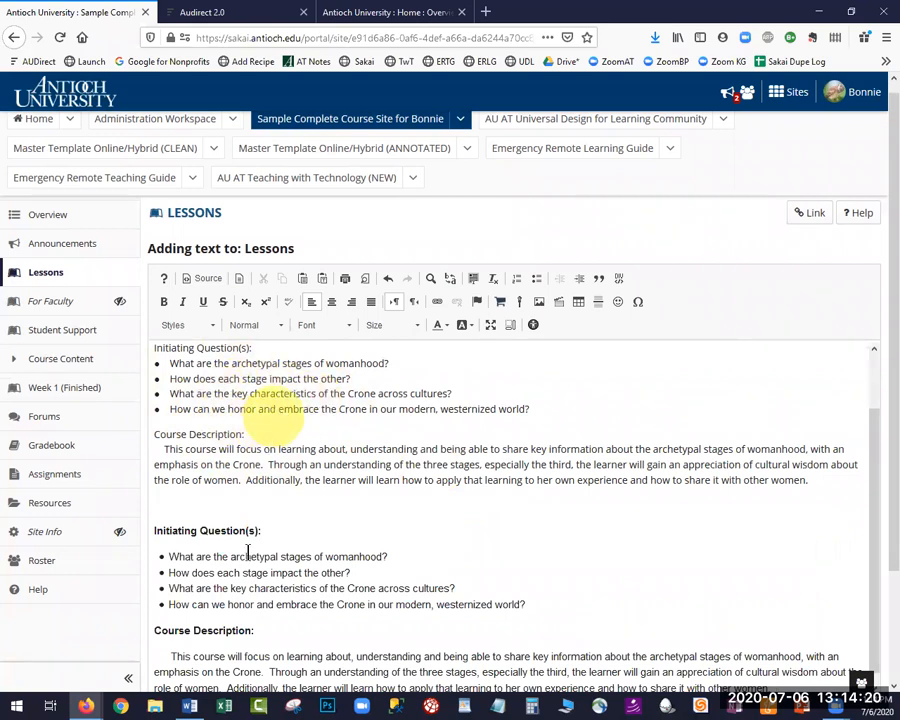
Step: Remove the formatting from the second pasted copy of the Initiating Question(s) and Course Description text
{"action": "scroll", "coordinate": [237, 578], "scroll_direction": "down", "scroll_amount": 1}
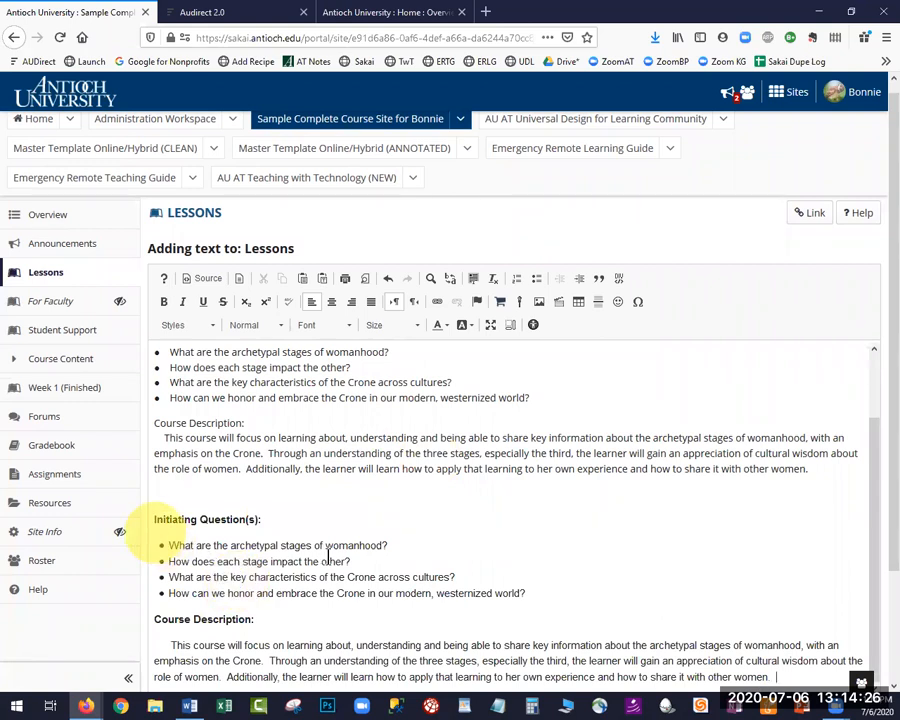
{"action": "scroll", "coordinate": [487, 527], "scroll_direction": "down", "scroll_amount": 1}
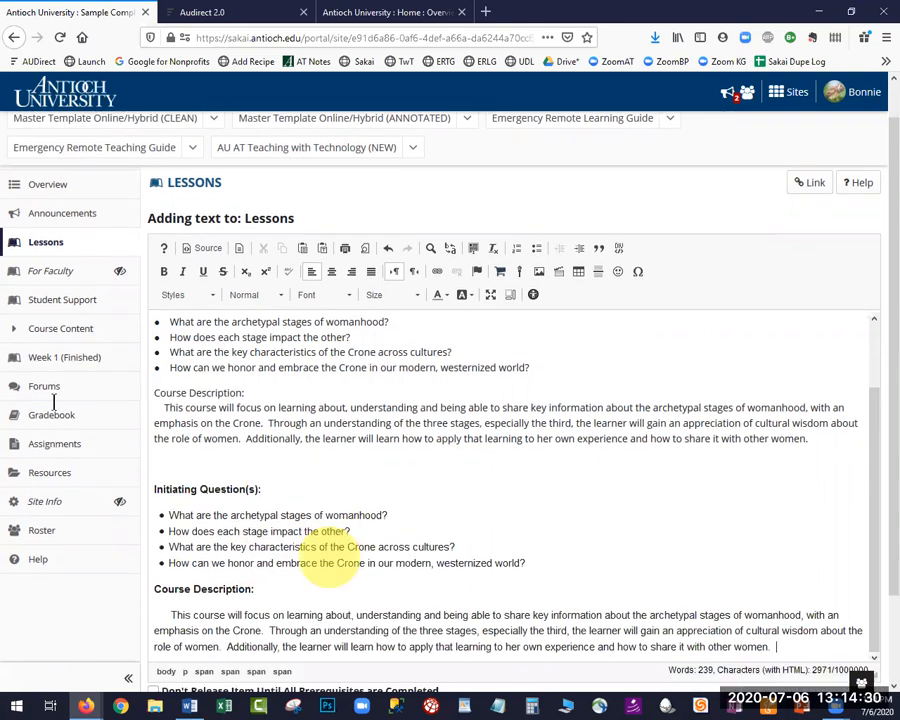
{"action": "scroll", "coordinate": [430, 341], "scroll_direction": "down", "scroll_amount": 2}
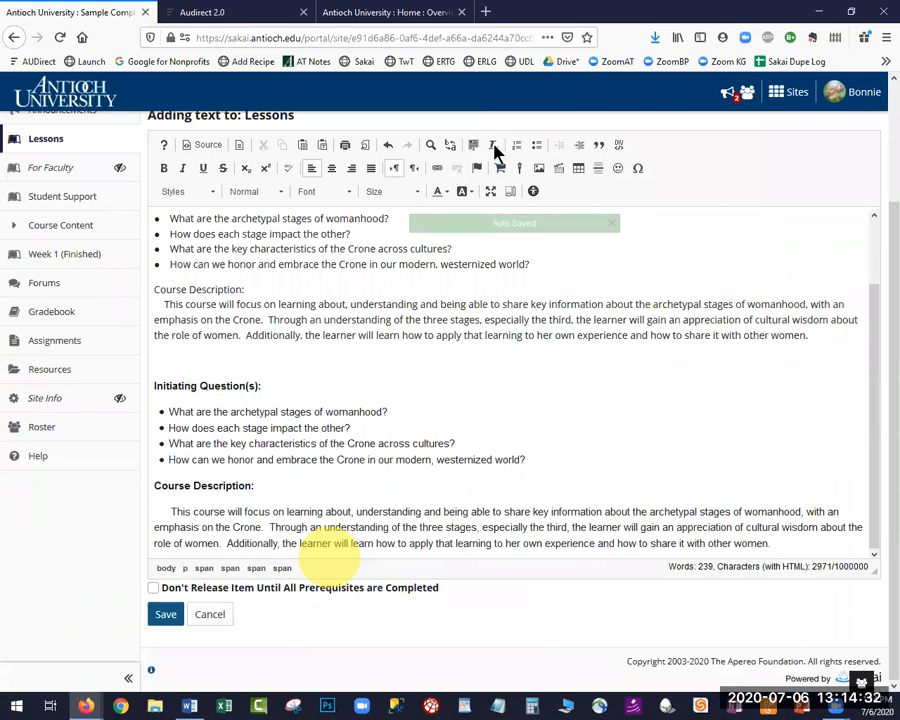
{"action": "left_click_drag", "start_coordinate": [154, 386], "coordinate": [328, 556]}
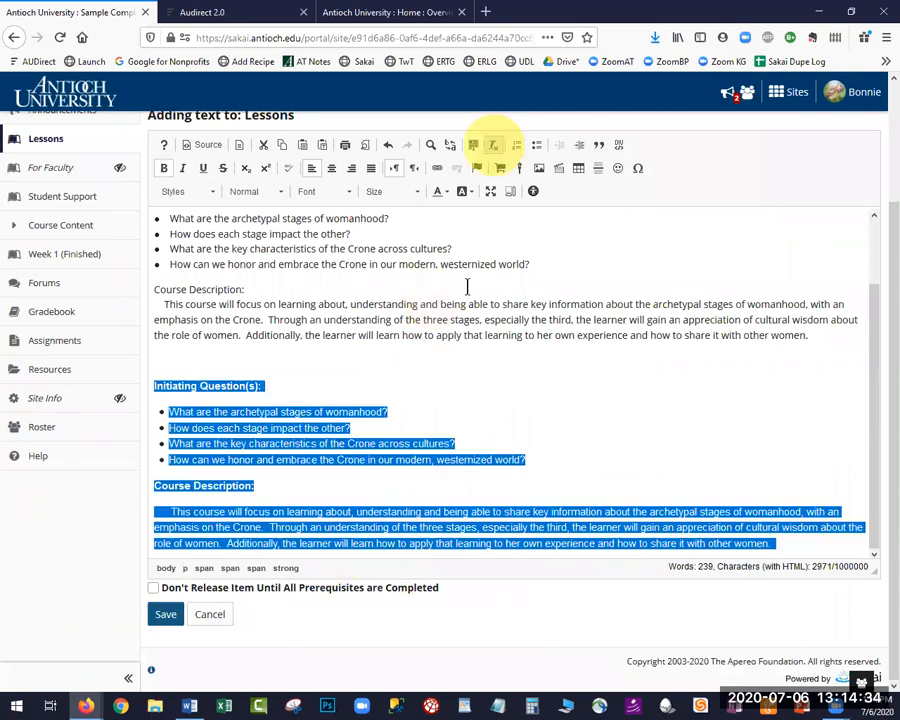
{"action": "left_click", "coordinate": [493, 145]}
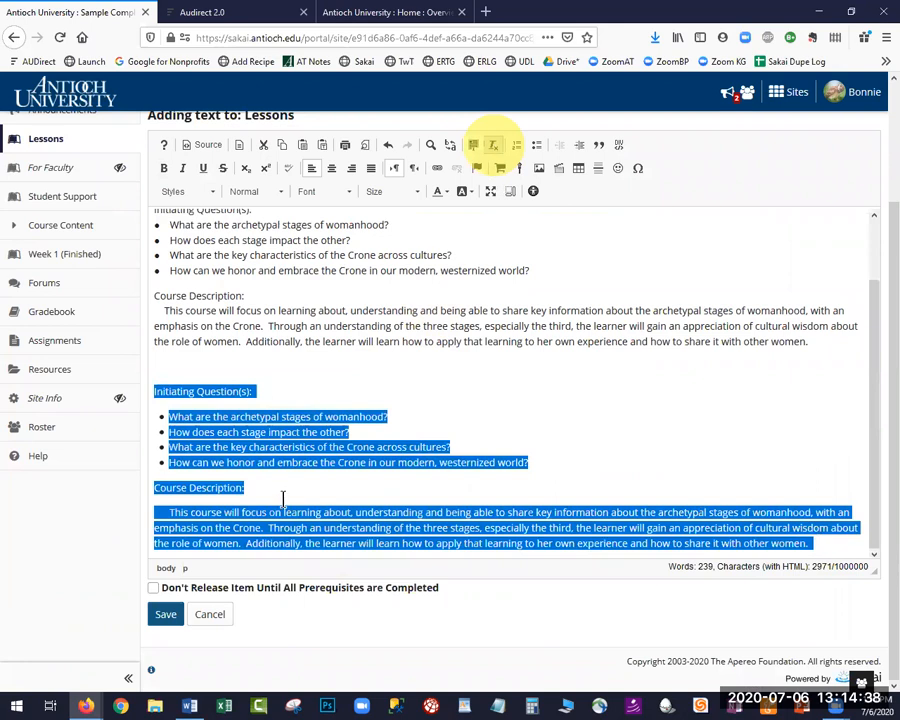
Step: Delete the second copy of the Initiating Question(s) and Course Description text, keeping only the first copy
{"action": "left_click_drag", "start_coordinate": [812, 543], "coordinate": [137, 392]}
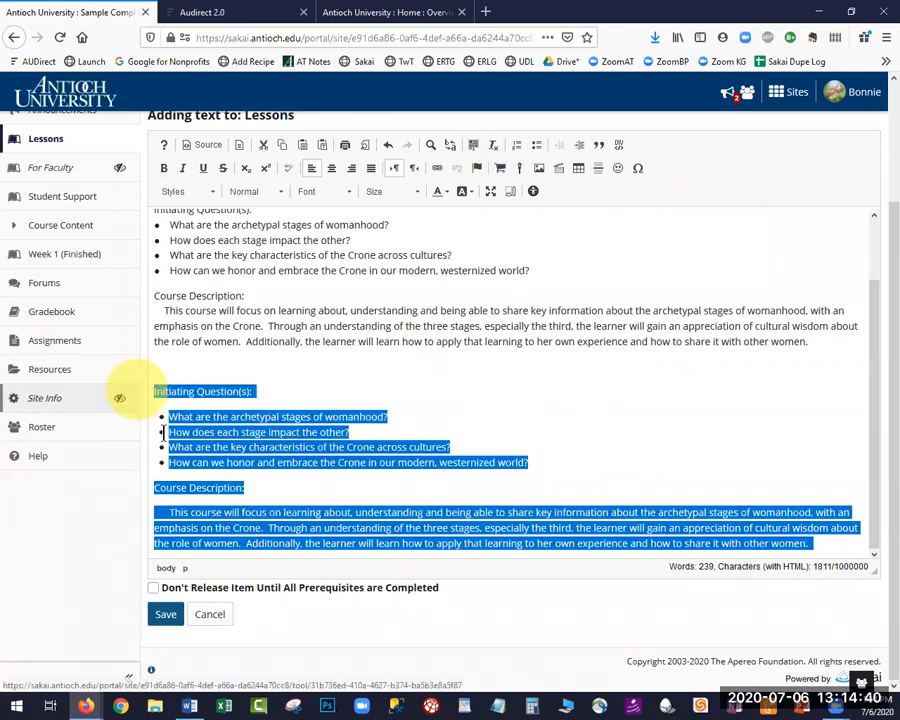
{"action": "key", "text": "Delete"}
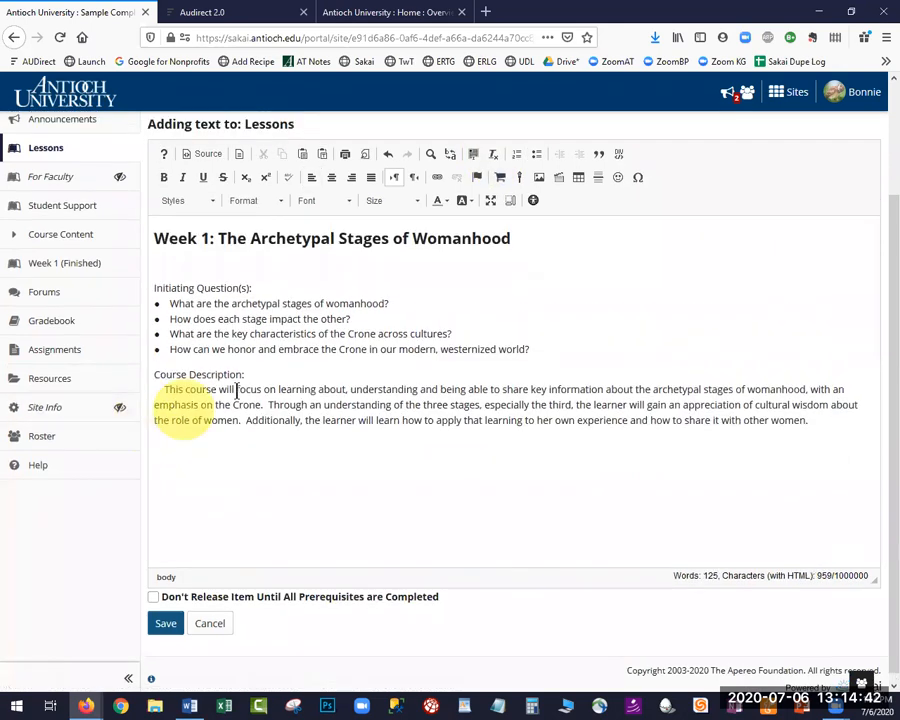
{"action": "scroll", "coordinate": [221, 468], "scroll_direction": "up", "scroll_amount": 2}
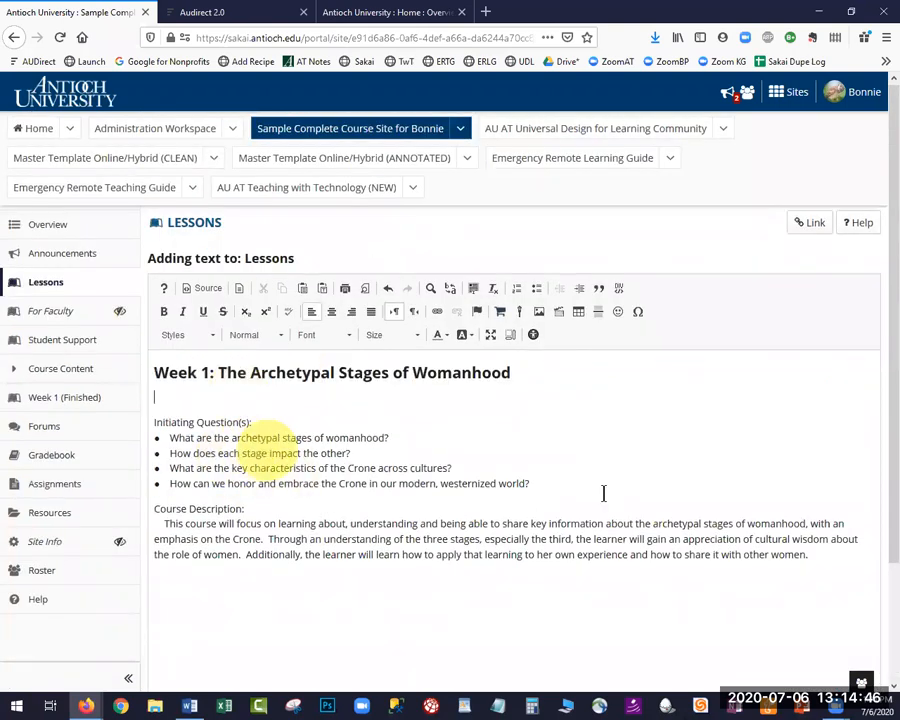
Step: Turn the four lines under "Initiating Question(s):" into a bulleted list
{"action": "left_click_drag", "start_coordinate": [530, 484], "coordinate": [440, 484]}
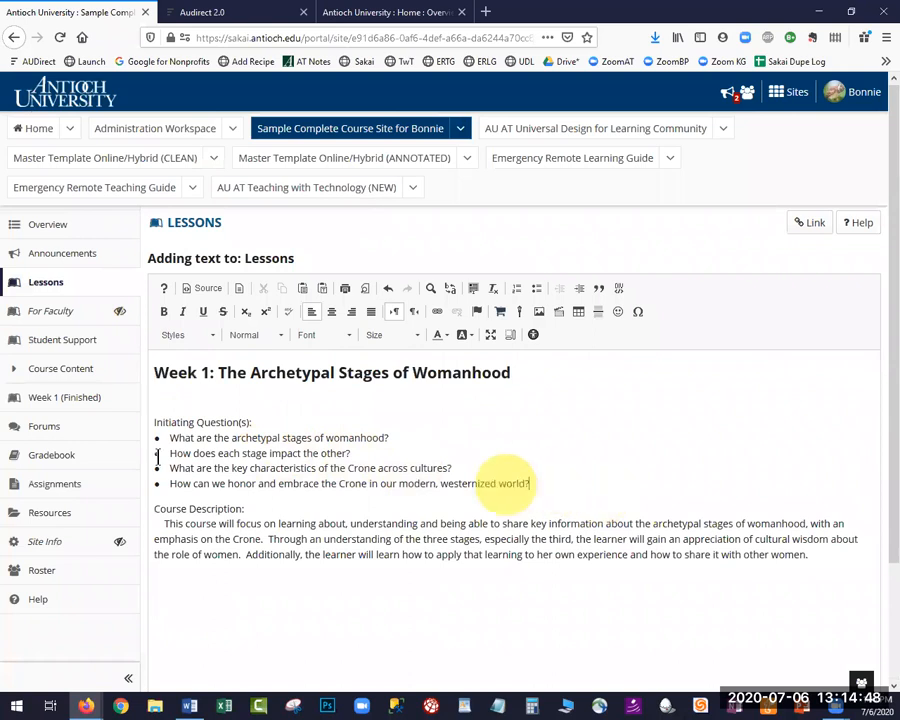
{"action": "left_click_drag", "start_coordinate": [102, 438], "coordinate": [100, 432]}
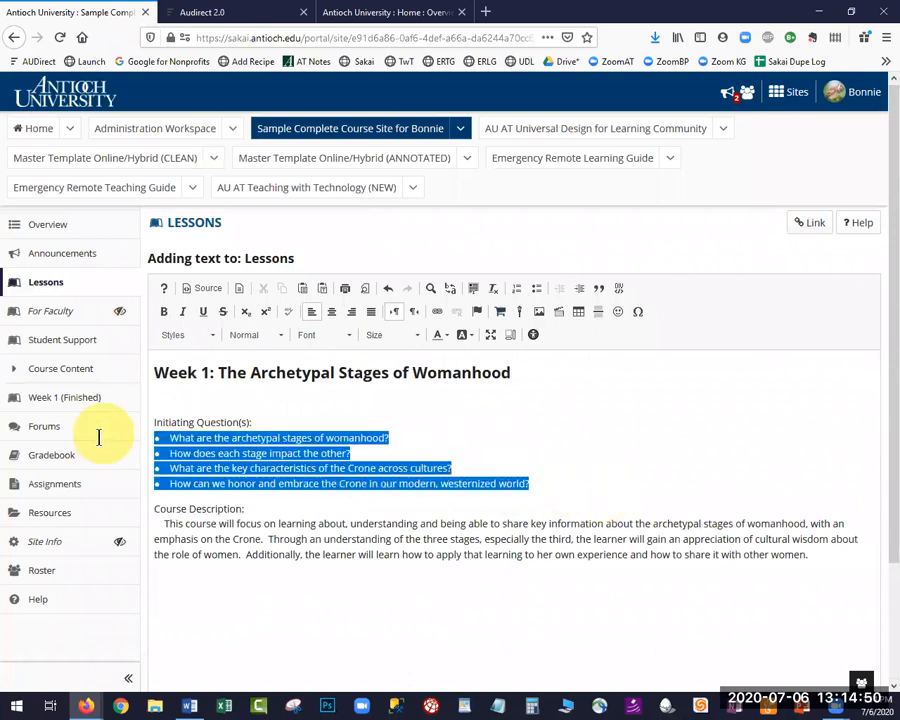
{"action": "left_click", "coordinate": [537, 296]}
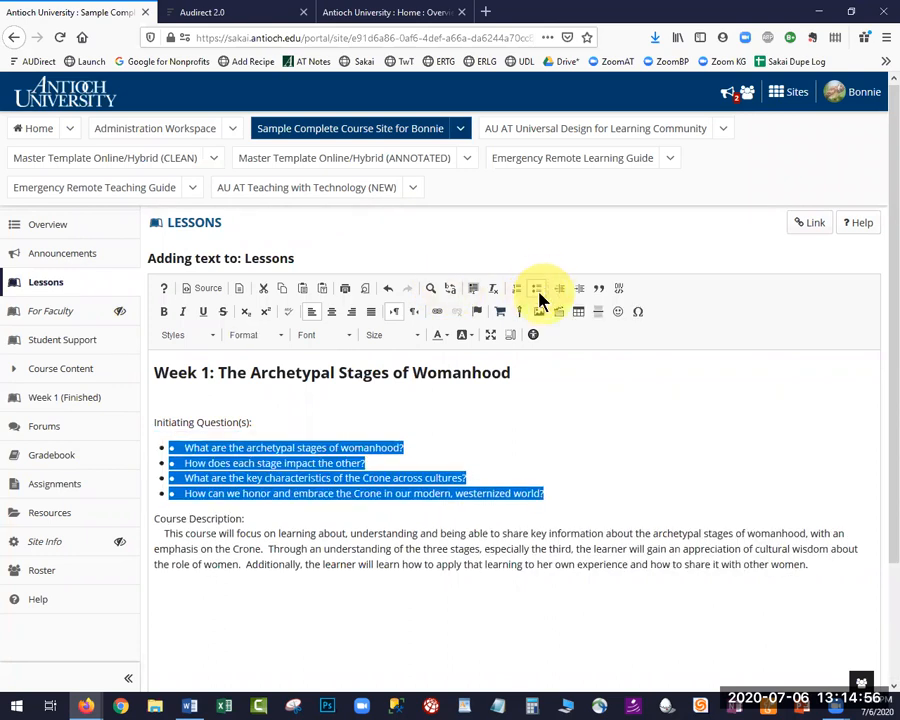
Step: Delete the leftover pasted bullet characters and spaces in front of each of the four listed questions
{"action": "left_click", "coordinate": [180, 436]}
{"action": "left_click", "coordinate": [186, 449]}
{"action": "key", "text": "BackSpace"}
{"action": "key", "text": "BackSpace"}
{"action": "key", "text": "BackSpace"}
{"action": "key", "text": "BackSpace"}
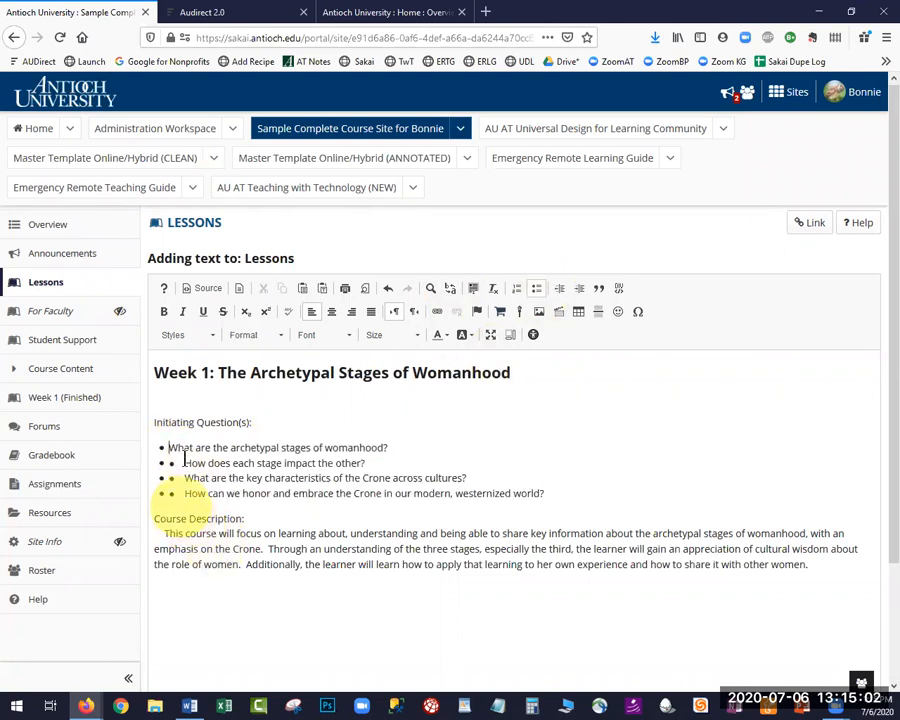
{"action": "key", "text": "BackSpace"}
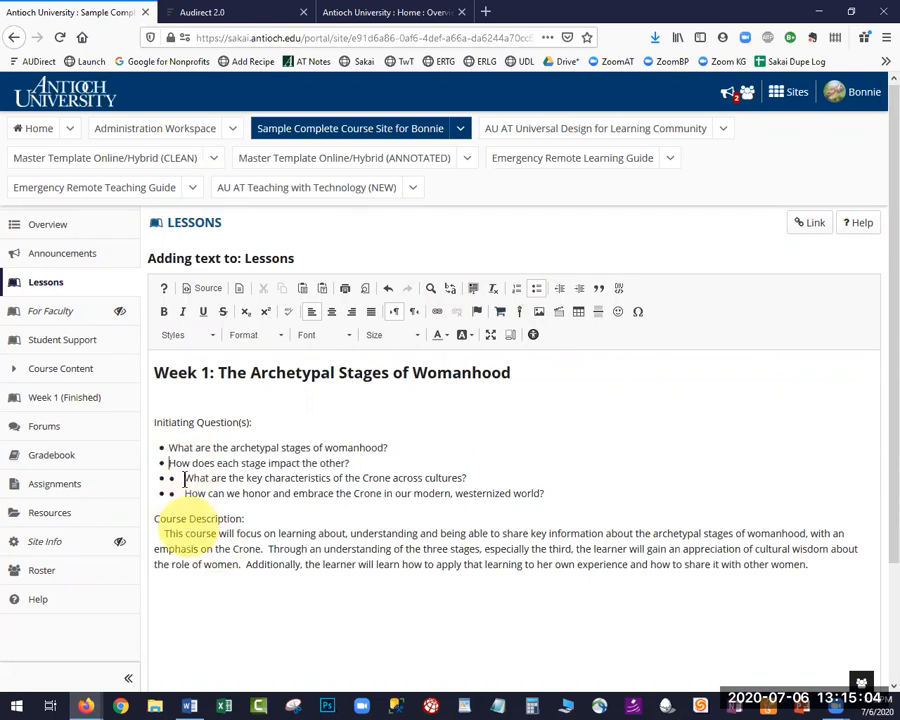
{"action": "left_click", "coordinate": [188, 494]}
{"action": "left_click", "coordinate": [184, 479]}
{"action": "key", "text": "BackSpace"}
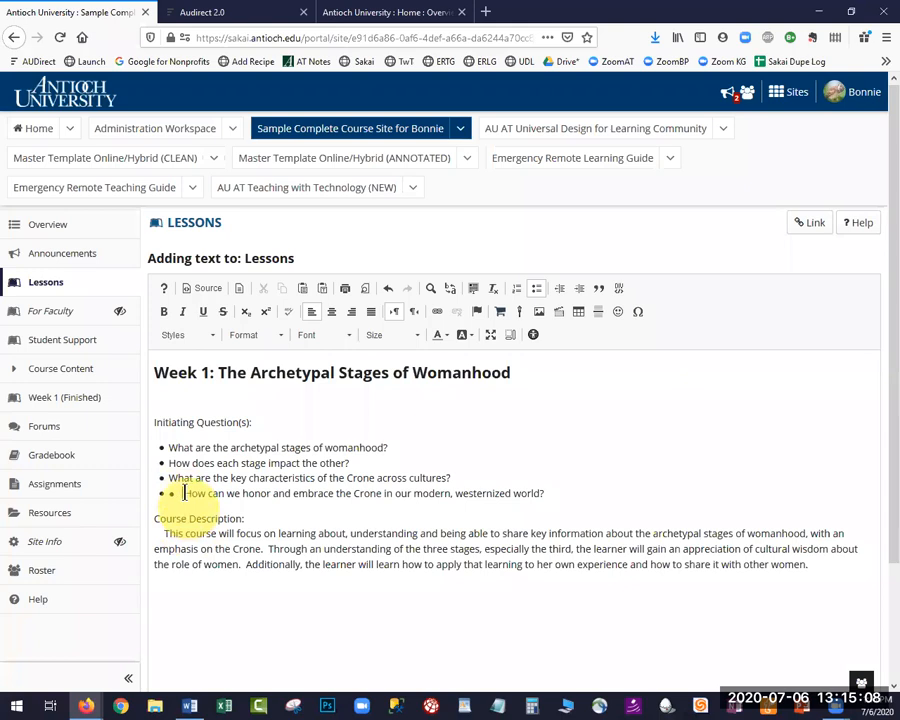
{"action": "key", "text": "BackSpace"}
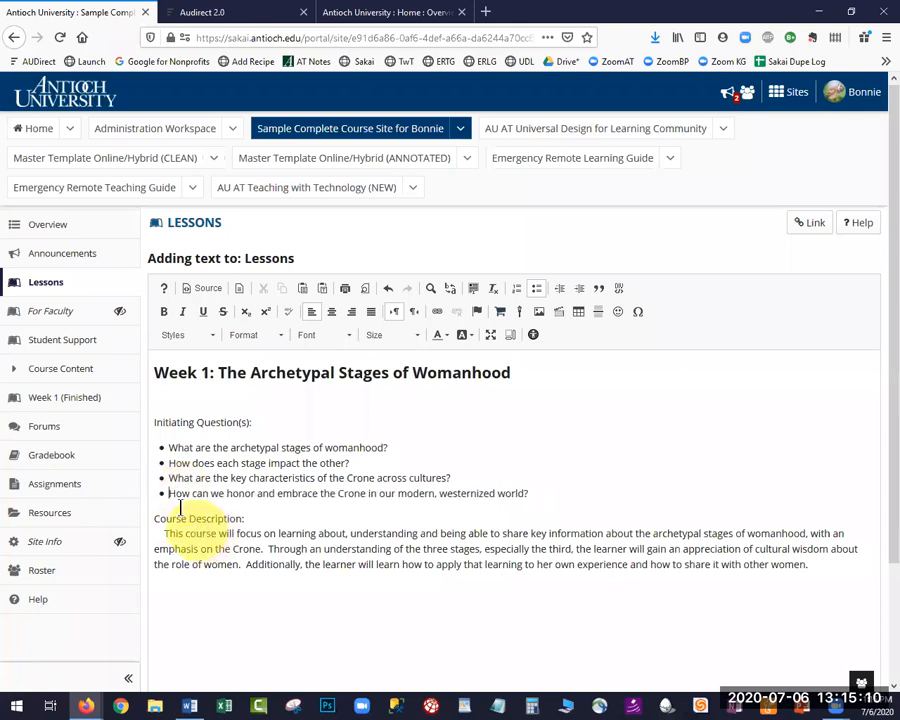
Step: Change the bulleted list's properties so the four questions use square bullets
{"action": "right_click", "coordinate": [161, 451]}
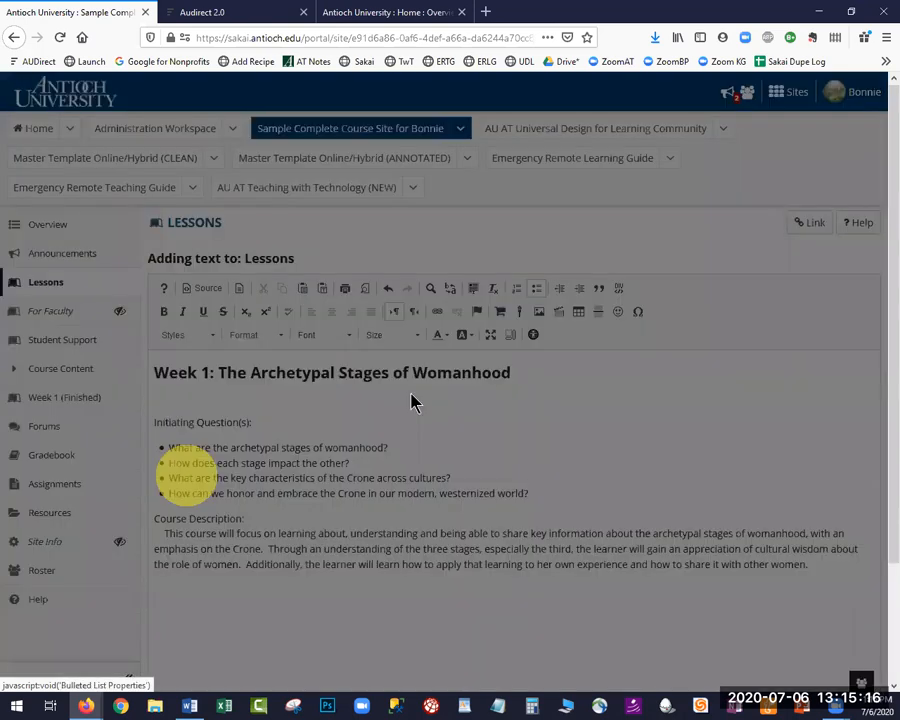
{"action": "left_click", "coordinate": [413, 392]}
{"action": "left_click", "coordinate": [410, 455]}
{"action": "left_click", "coordinate": [477, 424]}
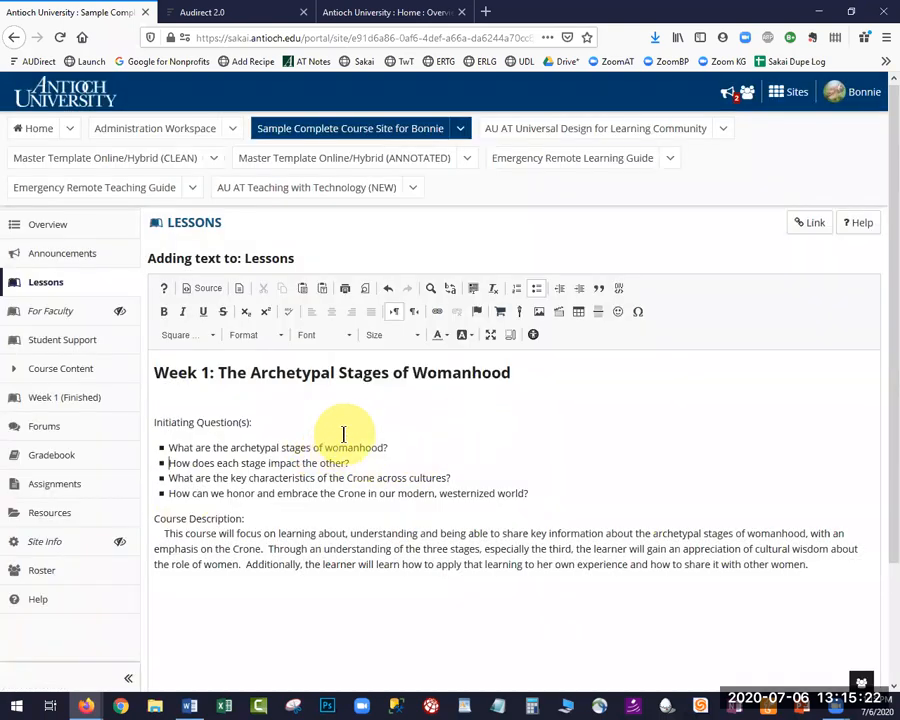
Step: Make "Initiating Question(s):" bold and apply the Heading 2 format to "Course Description:"
{"action": "left_click_drag", "start_coordinate": [300, 424], "coordinate": [137, 415]}
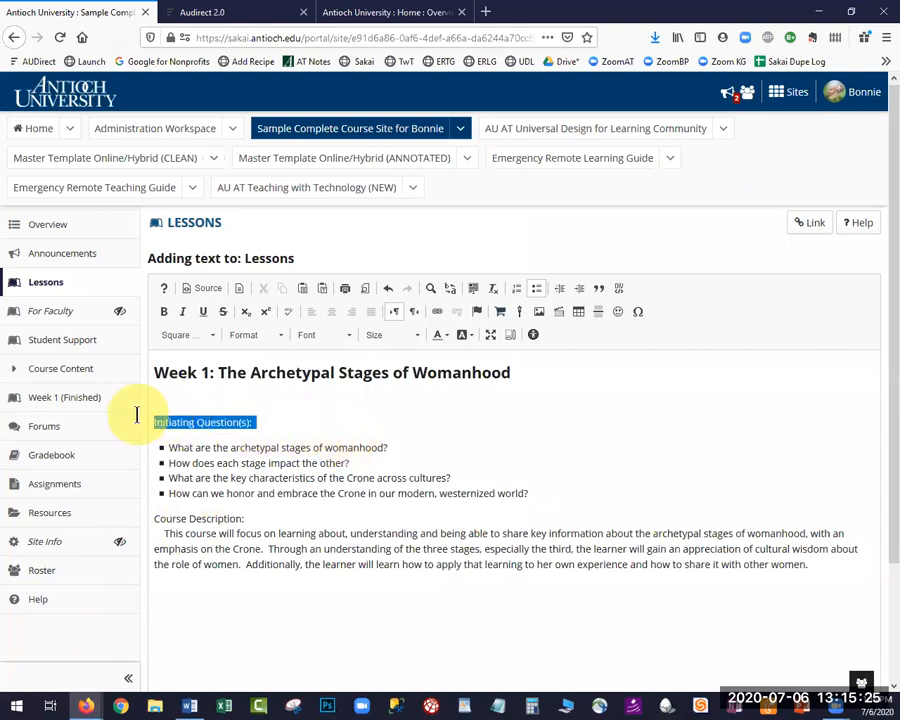
{"action": "left_click", "coordinate": [164, 311]}
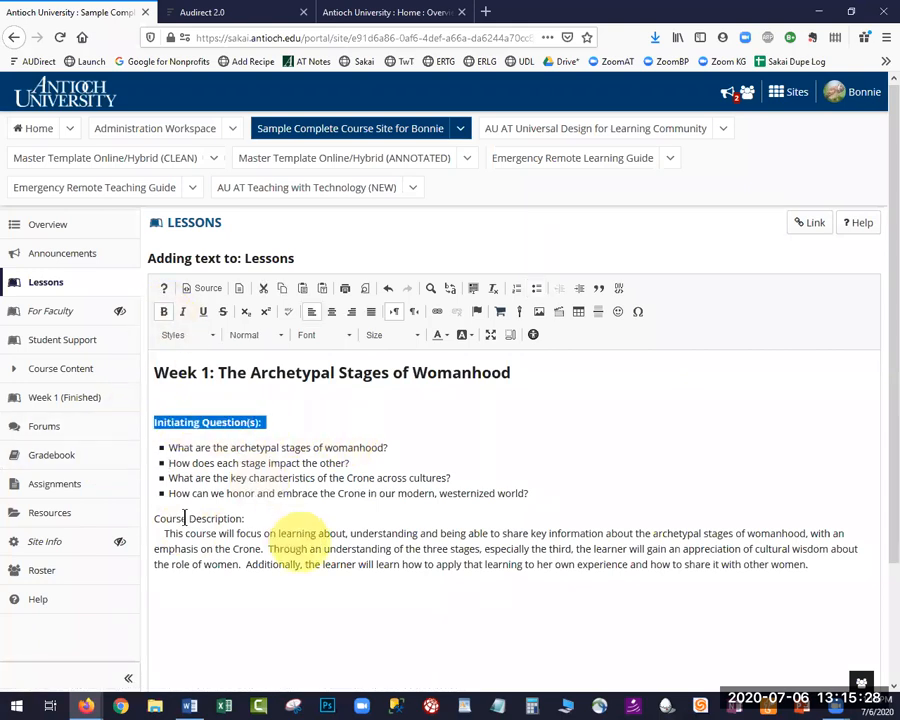
{"action": "left_click_drag", "start_coordinate": [246, 518], "coordinate": [128, 519]}
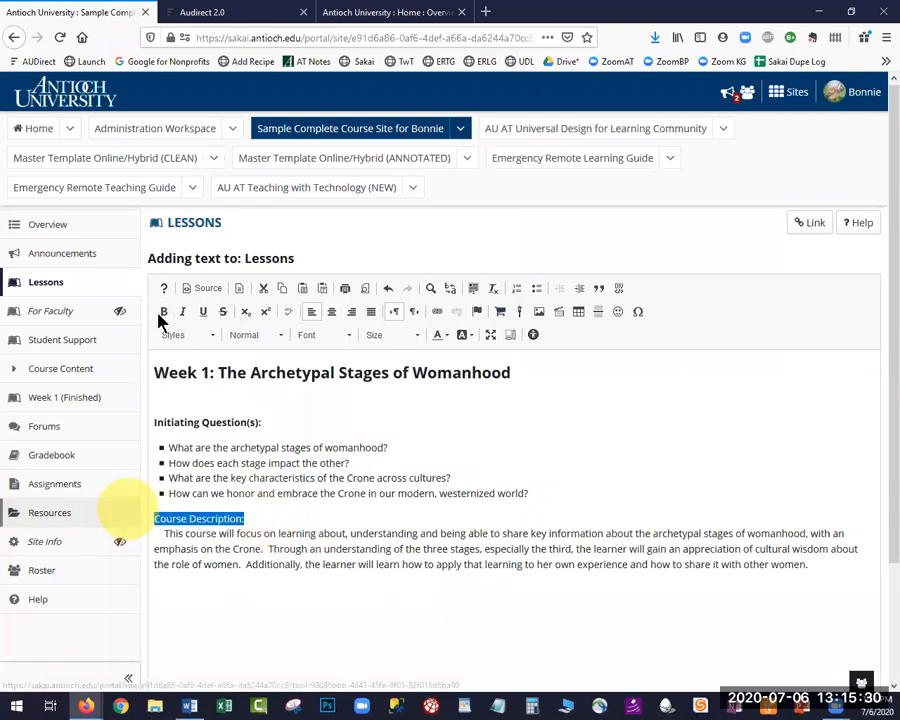
{"action": "left_click", "coordinate": [263, 337]}
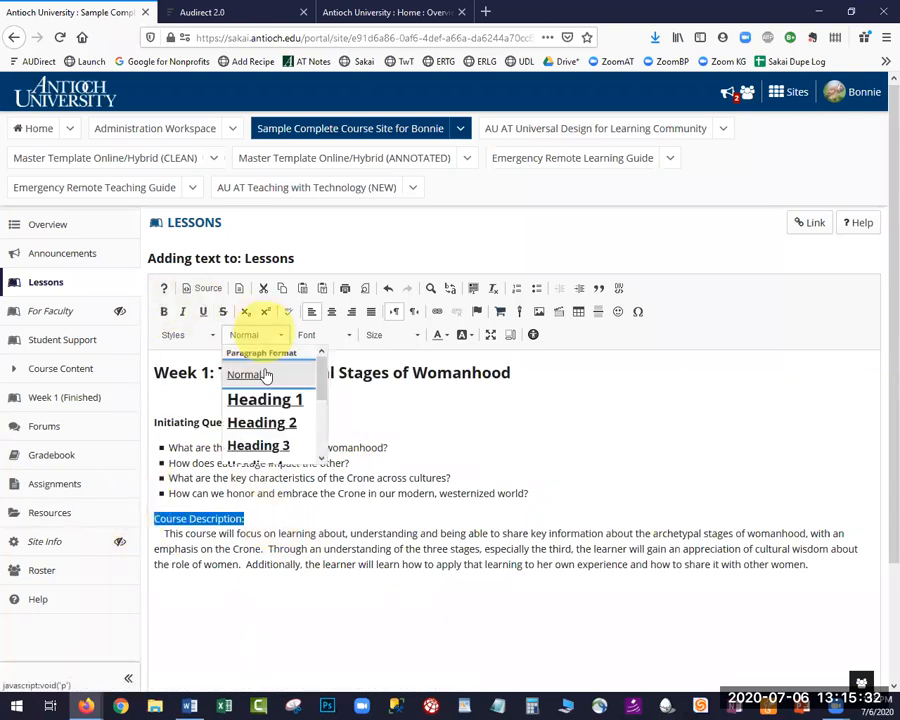
{"action": "left_click", "coordinate": [265, 422]}
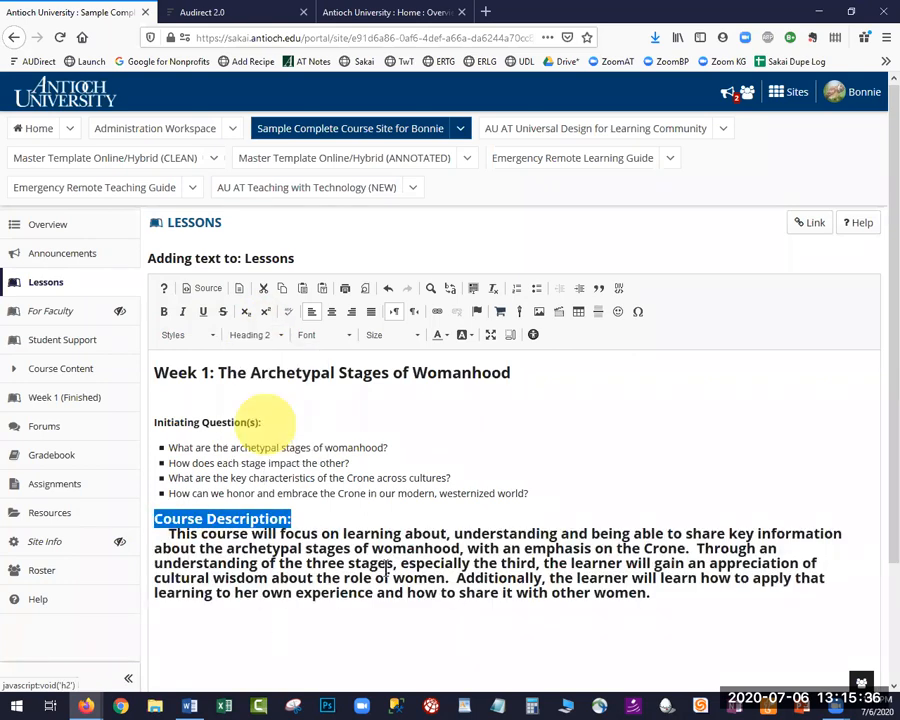
Step: Split the description text into its own paragraph below "Course Description:" and set that paragraph's format to Normal
{"action": "left_click", "coordinate": [294, 514]}
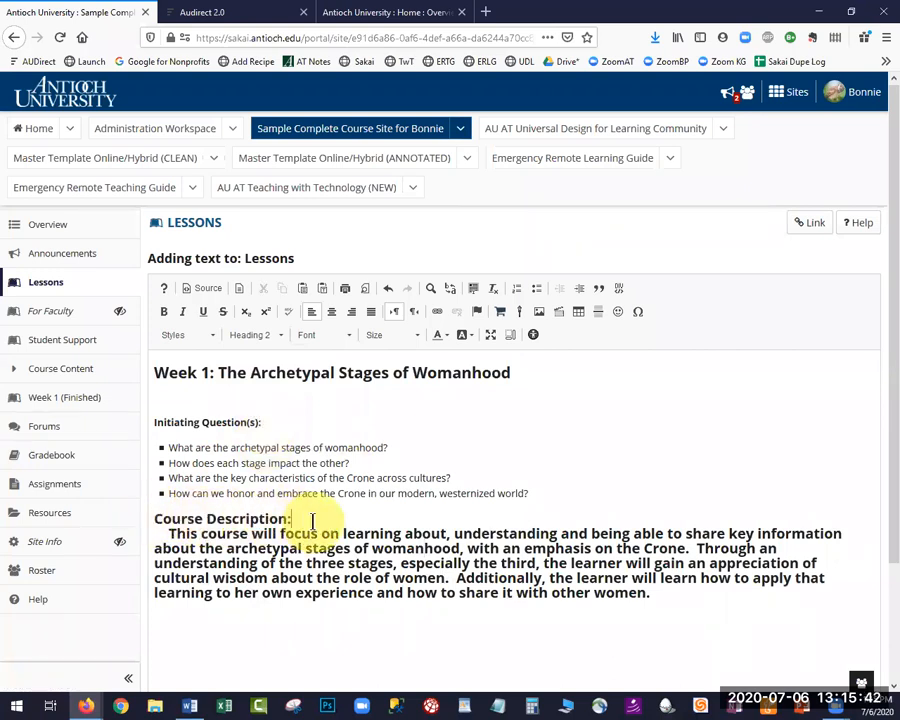
{"action": "key", "text": "Return"}
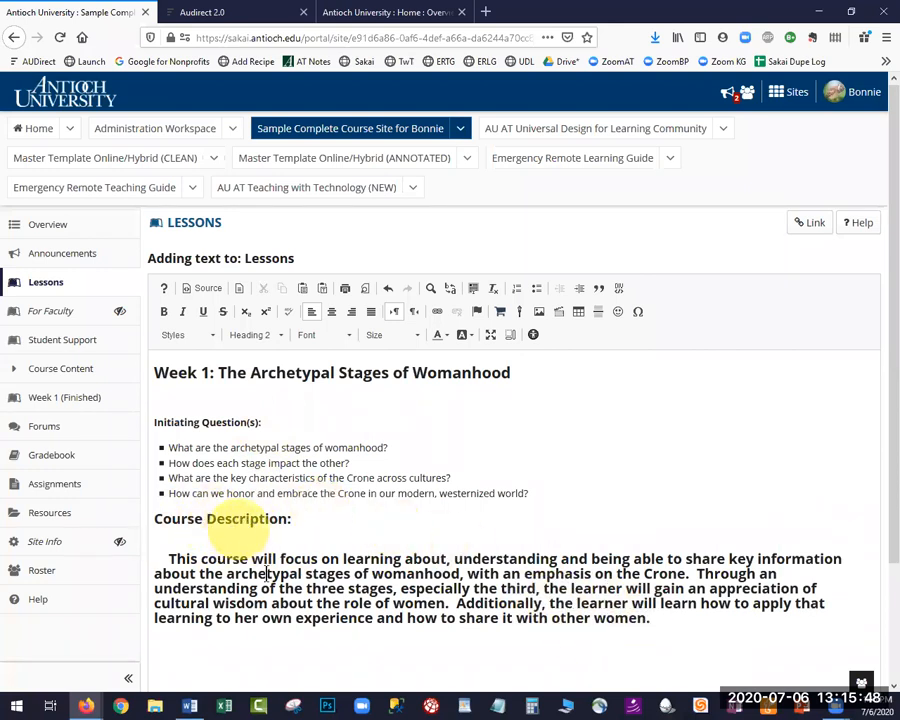
{"action": "left_click_drag", "start_coordinate": [681, 625], "coordinate": [136, 545]}
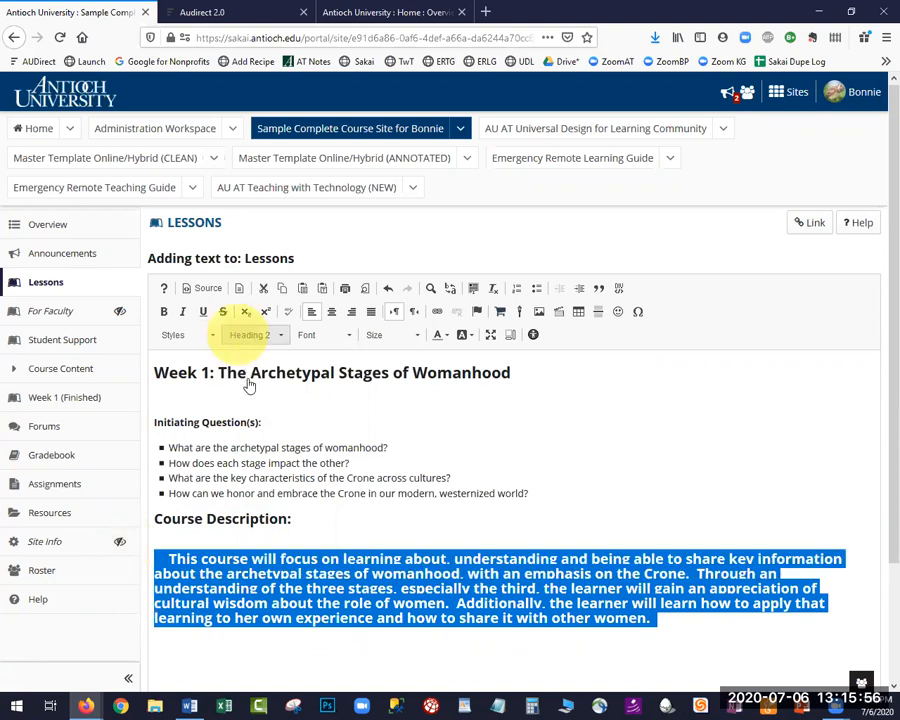
{"action": "left_click", "coordinate": [250, 335]}
{"action": "left_click", "coordinate": [246, 375]}
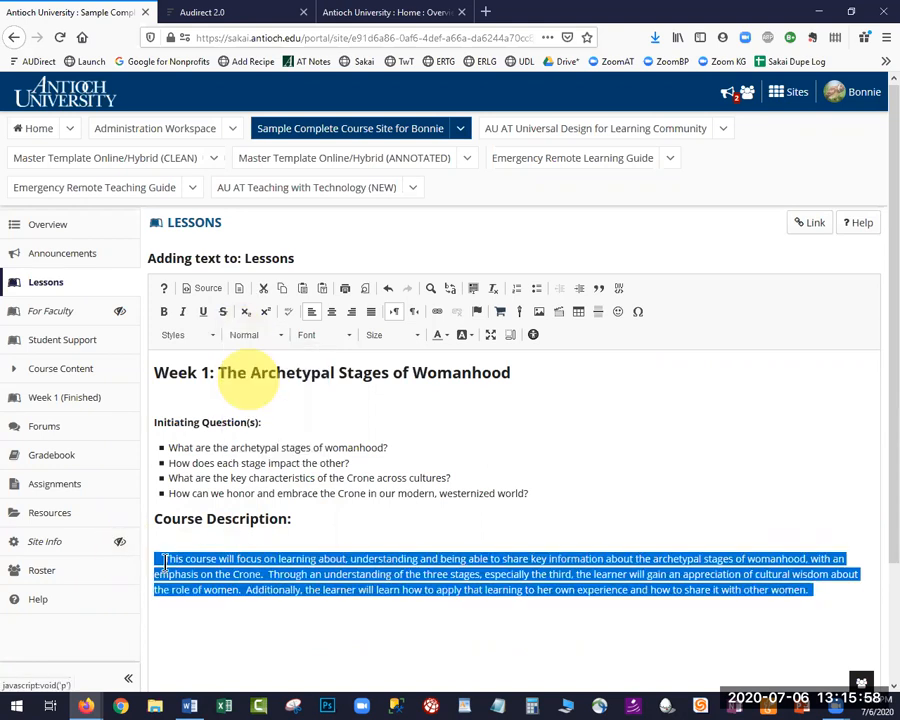
Step: Remove the blank line and leading spaces before "This course will focus on learning about"
{"action": "left_click", "coordinate": [165, 563]}
{"action": "left_click", "coordinate": [235, 640]}
{"action": "key", "text": "BackSpace"}
{"action": "key", "text": "BackSpace"}
{"action": "key", "text": "BackSpace"}
{"action": "key", "text": "BackSpace"}
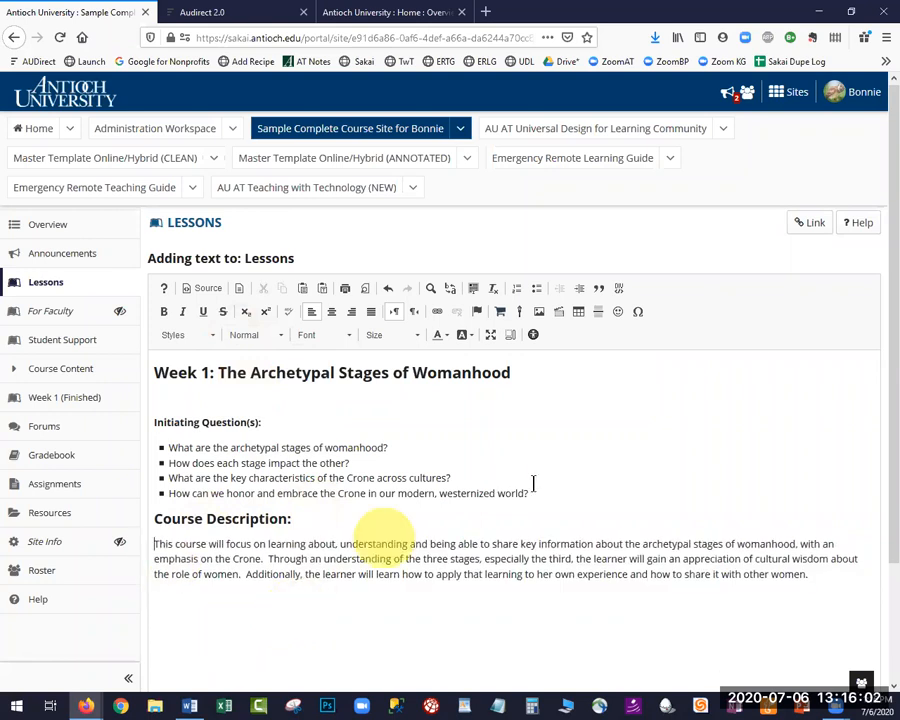
Step: Add a line break after the last listed question and delete the blank line below the Week 1 title
{"action": "left_click", "coordinate": [543, 494]}
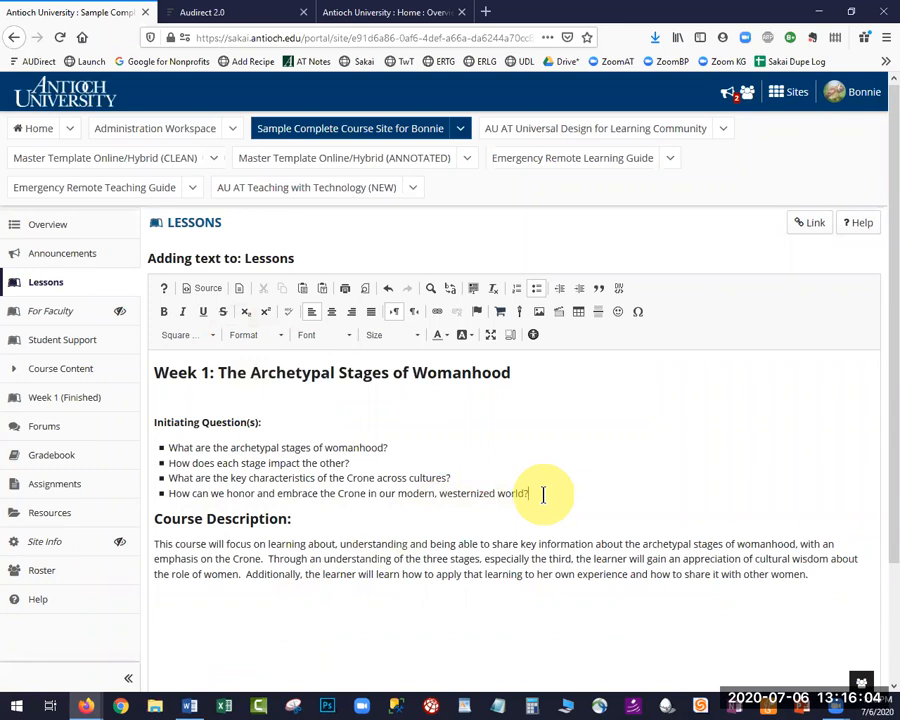
{"action": "key", "text": "shift+Return"}
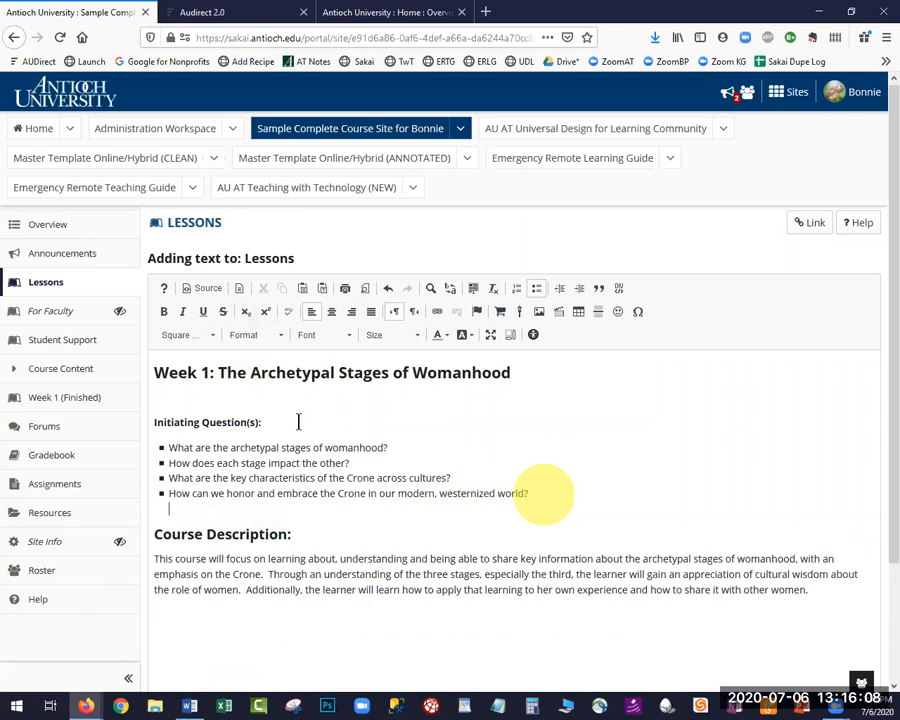
{"action": "left_click", "coordinate": [265, 397]}
{"action": "key", "text": "BackSpace"}
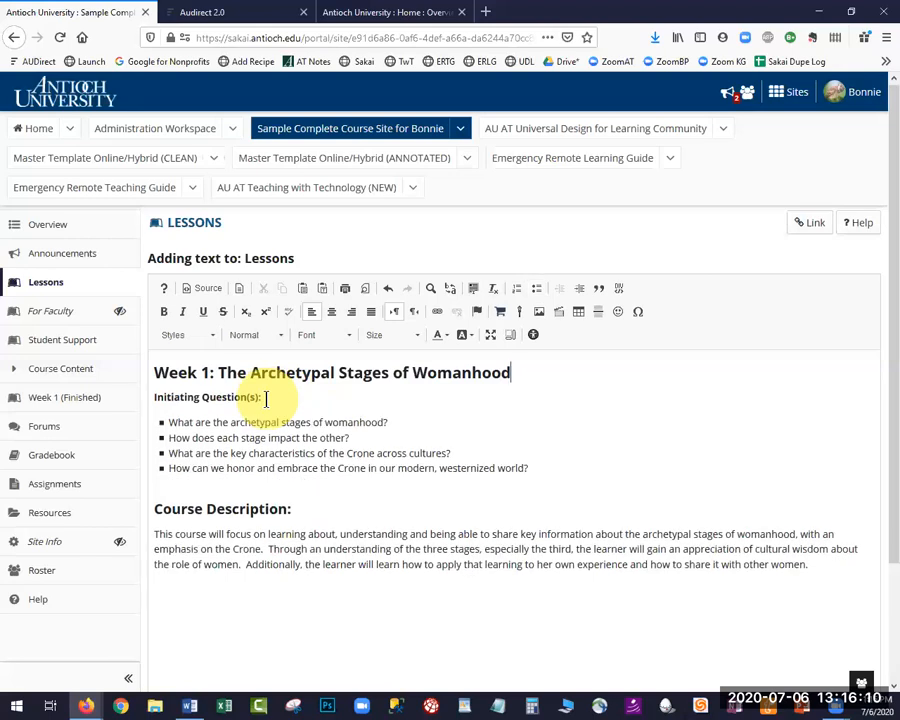
Step: Copy the question "What are the archetypal stages of womanhood?" and search the web for it in a new browser tab
{"action": "left_click", "coordinate": [388, 422]}
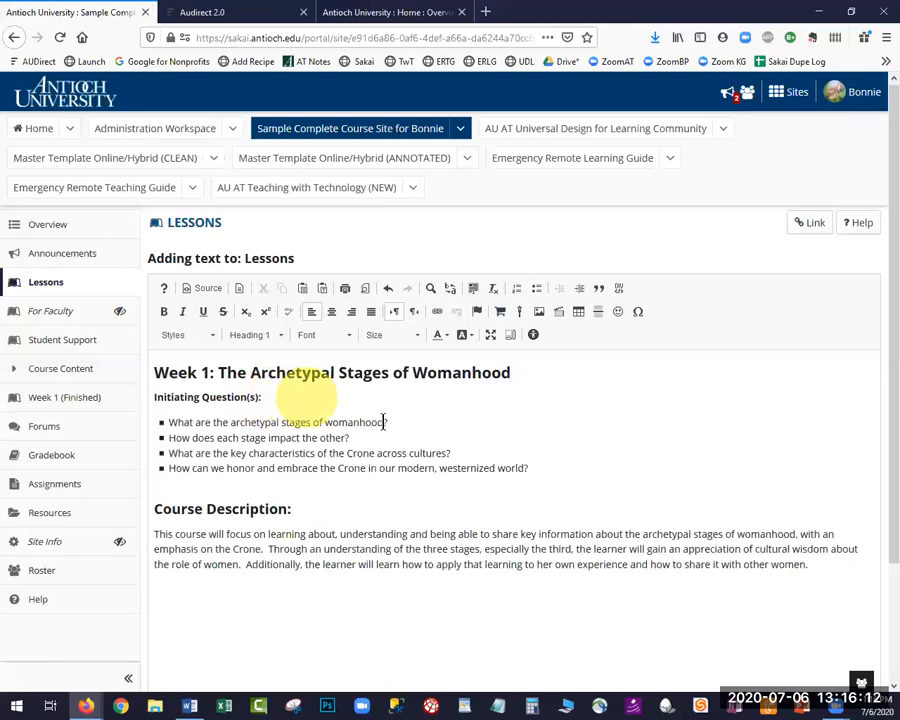
{"action": "left_click_drag", "start_coordinate": [388, 422], "coordinate": [160, 414]}
{"action": "key", "text": "ctrl+c"}
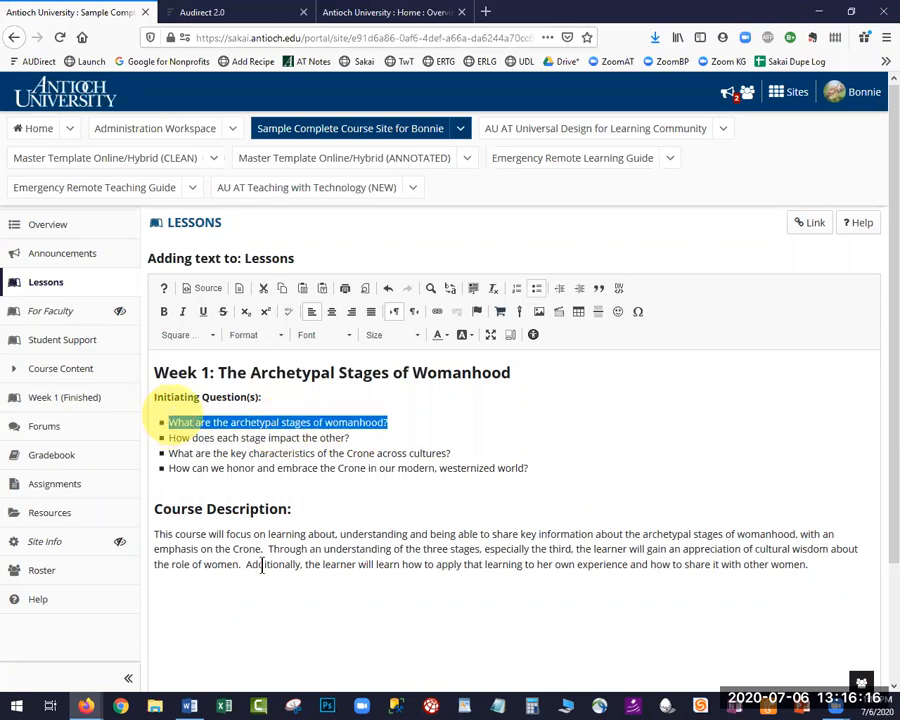
{"action": "left_click", "coordinate": [490, 13]}
{"action": "key", "text": "ctrl+v"}
{"action": "key", "text": "Return"}
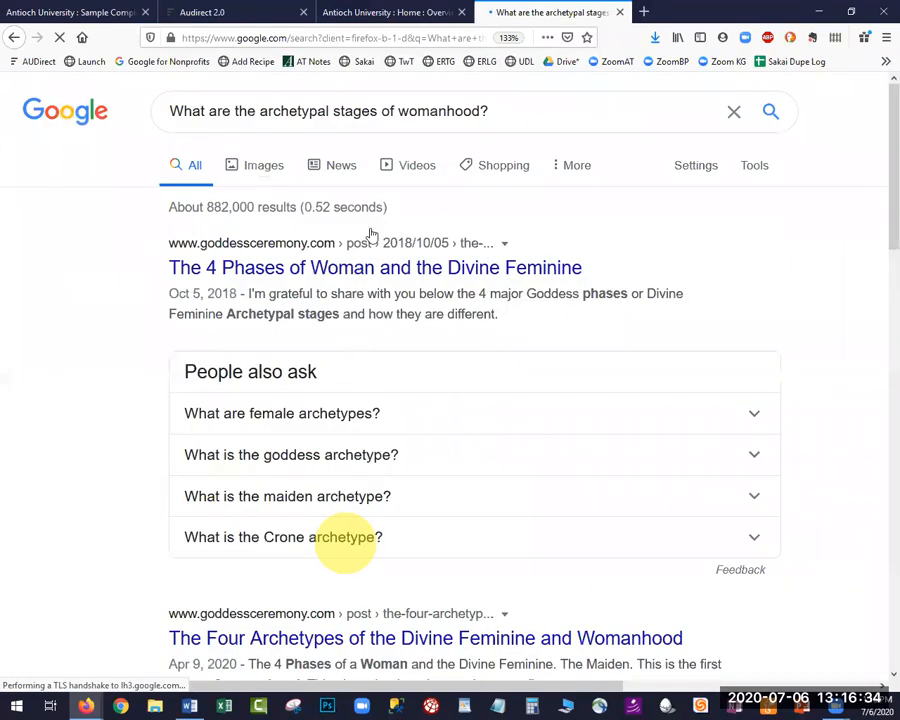
Step: Open the search result "The Four Archetypes of the Divine Feminine and Womanhood" and copy the article's web address
{"action": "scroll", "coordinate": [347, 180], "scroll_direction": "down", "scroll_amount": 4}
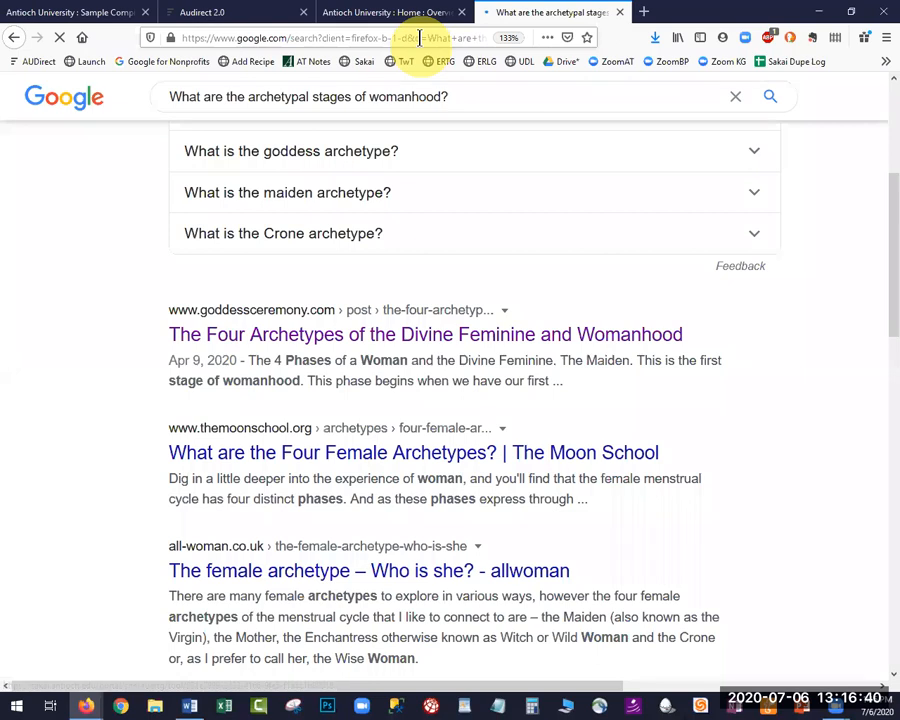
{"action": "left_click", "coordinate": [424, 40]}
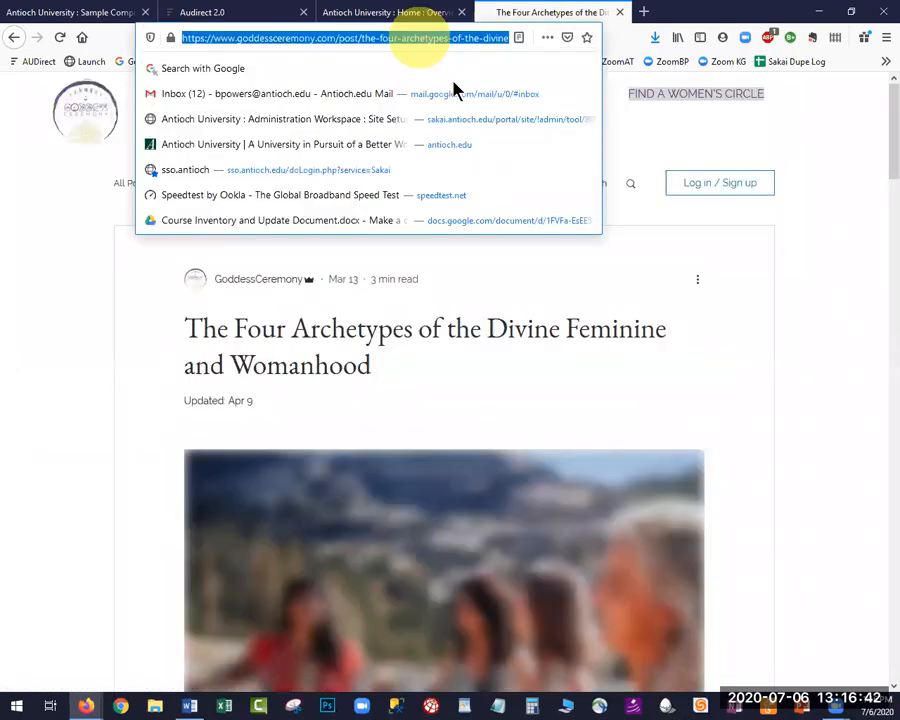
{"action": "right_click", "coordinate": [440, 40]}
{"action": "left_click", "coordinate": [452, 72]}
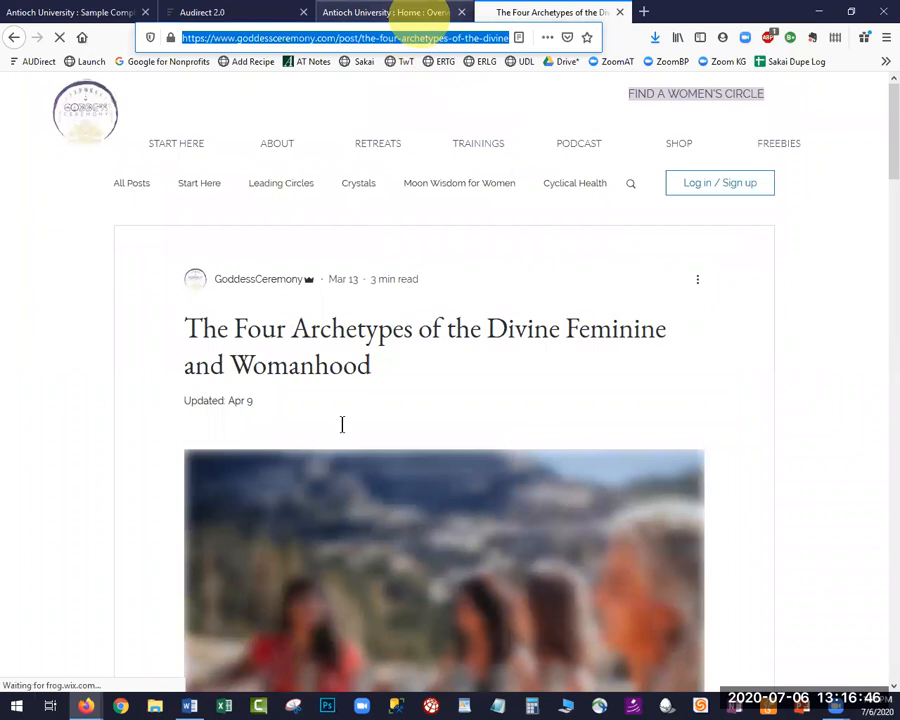
Step: Back in the Lessons text editor, link the question "What are the archetypal stages of womanhood?" to the copied article address
{"action": "key", "text": "ctrl+shift+Tab"}
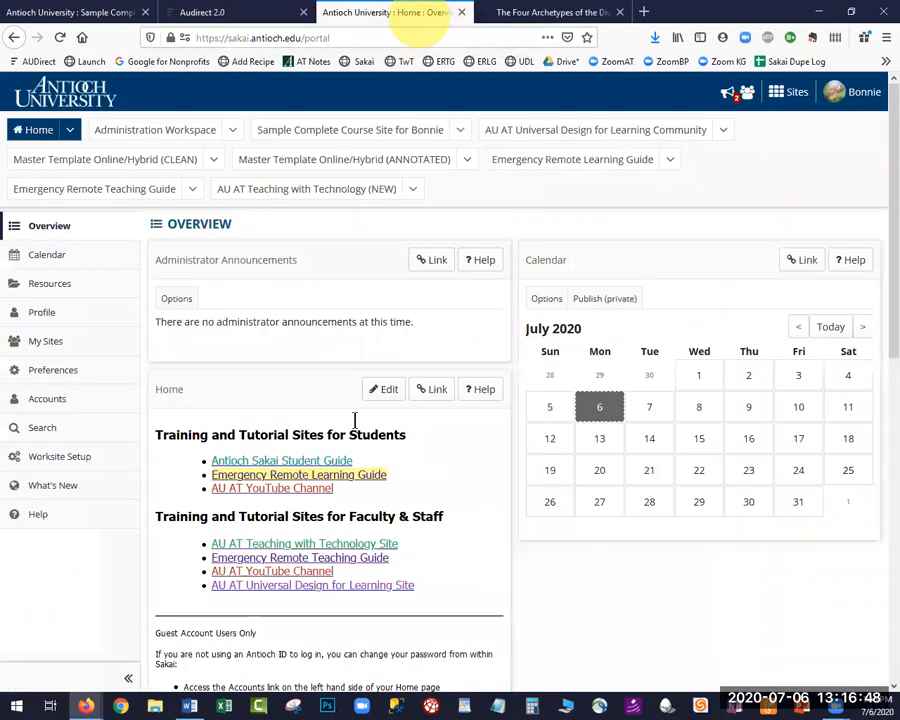
{"action": "key", "text": "ctrl+shift+Tab"}
{"action": "key", "text": "ctrl+shift+Tab"}
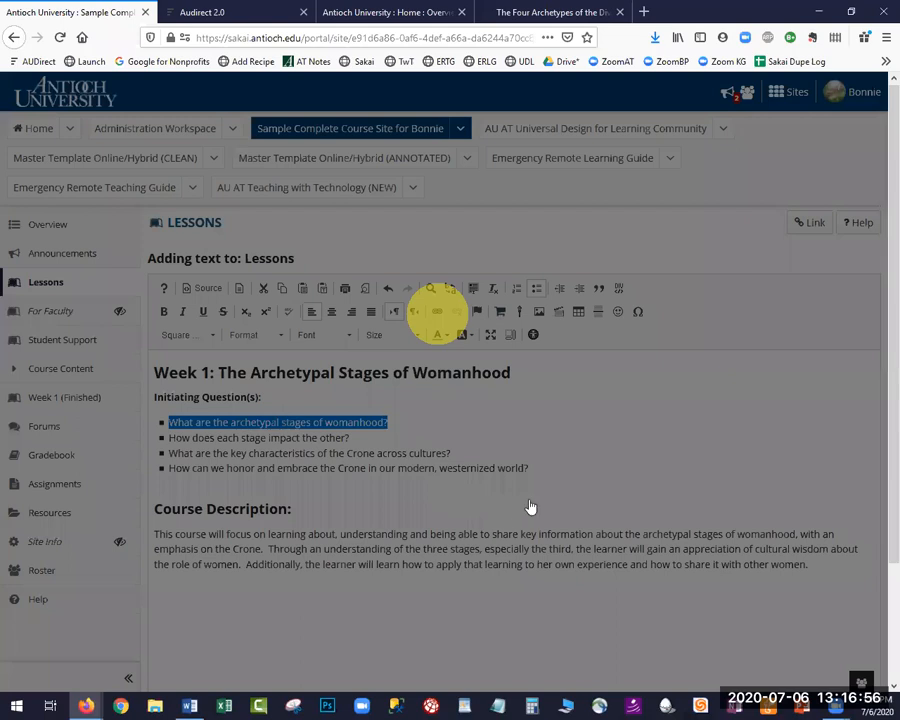
{"action": "left_click", "coordinate": [418, 430]}
{"action": "key", "text": "ctrl+v"}
{"action": "left_click", "coordinate": [527, 501]}
{"action": "left_click", "coordinate": [326, 492]}
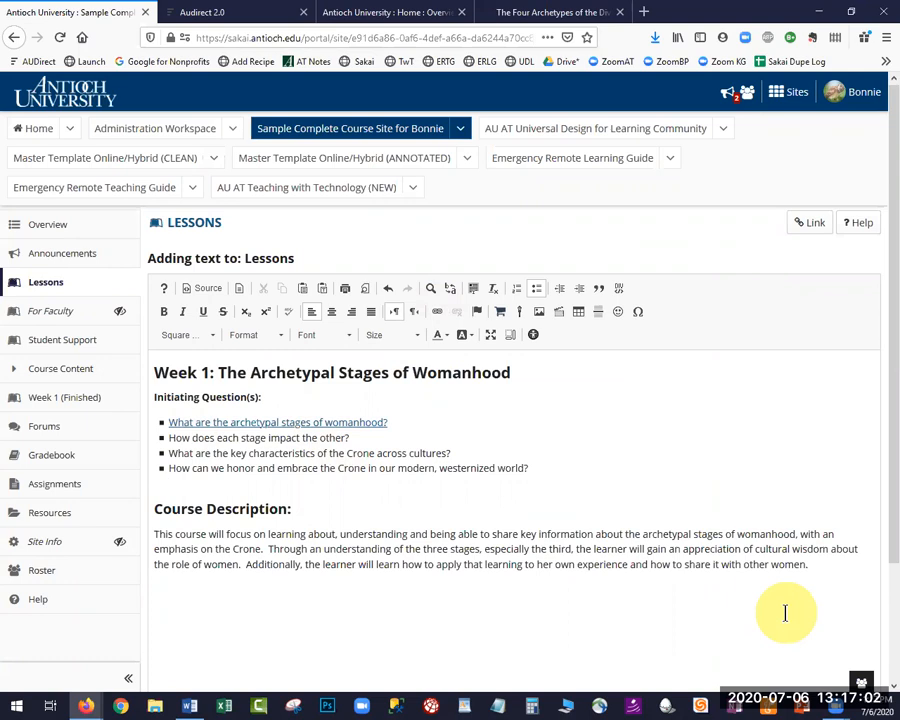
Step: Add a blank non-bulleted paragraph between the last listed question and "Course Description:", removing the empty bullet
{"action": "left_click", "coordinate": [536, 466]}
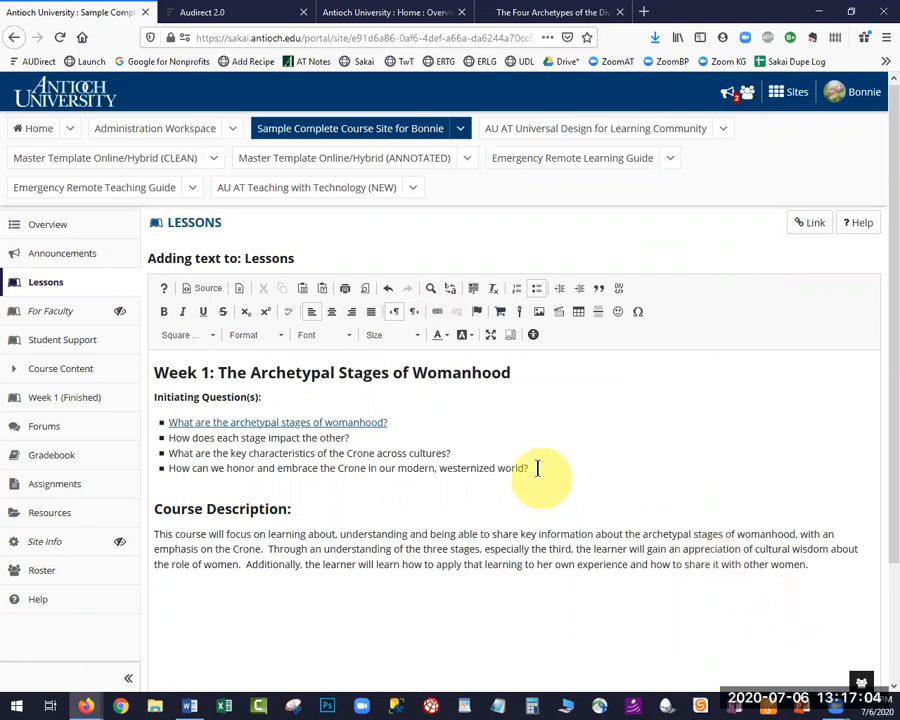
{"action": "key", "text": "Return"}
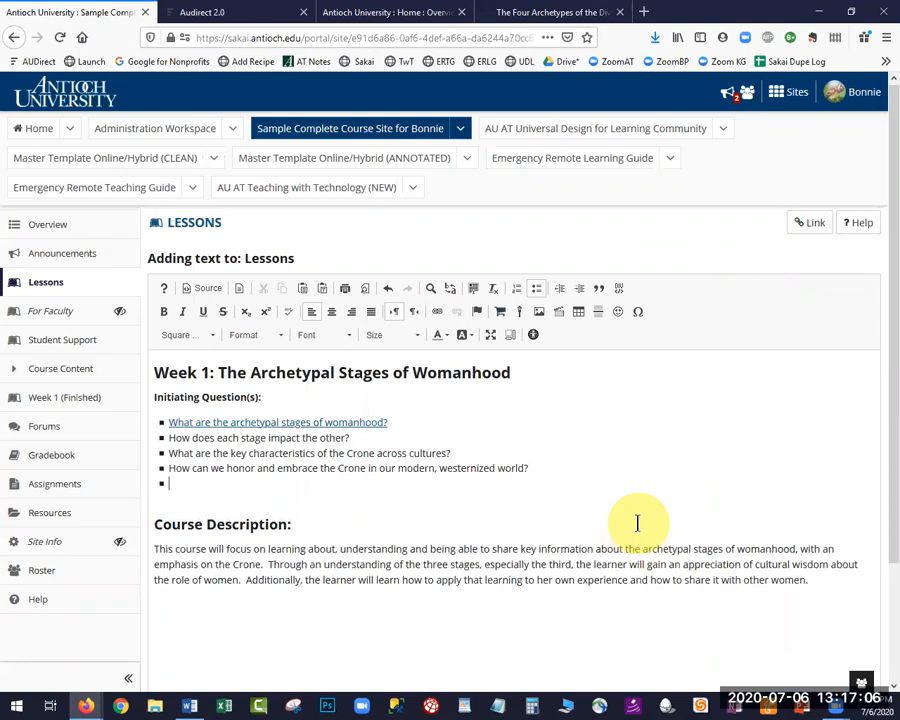
{"action": "left_click", "coordinate": [533, 291]}
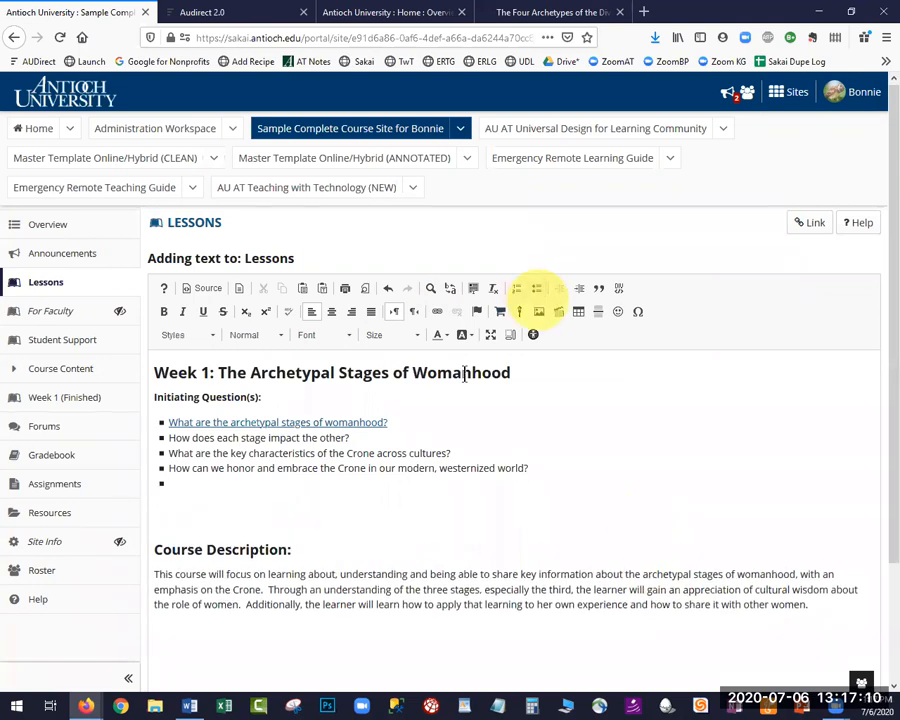
{"action": "left_click", "coordinate": [182, 480]}
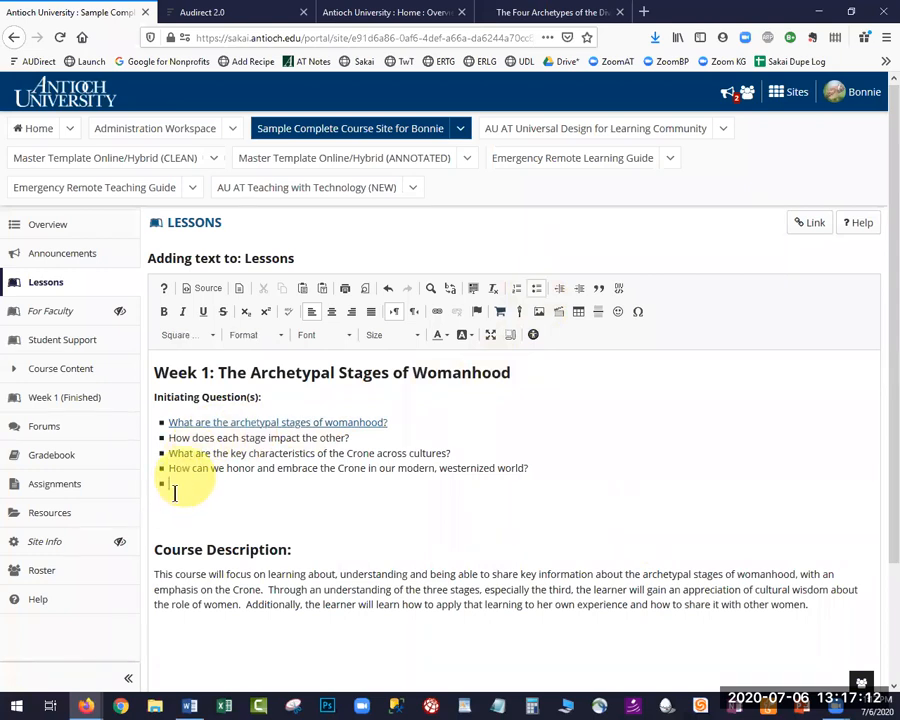
{"action": "key", "text": "BackSpace"}
{"action": "left_click", "coordinate": [158, 500]}
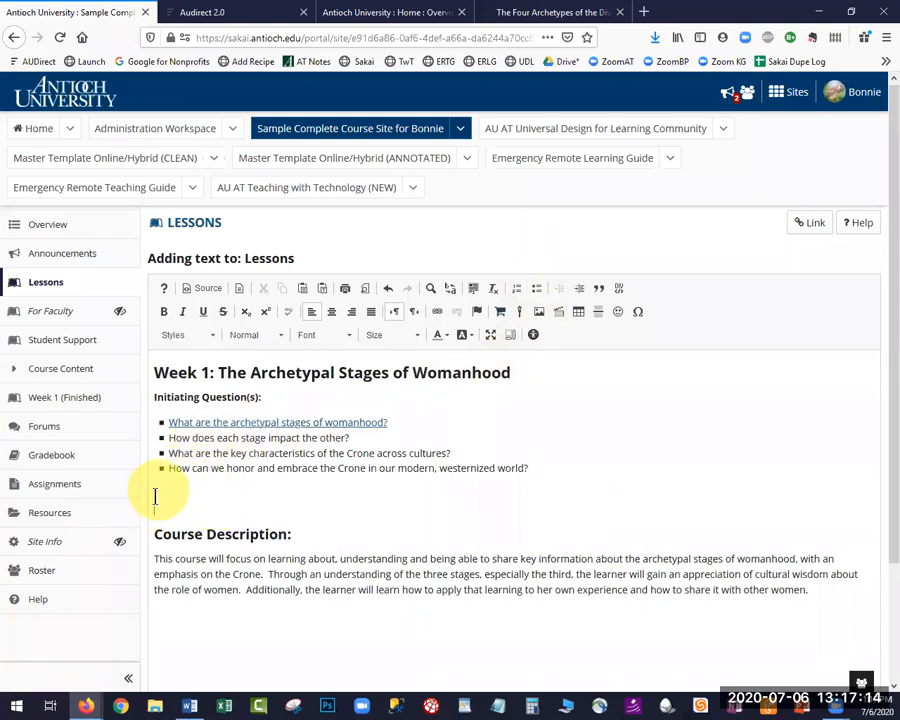
Step: Start inserting an image on the blank line and browse the server to the course site's Resources folder
{"action": "left_click", "coordinate": [539, 313]}
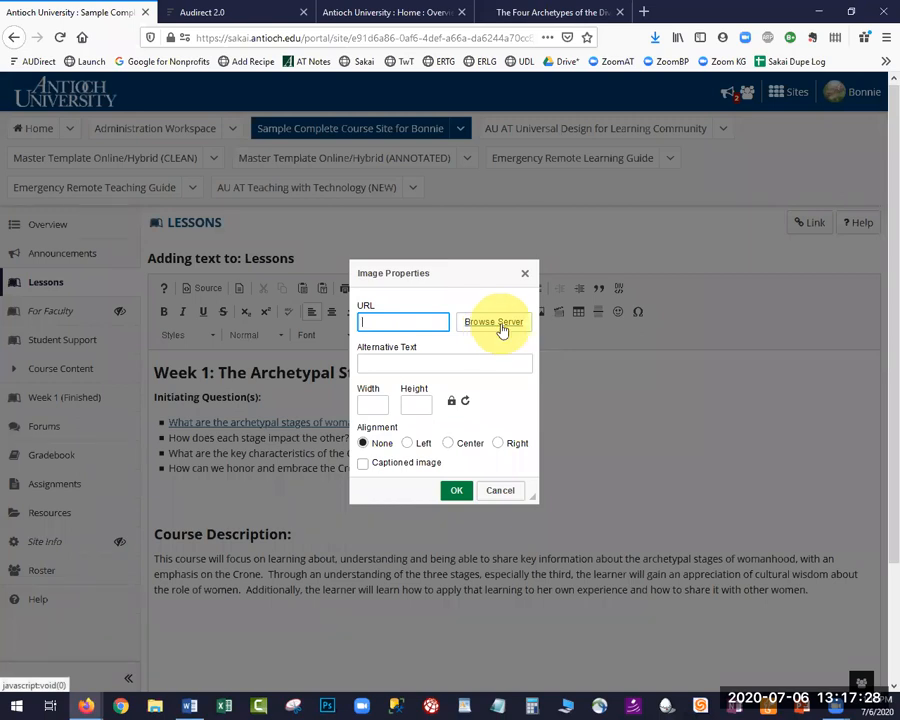
{"action": "left_click", "coordinate": [502, 330]}
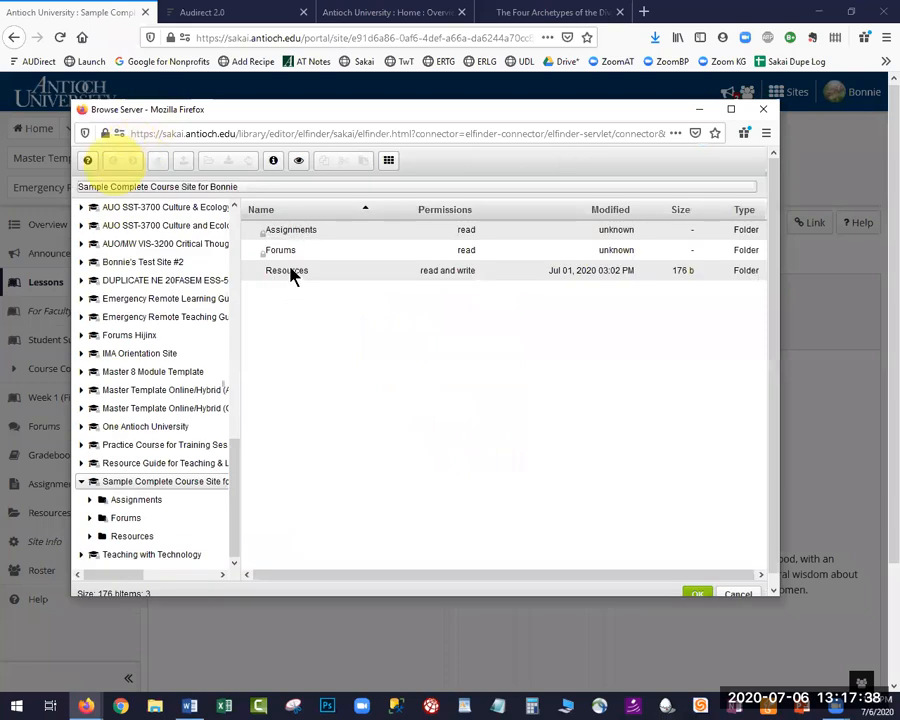
{"action": "left_click", "coordinate": [290, 229]}
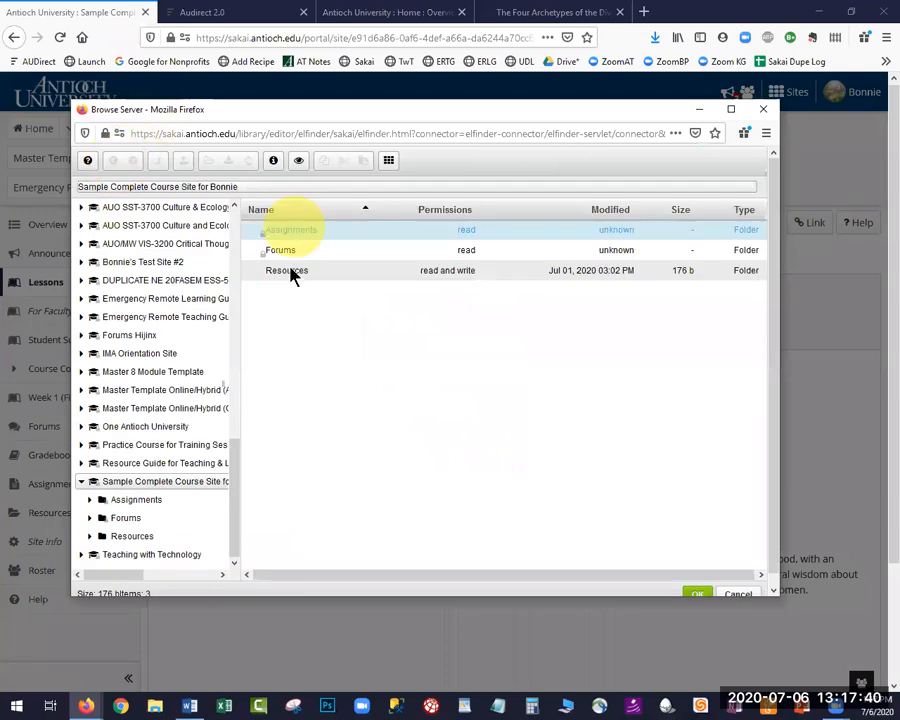
{"action": "left_click", "coordinate": [288, 270]}
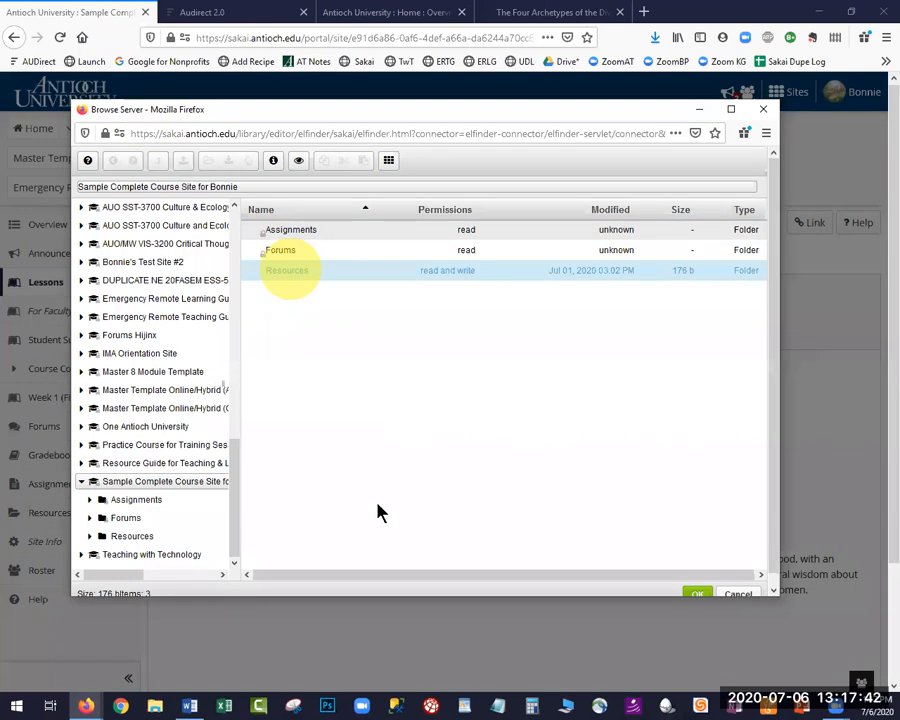
{"action": "double_click", "coordinate": [290, 270]}
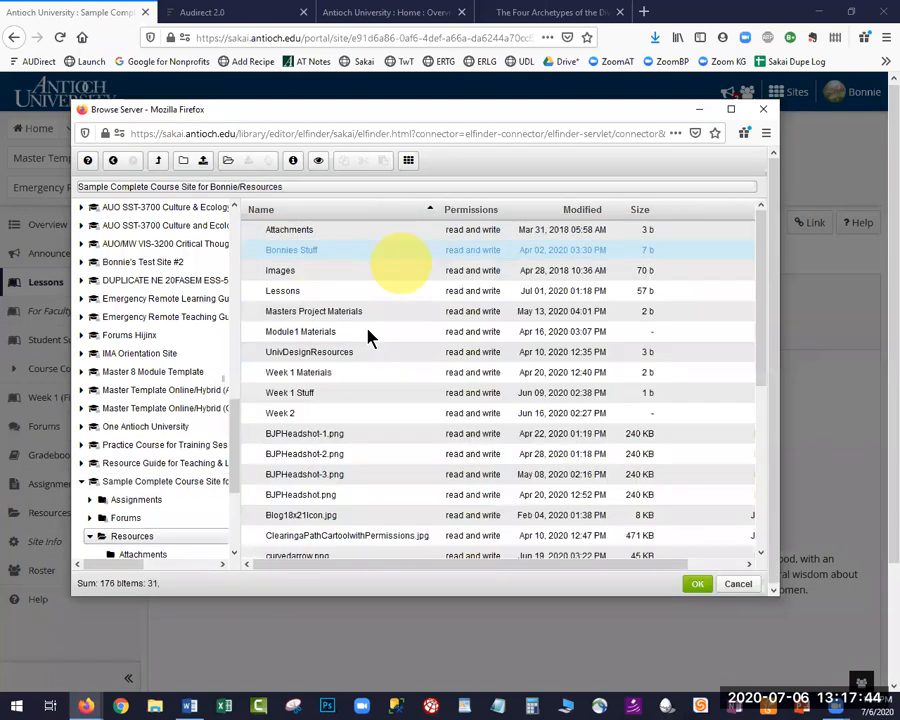
{"action": "left_click", "coordinate": [350, 452]}
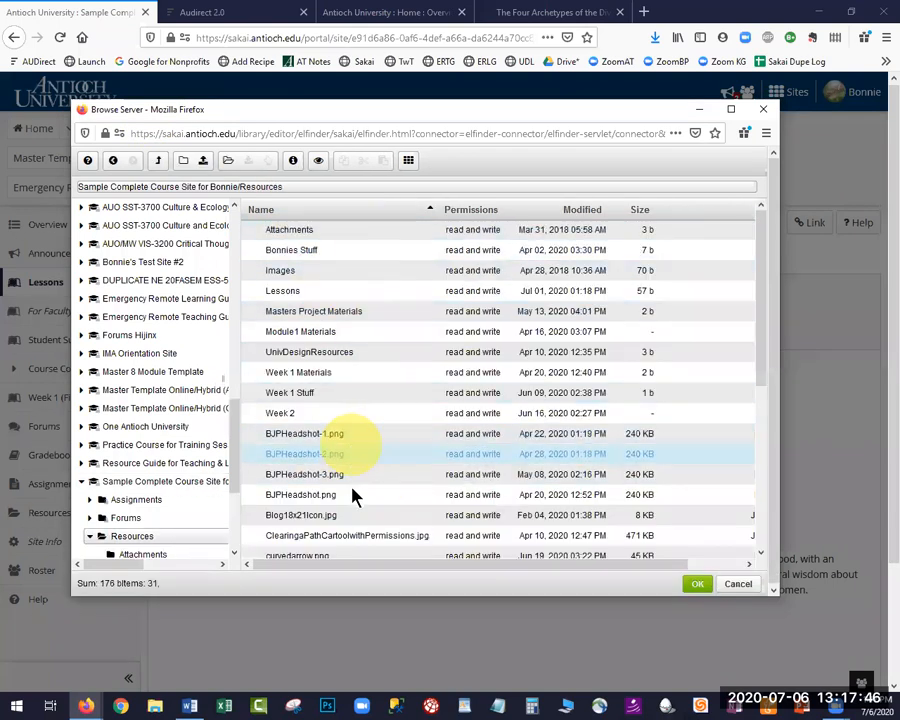
{"action": "left_click", "coordinate": [352, 492]}
{"action": "left_click", "coordinate": [700, 584]}
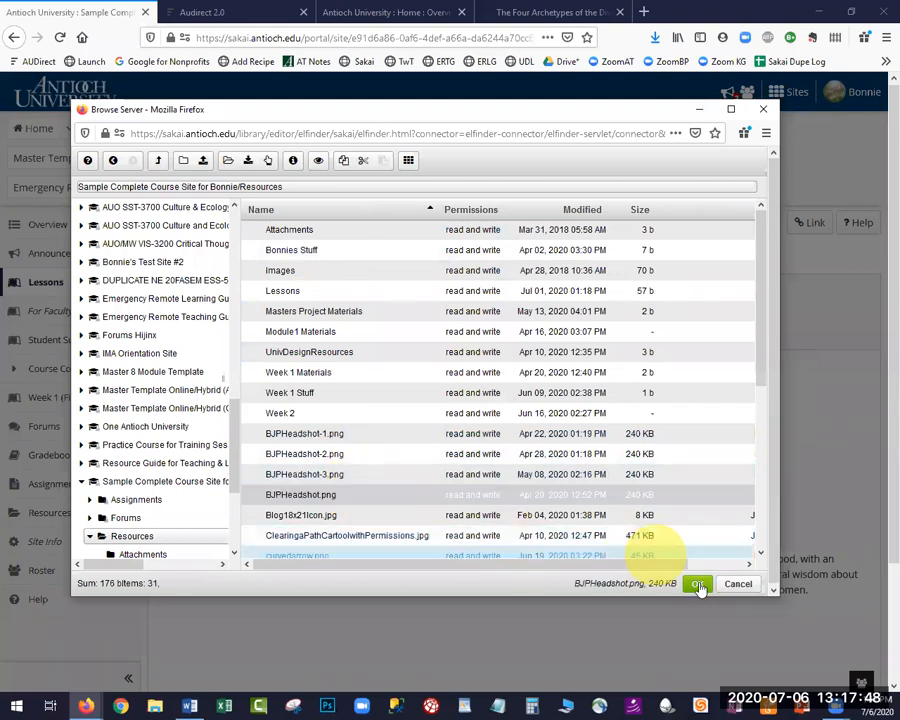
Step: Upload Mt-Monadnock-small.jpg from the Sample Files and Graphics folder to the course site's Resources
{"action": "left_click", "coordinate": [203, 162]}
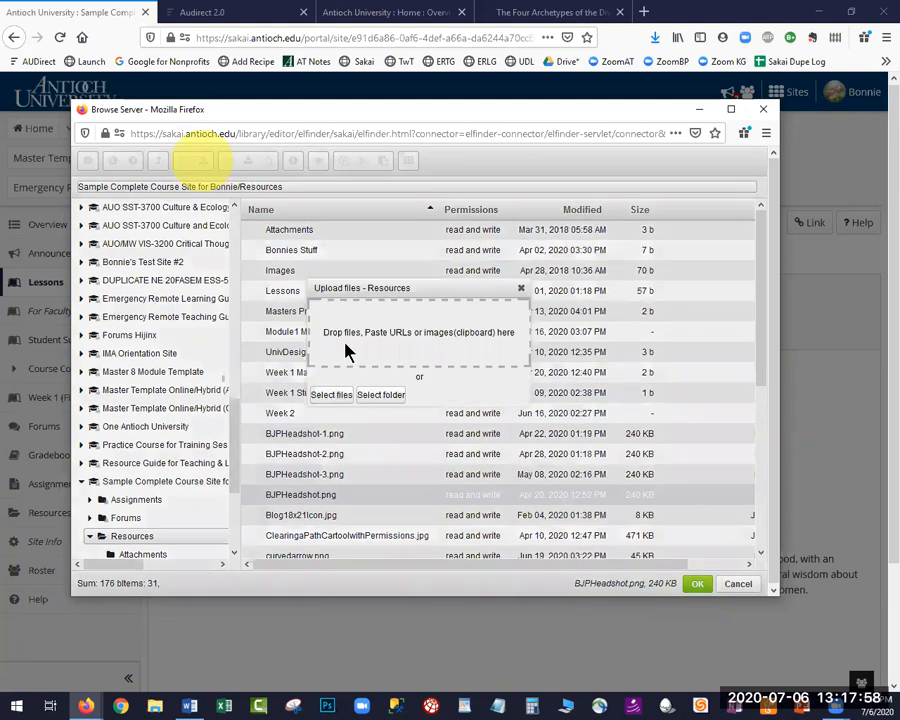
{"action": "left_click", "coordinate": [333, 392]}
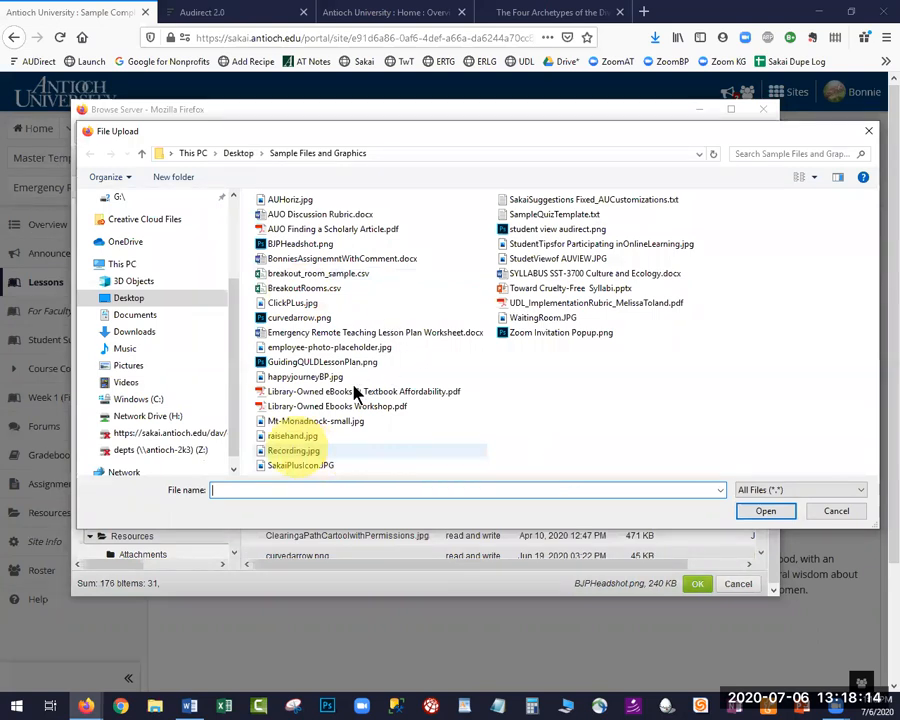
{"action": "key", "text": "Escape"}
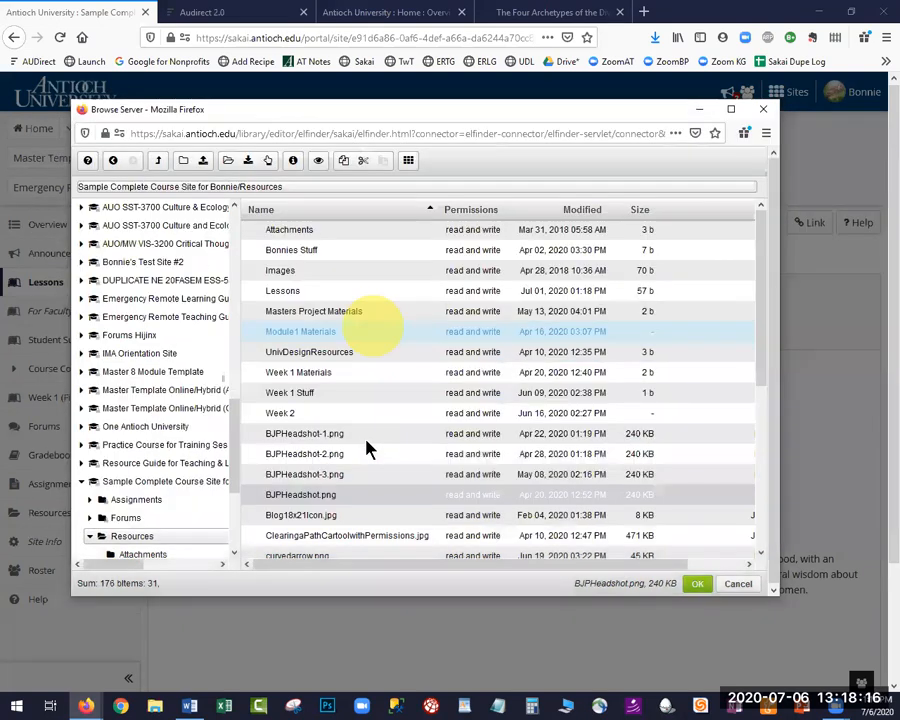
Step: Choose the newly uploaded Mt-Monadnock-small-3.jpg in Resources as the image source
{"action": "scroll", "coordinate": [365, 370], "scroll_direction": "down", "scroll_amount": 3}
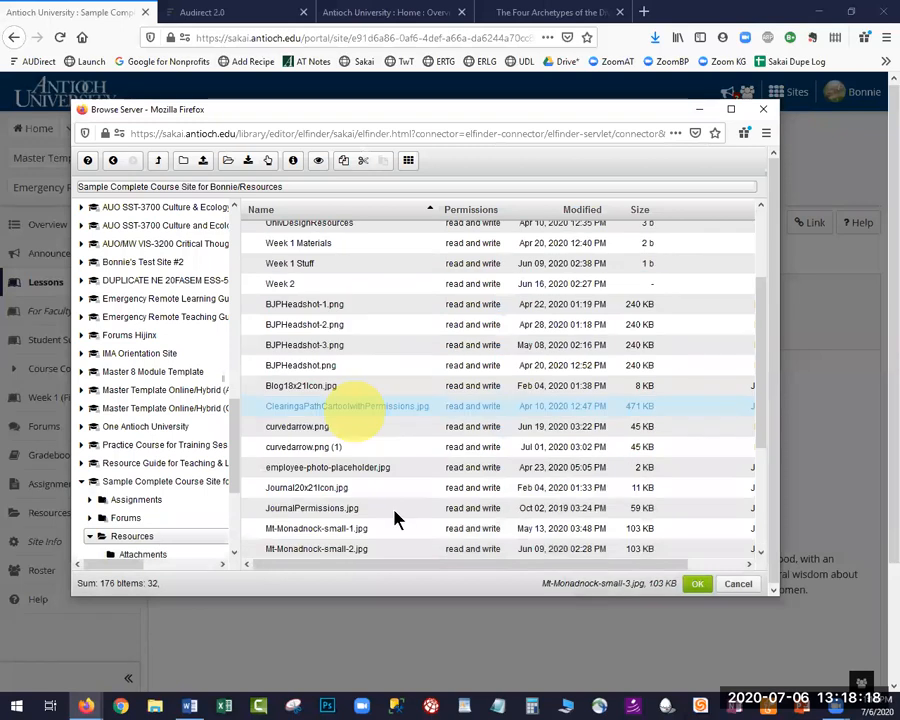
{"action": "left_click", "coordinate": [435, 488]}
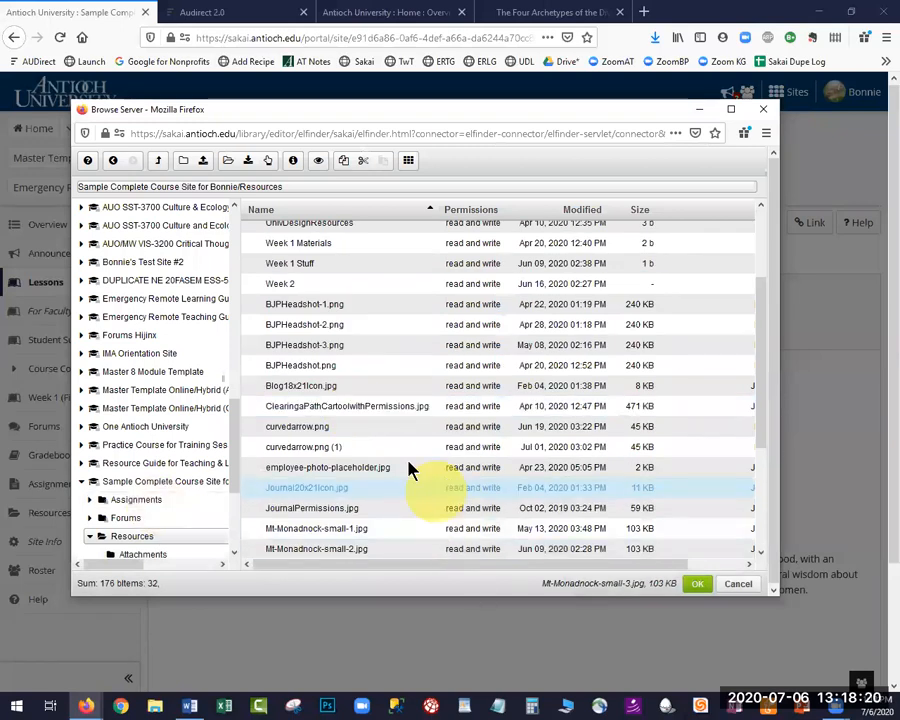
{"action": "scroll", "coordinate": [410, 464], "scroll_direction": "down", "scroll_amount": 1}
{"action": "scroll", "coordinate": [409, 461], "scroll_direction": "down", "scroll_amount": 2}
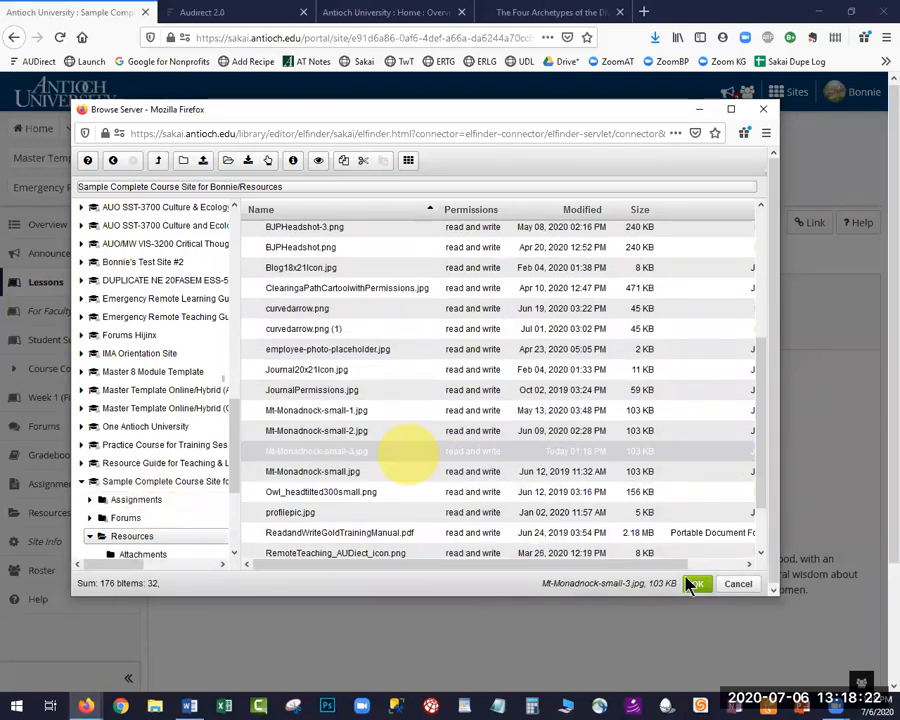
{"action": "left_click", "coordinate": [702, 589]}
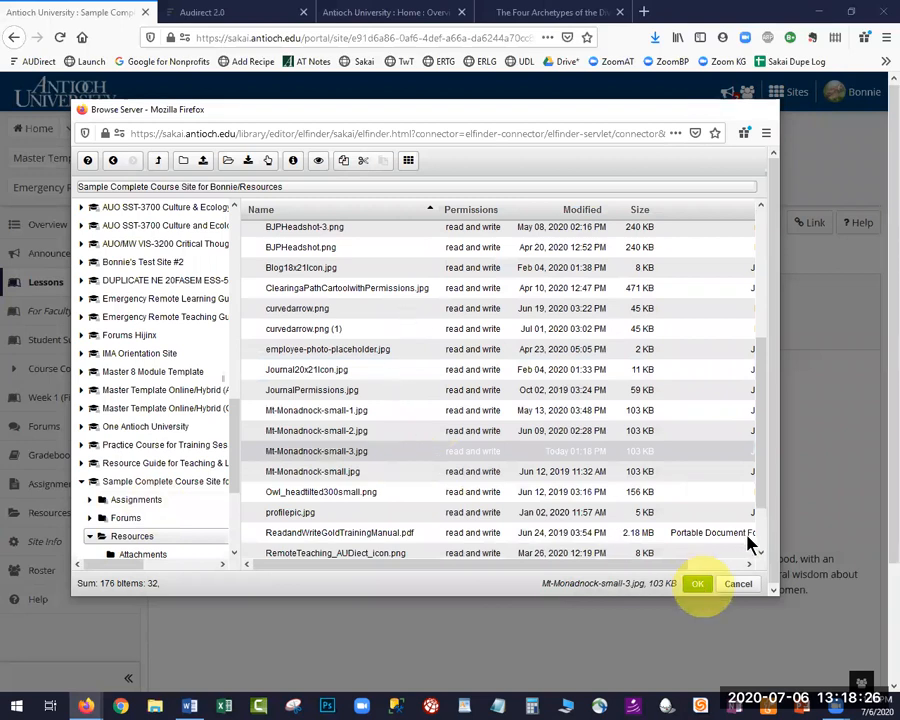
{"action": "left_click", "coordinate": [697, 583]}
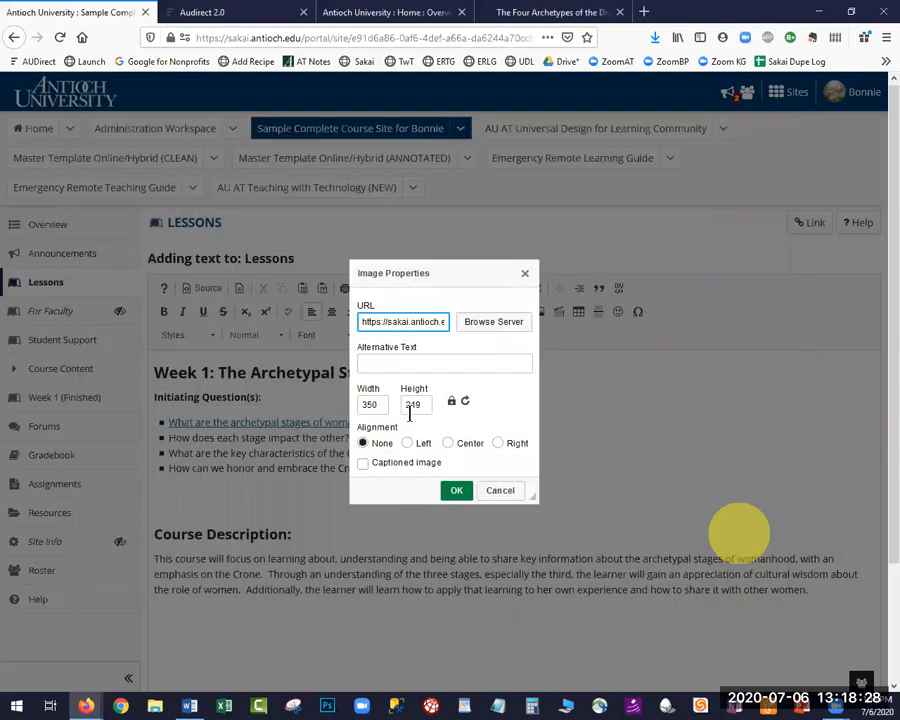
Step: Check the file name at the end of the image URL and enter "Mt. Monadnock" as the alternative text
{"action": "key", "text": "Right"}
{"action": "key", "text": "Right"}
{"action": "key", "text": "Right"}
{"action": "key", "text": "Right"}
{"action": "key", "text": "Right"}
{"action": "key", "text": "Right"}
{"action": "key", "text": "Right"}
{"action": "key", "text": "Right"}
{"action": "key", "text": "Right"}
{"action": "key", "text": "Right"}
{"action": "key", "text": "Right"}
{"action": "key", "text": "Right"}
{"action": "key", "text": "Right"}
{"action": "key", "text": "Right"}
{"action": "key", "text": "Right"}
{"action": "key", "text": "Right"}
{"action": "key", "text": "Right"}
{"action": "key", "text": "Right"}
{"action": "key", "text": "Right"}
{"action": "key", "text": "Right"}
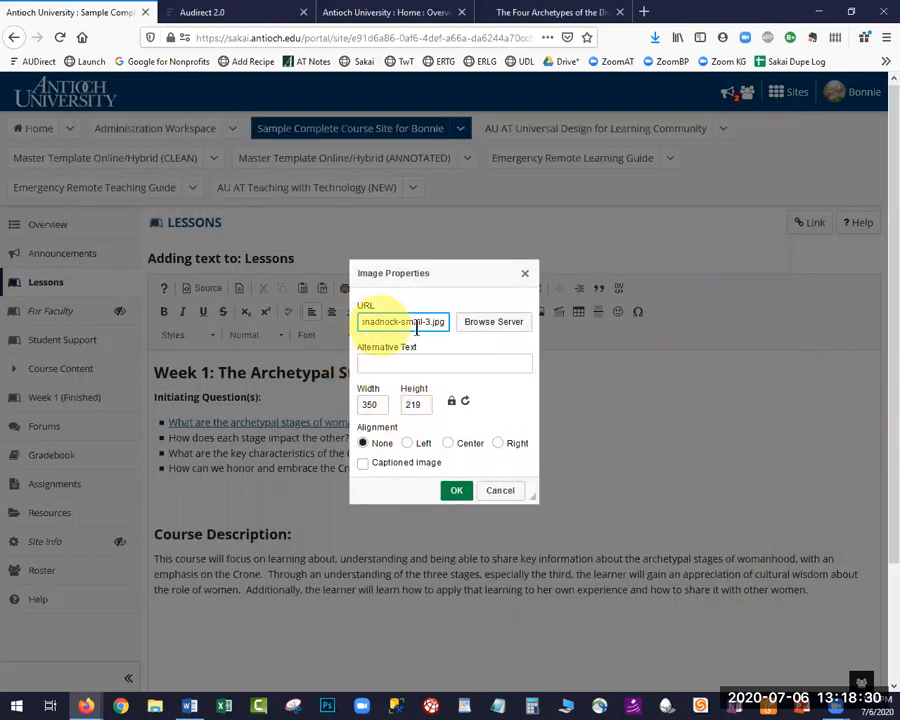
{"action": "left_click", "coordinate": [421, 361]}
{"action": "type", "text": "Mt. Monad"}
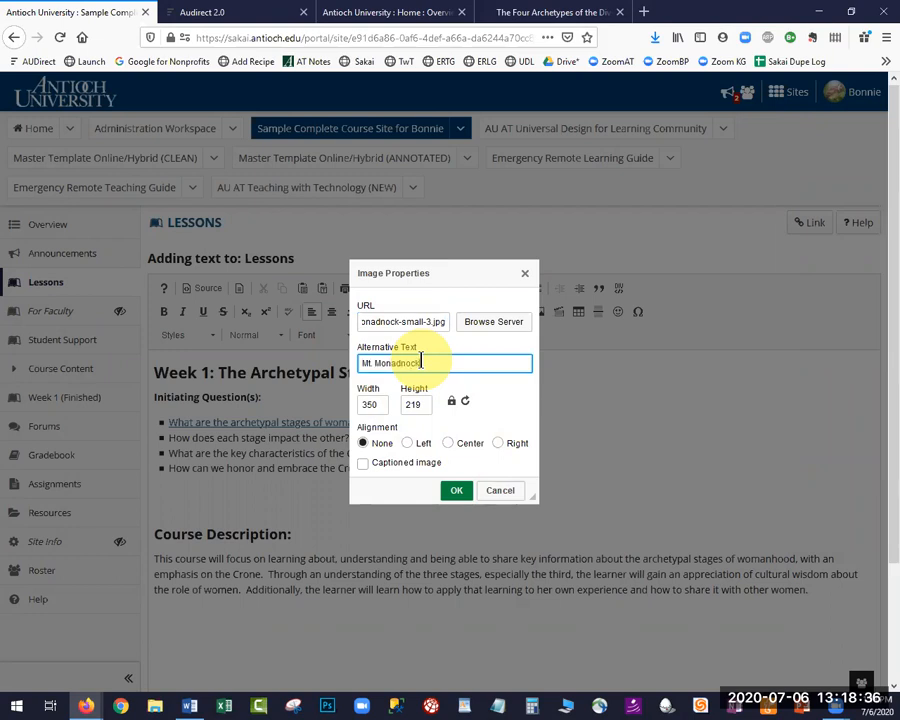
{"action": "type", "text": "nock"}
{"action": "left_click", "coordinate": [448, 345]}
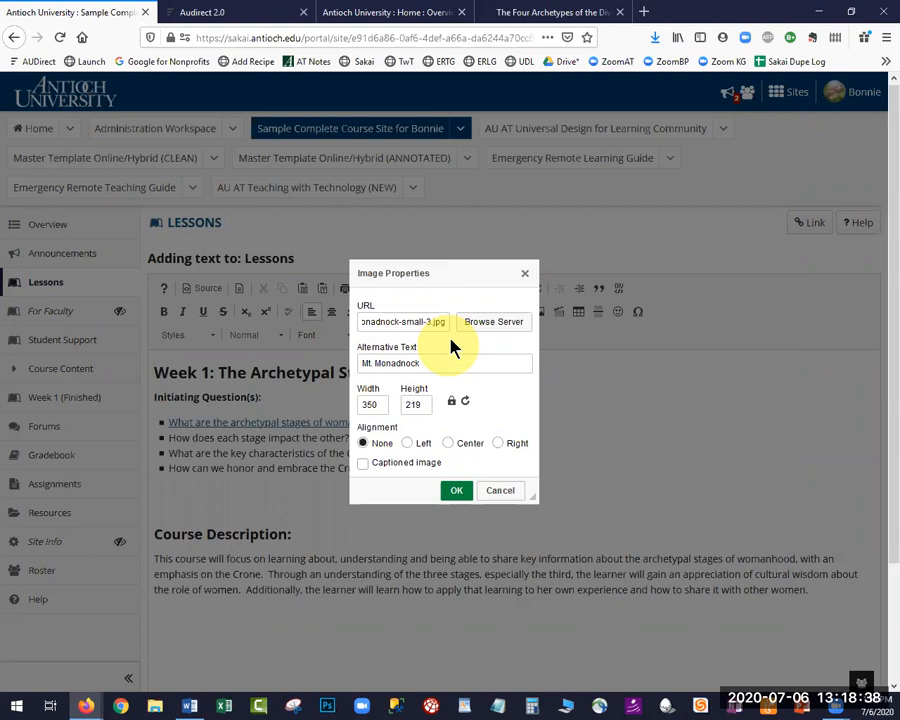
Step: Set the image width to 325 with proportions locked and insert the image into the lesson text
{"action": "left_click", "coordinate": [372, 404]}
{"action": "left_click_drag", "start_coordinate": [382, 404], "coordinate": [358, 406]}
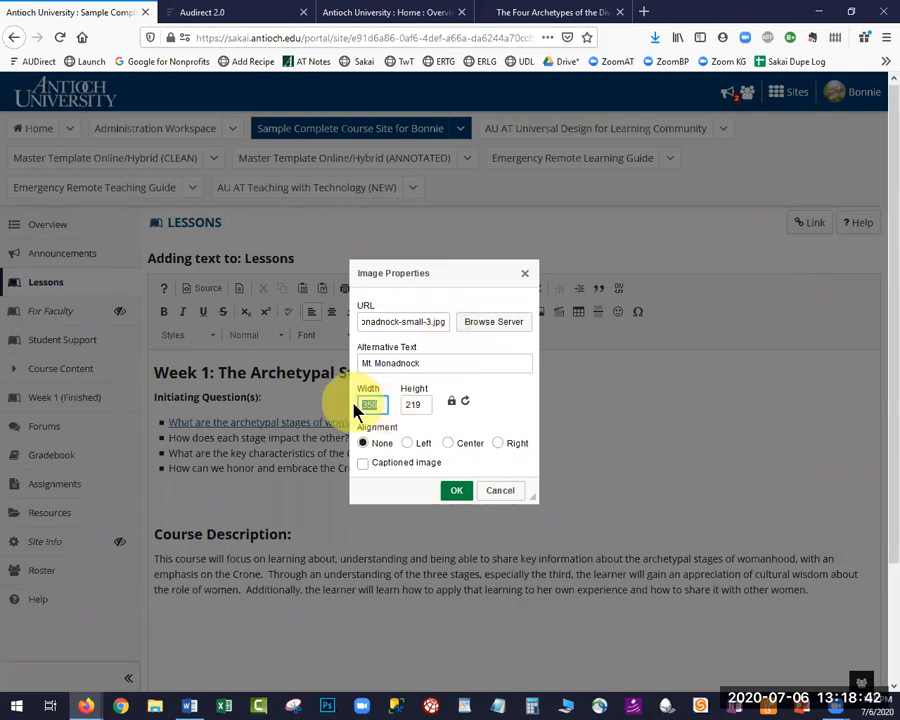
{"action": "type", "text": "32"}
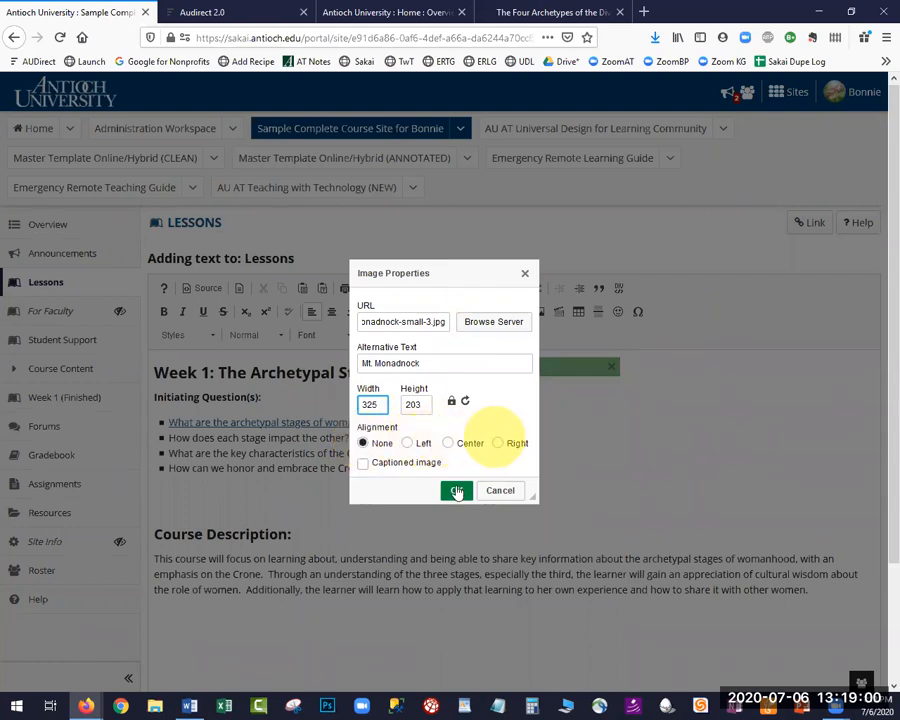
{"action": "left_click", "coordinate": [455, 489]}
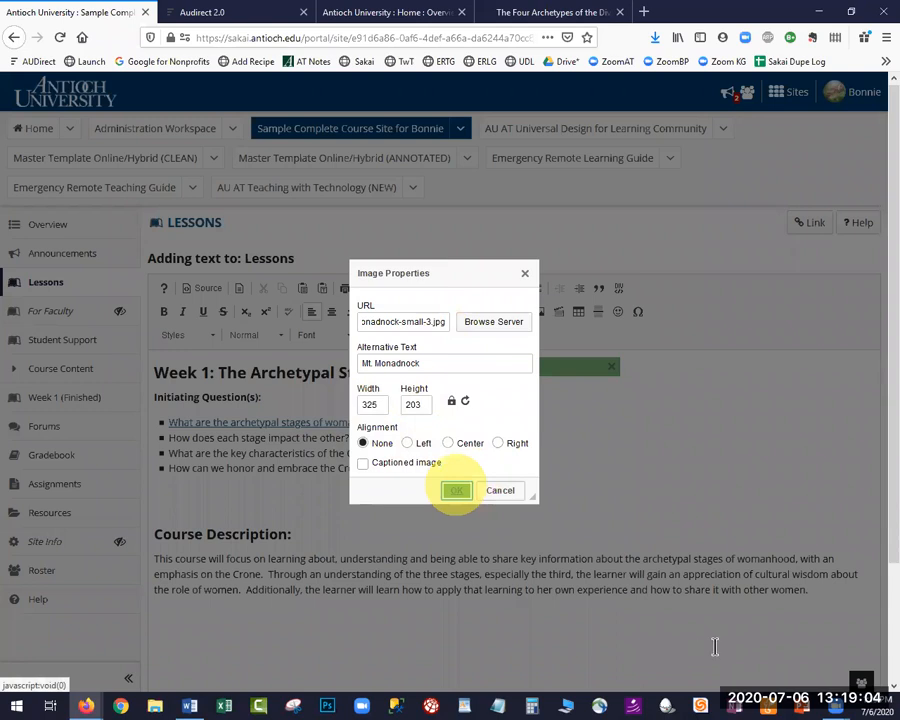
{"action": "scroll", "coordinate": [276, 492], "scroll_direction": "down", "scroll_amount": 2}
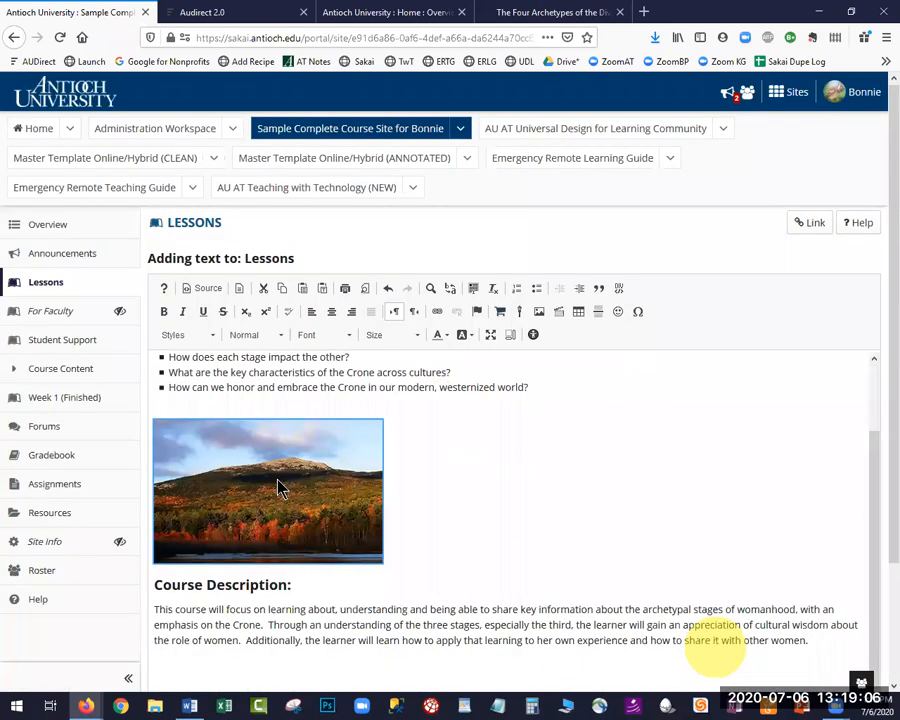
Step: Set the alignment of the Mt. Monadnock image to Right in its image properties
{"action": "left_click", "coordinate": [282, 485]}
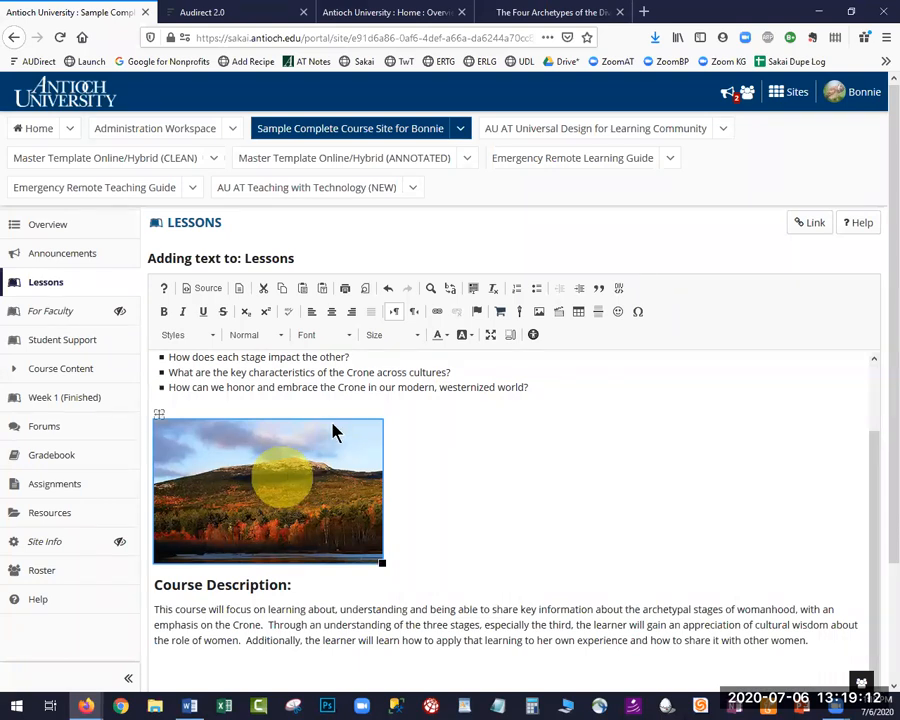
{"action": "key", "text": "Return"}
{"action": "left_click", "coordinate": [497, 443]}
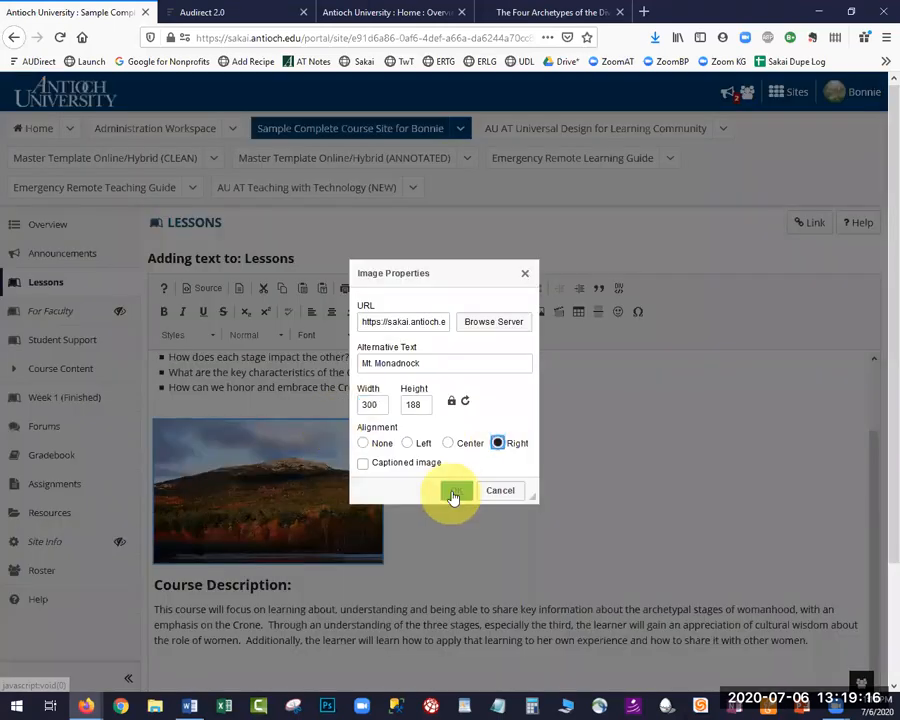
{"action": "left_click", "coordinate": [453, 494]}
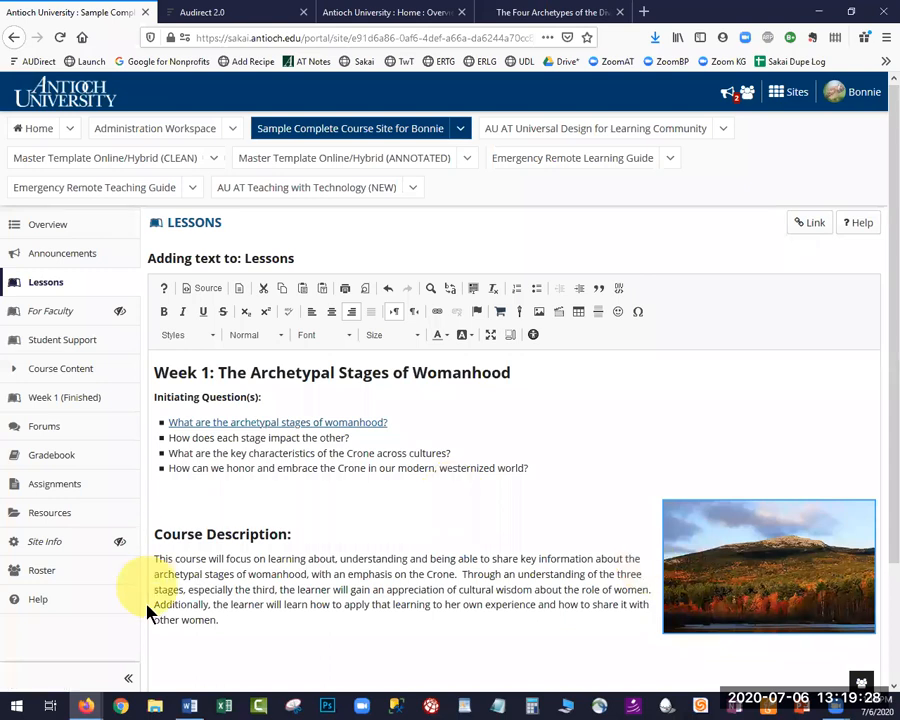
Step: Make the Mt. Monadnock image a captioned image in its properties
{"action": "left_click", "coordinate": [808, 550]}
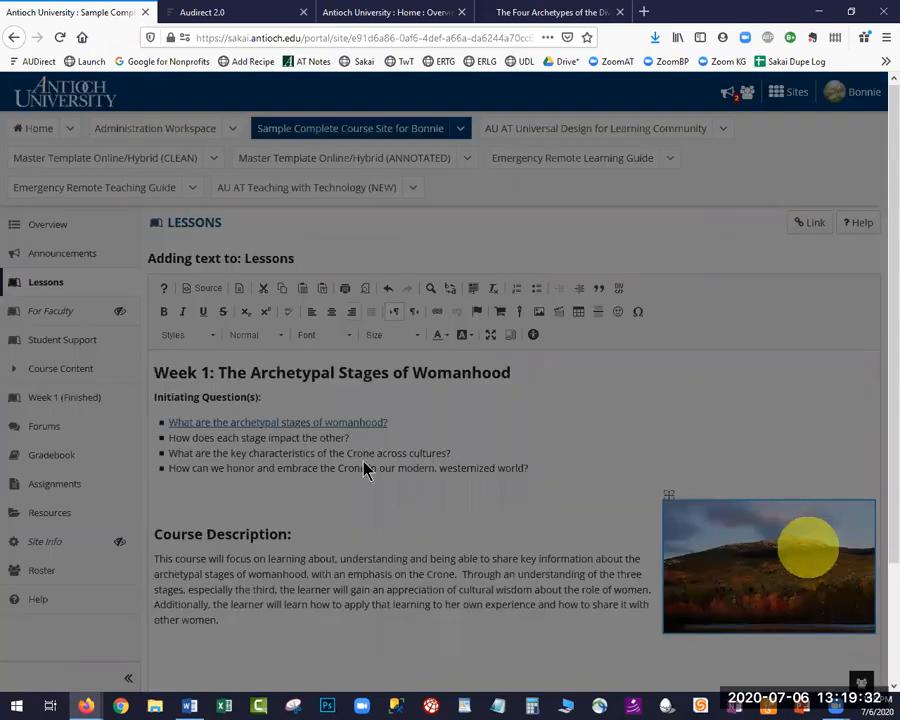
{"action": "left_click", "coordinate": [363, 464]}
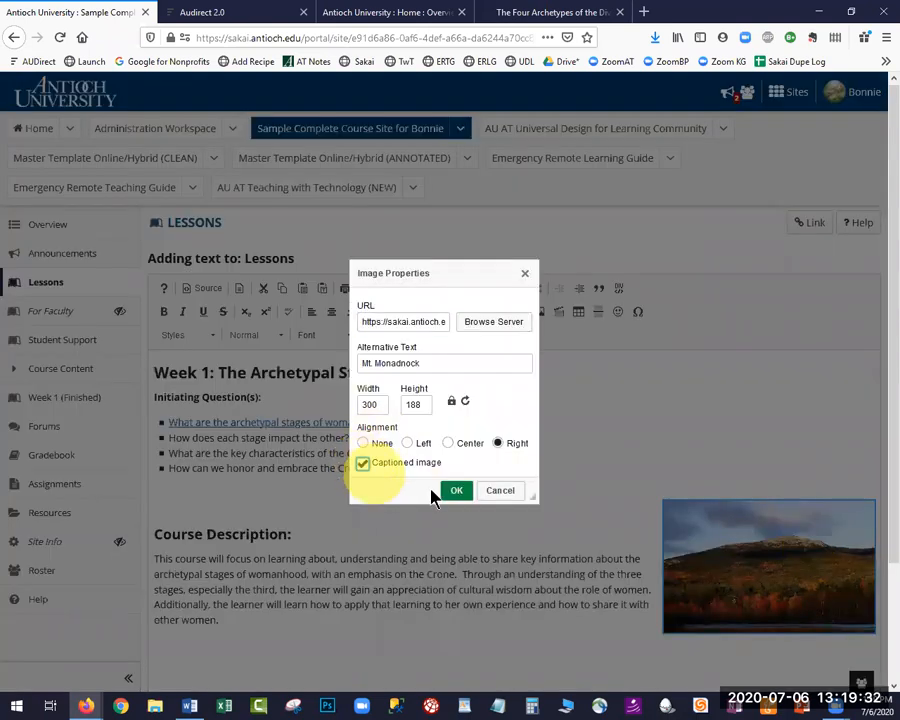
{"action": "left_click", "coordinate": [457, 490]}
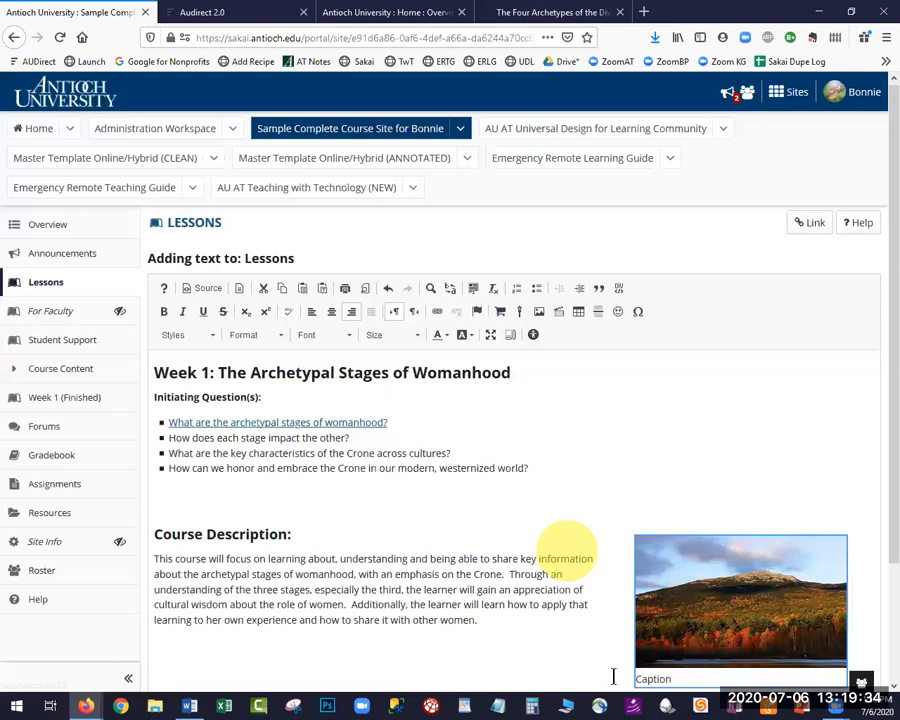
Step: Enter "Courtesy of Wikimedia Commons" as the image caption and correct the spelling of "Courtesy"
{"action": "double_click", "coordinate": [606, 672]}
{"action": "type", "text": "Courtesty of "}
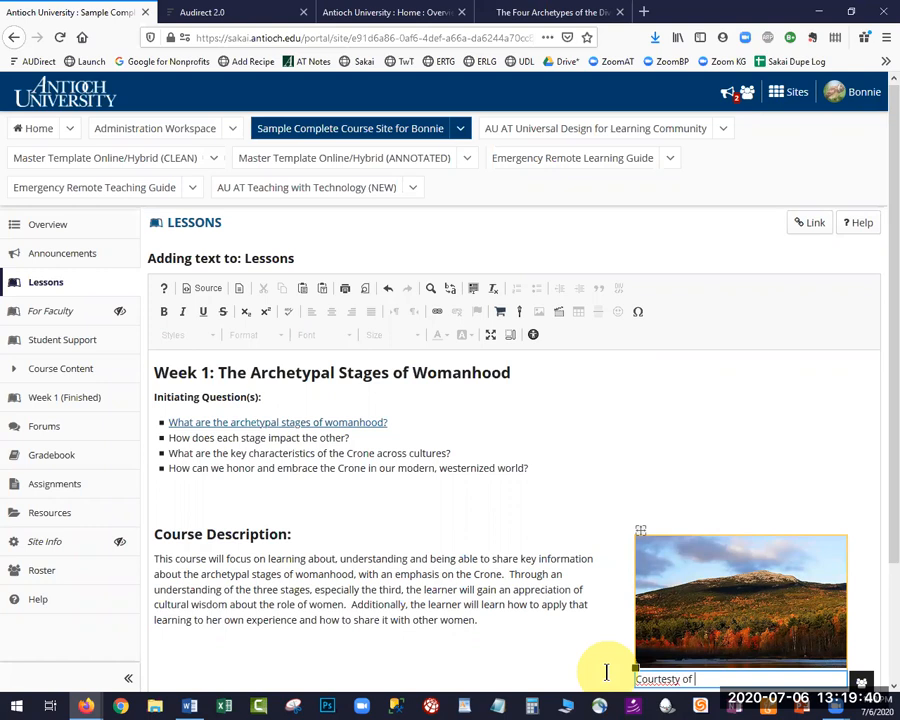
{"action": "type", "text": "Wikimedia Commons"}
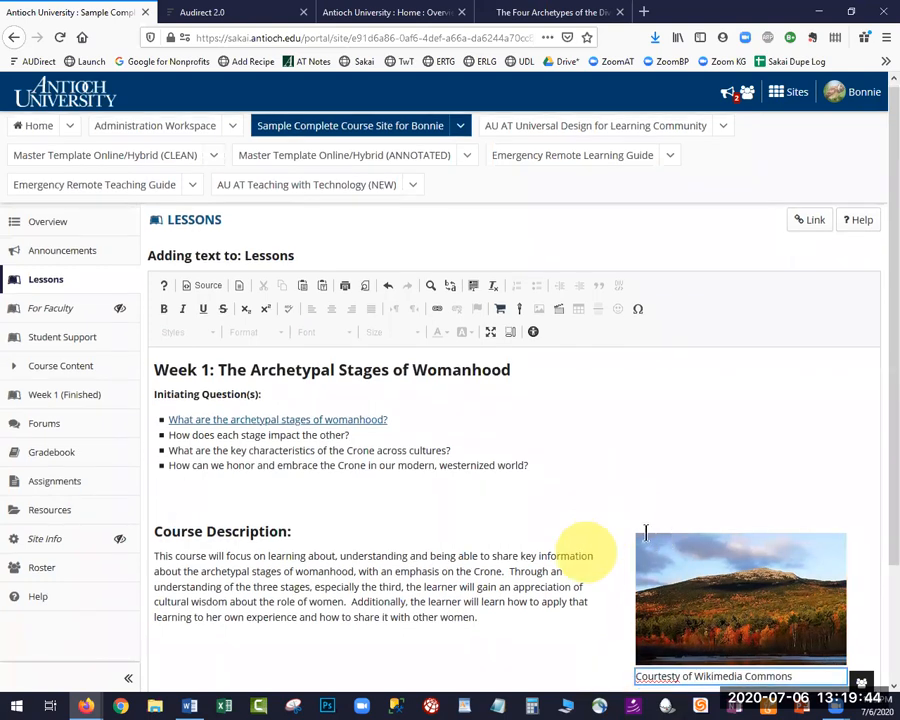
{"action": "scroll", "coordinate": [676, 545], "scroll_direction": "down", "scroll_amount": 3}
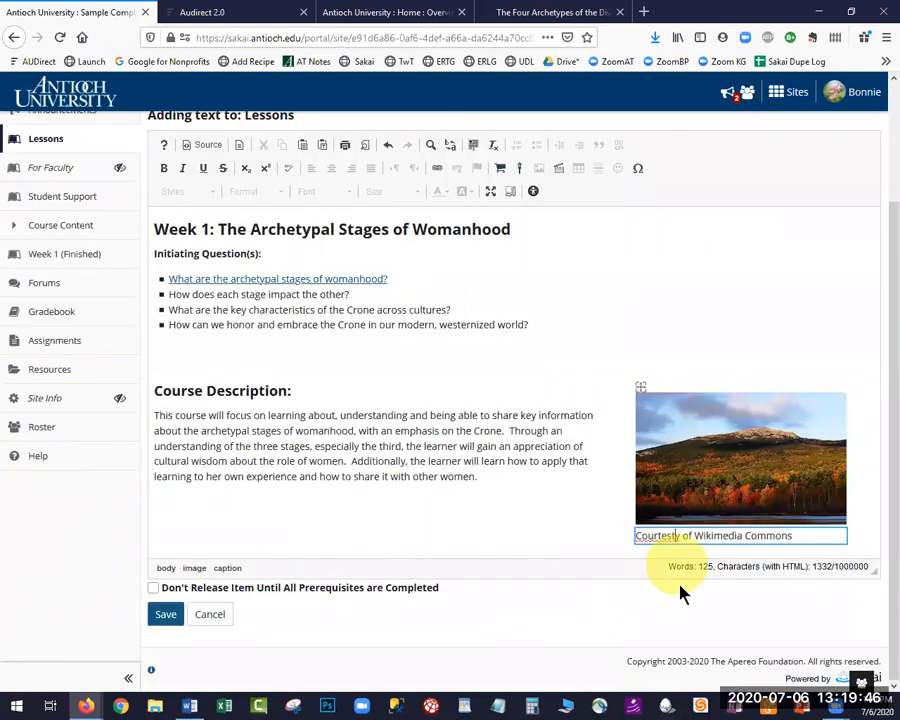
{"action": "key", "text": "BackSpace"}
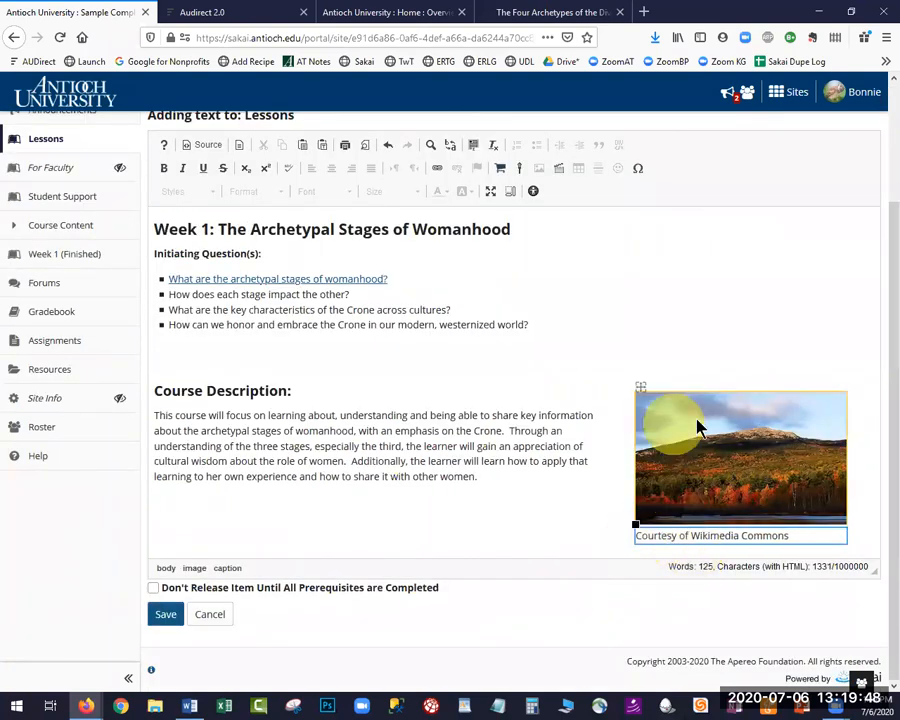
Step: Replace the whole image caption with "Photo of Mt. Monadnock, Jaffrey, NH June 2020"
{"action": "left_click_drag", "start_coordinate": [816, 532], "coordinate": [607, 546]}
{"action": "type", "text": "P"}
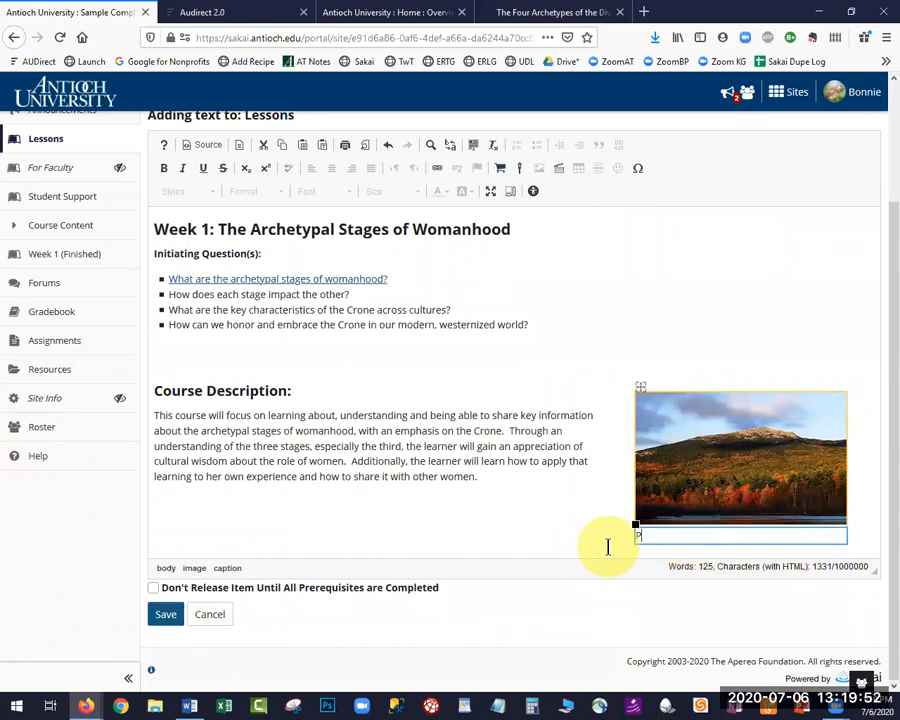
{"action": "type", "text": "hoto of M"}
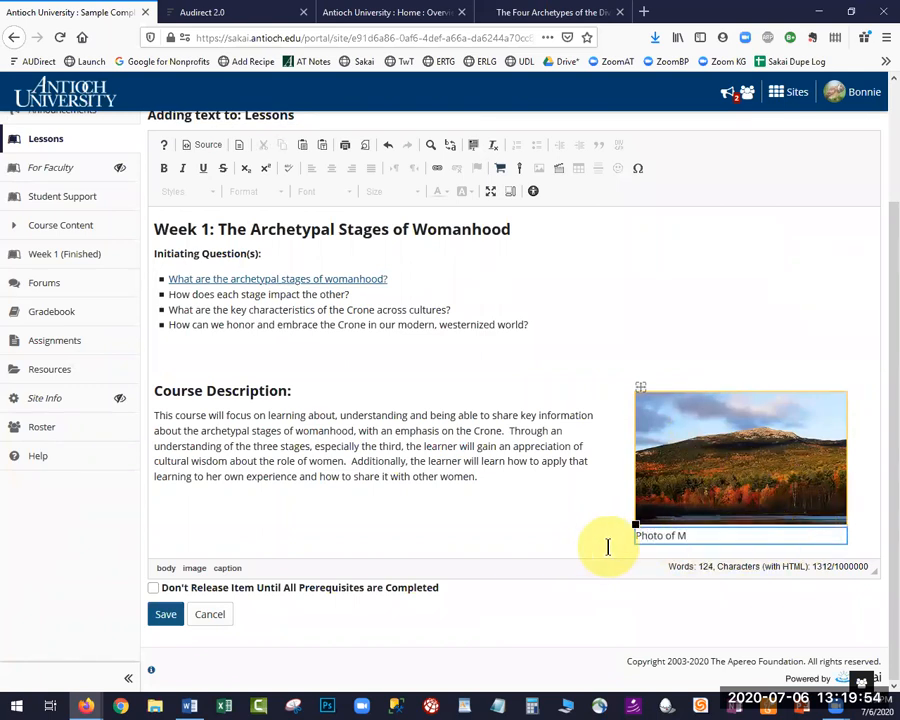
{"action": "type", "text": "t. Monadnock, Jaffrey"}
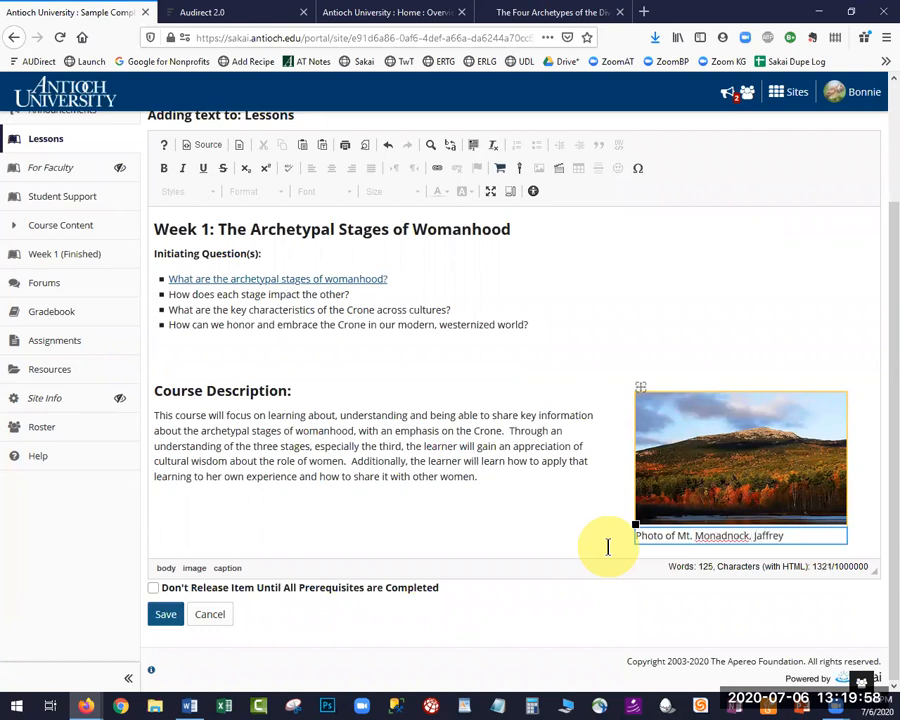
{"action": "type", "text": ", NH June 2020"}
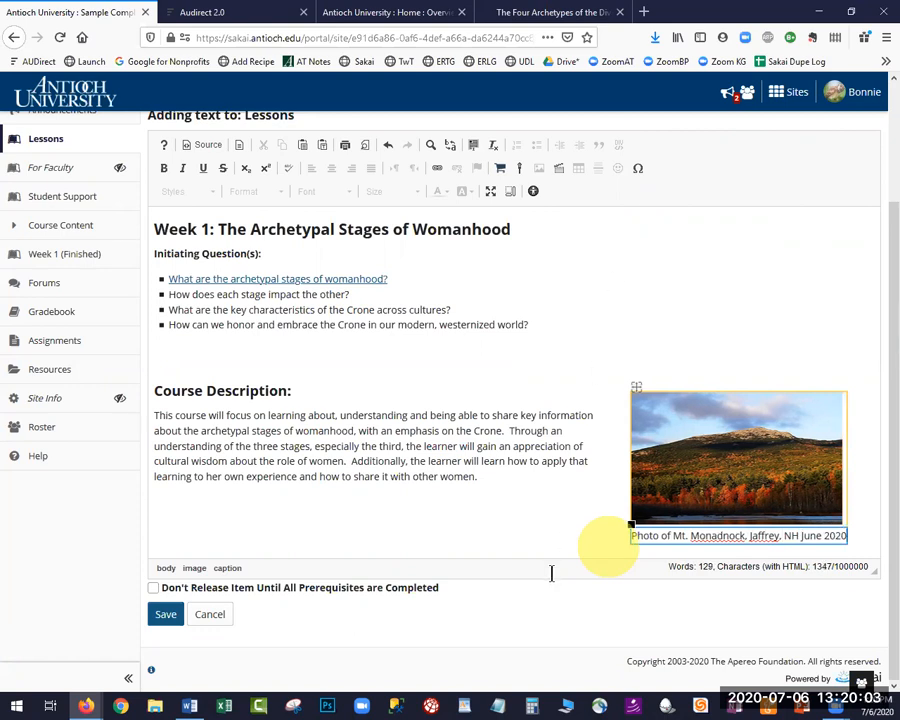
{"action": "scroll", "coordinate": [551, 573], "scroll_direction": "up", "scroll_amount": 2}
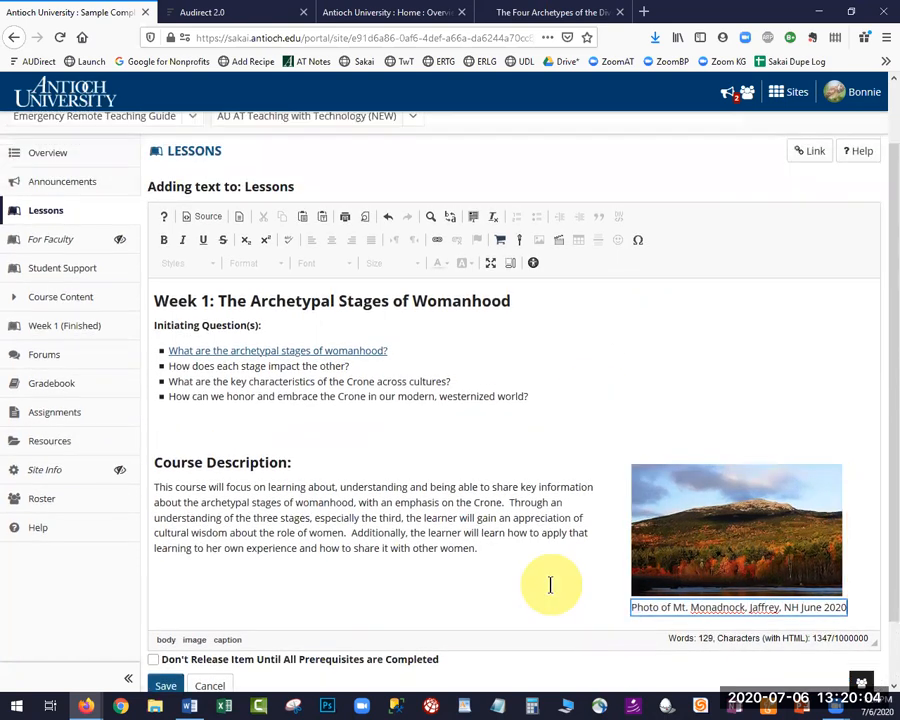
{"action": "left_click", "coordinate": [548, 570]}
{"action": "left_click", "coordinate": [600, 420]}
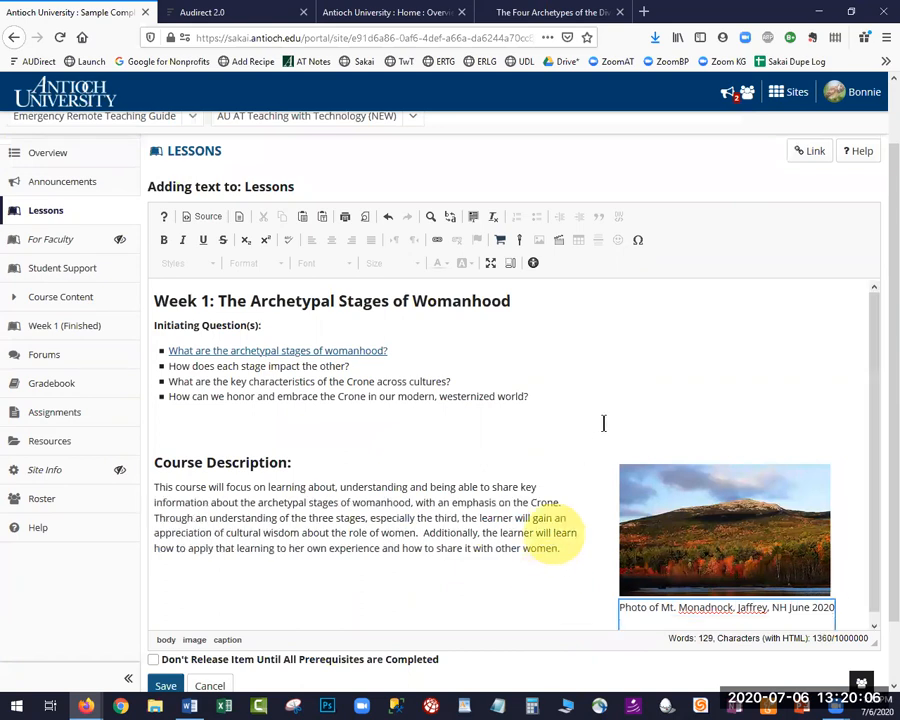
{"action": "scroll", "coordinate": [646, 400], "scroll_direction": "down", "scroll_amount": 1}
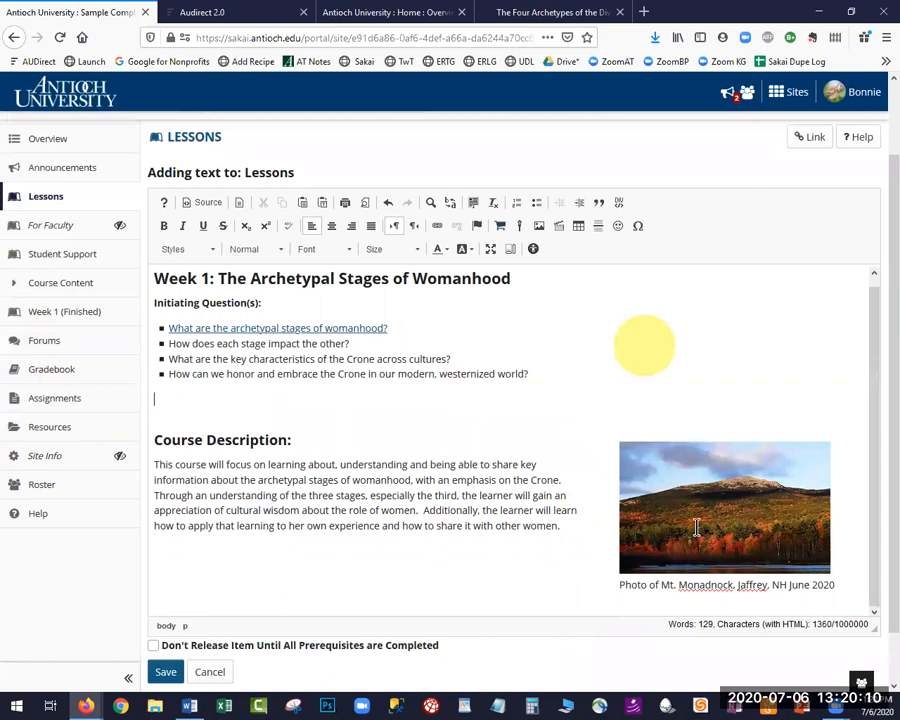
{"action": "scroll", "coordinate": [665, 550], "scroll_direction": "down", "scroll_amount": 1}
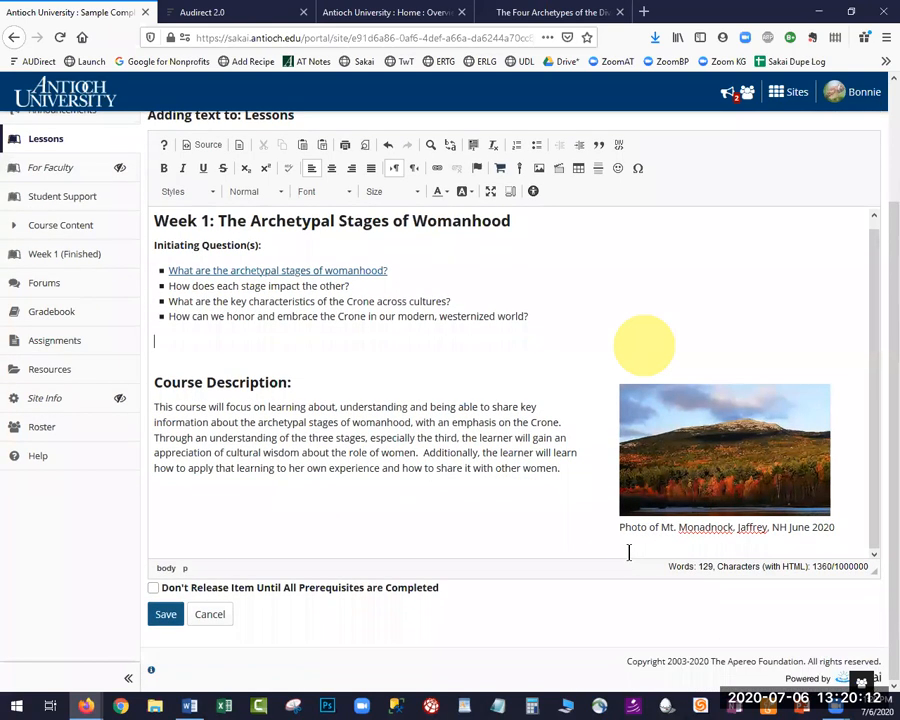
{"action": "left_click", "coordinate": [629, 550]}
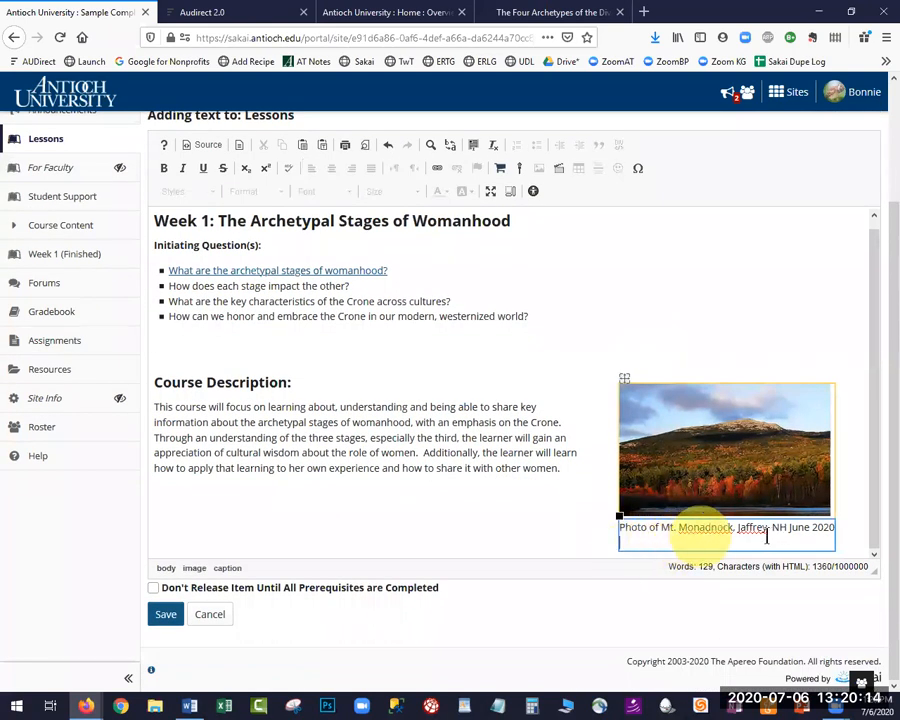
{"action": "left_click", "coordinate": [487, 514]}
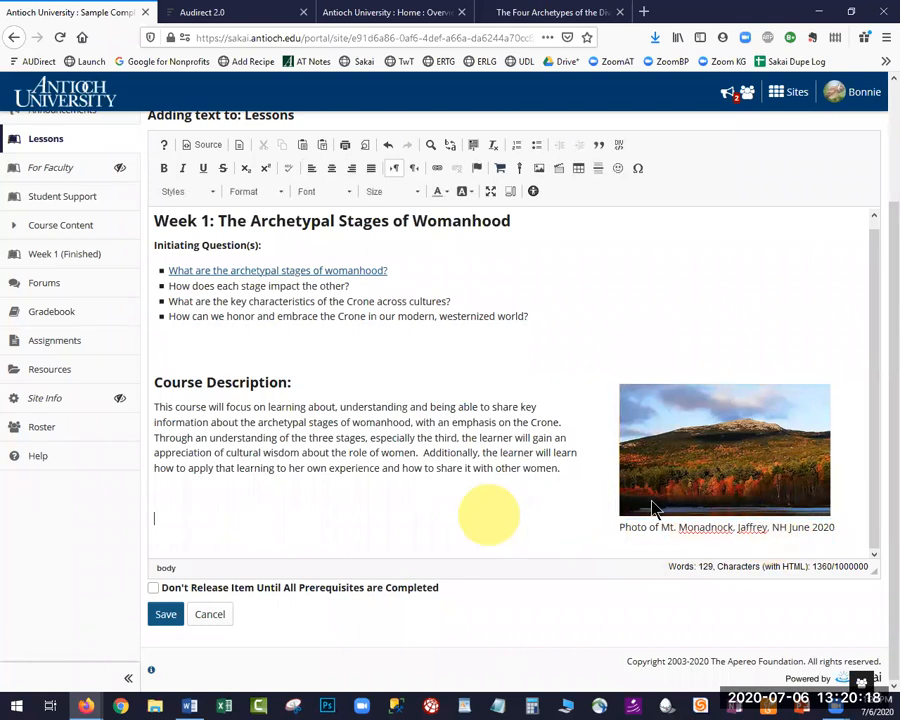
{"action": "left_click", "coordinate": [652, 508]}
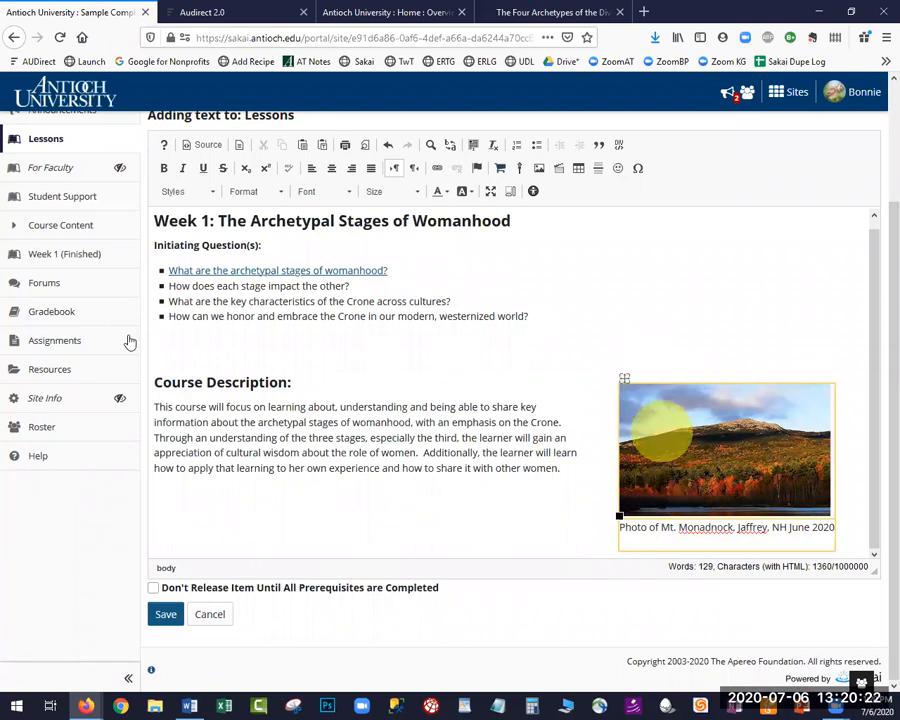
Step: Add the line "Image source: Courtesy of Wikimedia." in dark gray text on the blank line above the Course Description heading
{"action": "left_click", "coordinate": [162, 348]}
{"action": "left_click", "coordinate": [162, 351]}
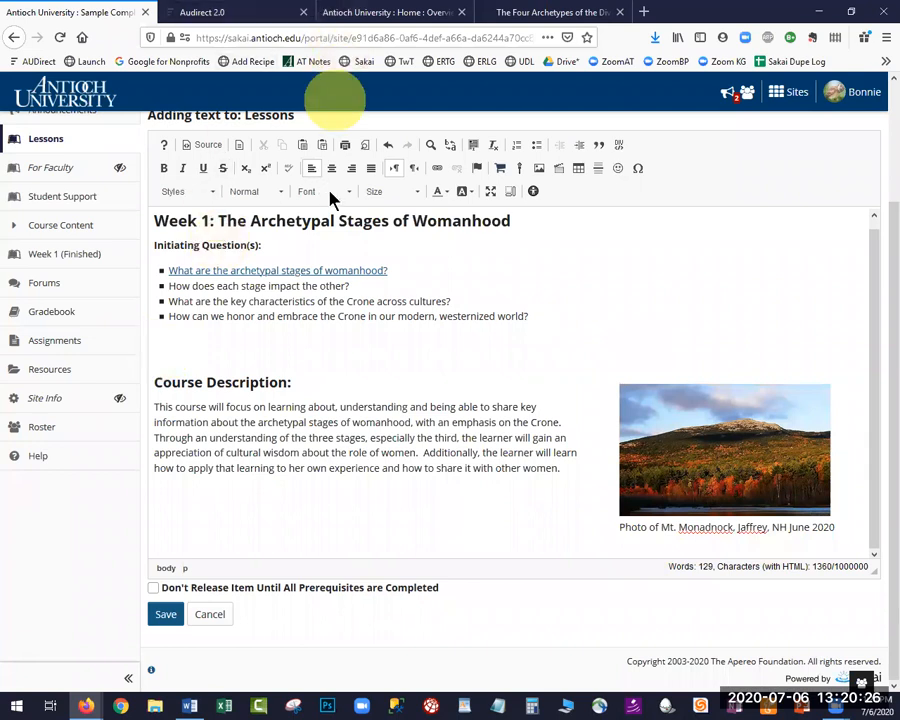
{"action": "left_click", "coordinate": [444, 192]}
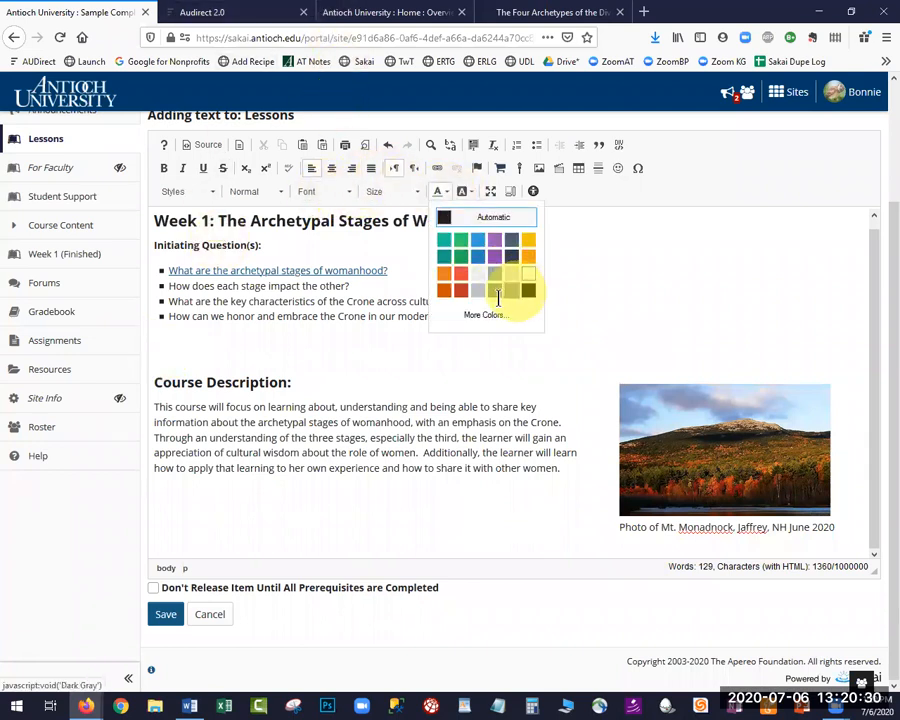
{"action": "left_click", "coordinate": [492, 294]}
{"action": "type", "text": "Image"}
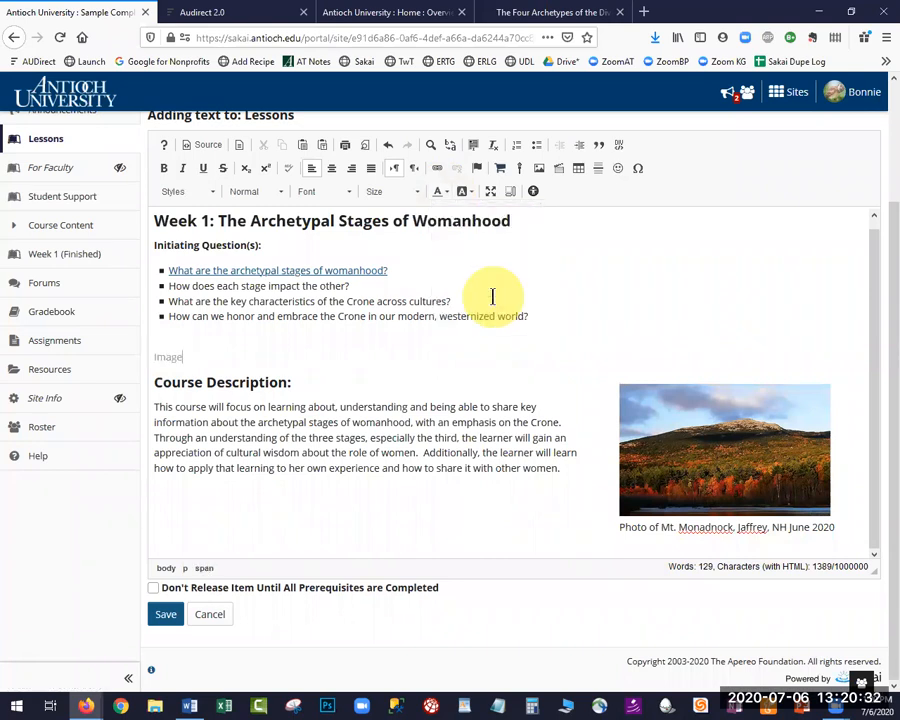
{"action": "type", "text": " source: Courtesy"}
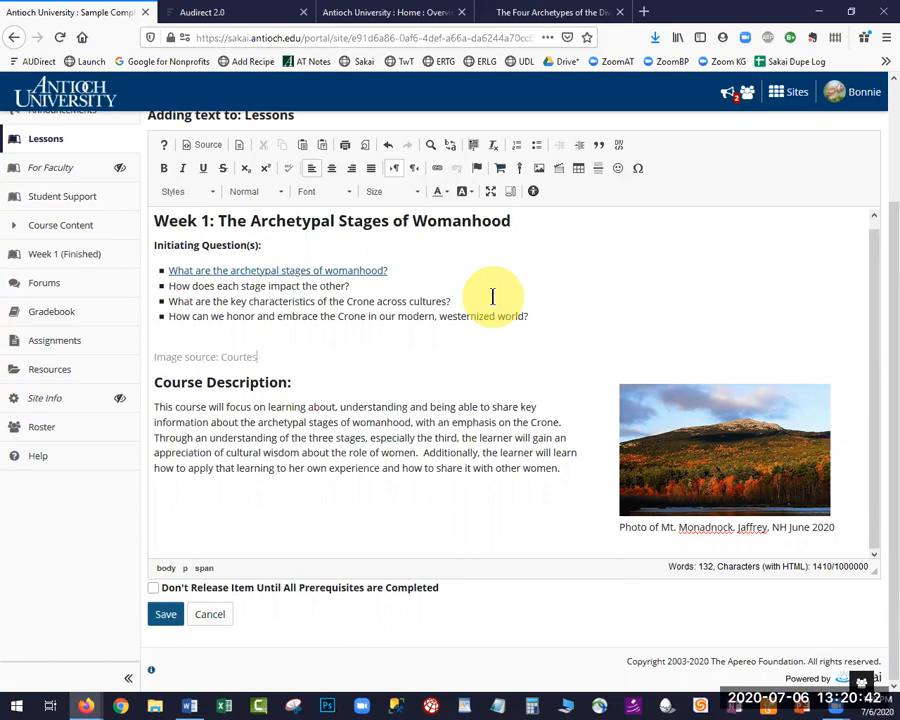
{"action": "type", "text": "of Wikimedia./"}
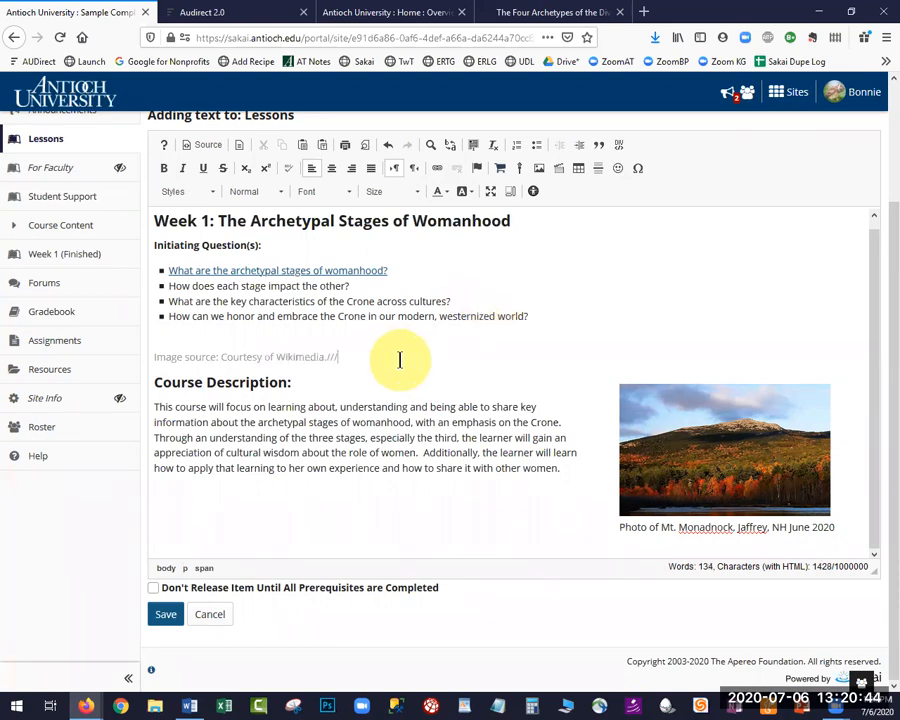
{"action": "key", "text": "BackSpace"}
{"action": "left_click", "coordinate": [675, 456]}
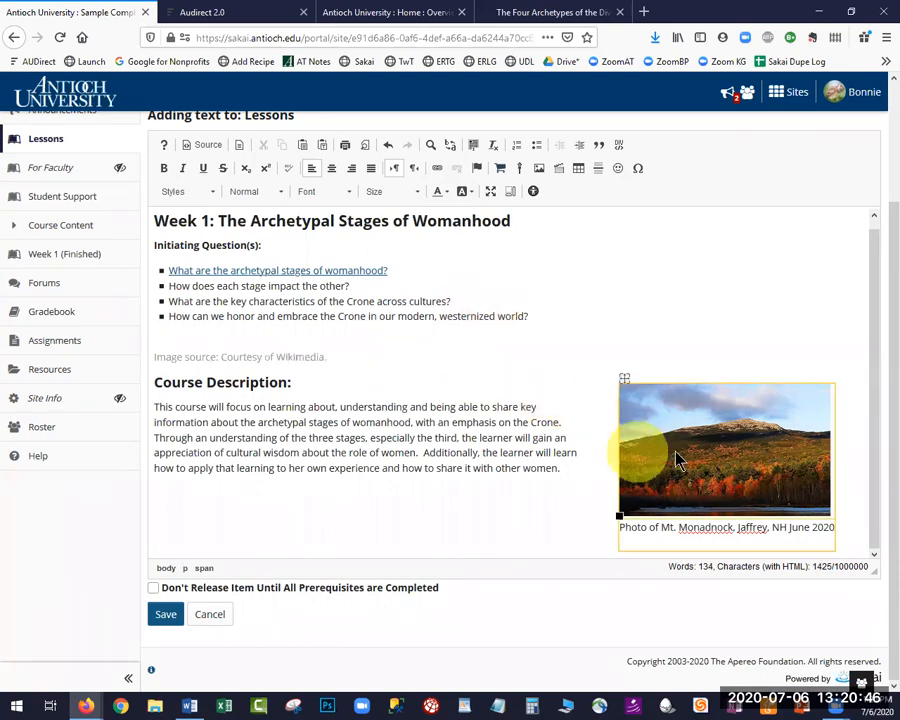
{"action": "left_click", "coordinate": [707, 542]}
{"action": "left_click", "coordinate": [226, 343]}
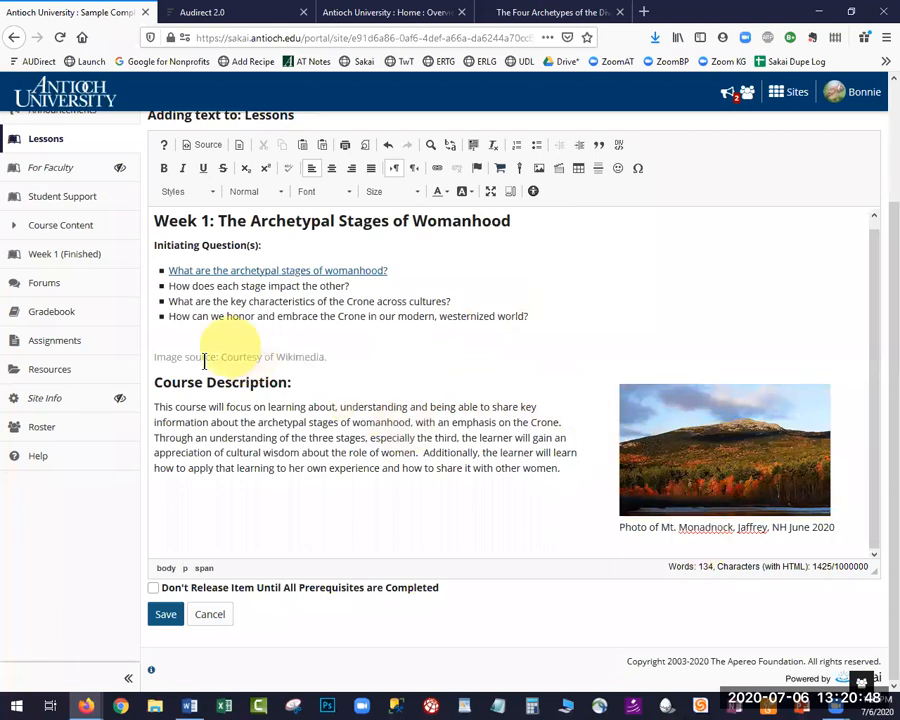
{"action": "left_click_drag", "start_coordinate": [166, 357], "coordinate": [310, 357]}
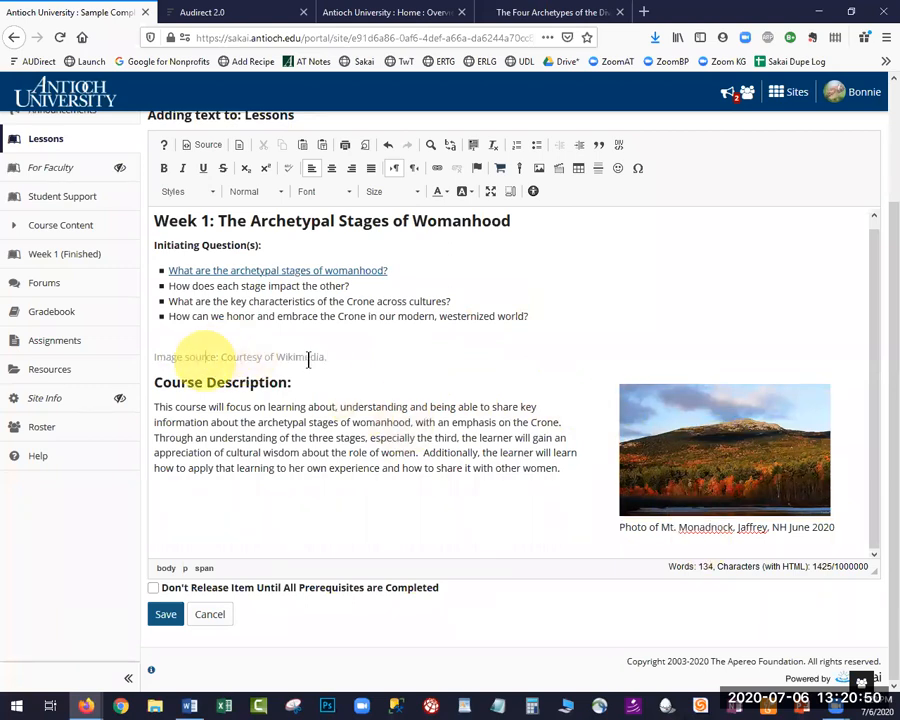
{"action": "left_click", "coordinate": [675, 452]}
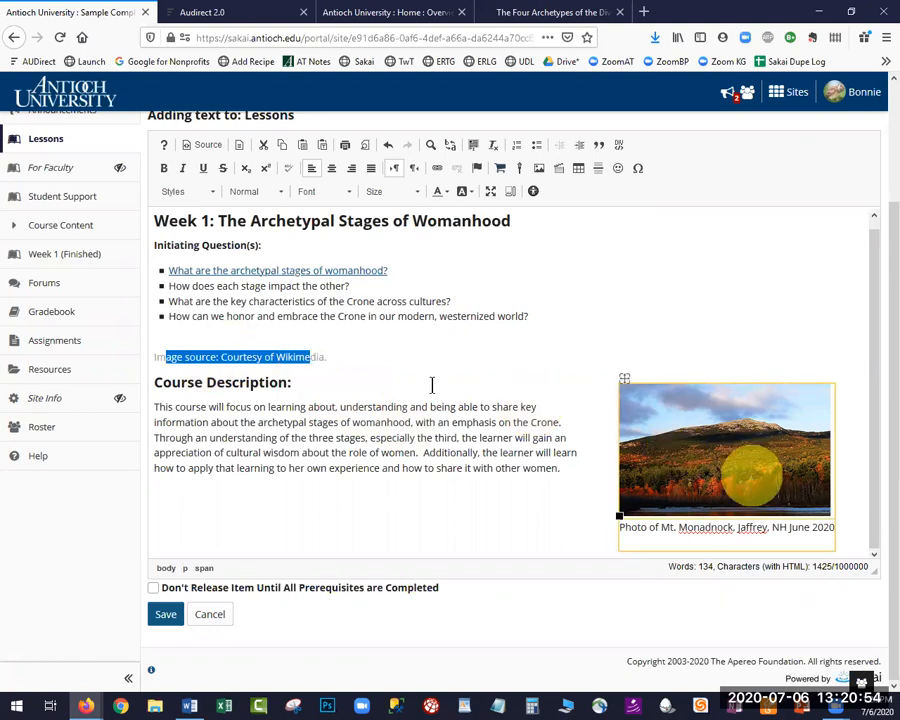
Step: Delete the gray image source line above the Course Description heading
{"action": "left_click", "coordinate": [290, 357]}
{"action": "left_click_drag", "start_coordinate": [290, 357], "coordinate": [154, 358]}
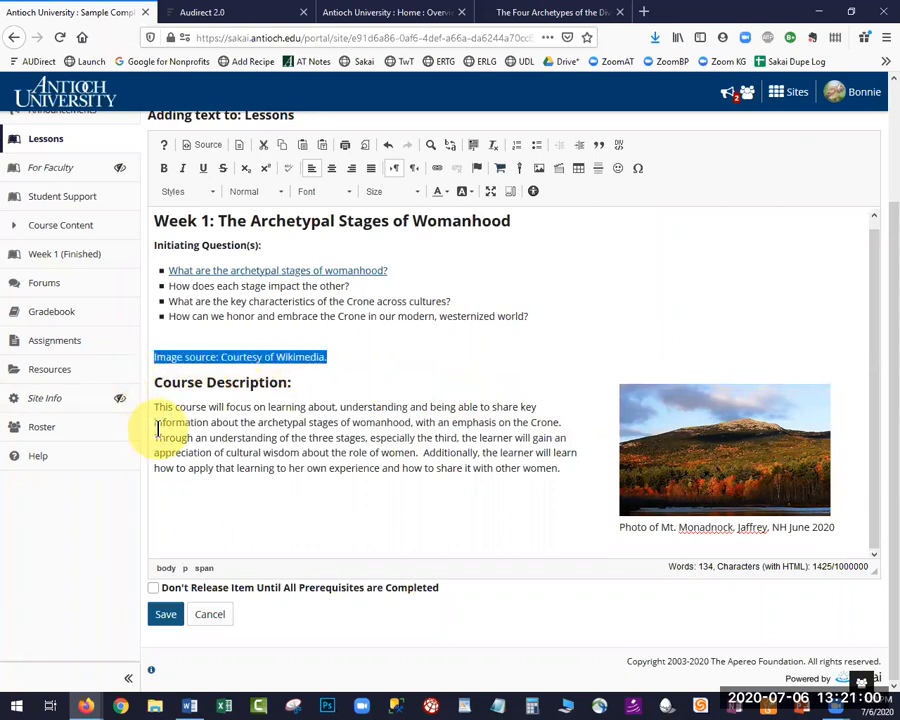
{"action": "key", "text": "Delete"}
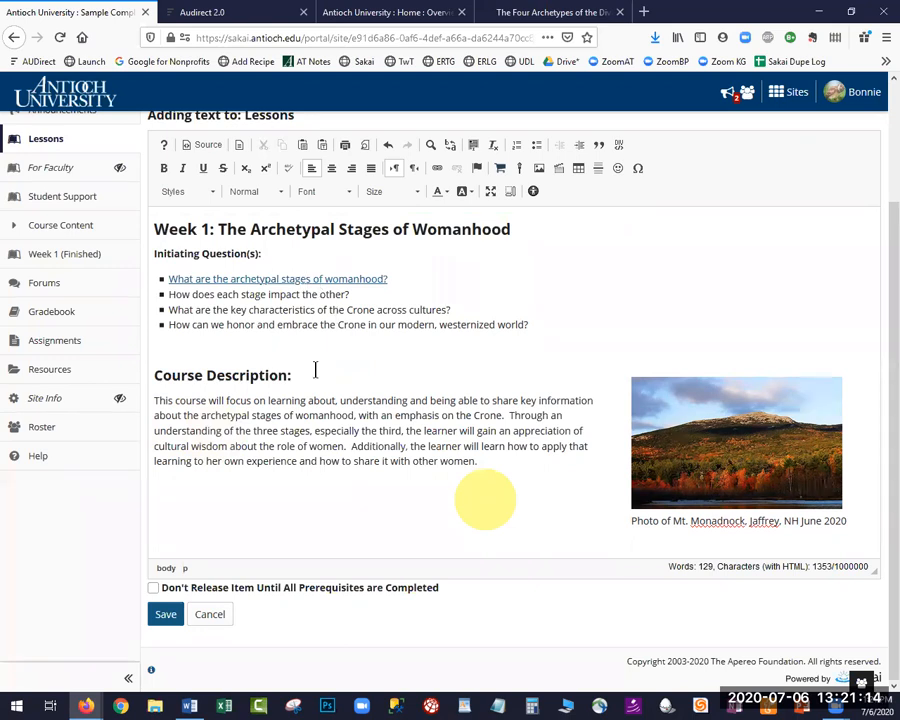
{"action": "scroll", "coordinate": [292, 177], "scroll_direction": "up", "scroll_amount": 3}
{"action": "scroll", "coordinate": [235, 511], "scroll_direction": "down", "scroll_amount": 3}
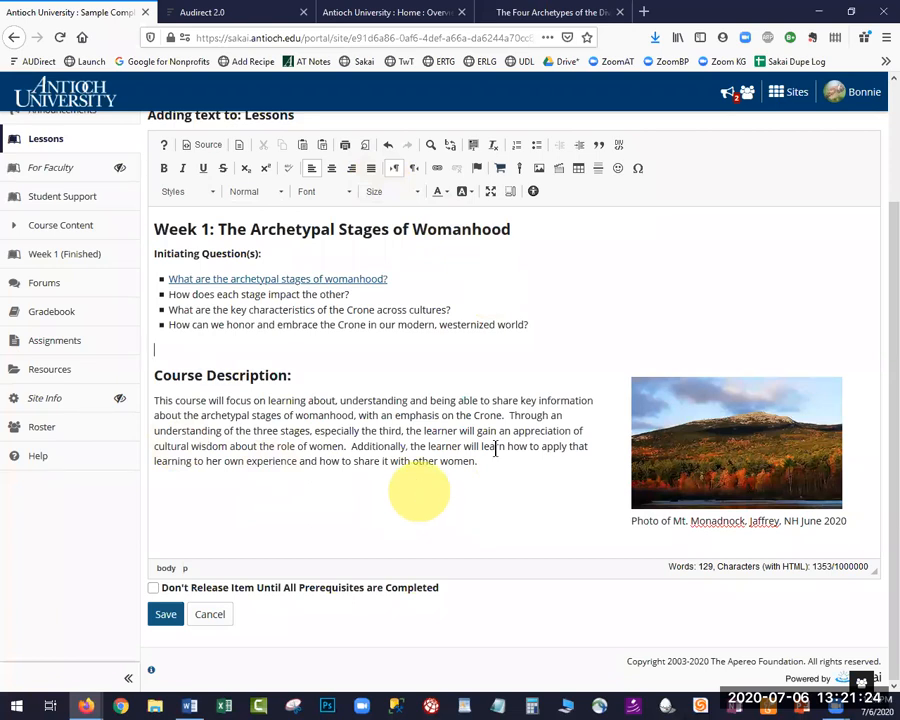
{"action": "left_click", "coordinate": [713, 438]}
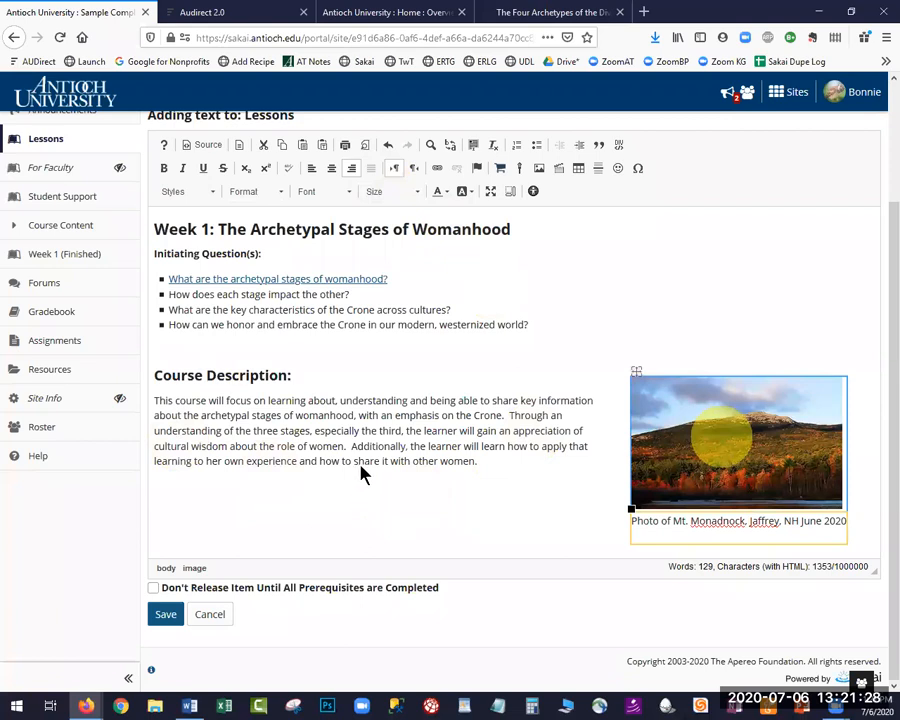
{"action": "double_click", "coordinate": [721, 437]}
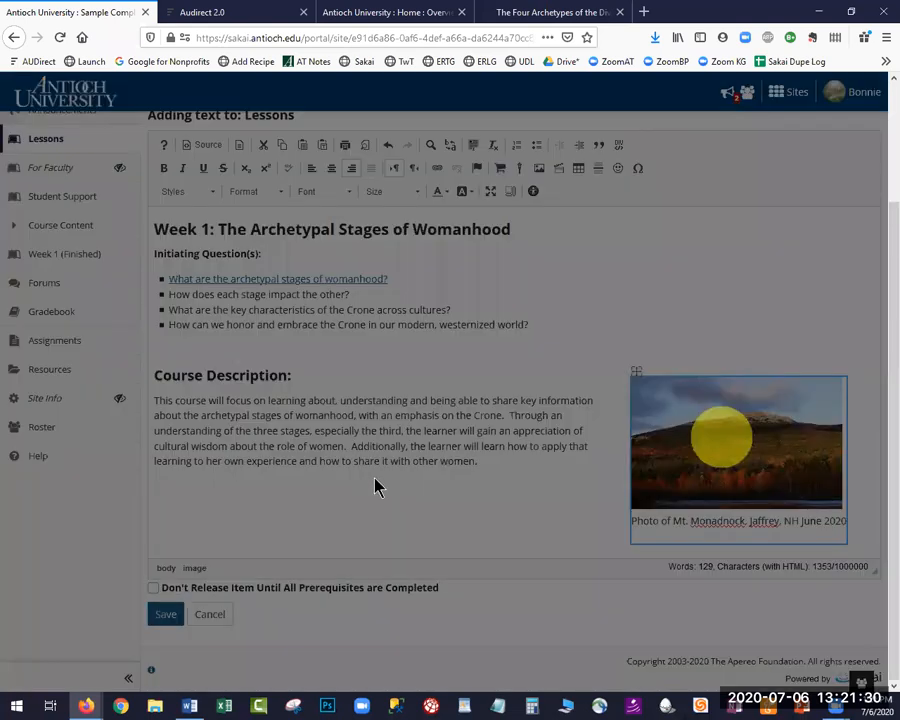
{"action": "left_click", "coordinate": [453, 489]}
Step: Copy the image caption, clear it, and paste back "Photo of Mt. Monadnock, Jaffrey, NH June 2020" without the extra blank line
{"action": "left_click", "coordinate": [843, 521]}
{"action": "left_click", "coordinate": [637, 530]}
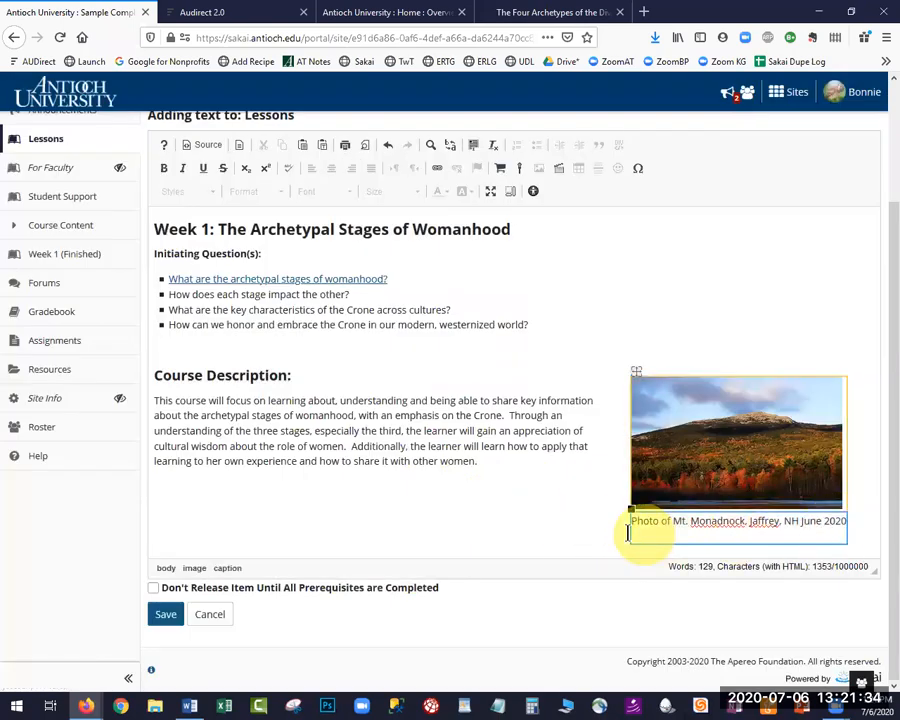
{"action": "triple_click", "coordinate": [631, 515]}
{"action": "key", "text": "ctrl+c"}
{"action": "key", "text": "BackSpace"}
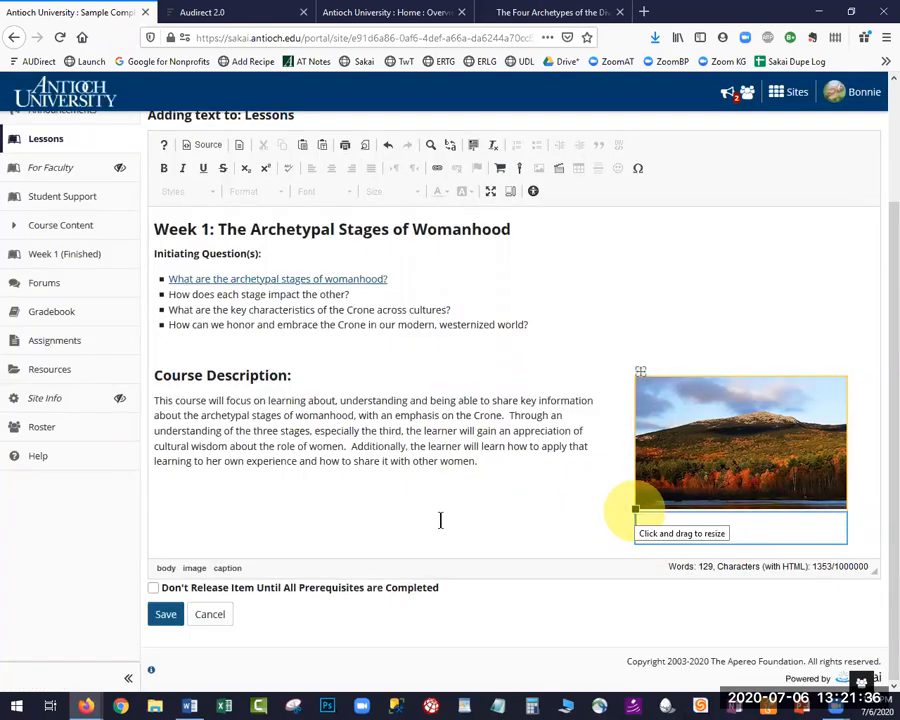
{"action": "left_click", "coordinate": [570, 500]}
{"action": "left_click", "coordinate": [697, 505]}
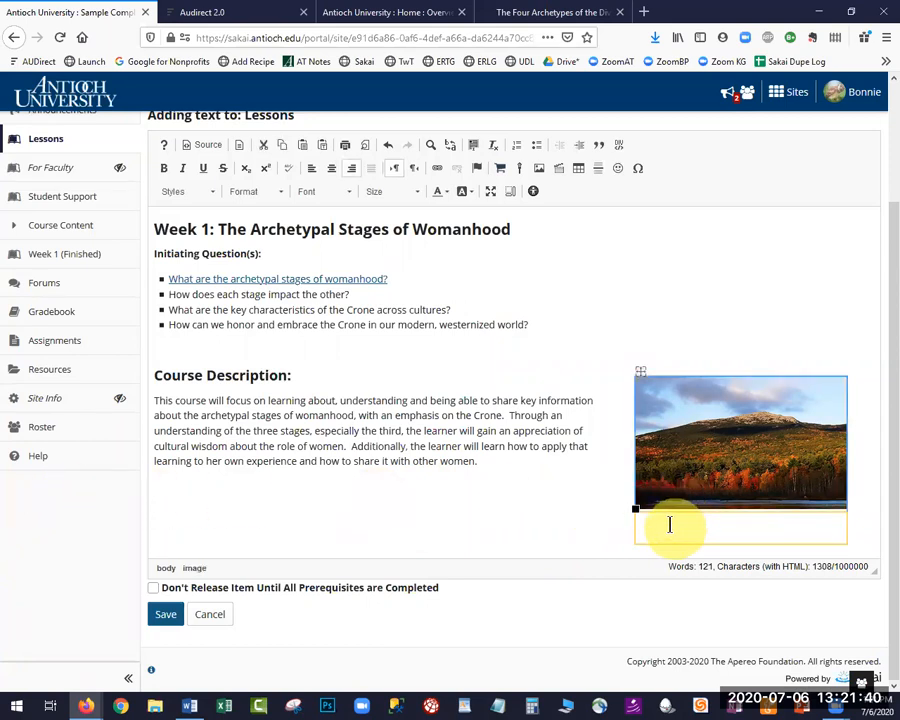
{"action": "left_click", "coordinate": [670, 525]}
{"action": "key", "text": "ctrl+v"}
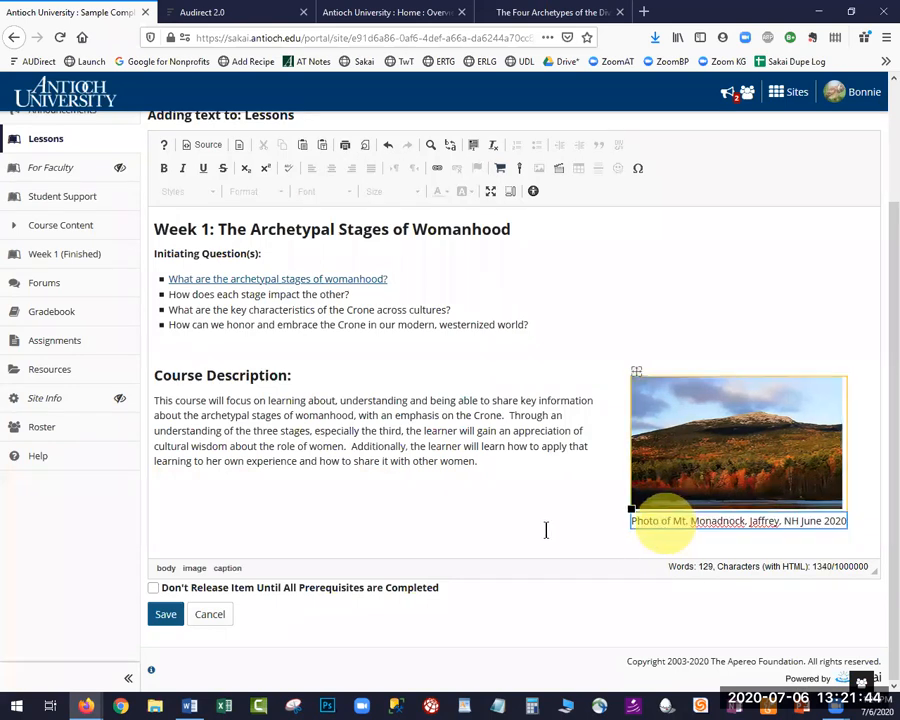
Step: Turn off the caption in the mountain image's properties
{"action": "left_click", "coordinate": [468, 506]}
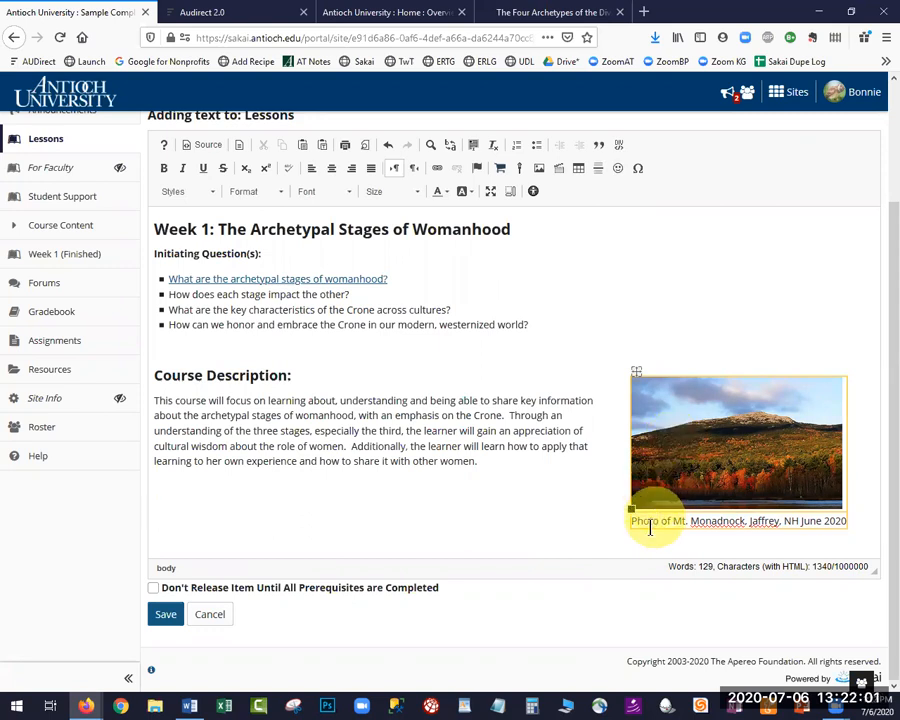
{"action": "left_click", "coordinate": [648, 440]}
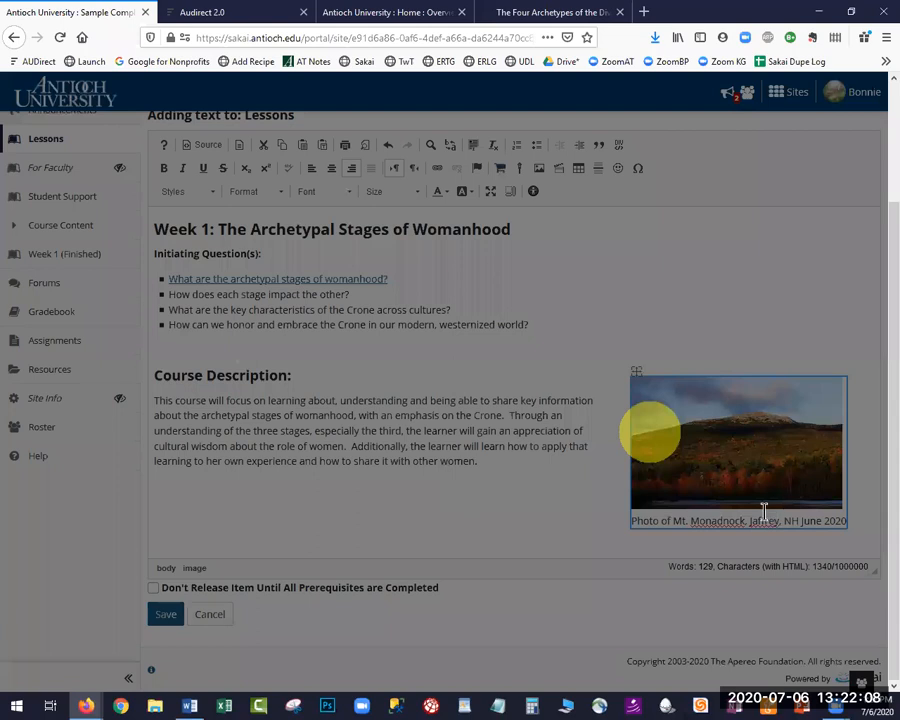
{"action": "left_click", "coordinate": [456, 490]}
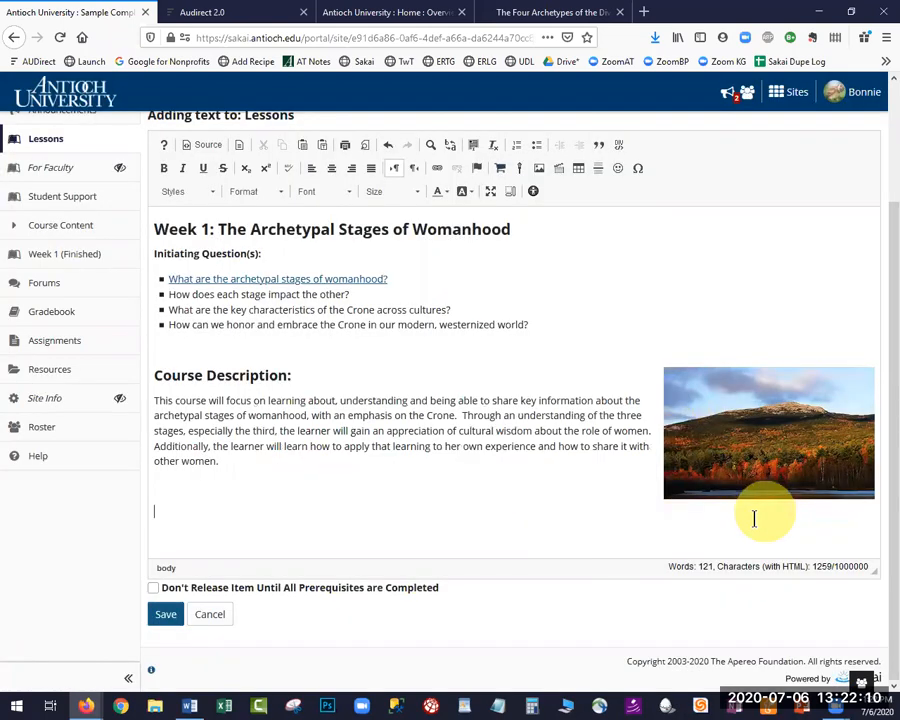
Step: Turn the image's caption back on, paste "Photo of Mt. Monadnock, Jaffrey, NH June 2020" over the placeholder, and save the text item
{"action": "double_click", "coordinate": [769, 433]}
{"action": "left_click", "coordinate": [362, 463]}
{"action": "left_click", "coordinate": [456, 490]}
{"action": "double_click", "coordinate": [652, 521]}
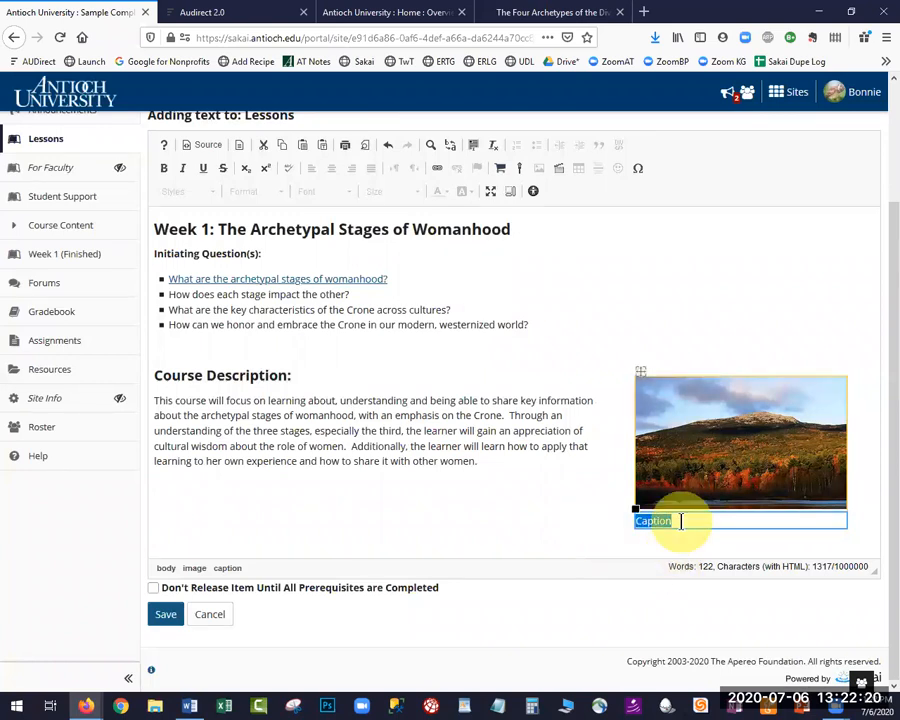
{"action": "key", "text": "ctrl+v"}
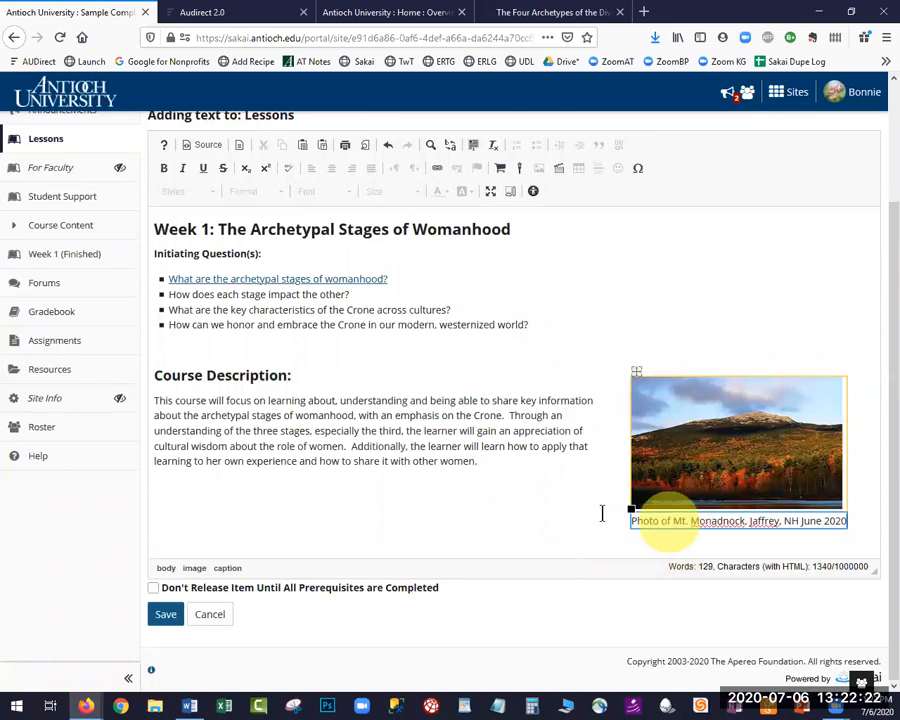
{"action": "left_click", "coordinate": [587, 515]}
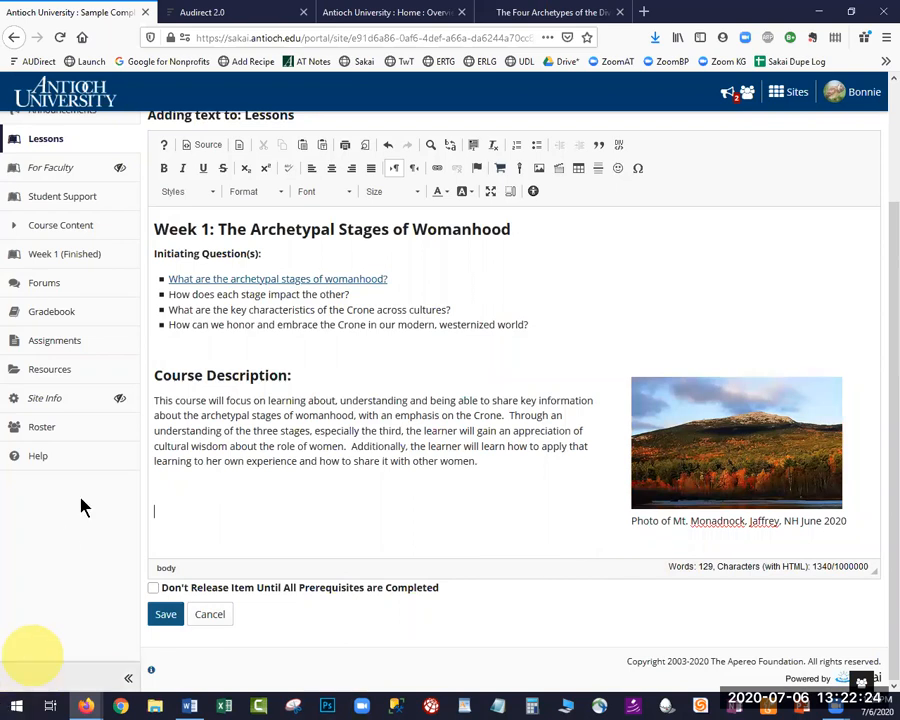
{"action": "left_click", "coordinate": [256, 349]}
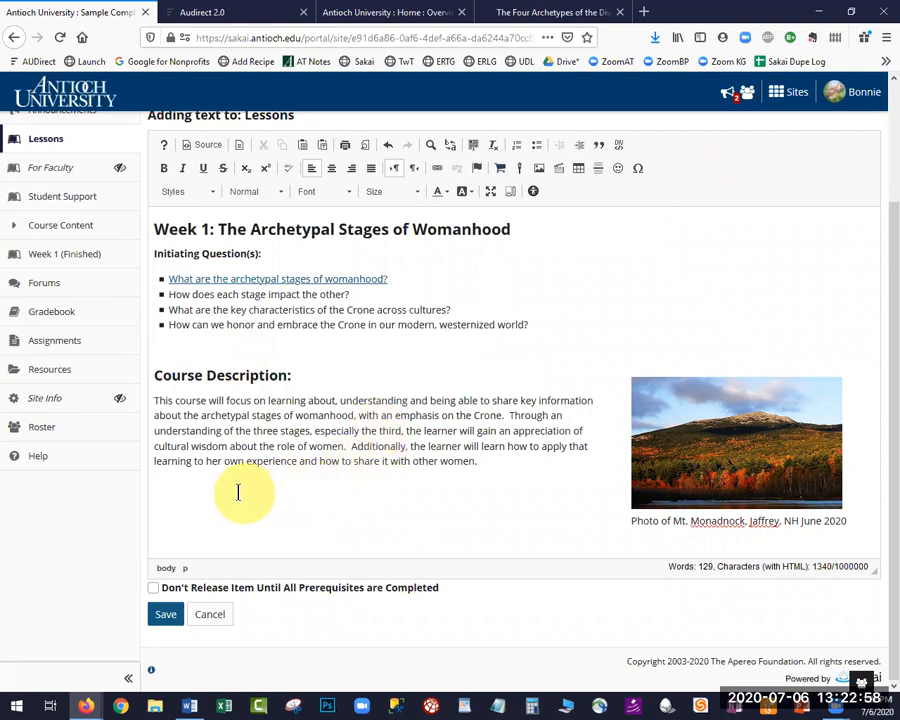
{"action": "left_click", "coordinate": [163, 617]}
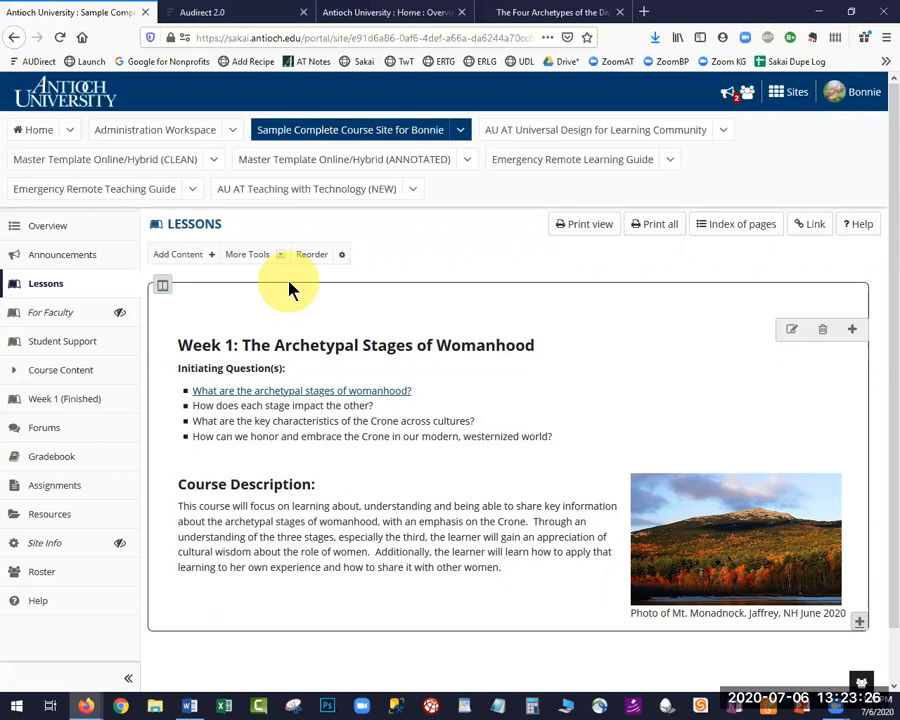
Step: Reopen the Week 1 text for editing, remove the blank line above its heading, and discard the edit
{"action": "left_click", "coordinate": [791, 330]}
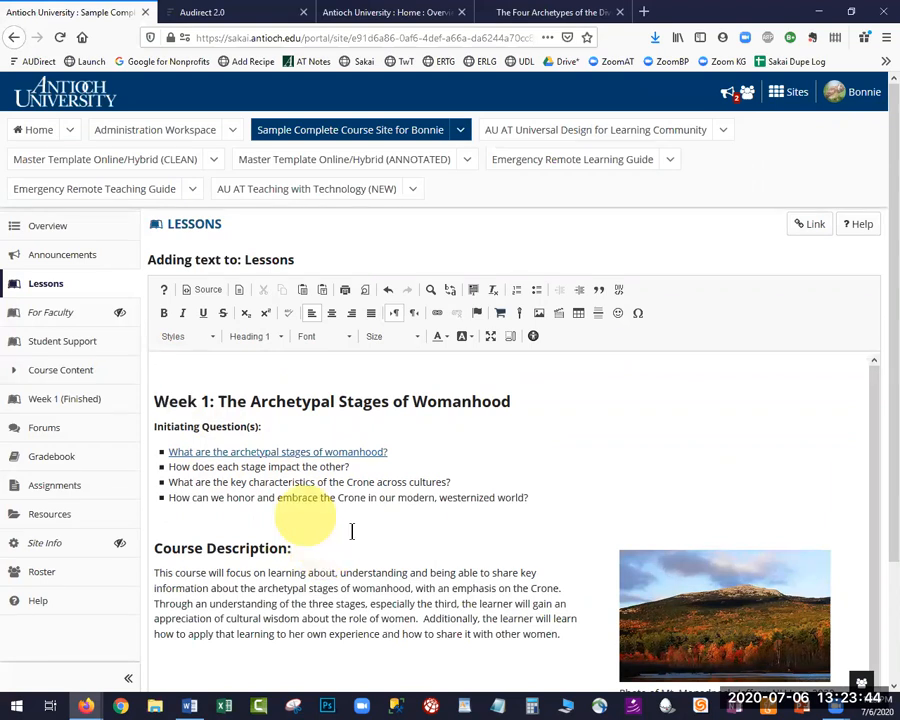
{"action": "key", "text": "BackSpace"}
{"action": "scroll", "coordinate": [195, 305], "scroll_direction": "down", "scroll_amount": 2}
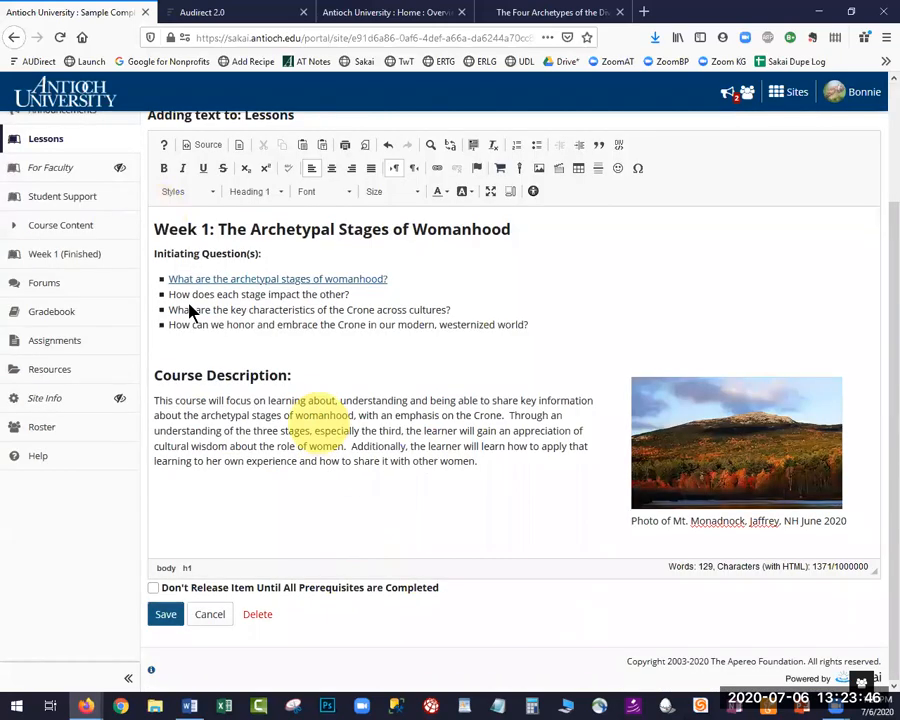
{"action": "scroll", "coordinate": [200, 292], "scroll_direction": "up", "scroll_amount": 1}
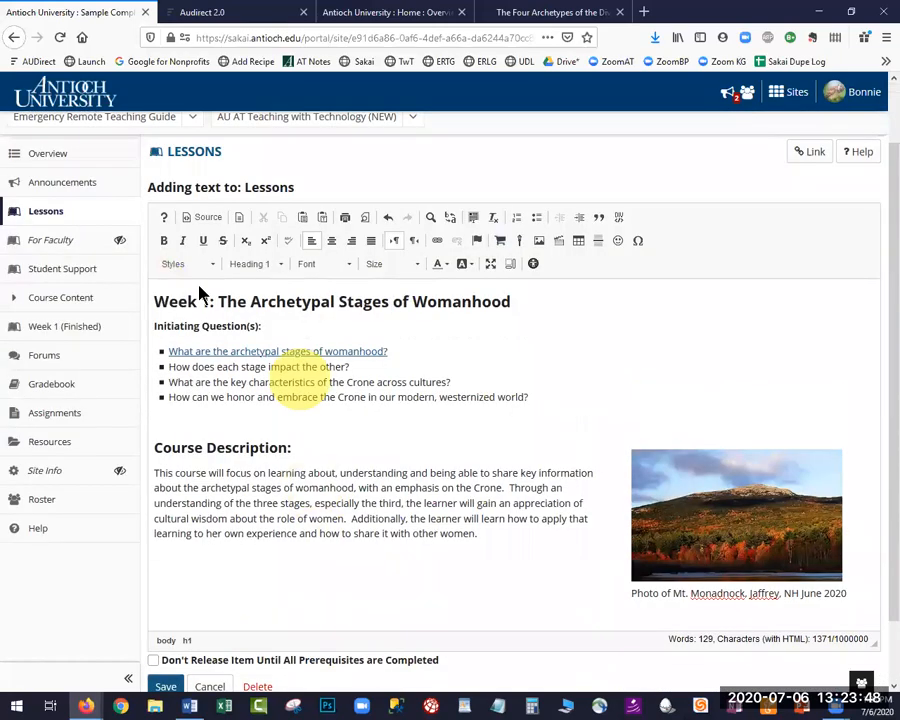
{"action": "scroll", "coordinate": [200, 292], "scroll_direction": "up", "scroll_amount": 2}
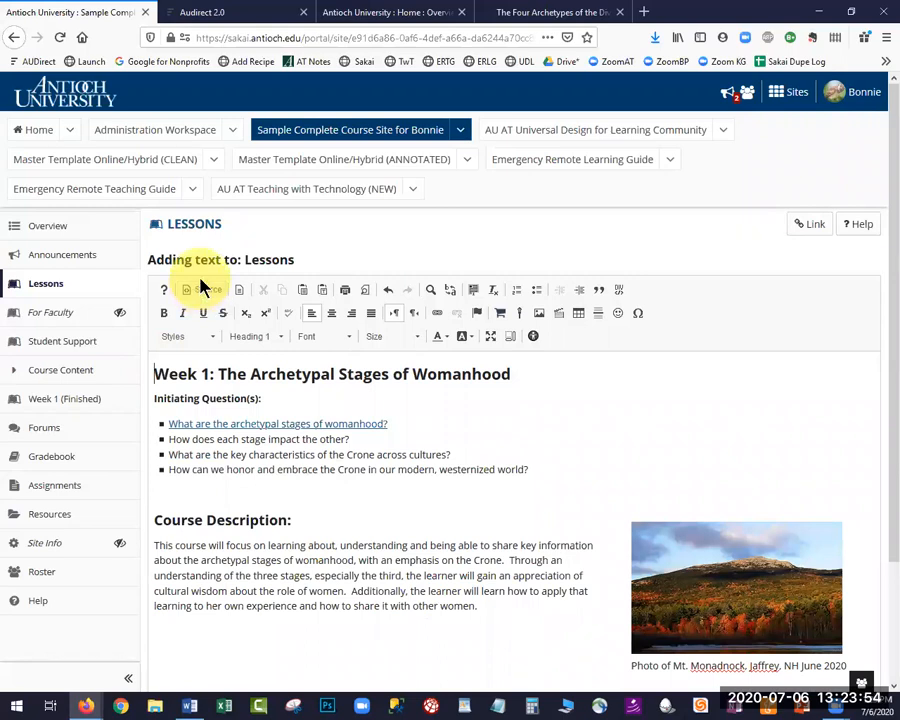
{"action": "scroll", "coordinate": [171, 617], "scroll_direction": "down", "scroll_amount": 1}
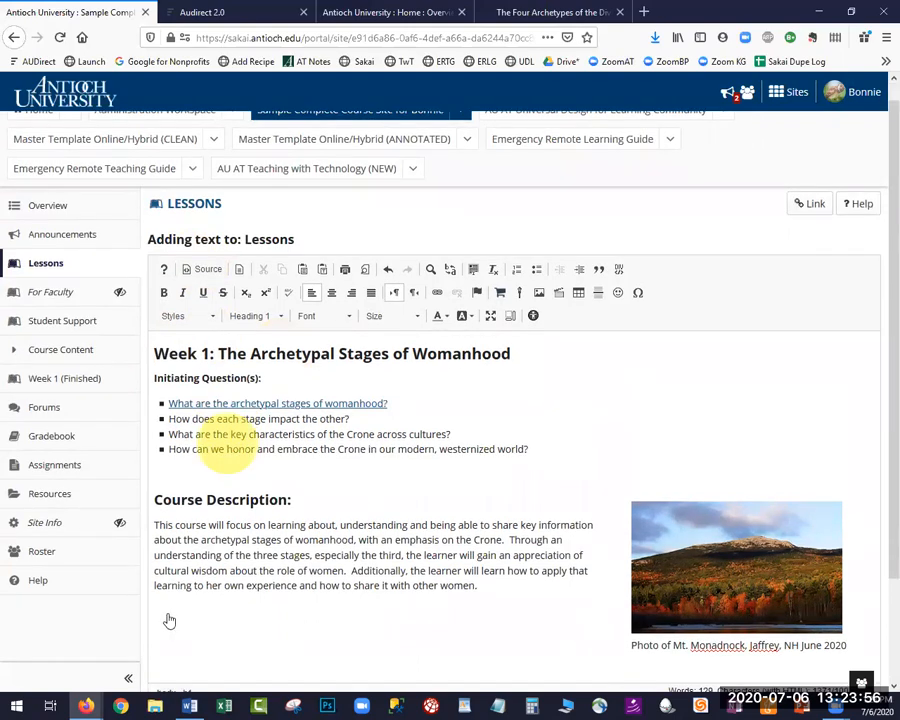
{"action": "scroll", "coordinate": [442, 562], "scroll_direction": "down", "scroll_amount": 2}
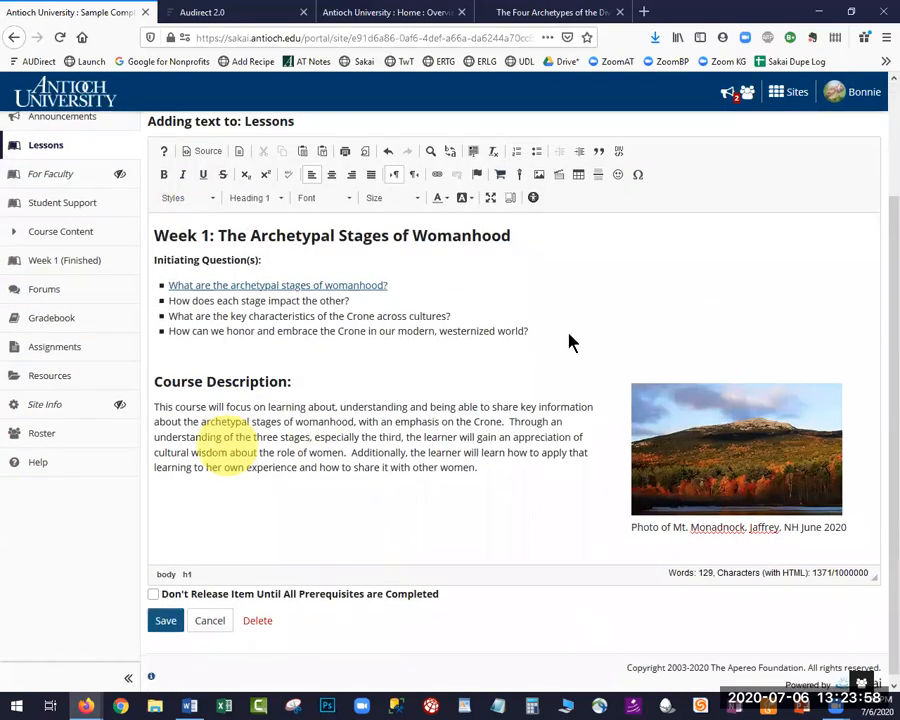
{"action": "left_click", "coordinate": [210, 614]}
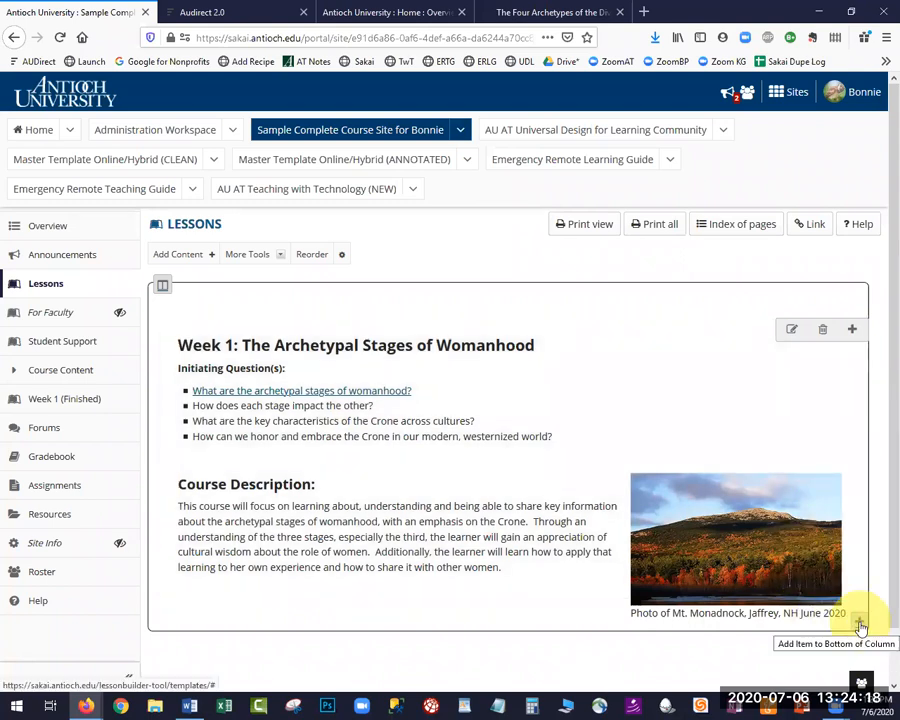
Step: Add a link to the forum topic "Week 1: The Rise and Fall of the Roman Empire" at the end of the lesson page
{"action": "left_click", "coordinate": [180, 256]}
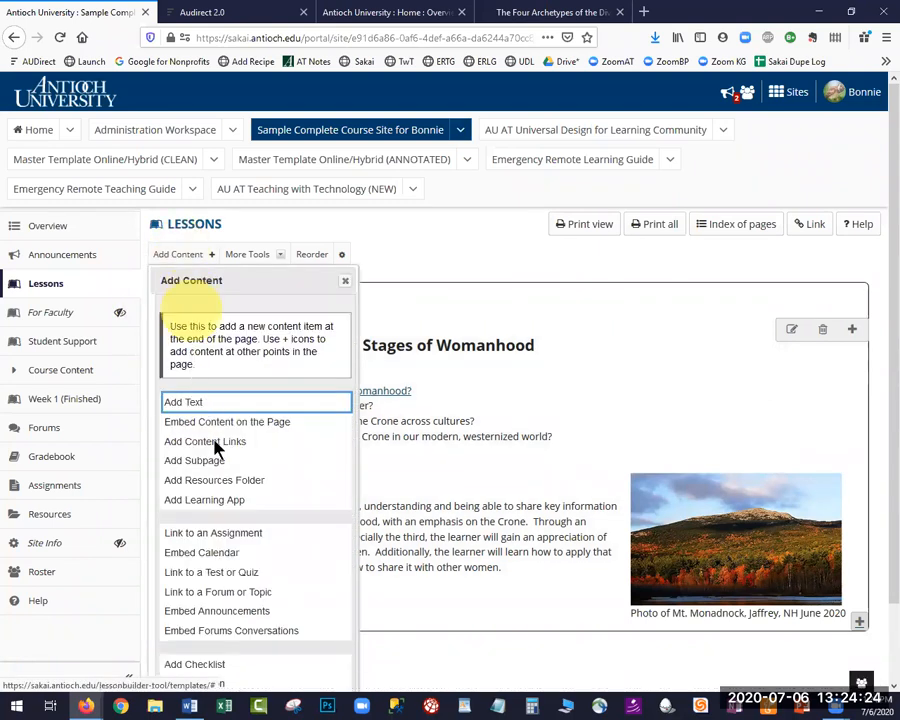
{"action": "scroll", "coordinate": [210, 430], "scroll_direction": "down", "scroll_amount": 2}
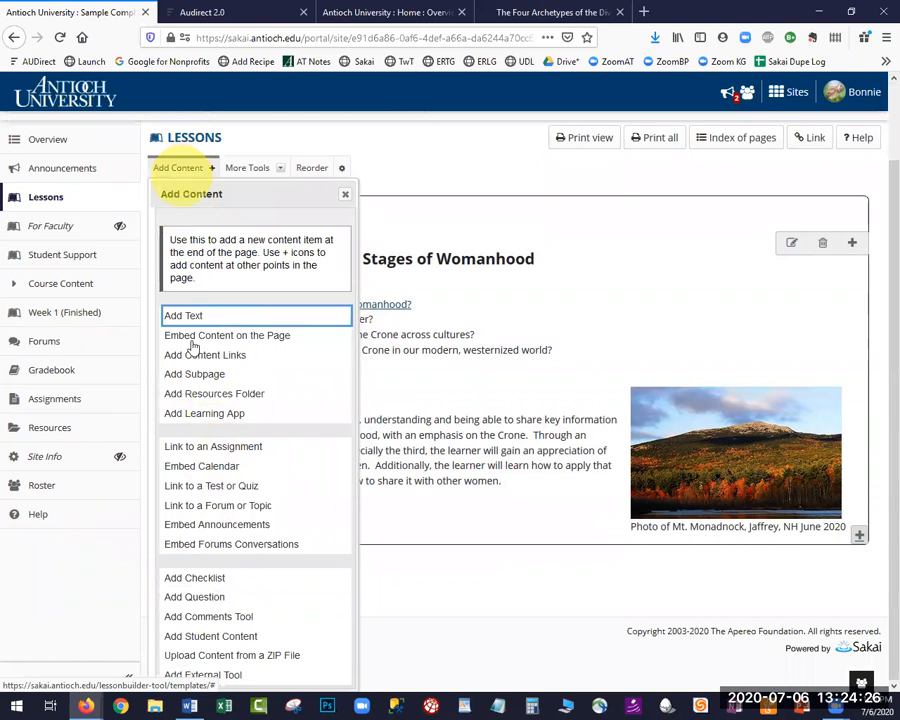
{"action": "left_click", "coordinate": [205, 515]}
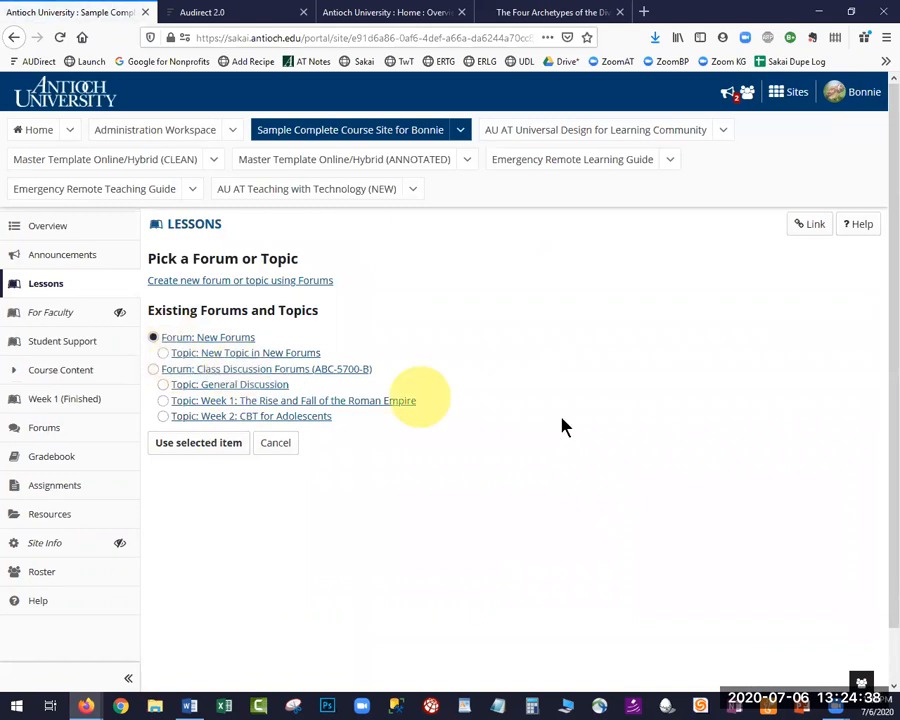
{"action": "left_click", "coordinate": [163, 400]}
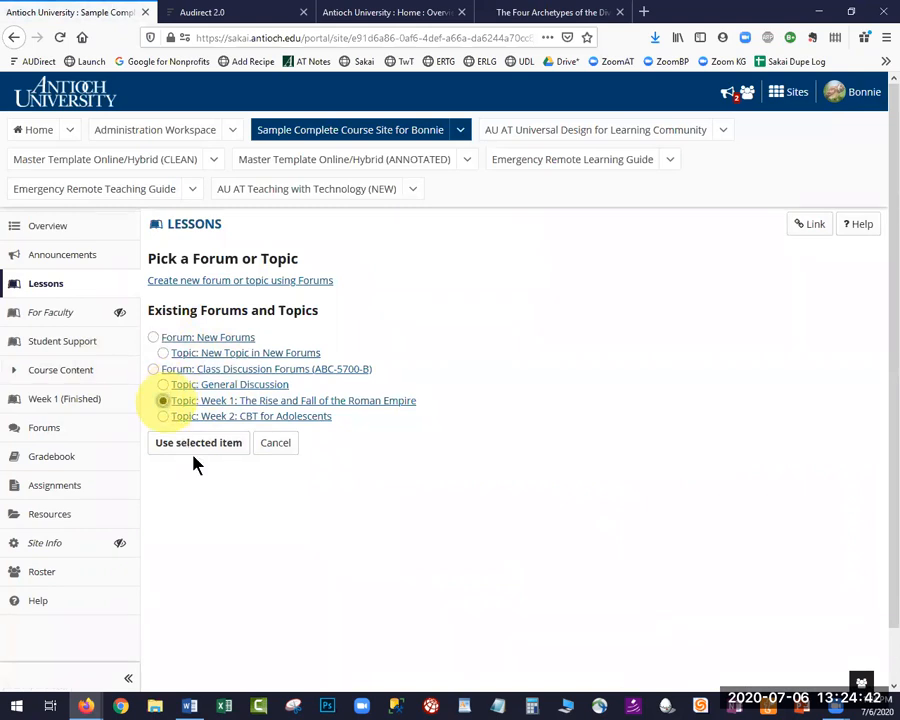
{"action": "left_click", "coordinate": [195, 446]}
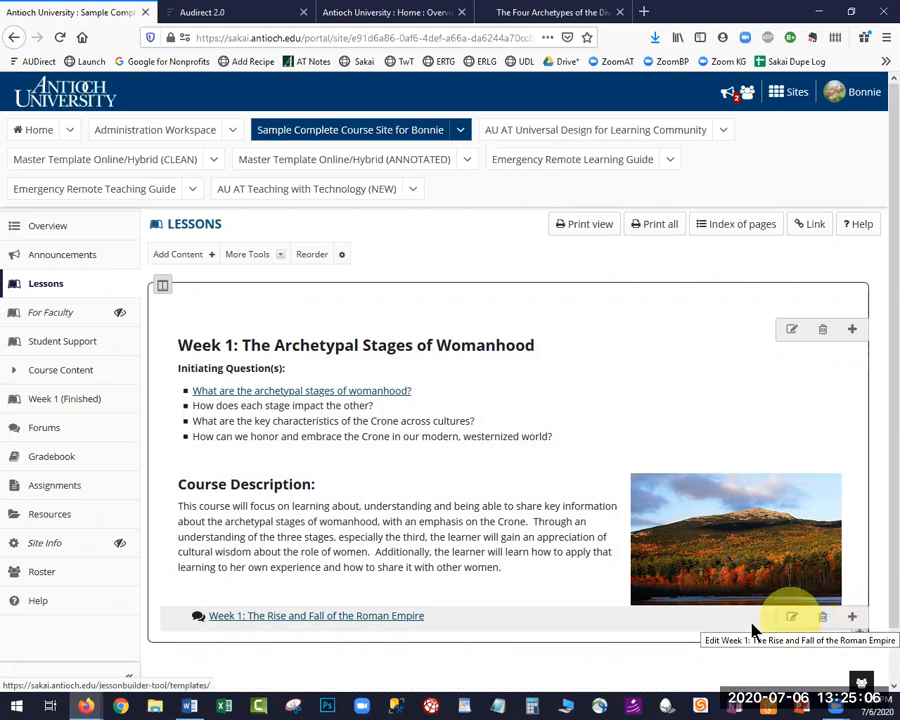
Step: Add a link to "W1 Writing Assignment: What Aspects of UDL Are You Most Interested in and Why?" above the forum topic link
{"action": "left_click", "coordinate": [852, 620]}
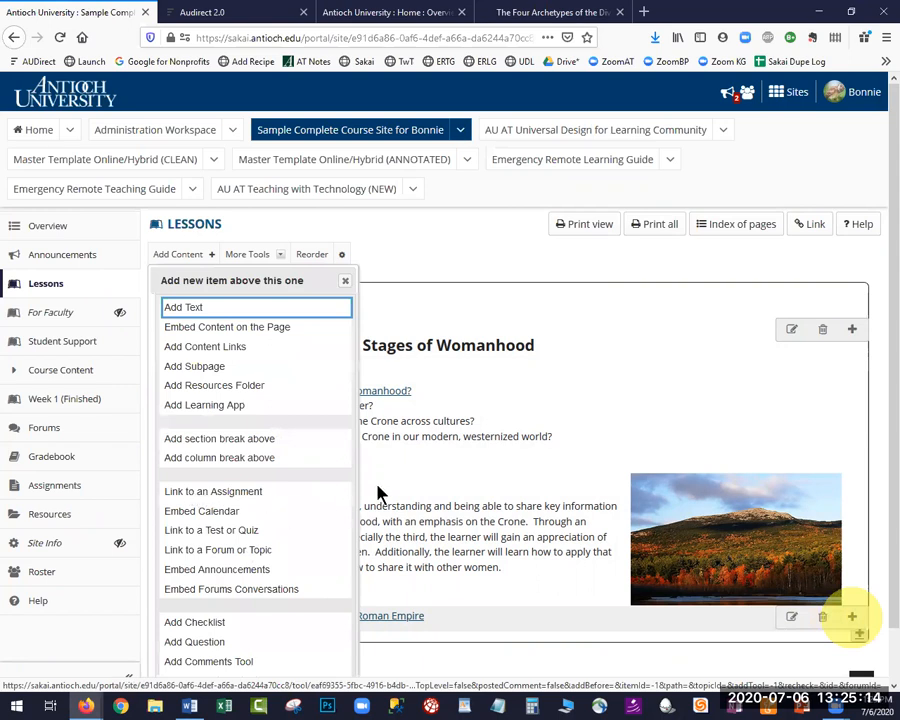
{"action": "left_click", "coordinate": [195, 491]}
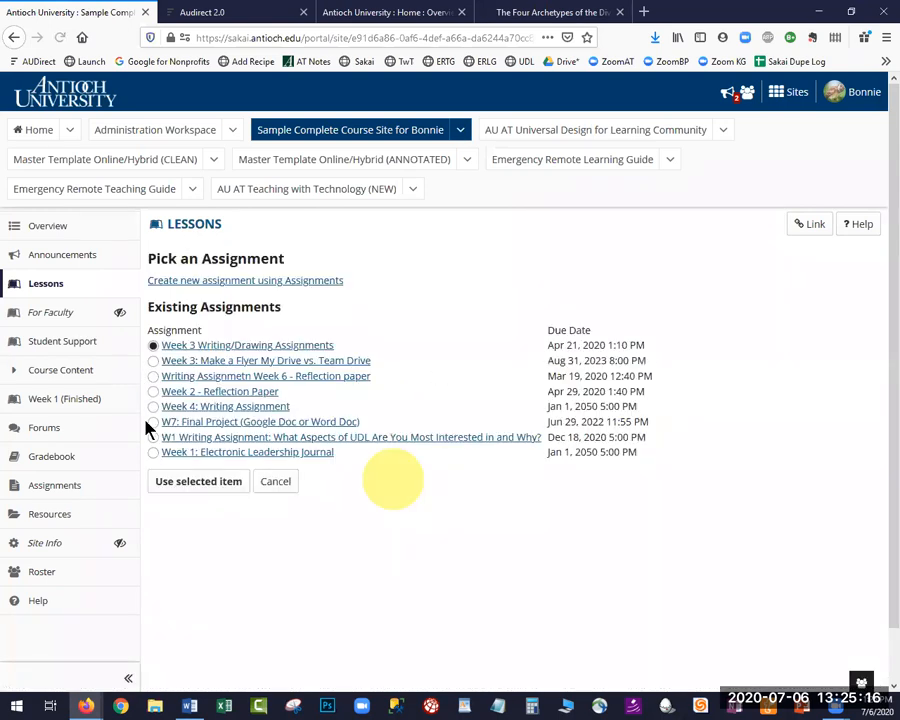
{"action": "left_click", "coordinate": [152, 437]}
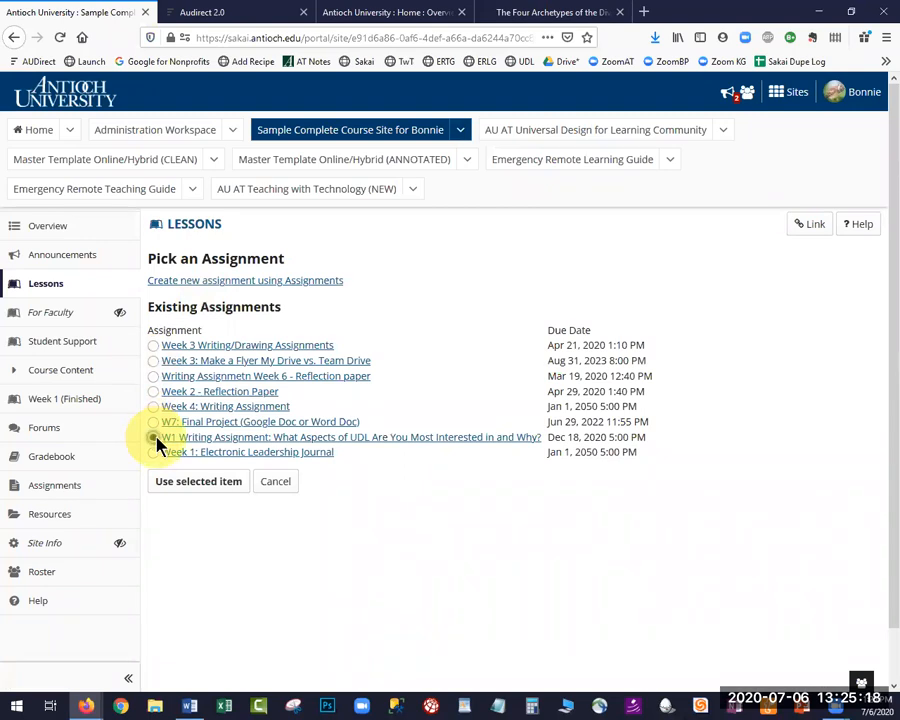
{"action": "left_click", "coordinate": [165, 486]}
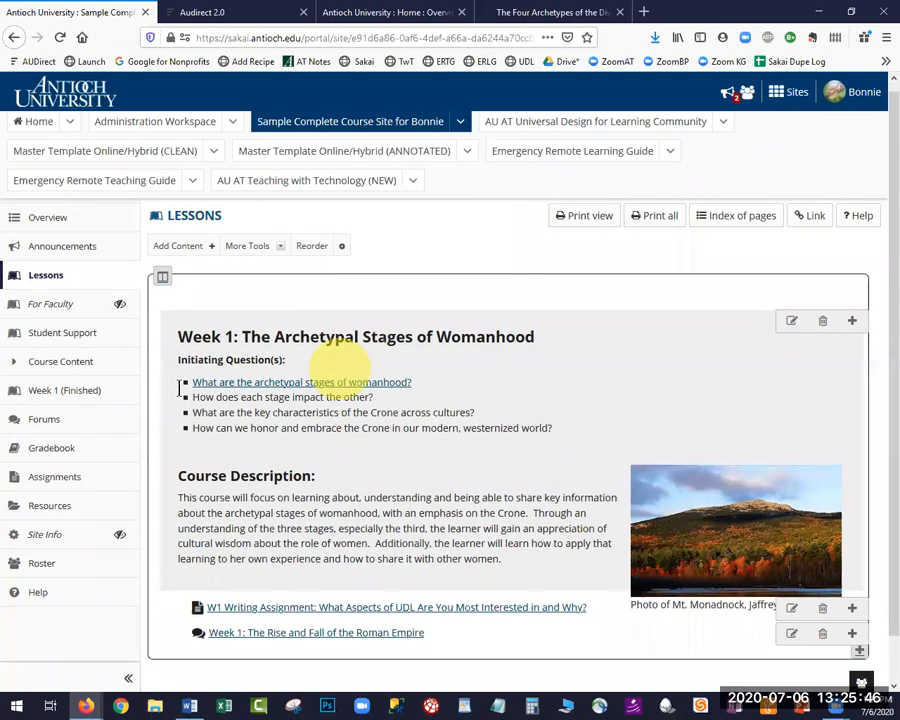
Step: Add the description "Due: July 26 8pm EST" to the W1 Writing Assignment item and update it
{"action": "scroll", "coordinate": [350, 570], "scroll_direction": "down", "scroll_amount": 1}
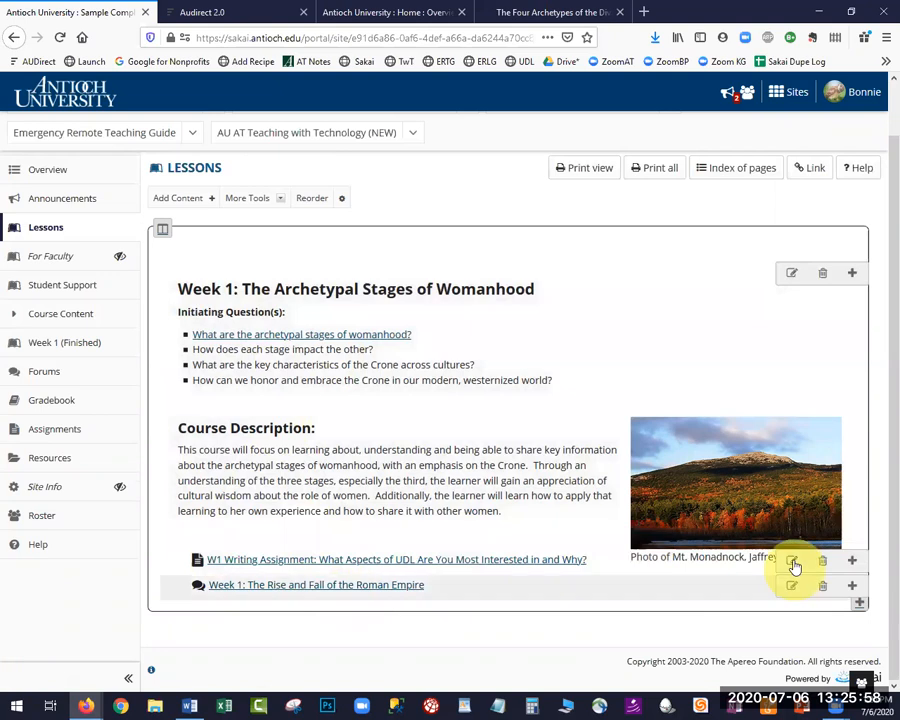
{"action": "left_click", "coordinate": [791, 563]}
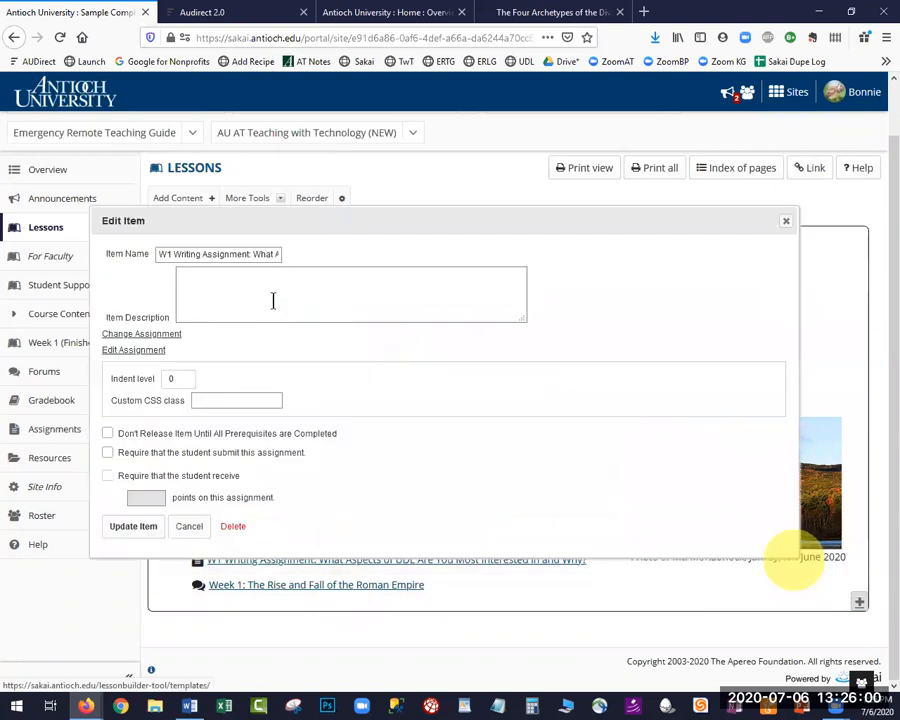
{"action": "left_click", "coordinate": [201, 285]}
{"action": "type", "text": "Due: July 26 8pm EST"}
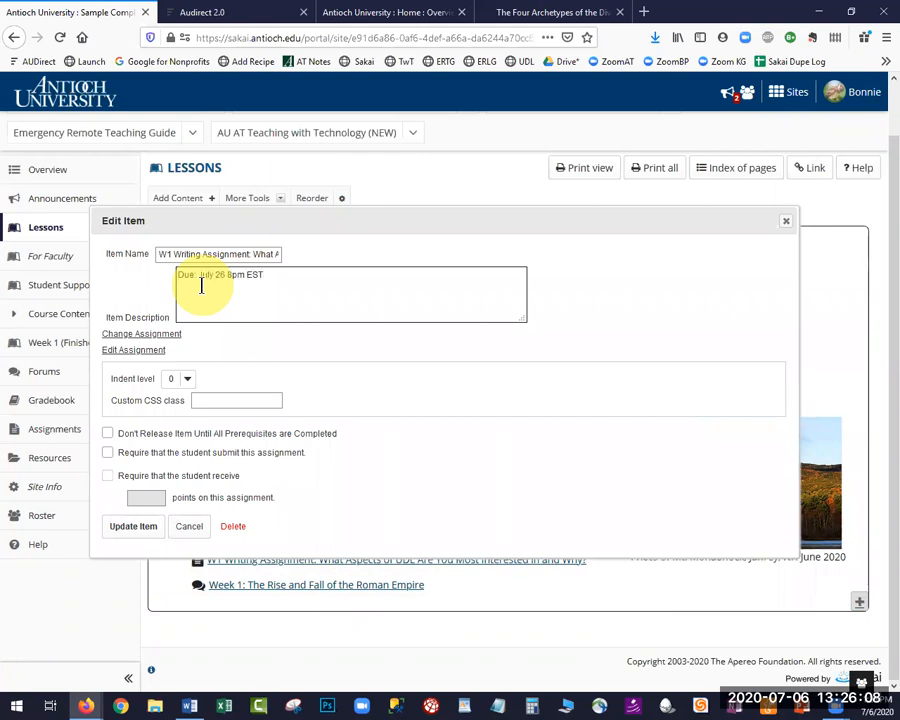
{"action": "left_click", "coordinate": [130, 525]}
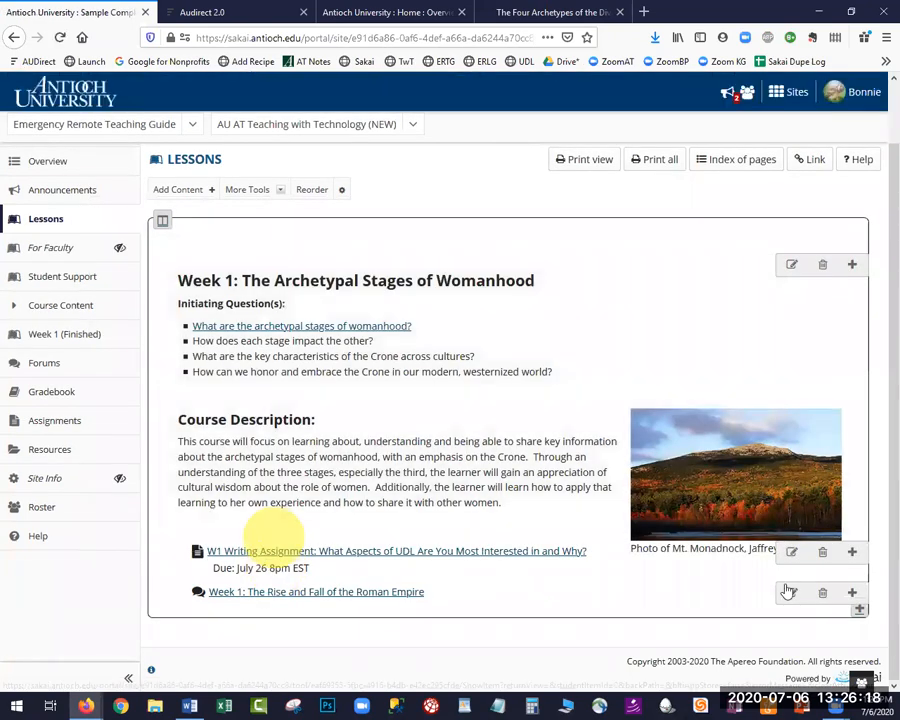
Step: Add the description "Due: Wed July 22" to the Week 1 forum topic item and update it
{"action": "left_click", "coordinate": [795, 597]}
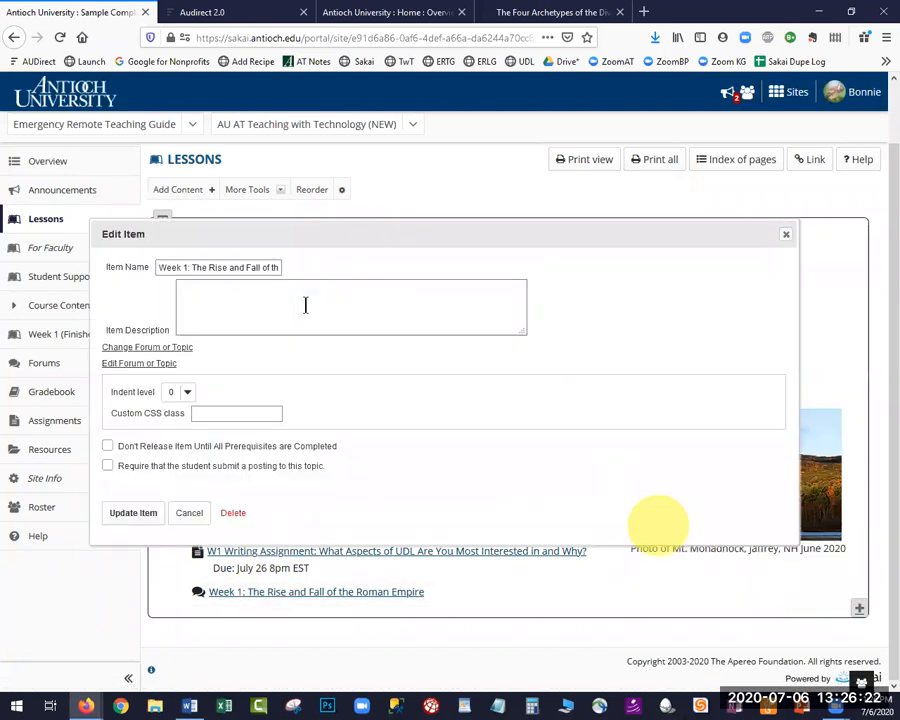
{"action": "left_click", "coordinate": [305, 305]}
{"action": "type", "text": "Due"}
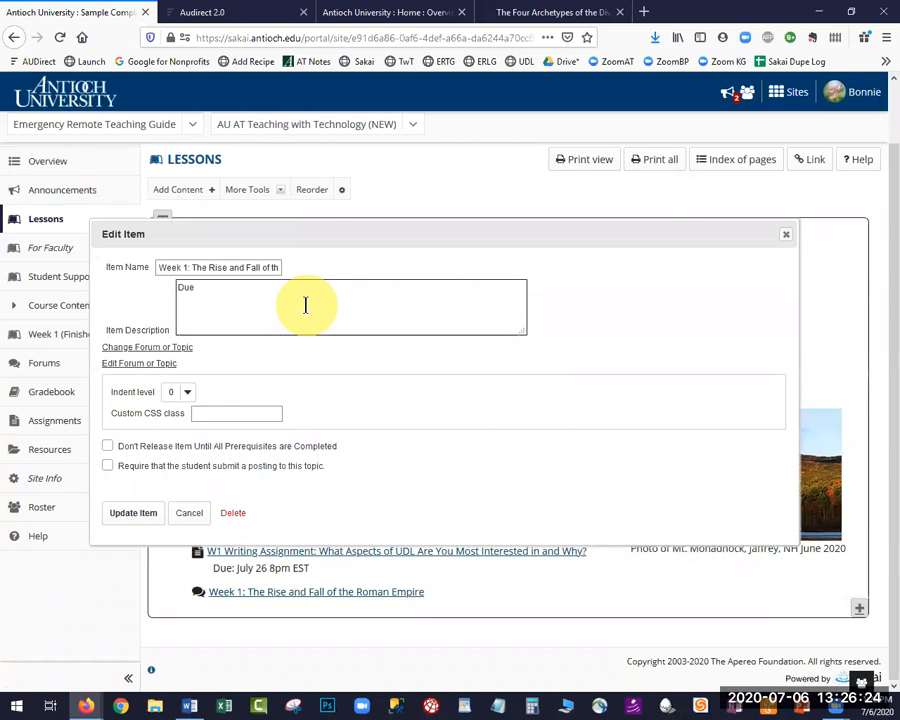
{"action": "type", "text": ": Wed July 22"}
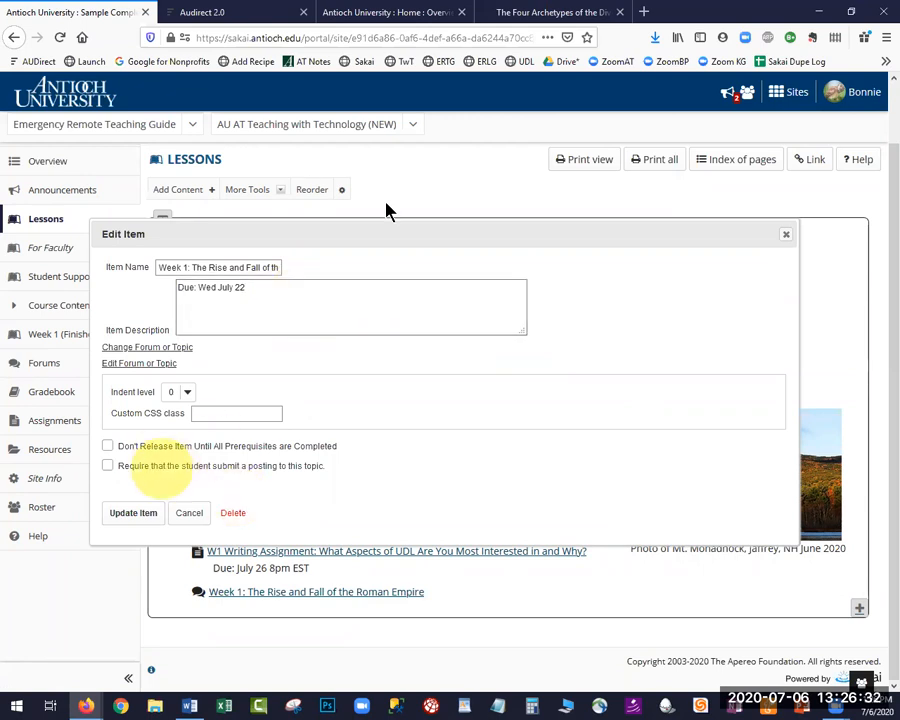
{"action": "left_click", "coordinate": [140, 514]}
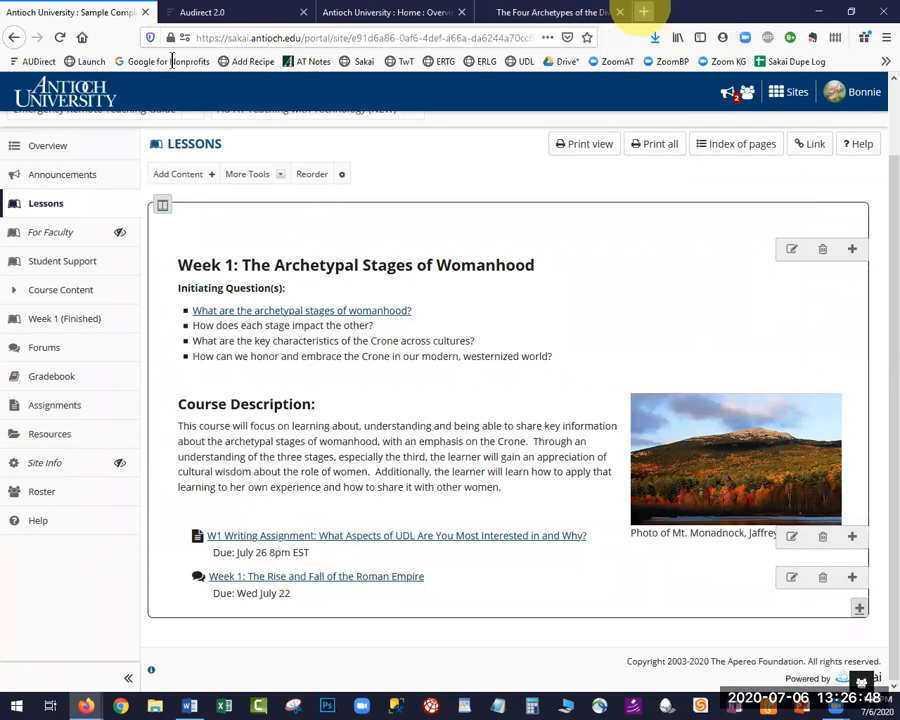
Step: Open the bookmarked AU Academic Technology YouTube channel in a new browser tab and open the video "Beyond Zoom: Instructional Design for Remote Learning"
{"action": "key", "text": "ctrl+t"}
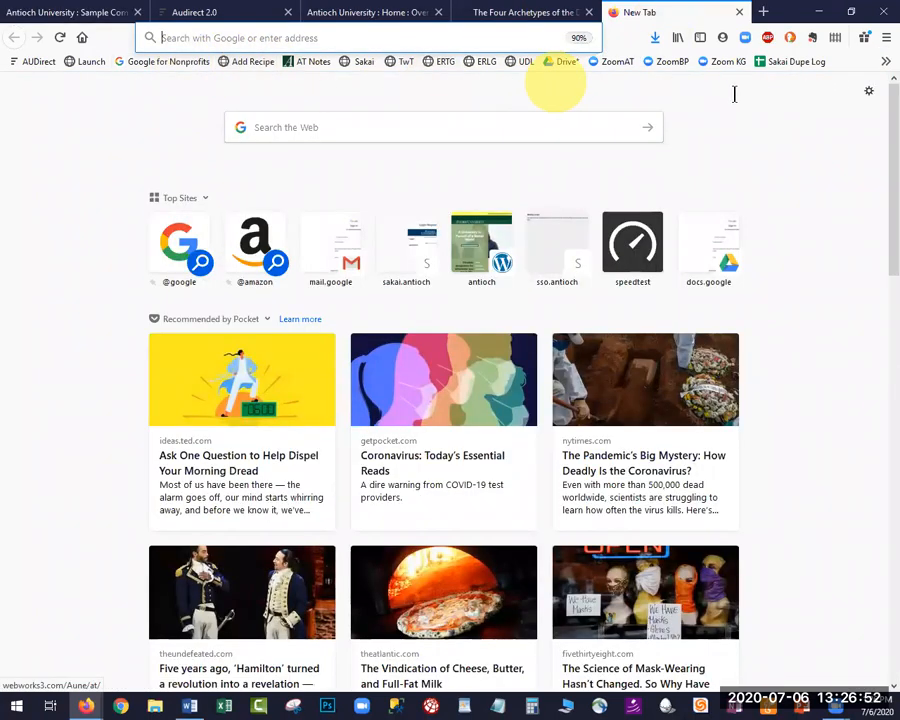
{"action": "left_click", "coordinate": [886, 62]}
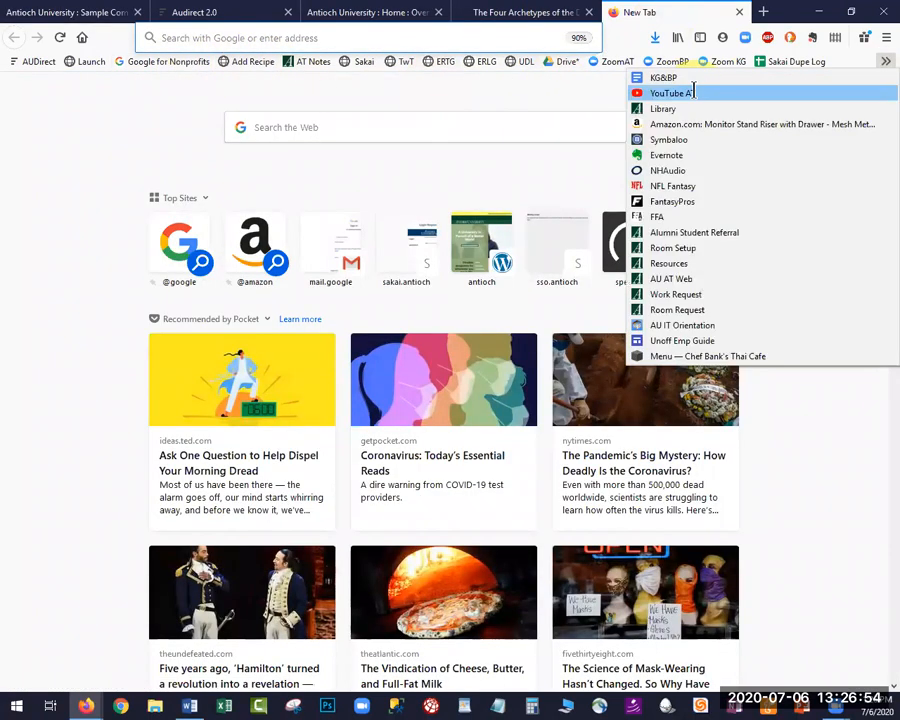
{"action": "left_click", "coordinate": [693, 92]}
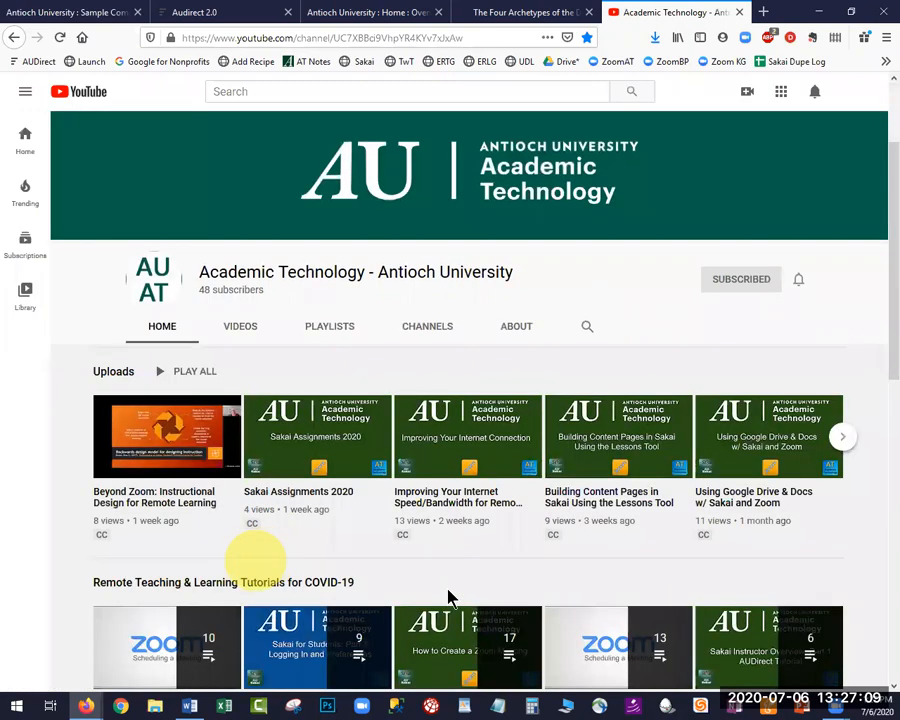
{"action": "left_click", "coordinate": [172, 438]}
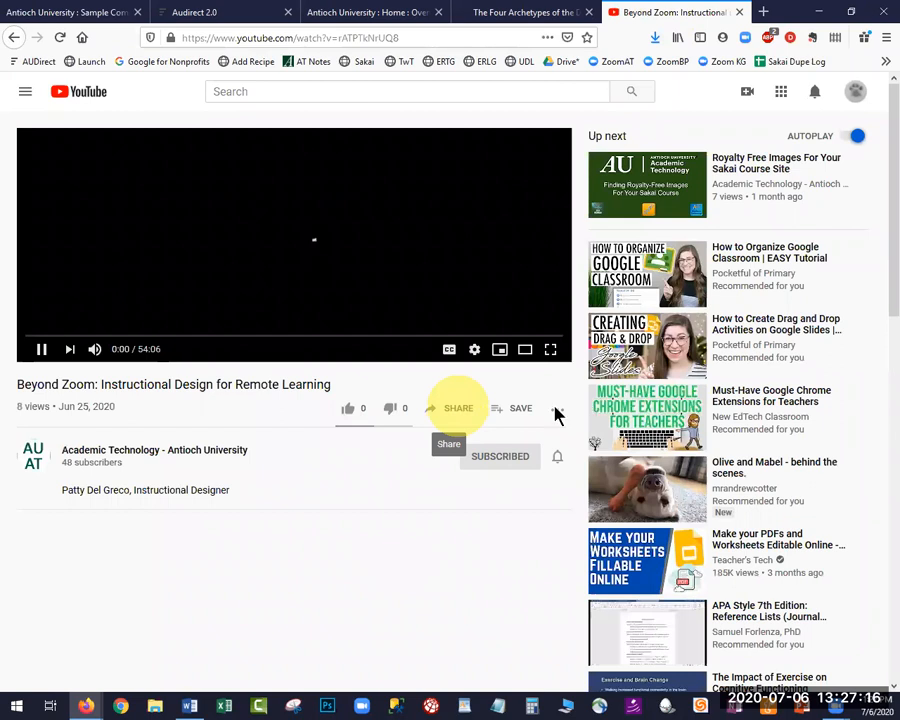
Step: Look at the video's embed code in the sharing options and copy its short share link
{"action": "left_click", "coordinate": [458, 408]}
{"action": "left_click", "coordinate": [586, 409]}
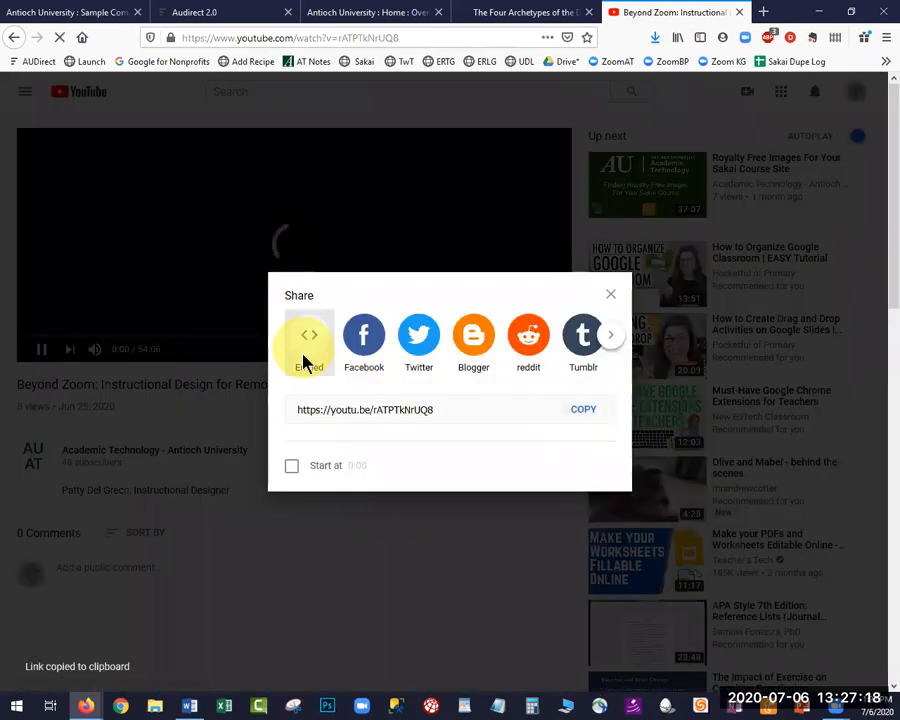
{"action": "left_click", "coordinate": [305, 355]}
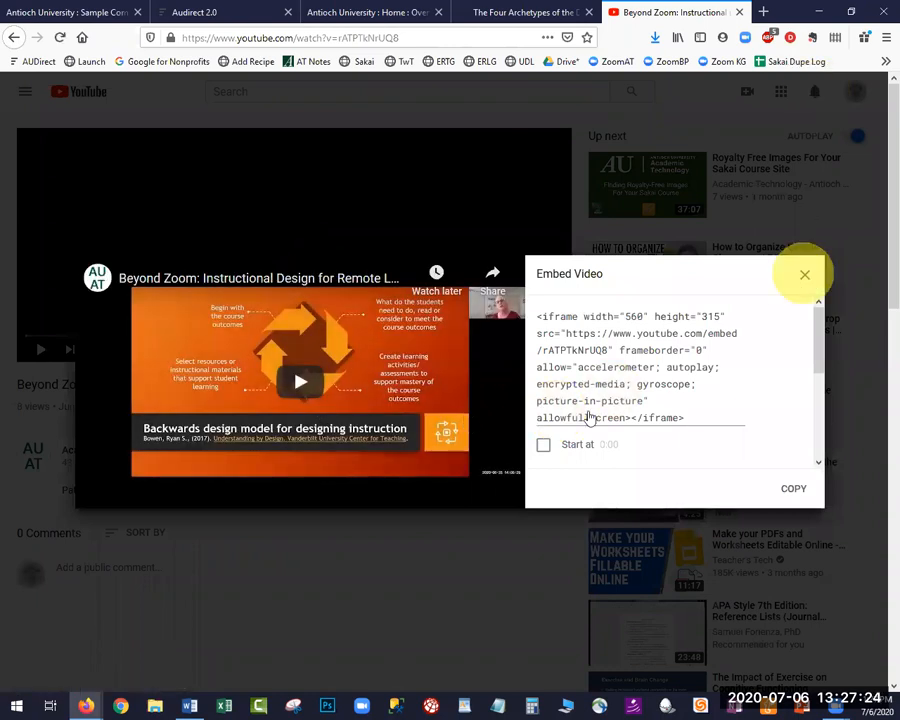
{"action": "left_click", "coordinate": [804, 275]}
{"action": "left_click", "coordinate": [587, 412]}
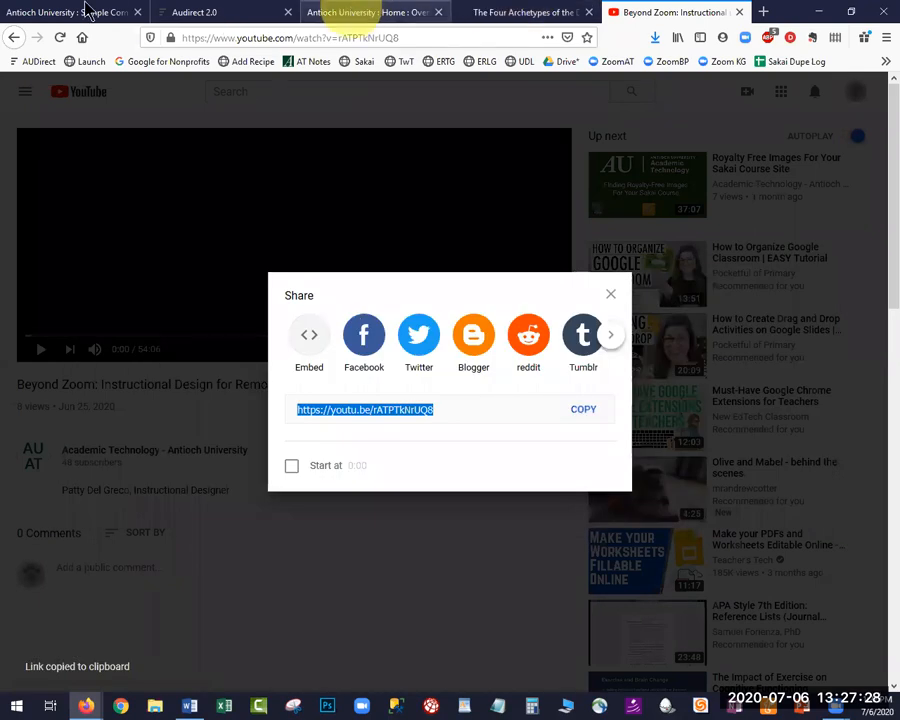
Step: Close the extra Sakai home page and embed the copied YouTube link on the lesson page above the W1 Writing Assignment
{"action": "left_click", "coordinate": [330, 12]}
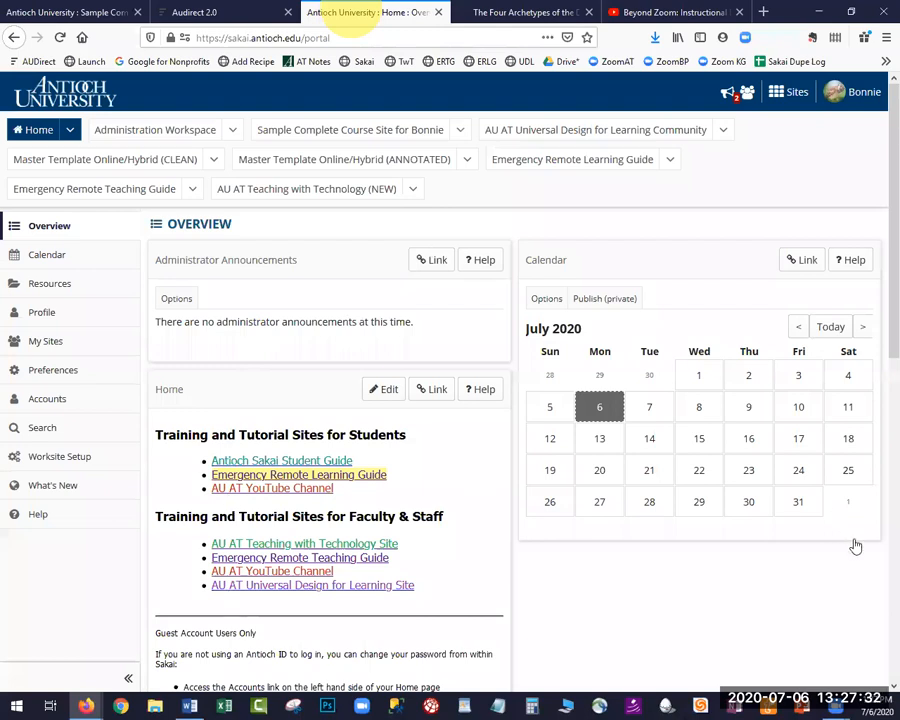
{"action": "key", "text": "ctrl+w"}
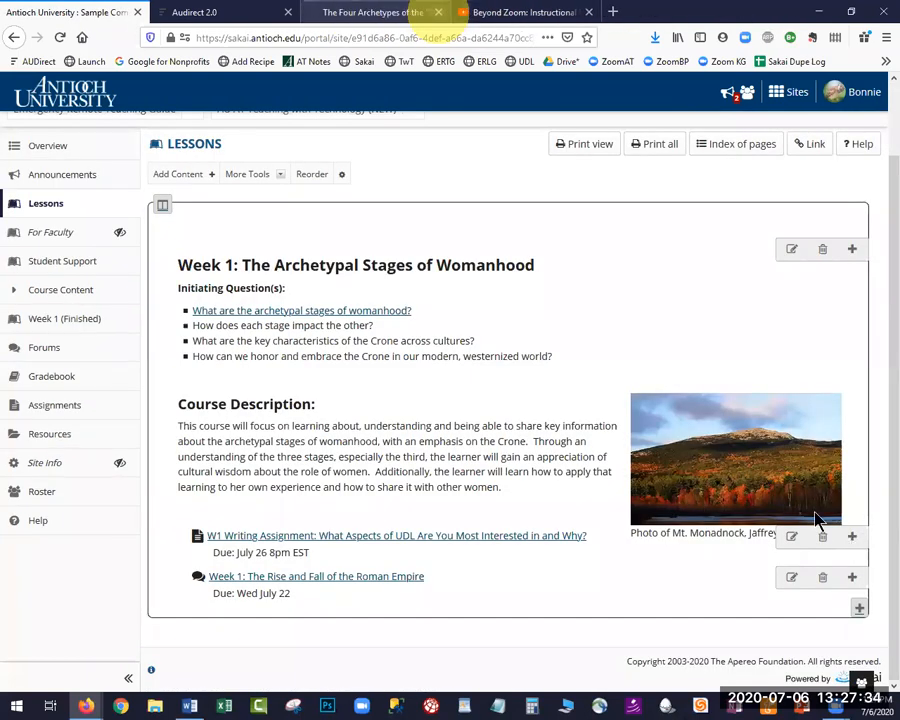
{"action": "left_click", "coordinate": [207, 240]}
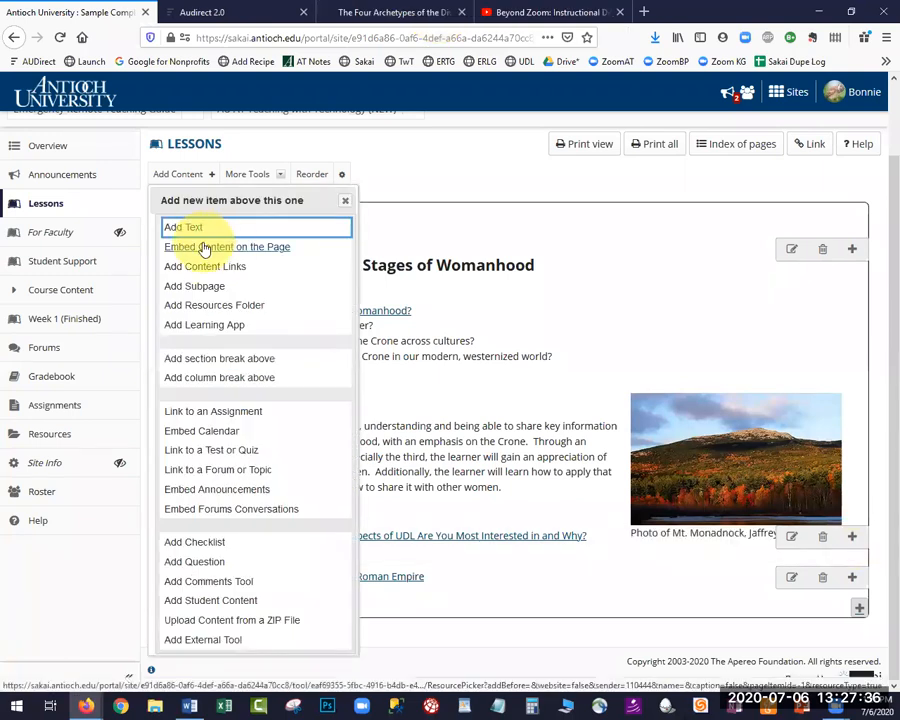
{"action": "left_click", "coordinate": [207, 246]}
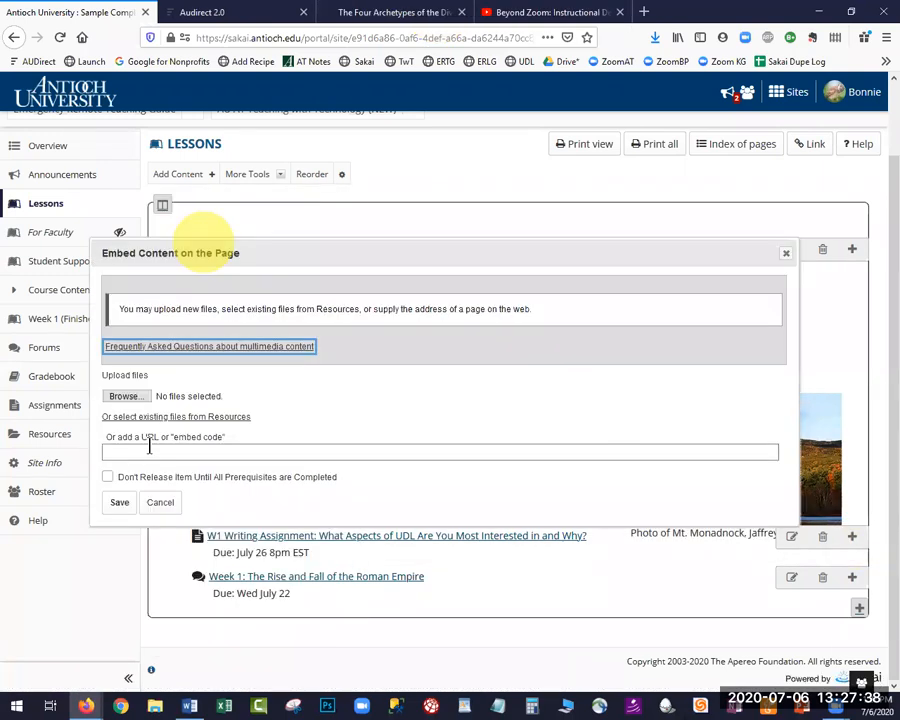
{"action": "left_click", "coordinate": [149, 451]}
{"action": "key", "text": "ctrl+v"}
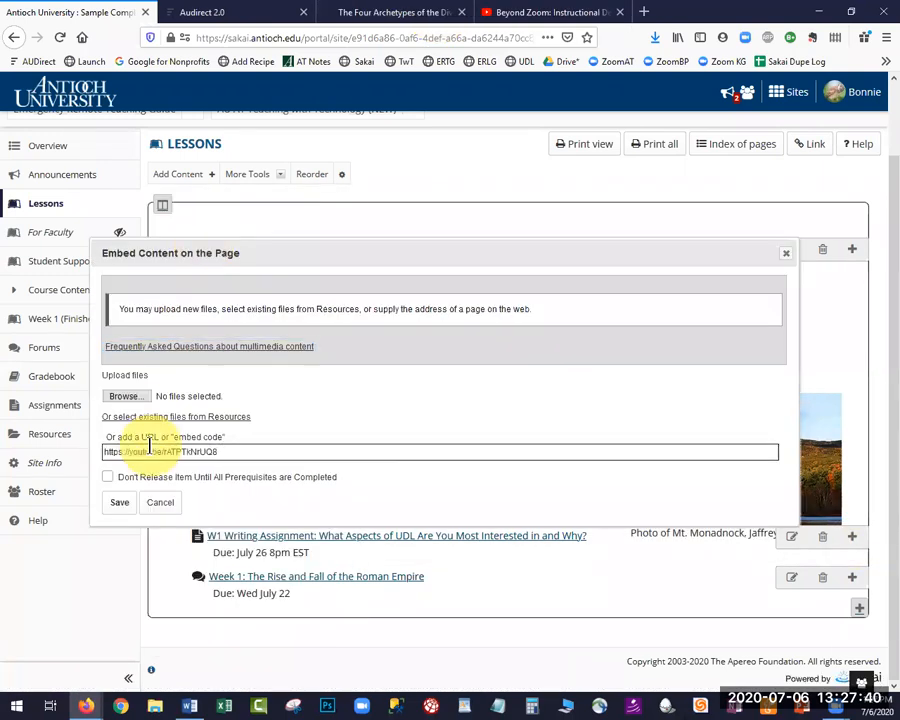
{"action": "left_click", "coordinate": [118, 504]}
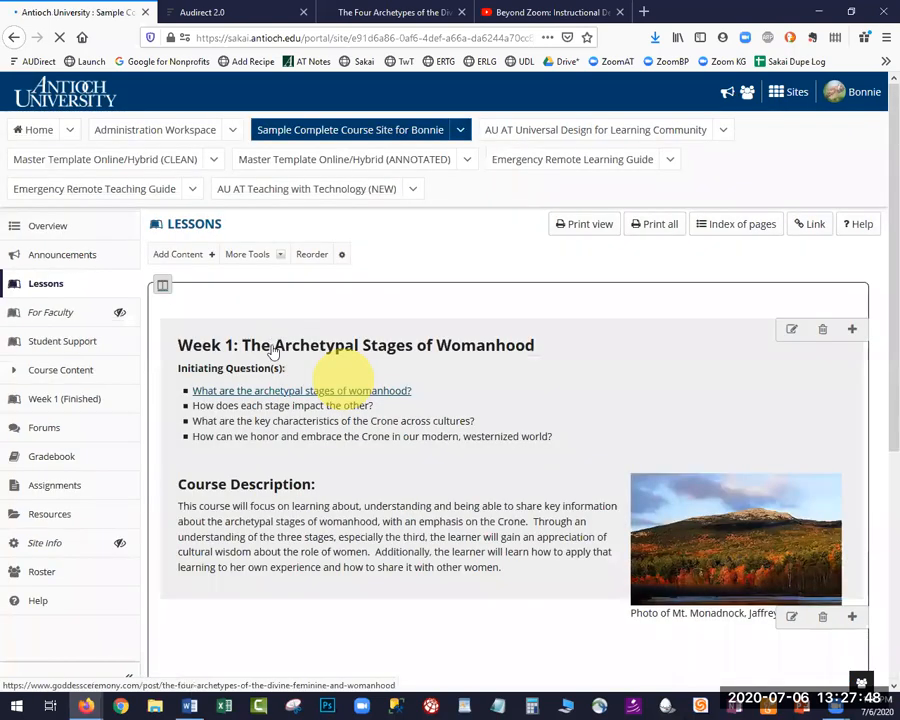
Step: Open the embedded YouTube video's settings and set its width to 400
{"action": "scroll", "coordinate": [273, 351], "scroll_direction": "down", "scroll_amount": 5}
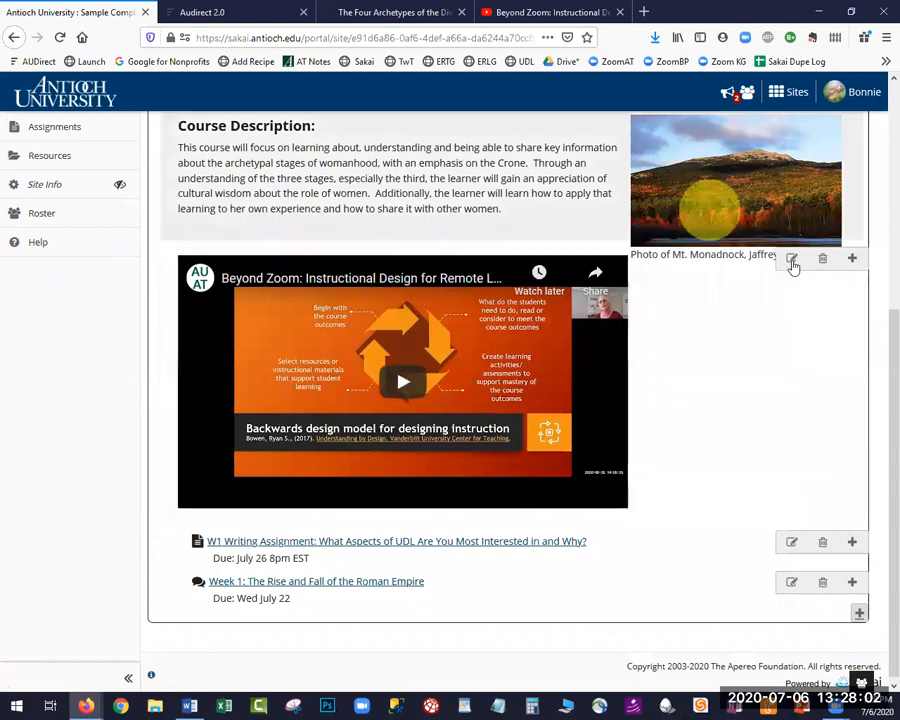
{"action": "left_click", "coordinate": [792, 262]}
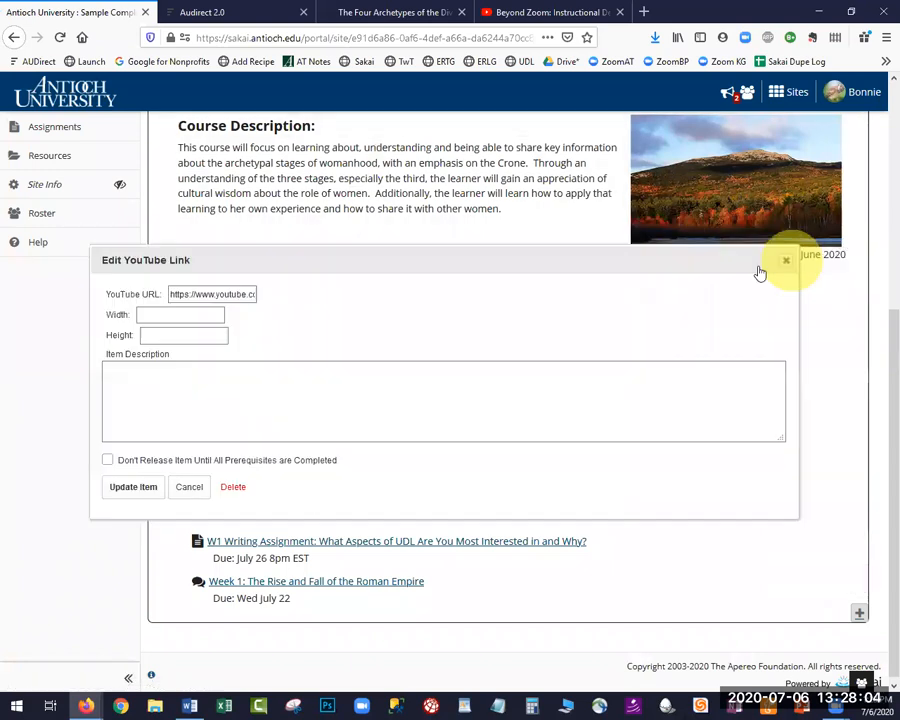
{"action": "left_click", "coordinate": [146, 318]}
{"action": "type", "text": "400"}
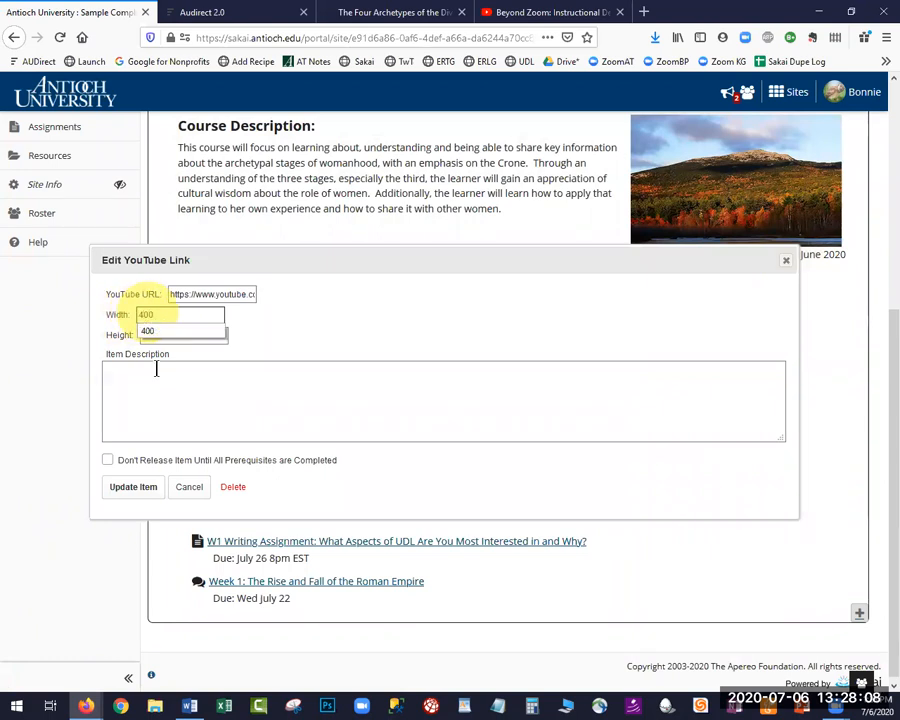
Step: Give the video the description "Please watch this video BEFORE you post to this week's forum topic." and update the item
{"action": "left_click", "coordinate": [156, 369]}
{"action": "type", "text": "PLease watch this video"}
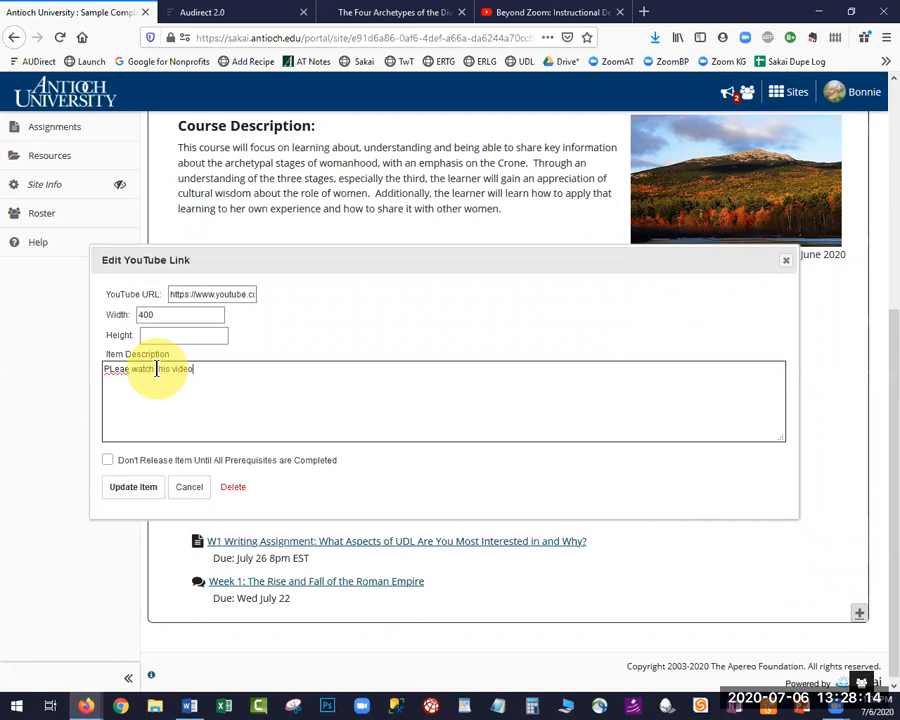
{"action": "type", "text": " BEFORE you post to this "}
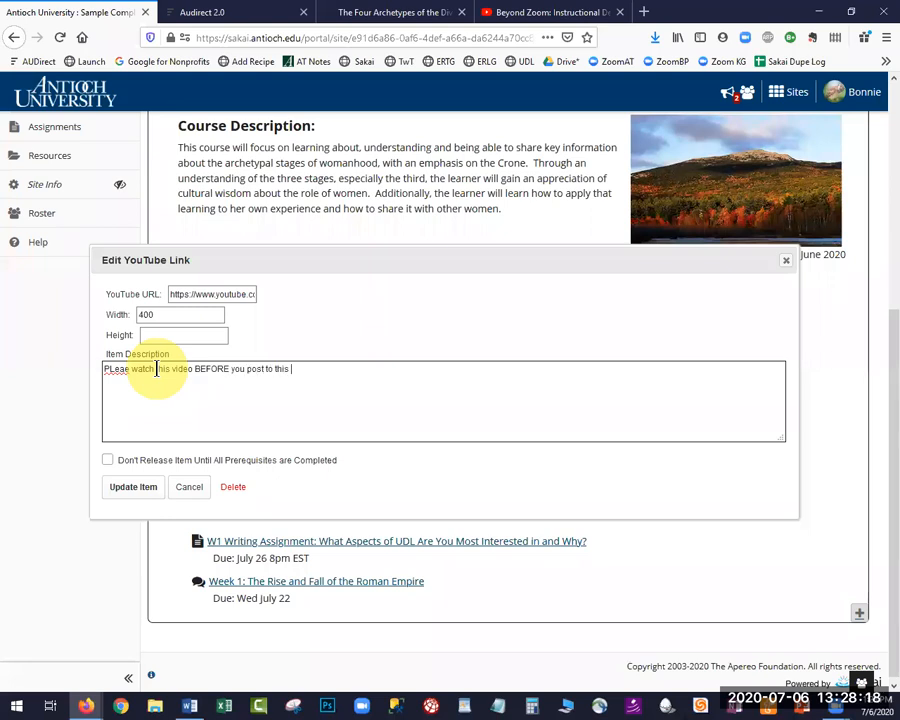
{"action": "type", "text": "week's forum topic."}
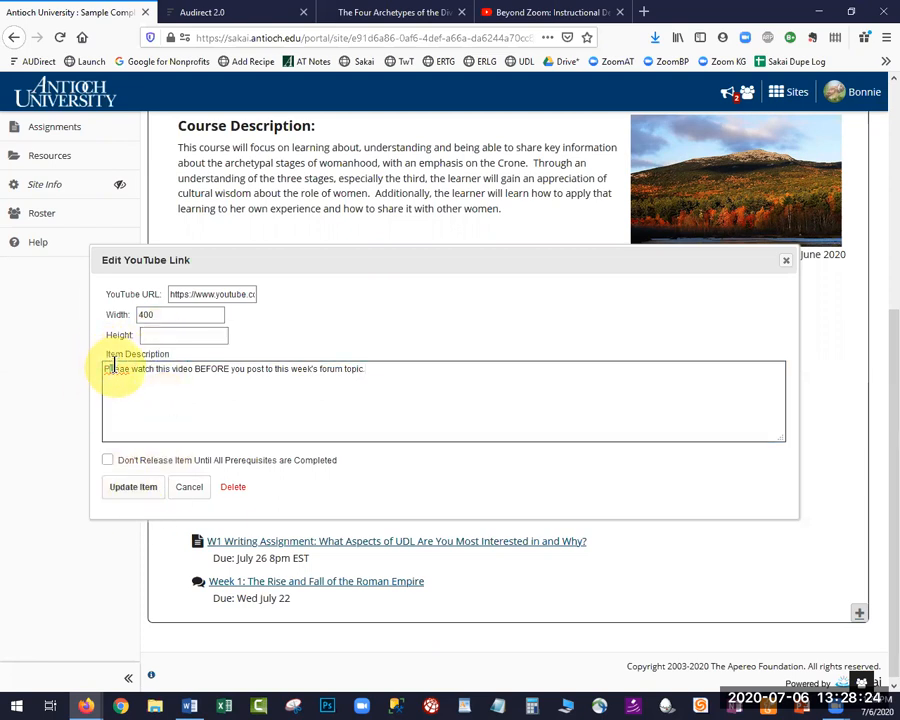
{"action": "key", "text": "BackSpace"}
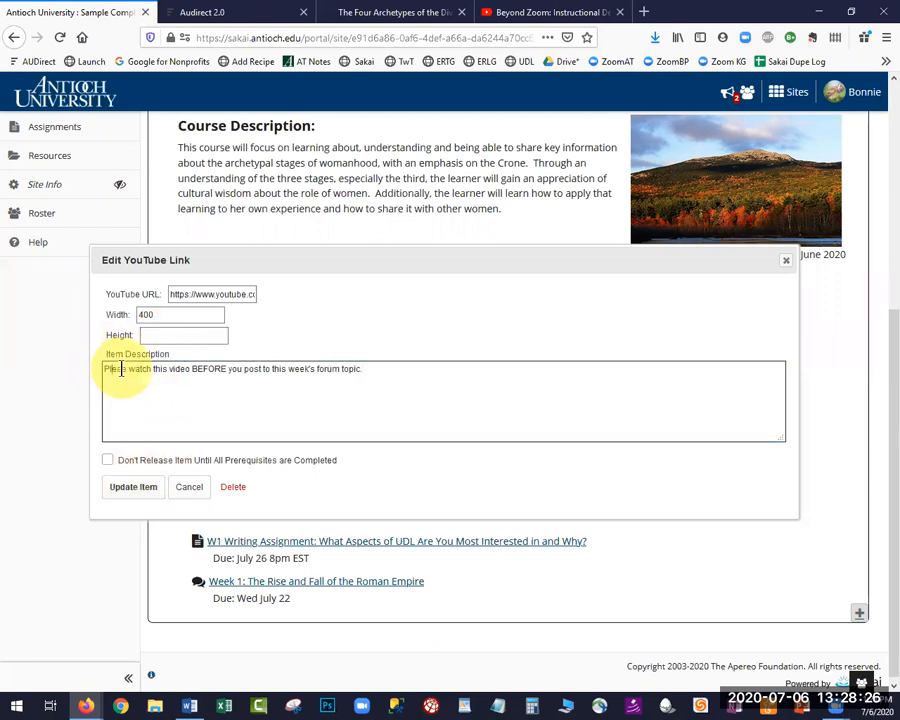
{"action": "type", "text": "a"}
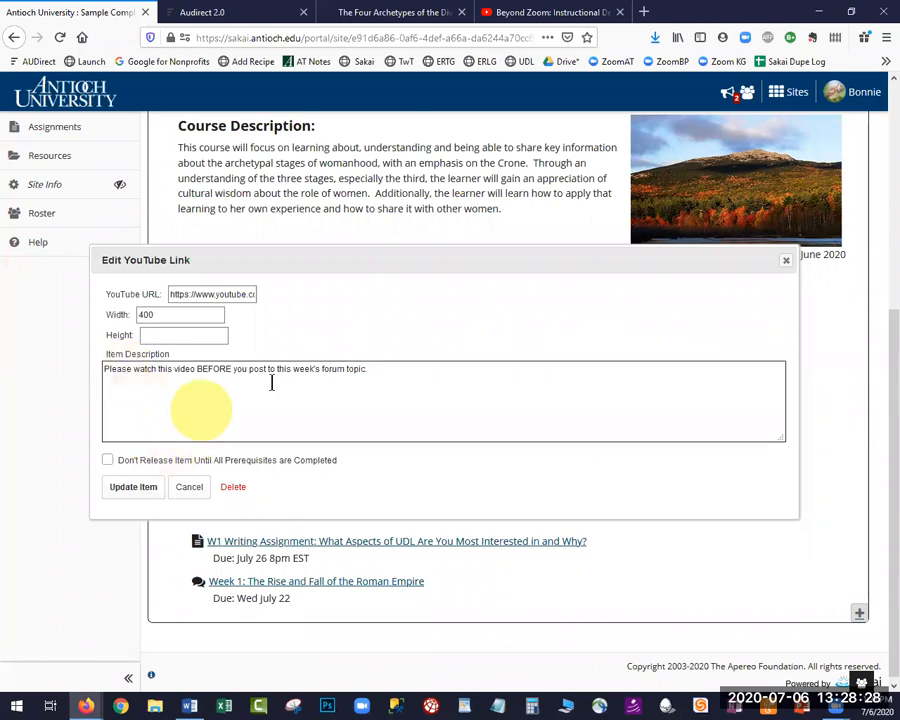
{"action": "left_click", "coordinate": [132, 488]}
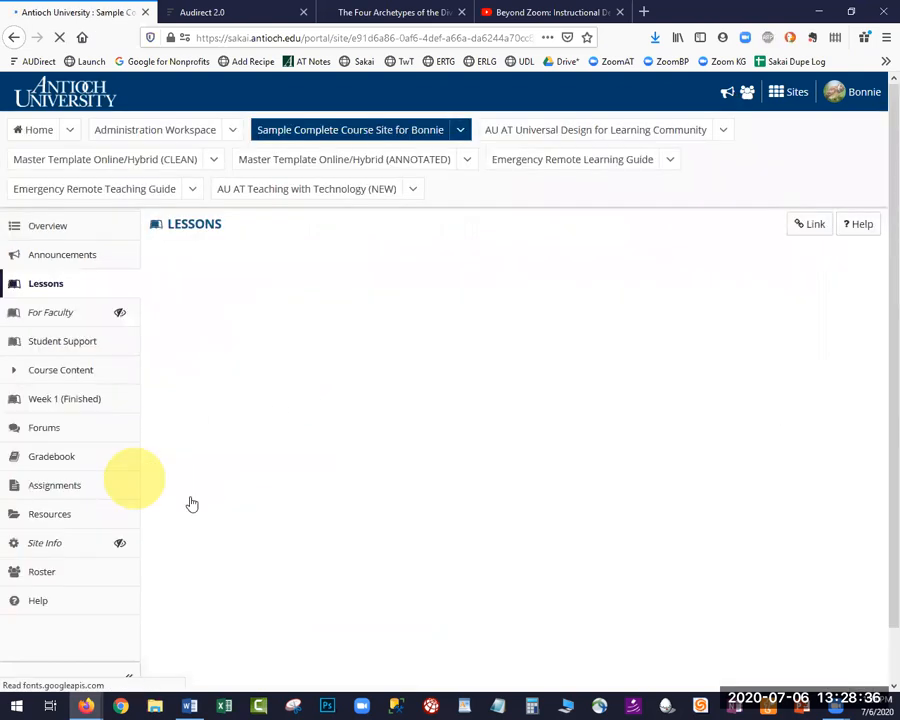
{"action": "scroll", "coordinate": [420, 500], "scroll_direction": "down", "scroll_amount": 3}
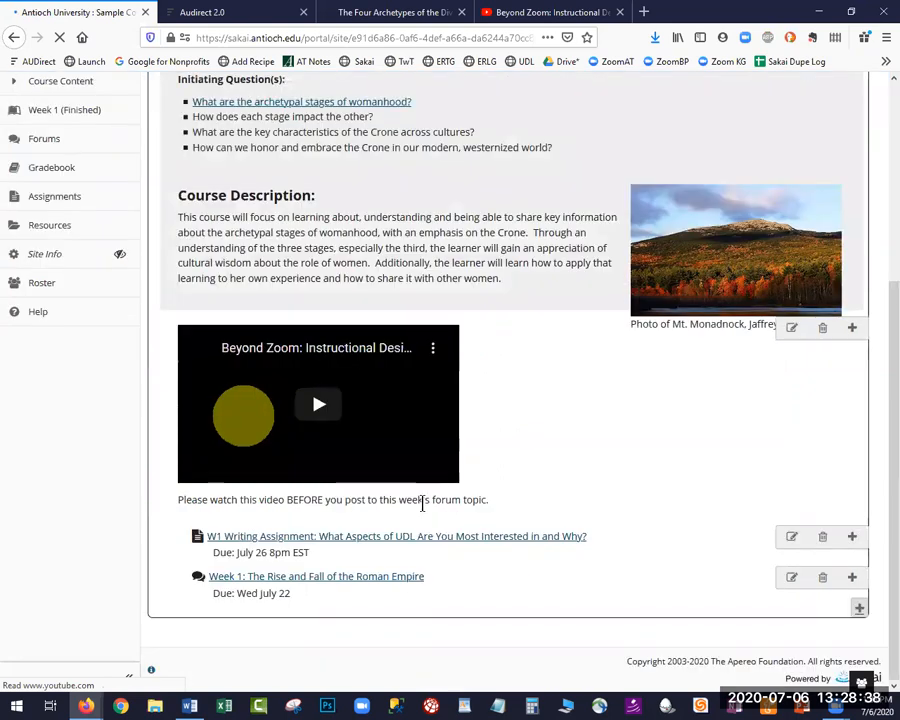
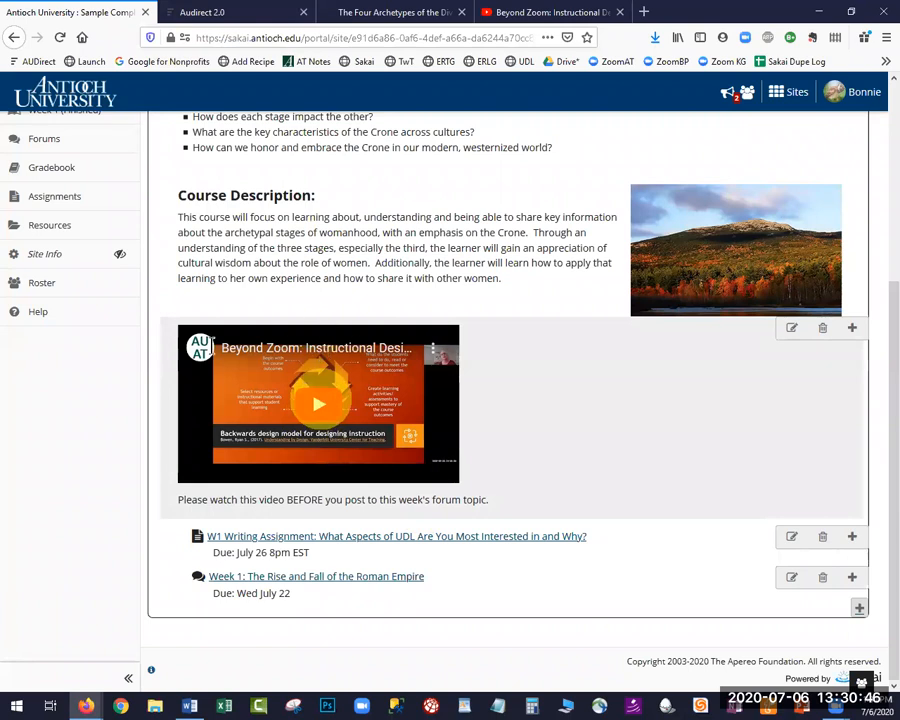
Step: Open the Emergency Remote Teaching Guide from AUDirect and look through its training schedule and recent recordings
{"action": "scroll", "coordinate": [340, 330], "scroll_direction": "up", "scroll_amount": 3}
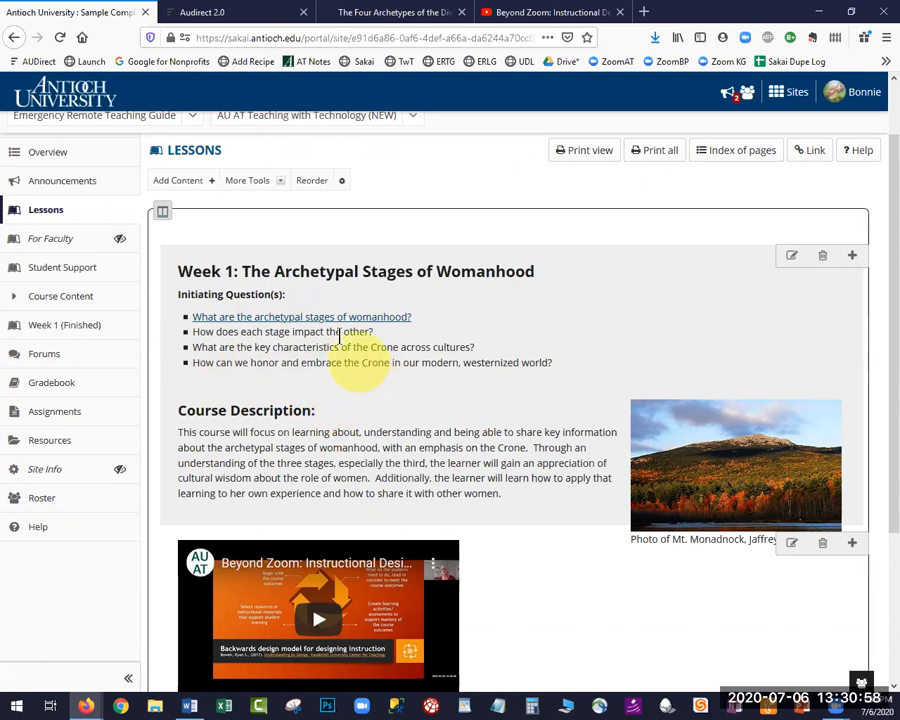
{"action": "left_click", "coordinate": [241, 20]}
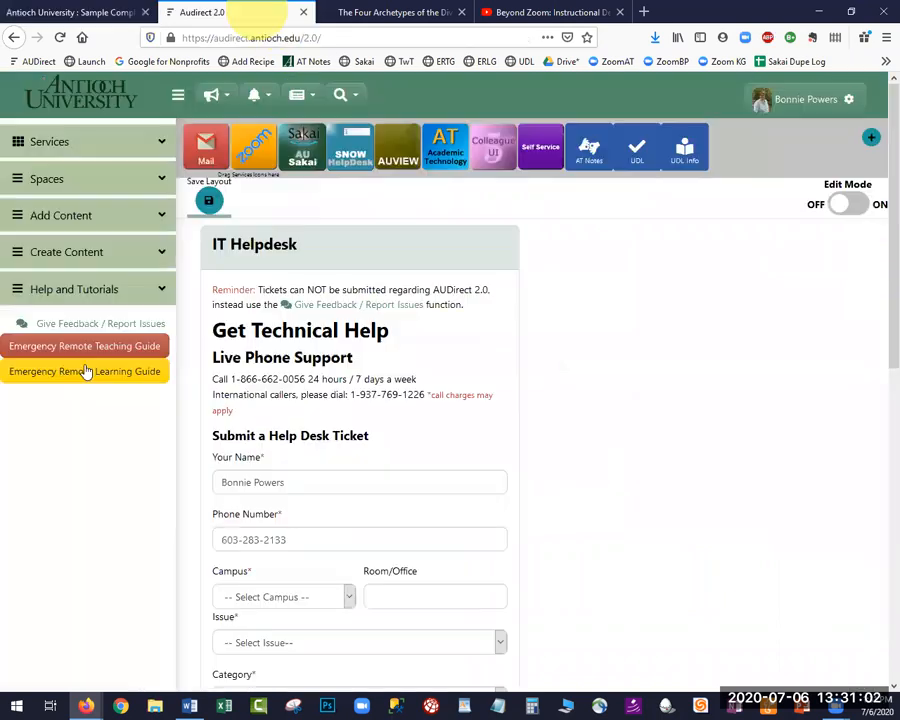
{"action": "left_click", "coordinate": [86, 346]}
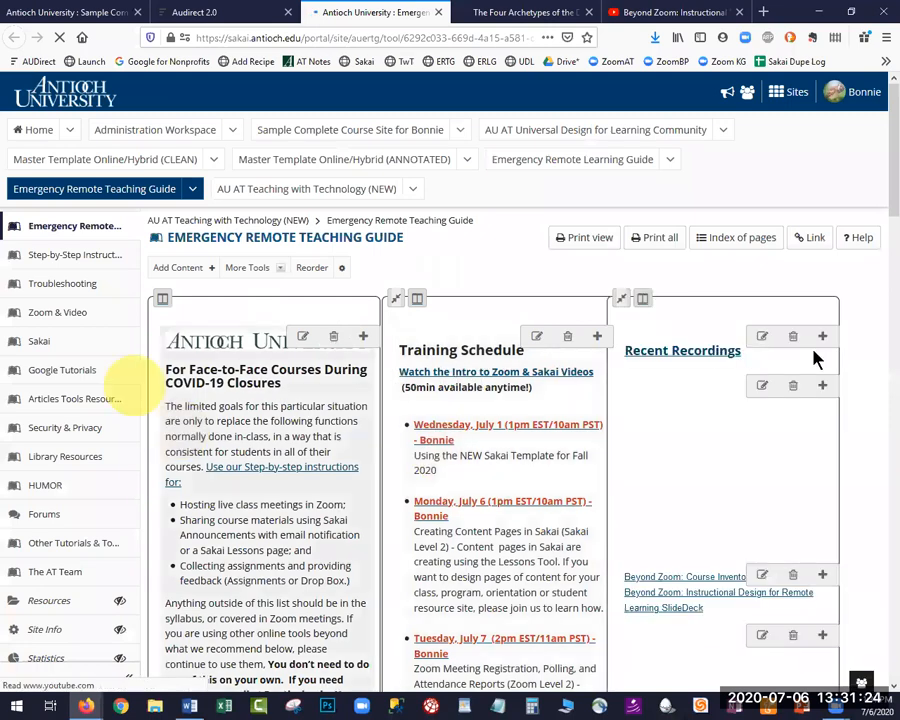
{"action": "scroll", "coordinate": [788, 303], "scroll_direction": "down", "scroll_amount": 1}
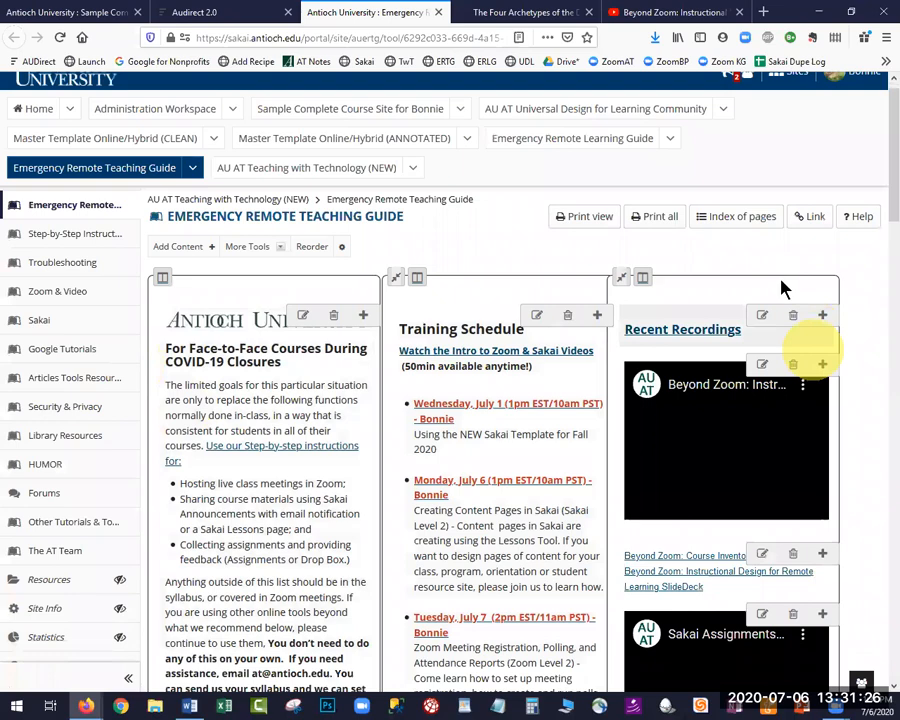
{"action": "scroll", "coordinate": [785, 300], "scroll_direction": "down", "scroll_amount": 3}
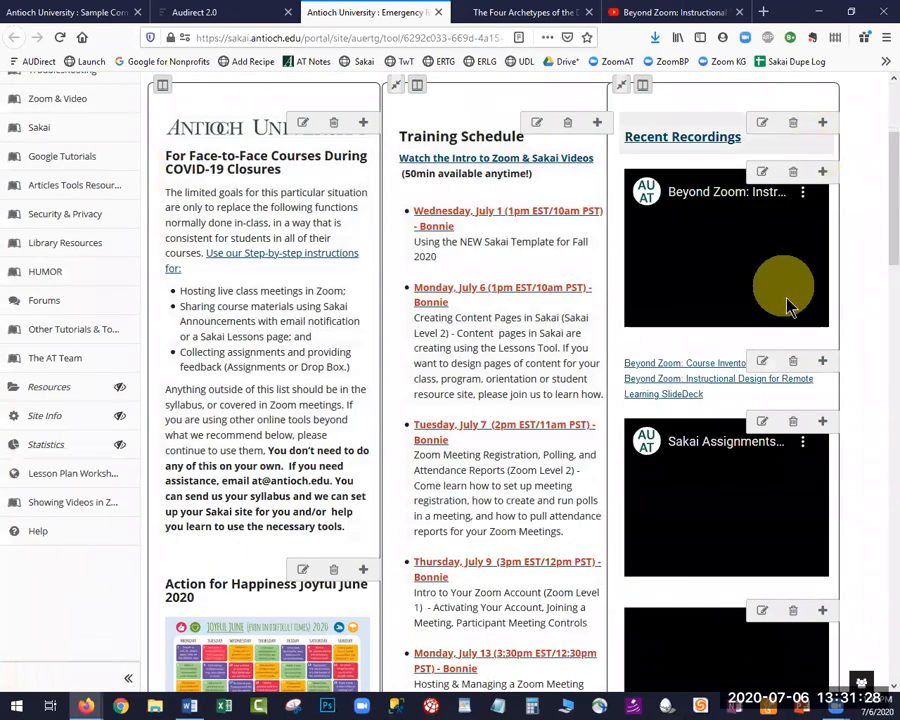
{"action": "scroll", "coordinate": [788, 305], "scroll_direction": "down", "scroll_amount": 8}
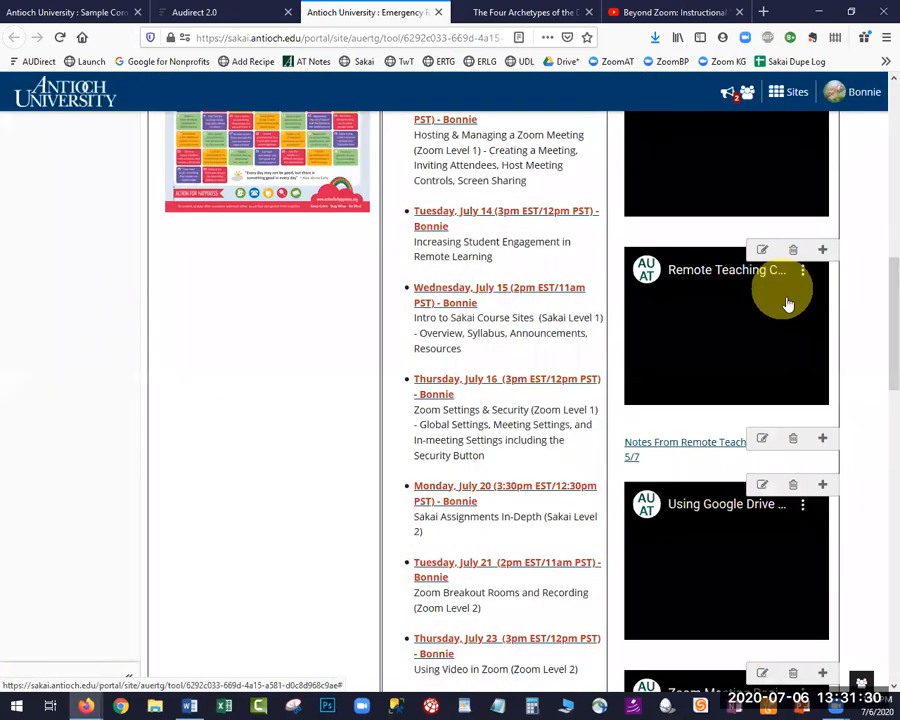
{"action": "scroll", "coordinate": [788, 304], "scroll_direction": "down", "scroll_amount": 7}
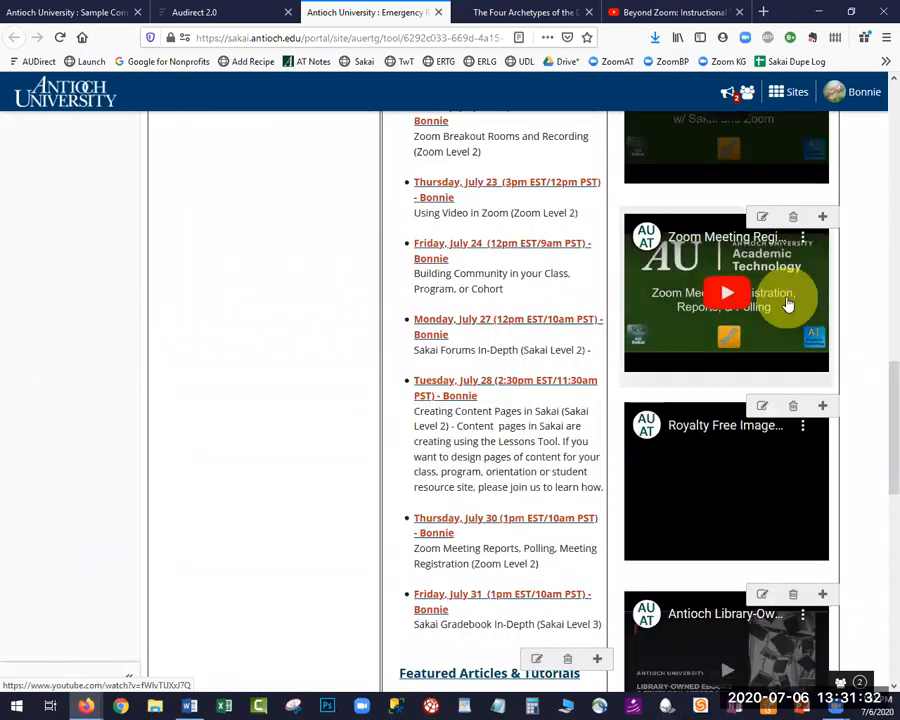
Step: Finish looking through the Emergency Remote Teaching Guide and review the sample course's Week 1 lesson page from its heading to the linked forum topic
{"action": "scroll", "coordinate": [788, 300], "scroll_direction": "up", "scroll_amount": 5}
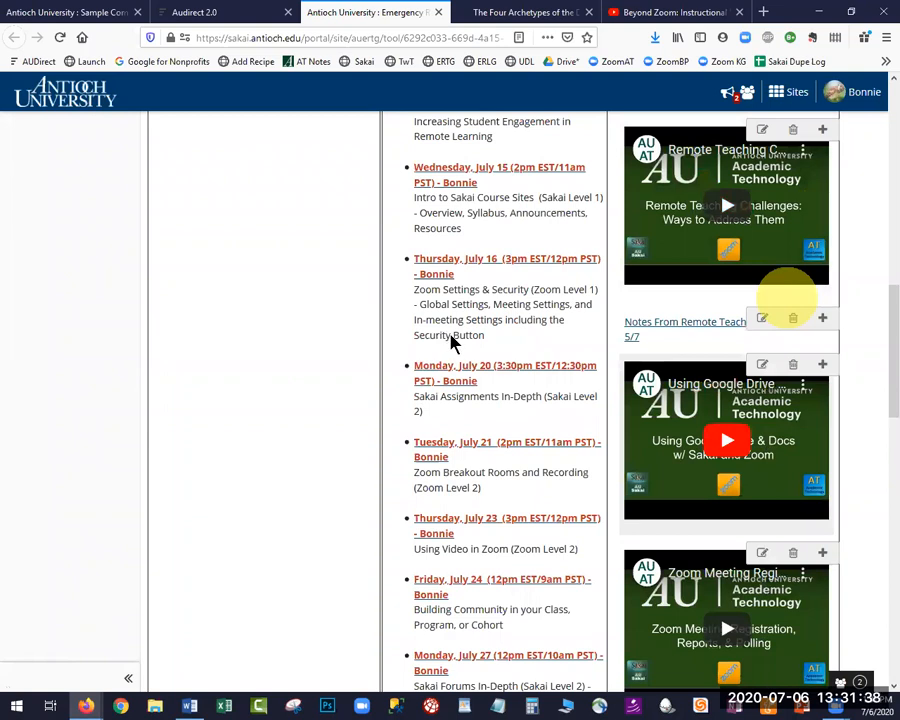
{"action": "scroll", "coordinate": [452, 343], "scroll_direction": "up", "scroll_amount": 10}
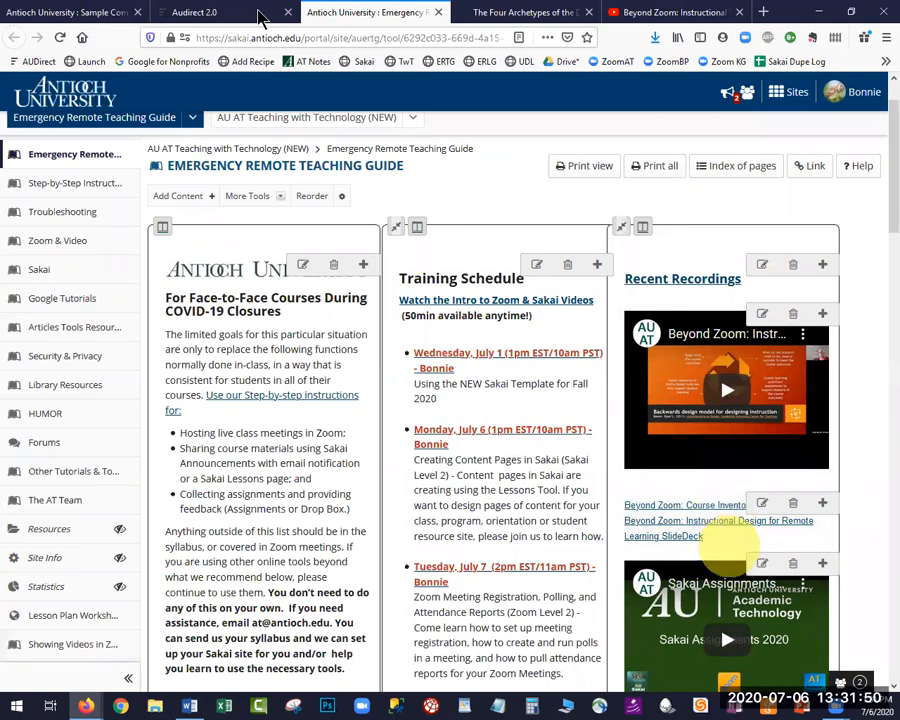
{"action": "scroll", "coordinate": [353, 219], "scroll_direction": "down", "scroll_amount": 1}
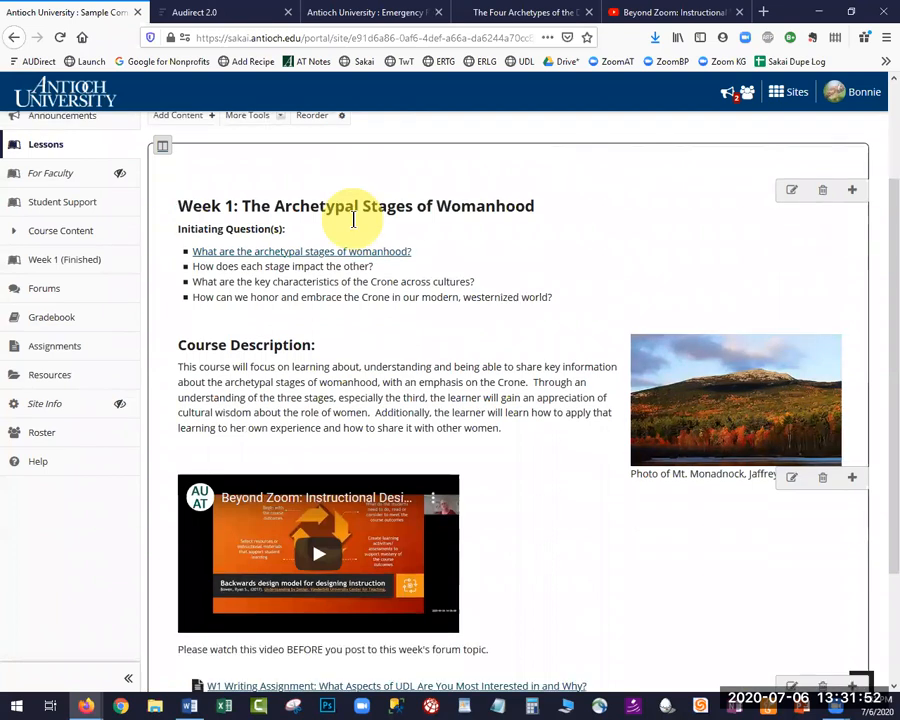
{"action": "scroll", "coordinate": [353, 217], "scroll_direction": "down", "scroll_amount": 1}
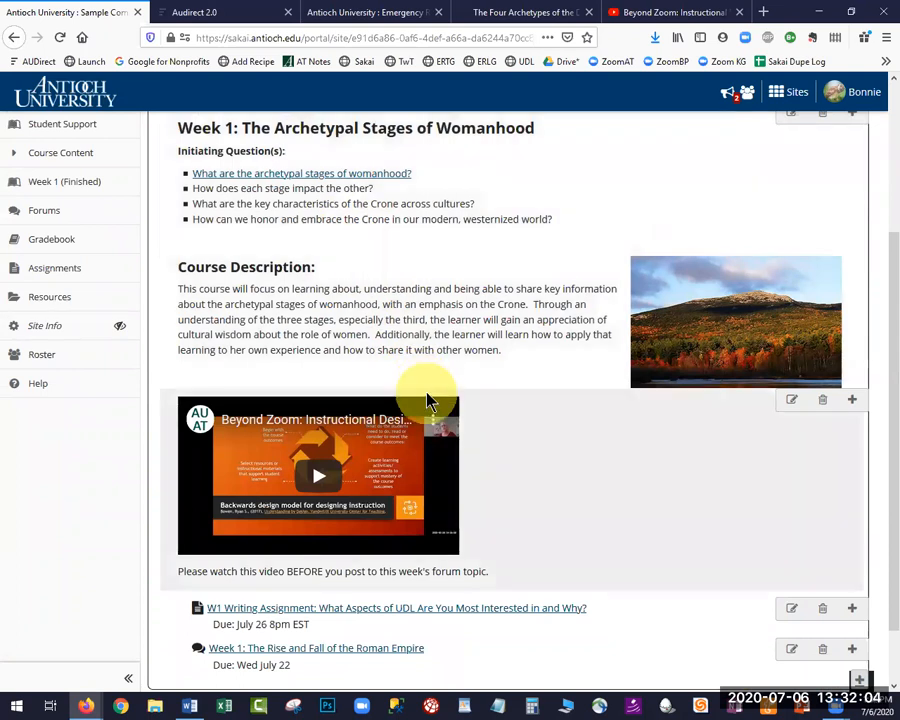
{"action": "scroll", "coordinate": [351, 343], "scroll_direction": "up", "scroll_amount": 3}
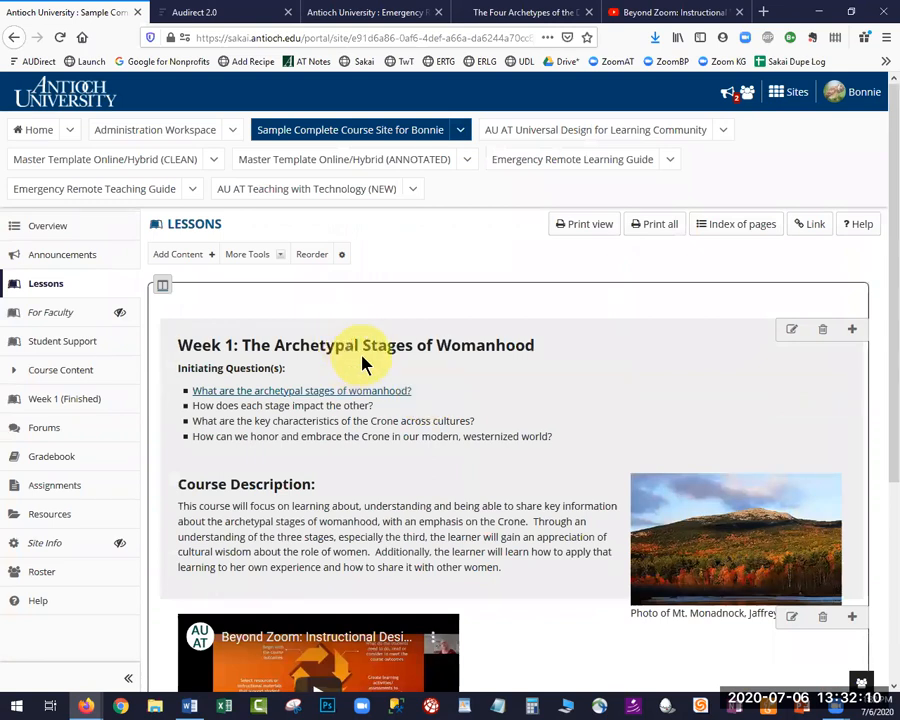
{"action": "scroll", "coordinate": [368, 420], "scroll_direction": "down", "scroll_amount": 1}
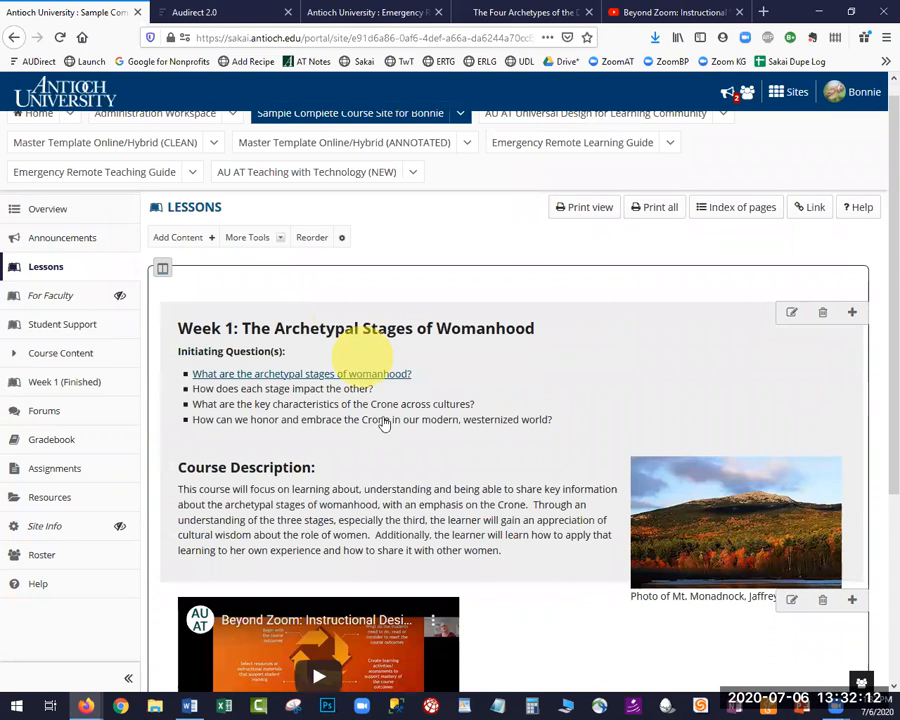
{"action": "scroll", "coordinate": [384, 423], "scroll_direction": "down", "scroll_amount": 3}
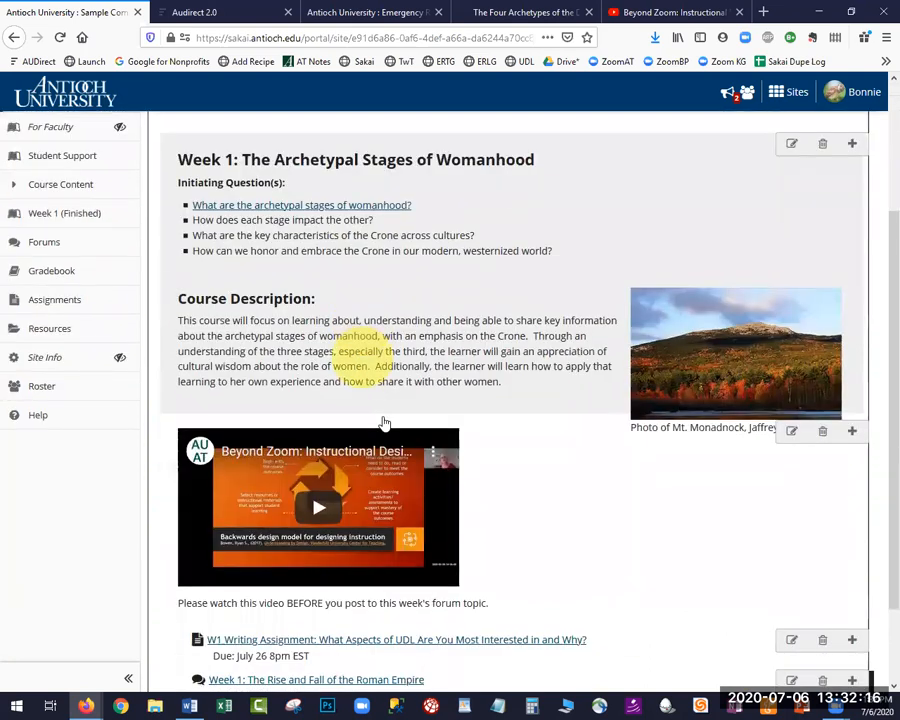
{"action": "scroll", "coordinate": [384, 423], "scroll_direction": "down", "scroll_amount": 2}
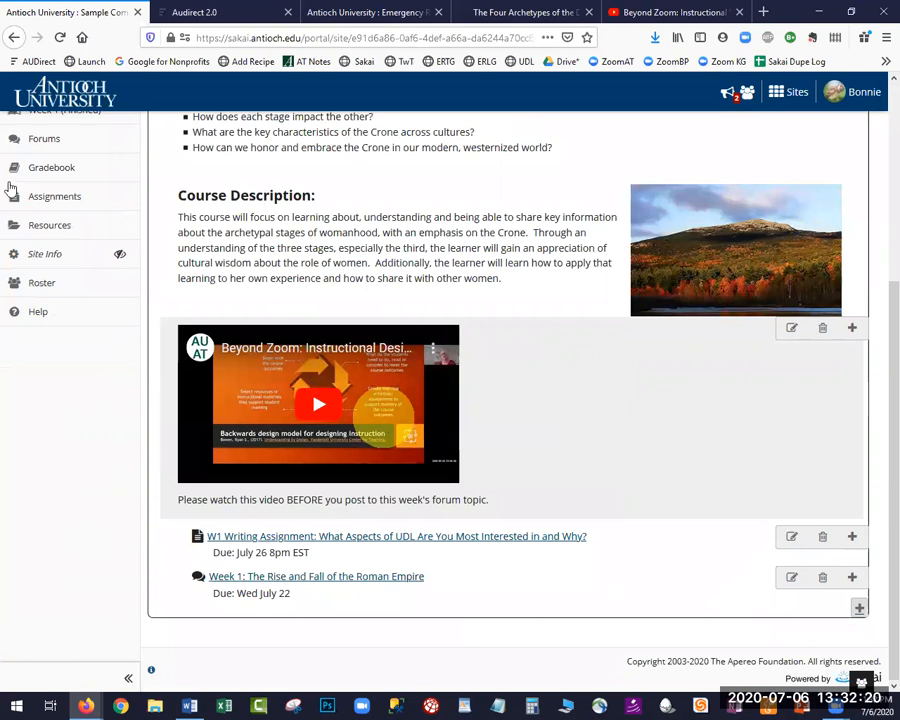
Step: Open the course's Forums and bring up the description editor in the General Discussion topic's settings
{"action": "scroll", "coordinate": [66, 287], "scroll_direction": "up", "scroll_amount": 3}
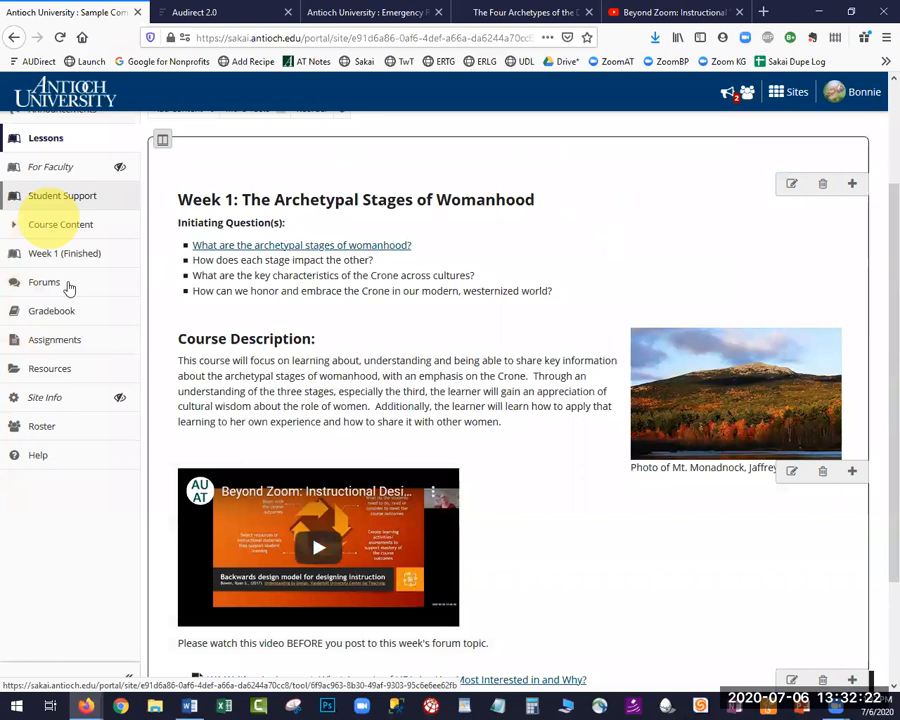
{"action": "left_click", "coordinate": [71, 284]}
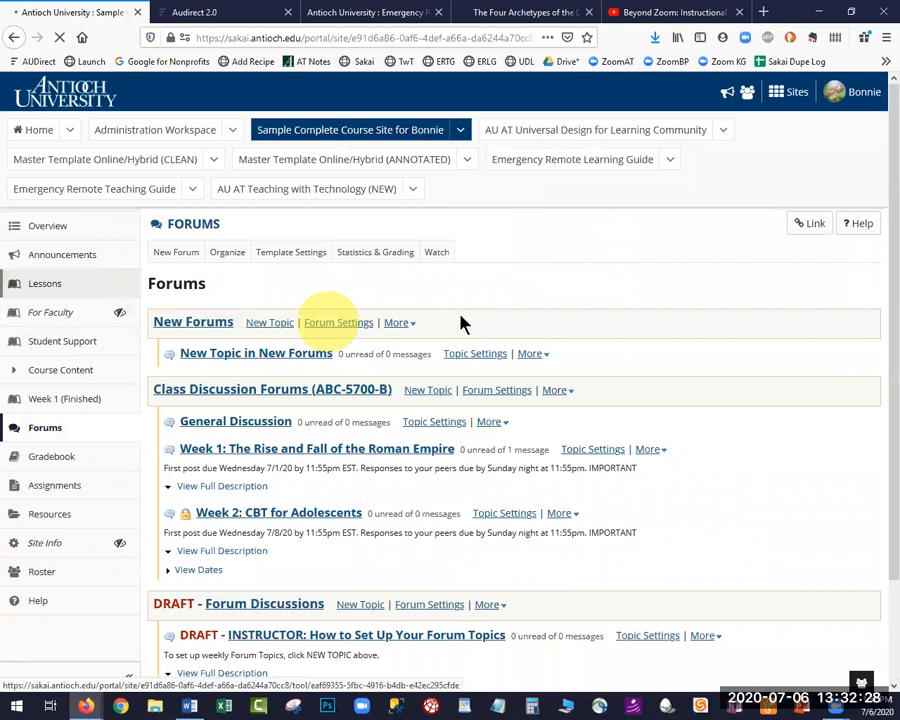
{"action": "scroll", "coordinate": [455, 325], "scroll_direction": "down", "scroll_amount": 2}
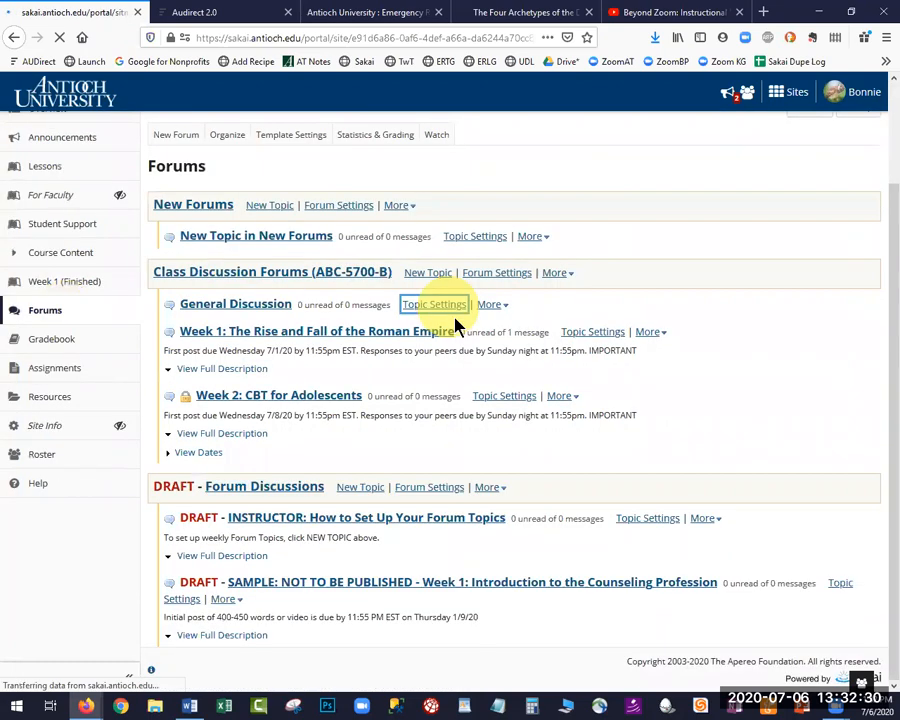
{"action": "left_click", "coordinate": [455, 325]}
{"action": "scroll", "coordinate": [455, 325], "scroll_direction": "down", "scroll_amount": 4}
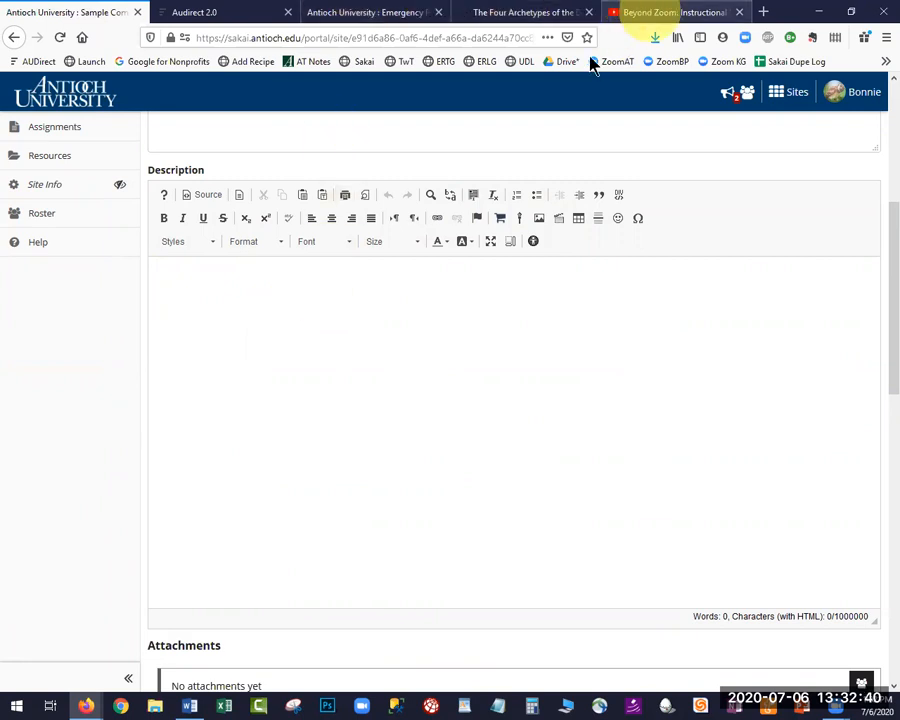
Step: Switch to YouTube and copy the full iframe embed code of the video "Beyond Zoom: Instructional Design for Remote Learning"
{"action": "left_click", "coordinate": [650, 12]}
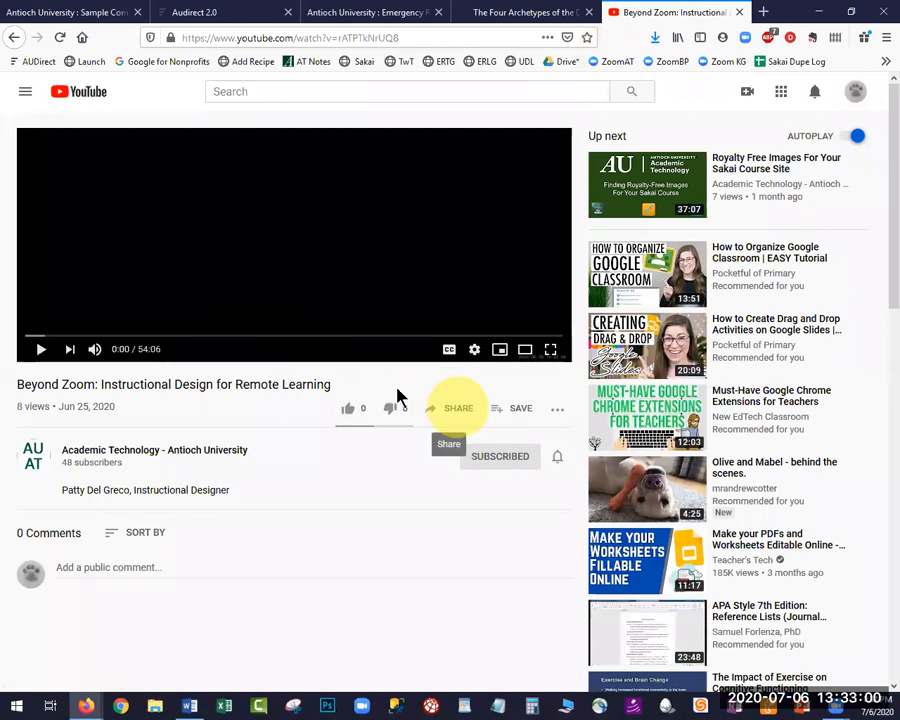
{"action": "left_click", "coordinate": [458, 408]}
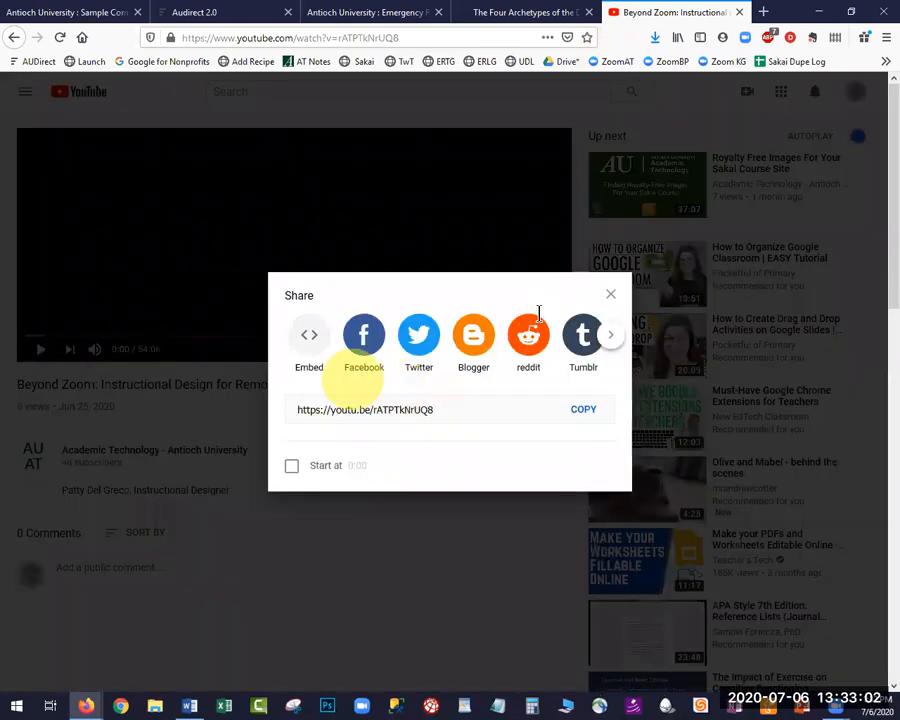
{"action": "left_click", "coordinate": [309, 337]}
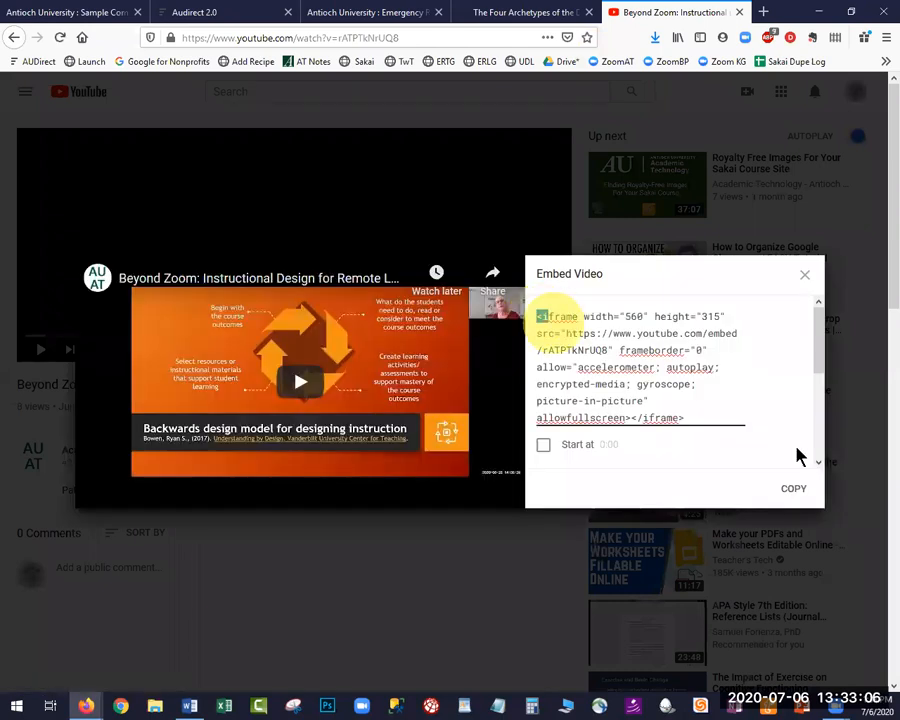
{"action": "left_click_drag", "start_coordinate": [538, 317], "coordinate": [798, 453]}
{"action": "key", "text": "ctrl+c"}
{"action": "left_click", "coordinate": [803, 277]}
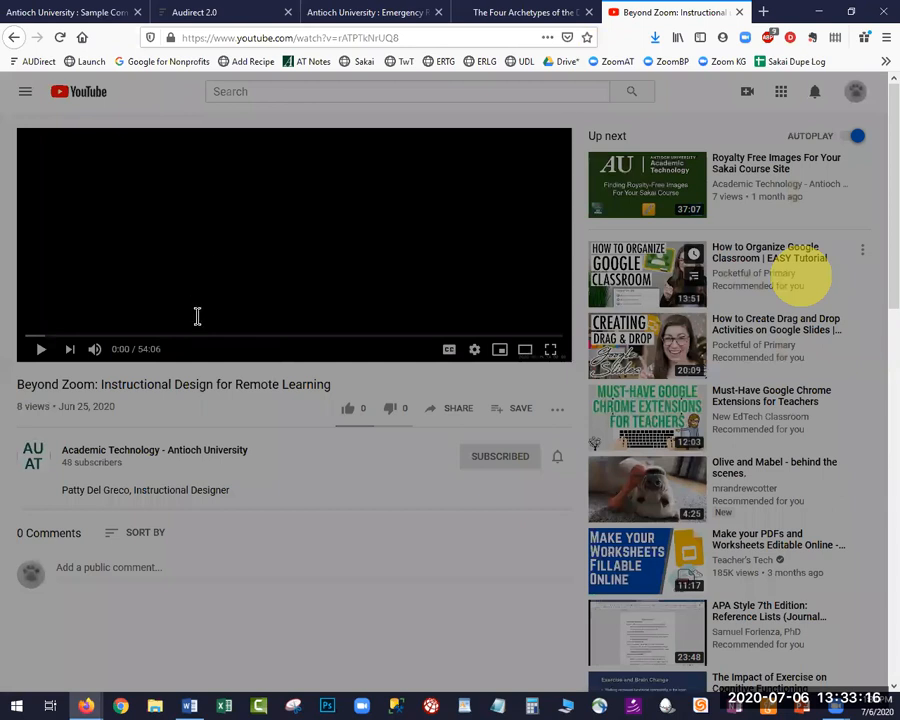
Step: Return to the Sakai topic settings and paste the video's iframe embed code into the description's HTML source
{"action": "left_click", "coordinate": [350, 13]}
{"action": "left_click", "coordinate": [68, 13]}
{"action": "key", "text": "ctrl+v"}
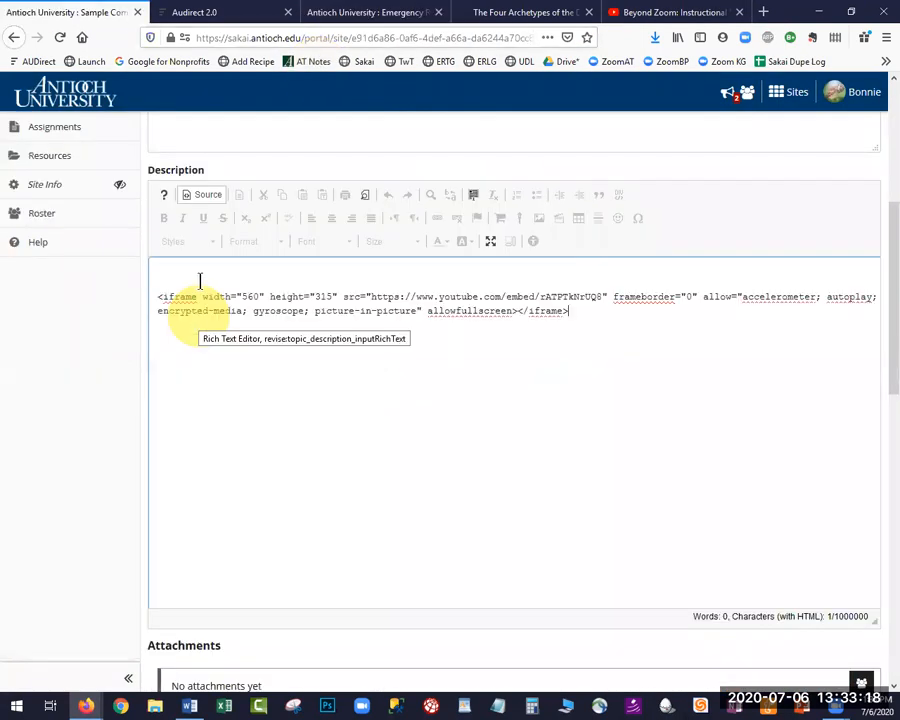
Step: Return the General Discussion topic's description from source code to the rich-text view and save the topic settings
{"action": "left_click", "coordinate": [205, 195]}
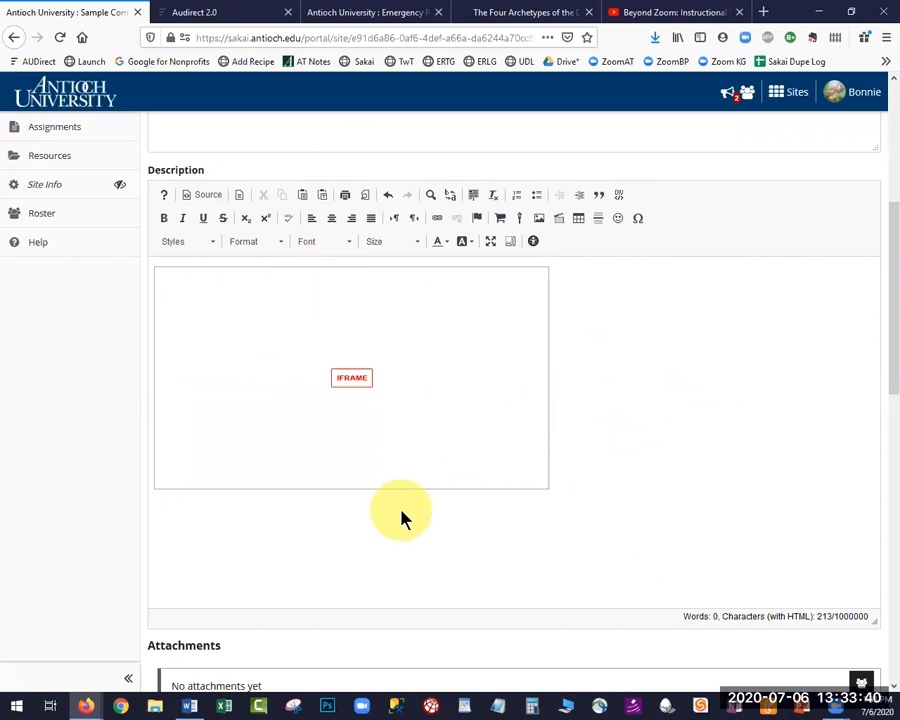
{"action": "scroll", "coordinate": [400, 512], "scroll_direction": "down", "scroll_amount": 2}
{"action": "scroll", "coordinate": [396, 492], "scroll_direction": "down", "scroll_amount": 1}
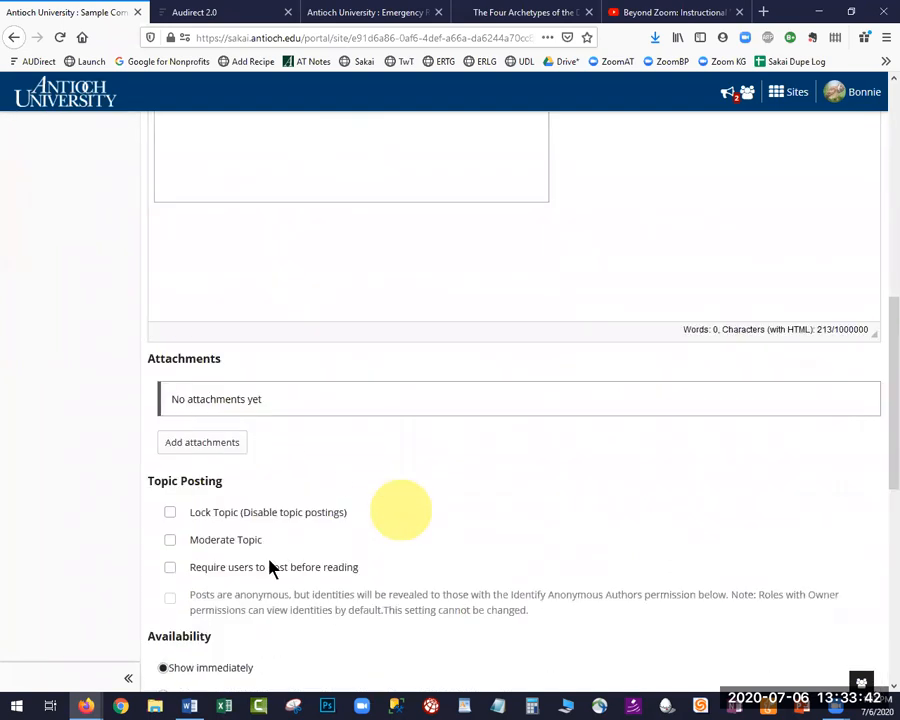
{"action": "scroll", "coordinate": [305, 600], "scroll_direction": "down", "scroll_amount": 2}
{"action": "scroll", "coordinate": [311, 603], "scroll_direction": "up", "scroll_amount": 2}
{"action": "scroll", "coordinate": [318, 598], "scroll_direction": "up", "scroll_amount": 5}
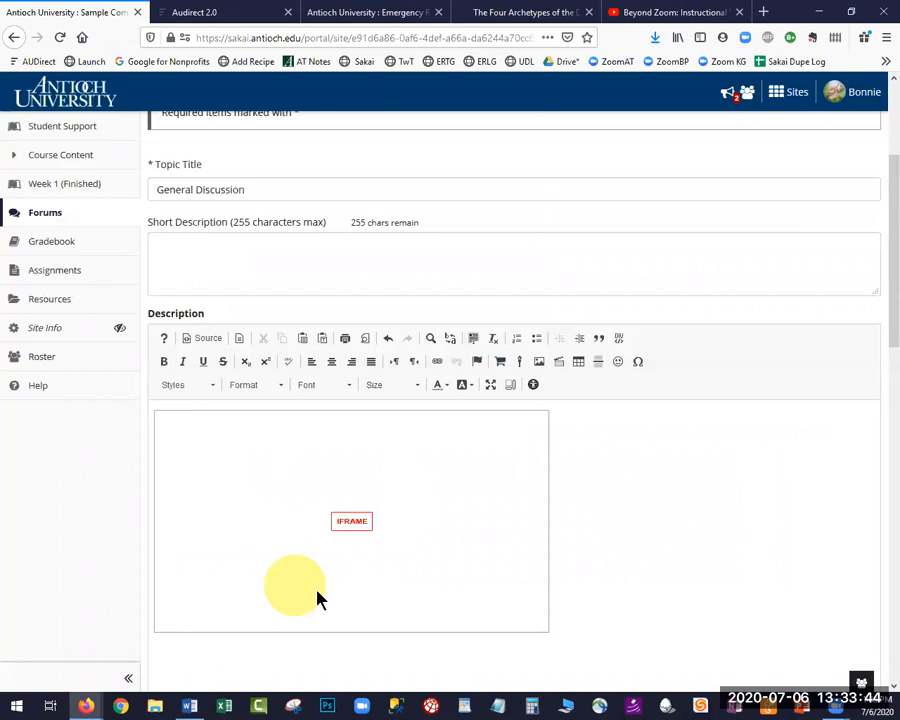
{"action": "scroll", "coordinate": [230, 592], "scroll_direction": "down", "scroll_amount": 5}
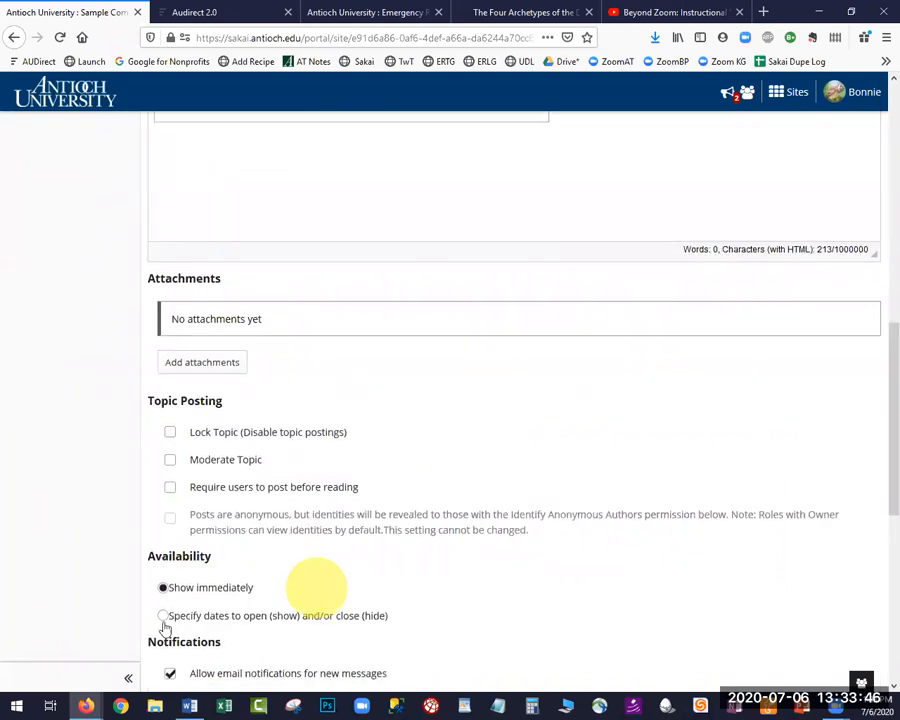
{"action": "scroll", "coordinate": [160, 625], "scroll_direction": "down", "scroll_amount": 5}
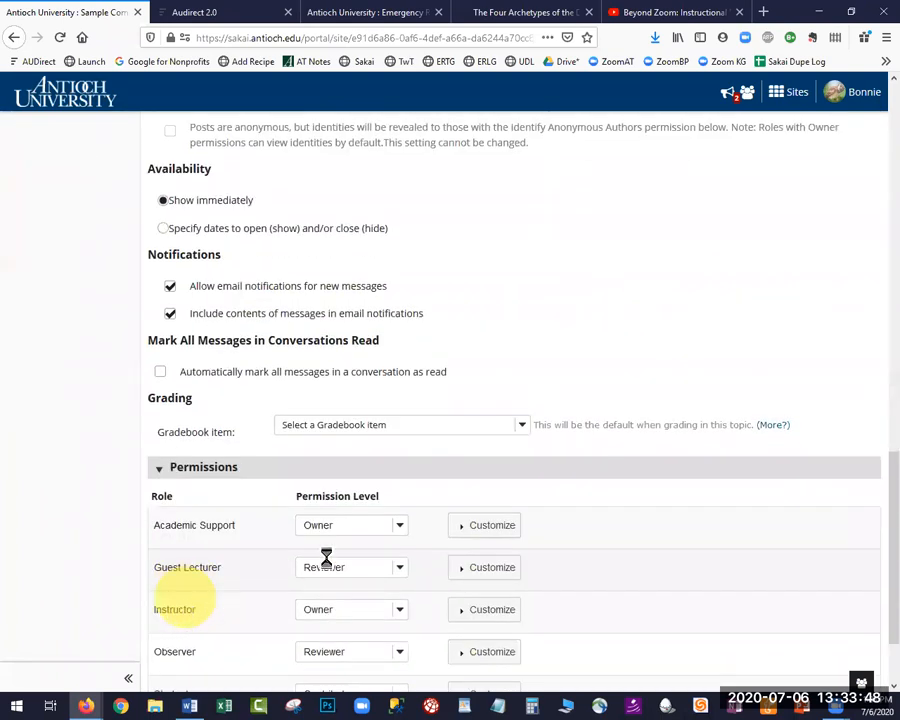
{"action": "scroll", "coordinate": [176, 640], "scroll_direction": "down", "scroll_amount": 1}
{"action": "left_click", "coordinate": [163, 627]}
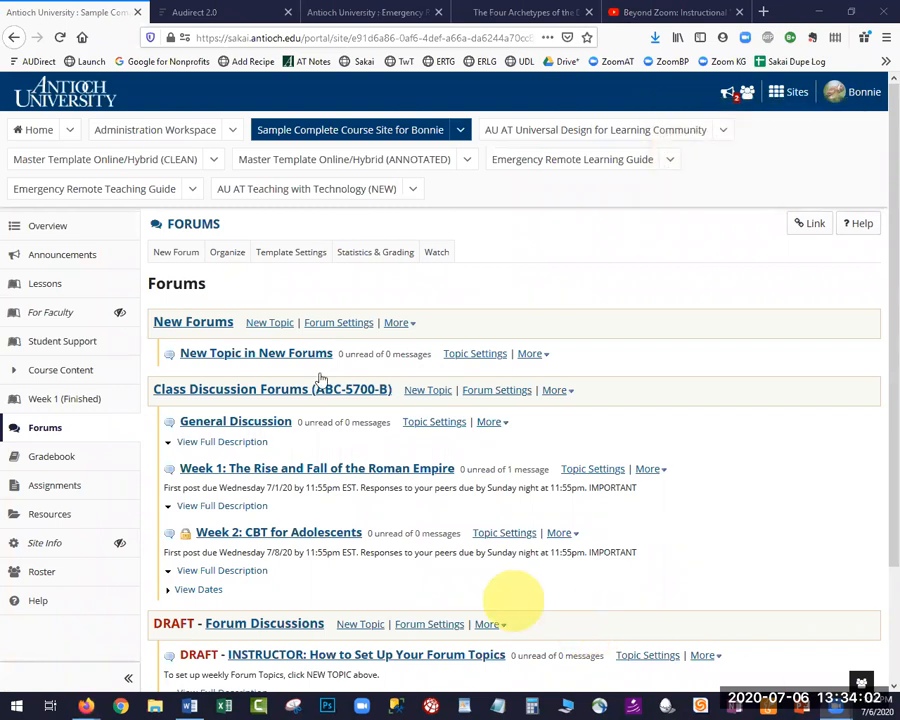
Step: Open the Lessons page and examine the content types that can be added to it, then dismiss the list
{"action": "left_click", "coordinate": [62, 286]}
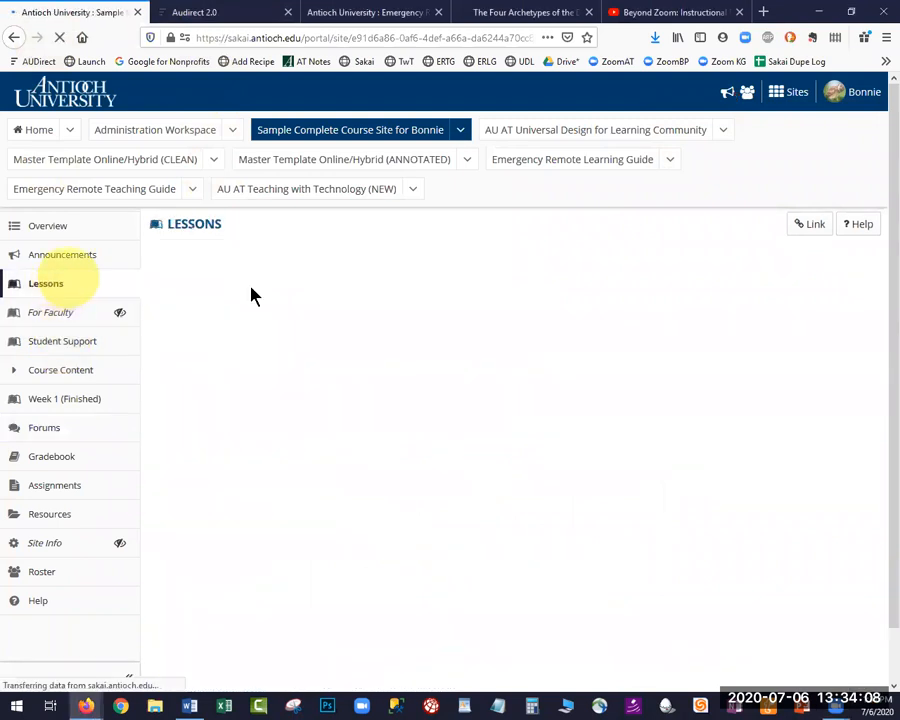
{"action": "left_click", "coordinate": [200, 256]}
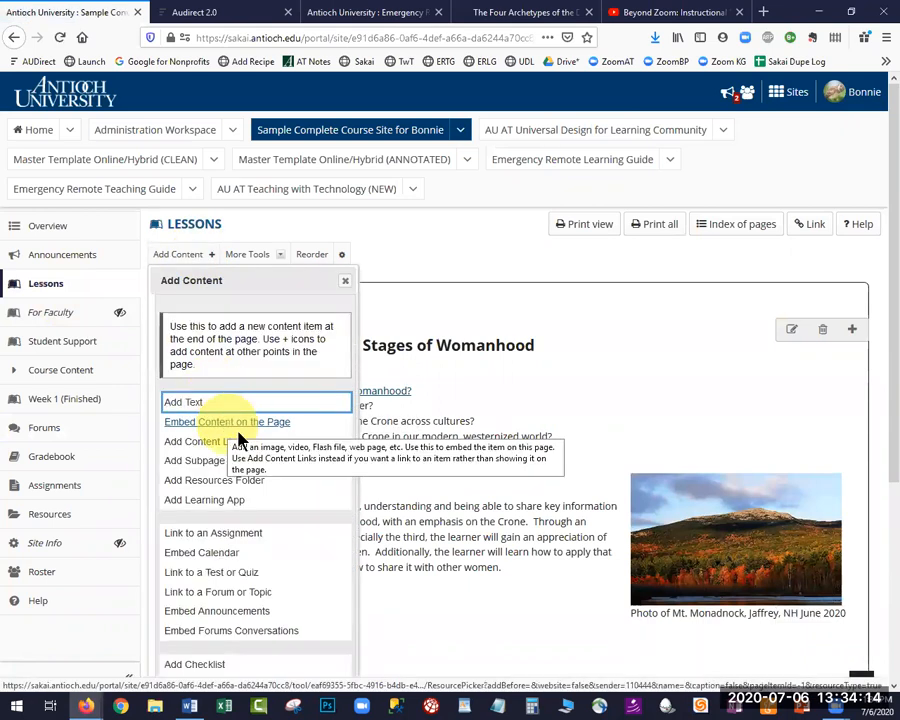
{"action": "left_click", "coordinate": [418, 466]}
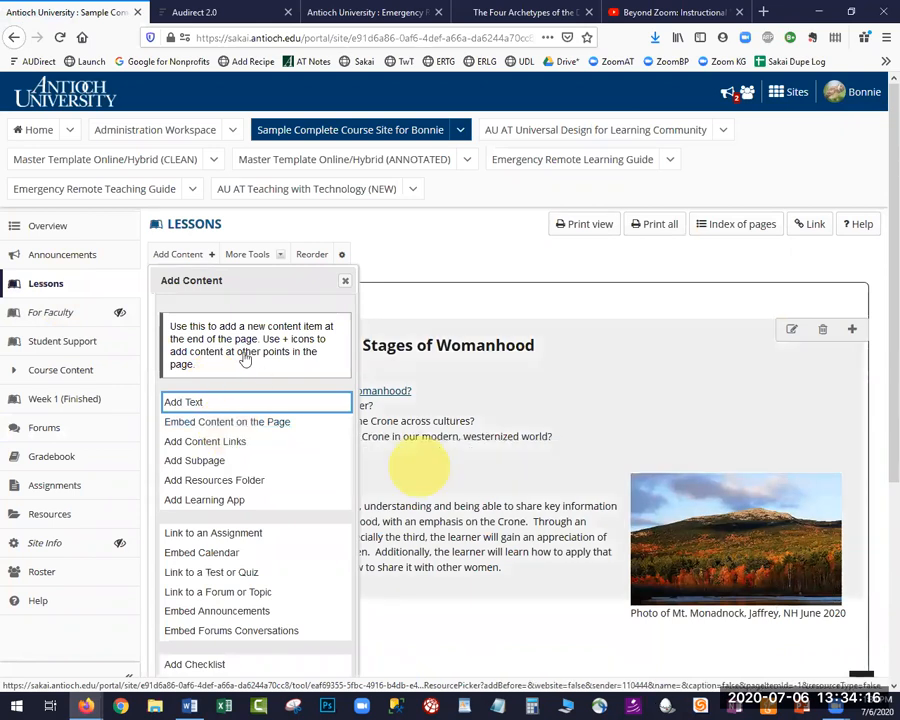
{"action": "scroll", "coordinate": [215, 385], "scroll_direction": "down", "scroll_amount": 2}
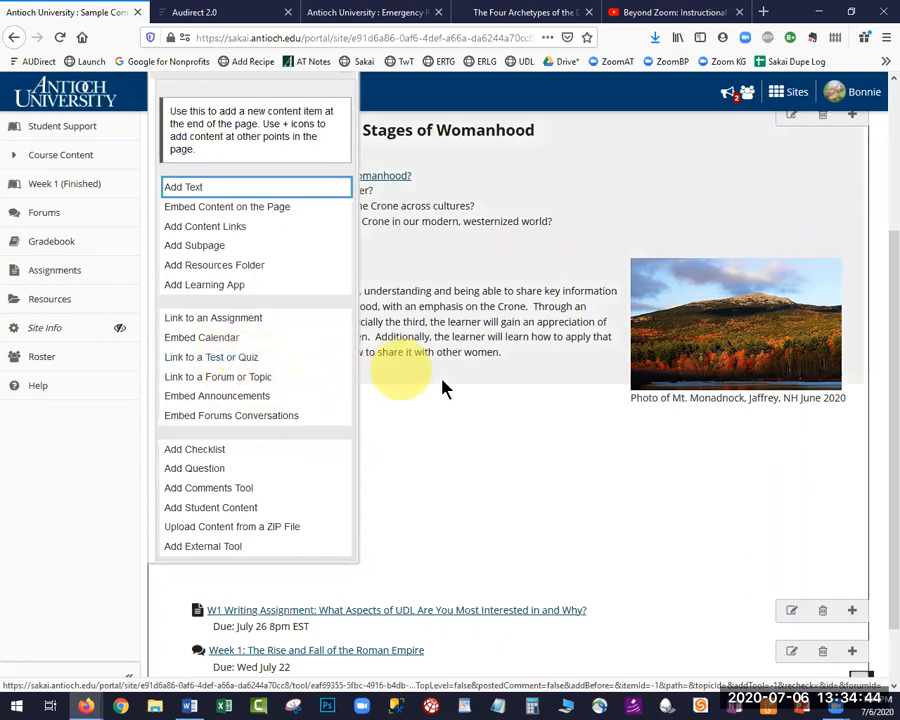
{"action": "scroll", "coordinate": [450, 463], "scroll_direction": "down", "scroll_amount": 1}
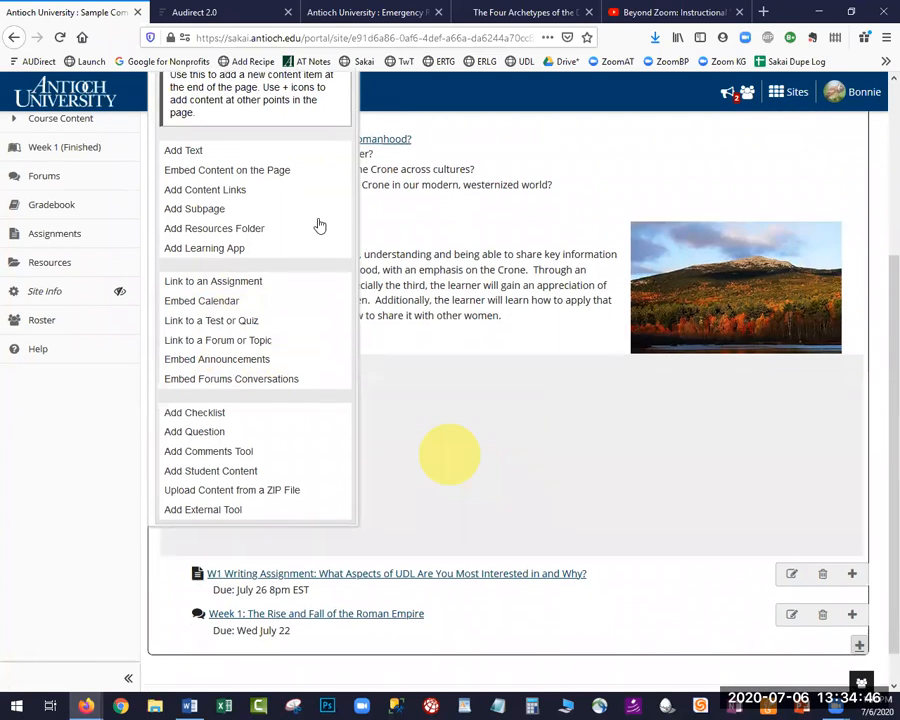
{"action": "scroll", "coordinate": [319, 225], "scroll_direction": "up", "scroll_amount": 1}
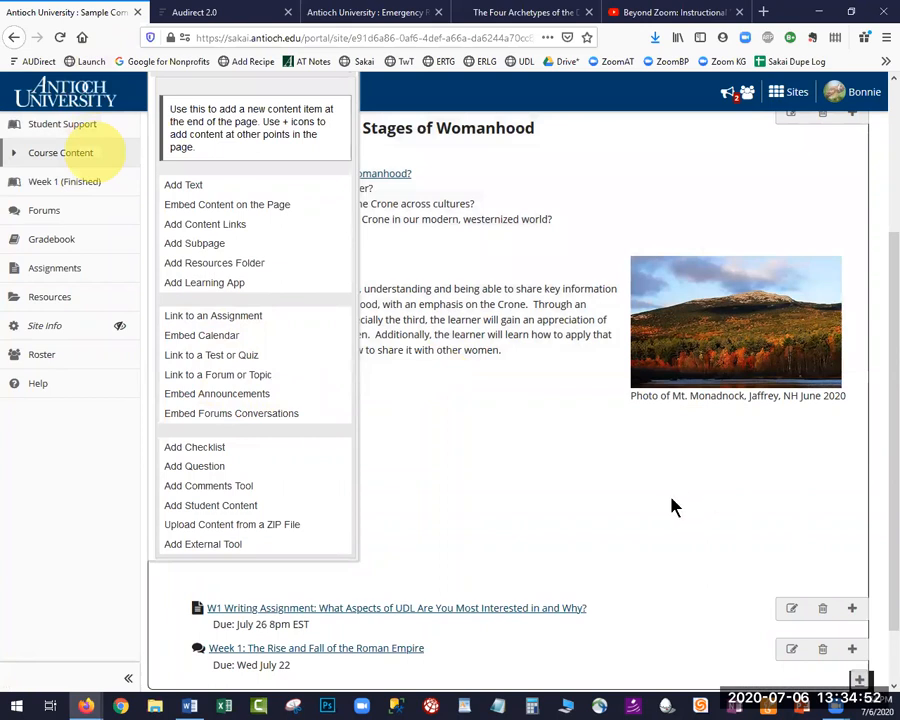
{"action": "scroll", "coordinate": [668, 524], "scroll_direction": "down", "scroll_amount": 1}
{"action": "scroll", "coordinate": [660, 535], "scroll_direction": "down", "scroll_amount": 1}
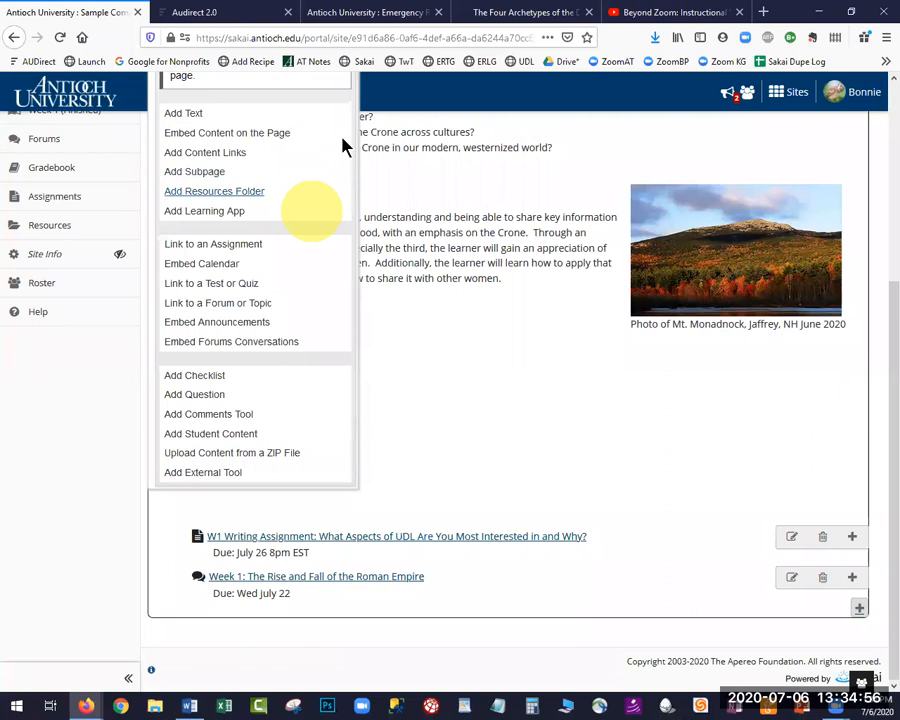
{"action": "scroll", "coordinate": [311, 210], "scroll_direction": "up", "scroll_amount": 4}
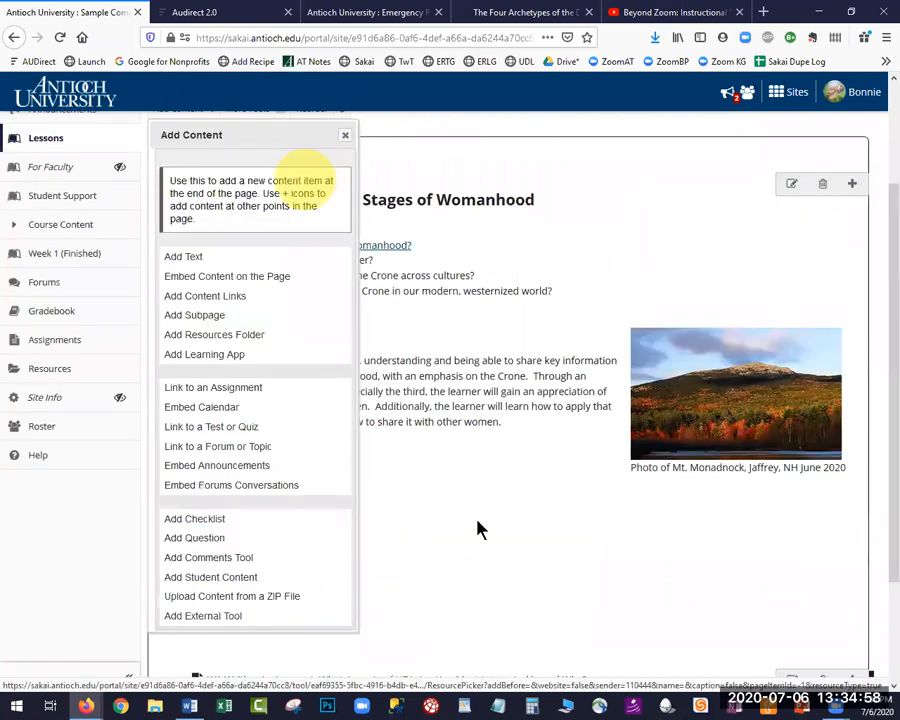
{"action": "left_click", "coordinate": [490, 505]}
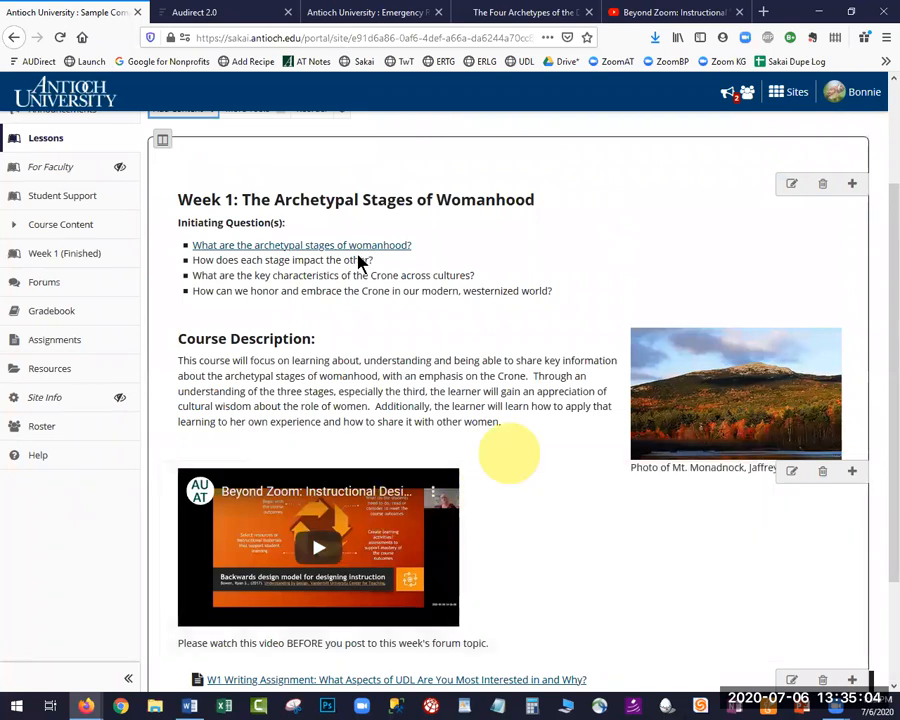
Step: Start adding a content link above the W1 Writing Assignment item, with the item name "SST-3600 Syllabus"
{"action": "scroll", "coordinate": [303, 366], "scroll_direction": "down", "scroll_amount": 1}
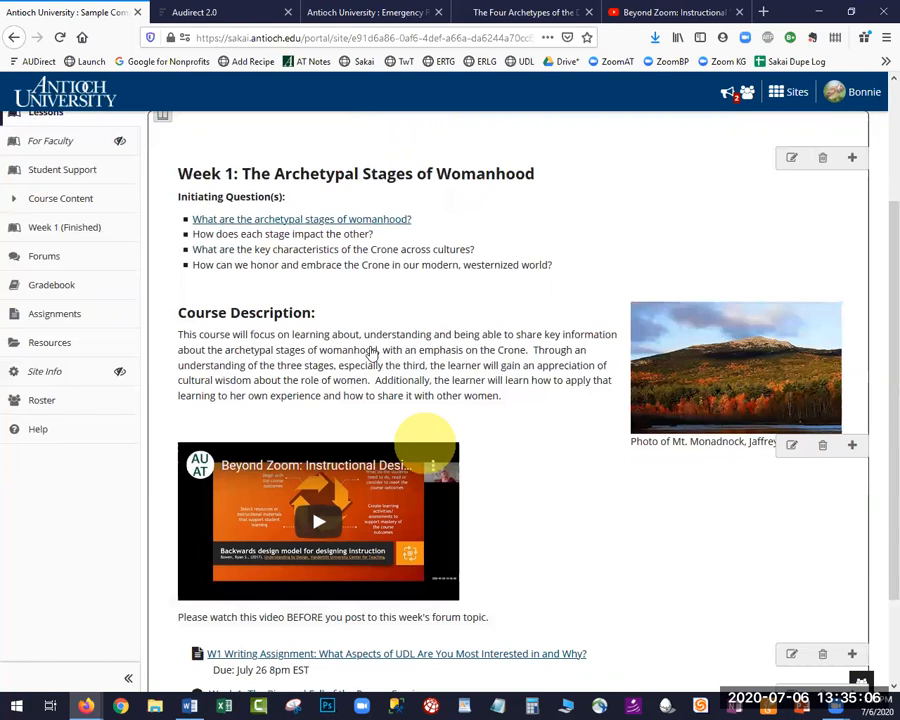
{"action": "scroll", "coordinate": [490, 252], "scroll_direction": "down", "scroll_amount": 2}
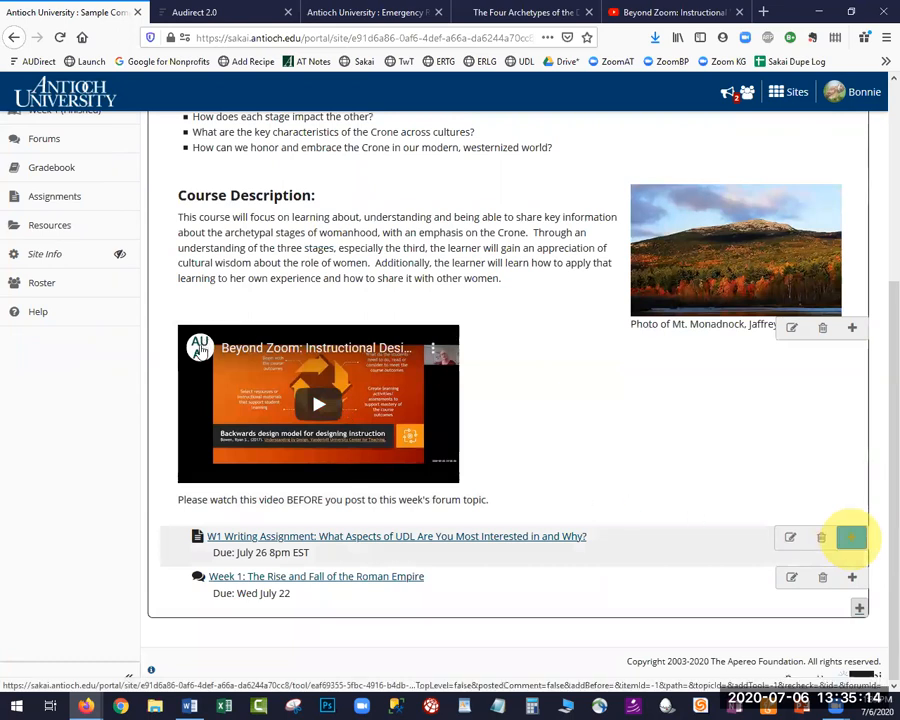
{"action": "left_click", "coordinate": [851, 537]}
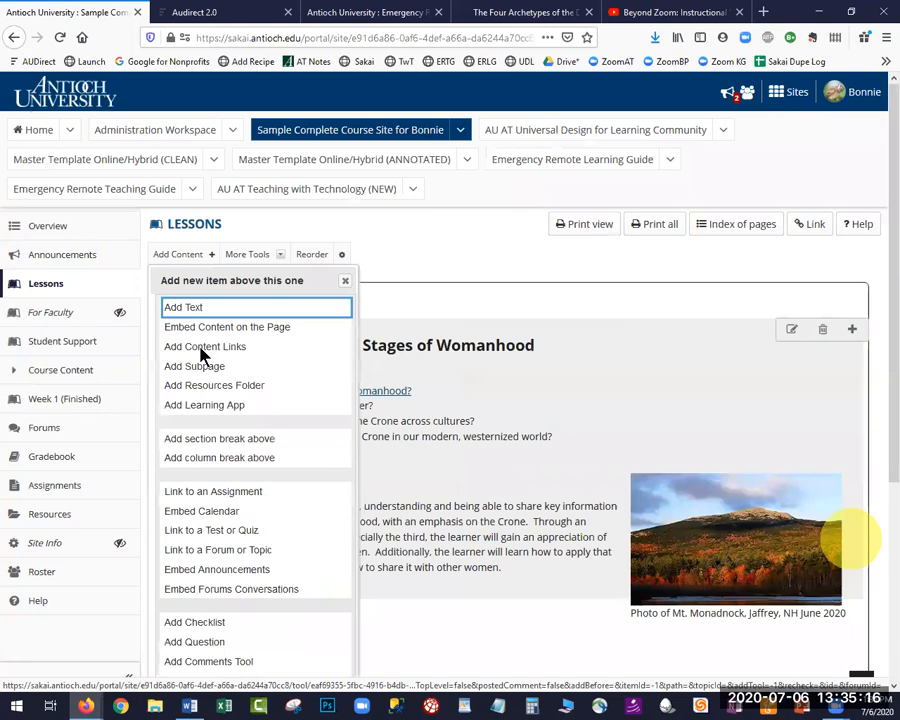
{"action": "left_click", "coordinate": [206, 346]}
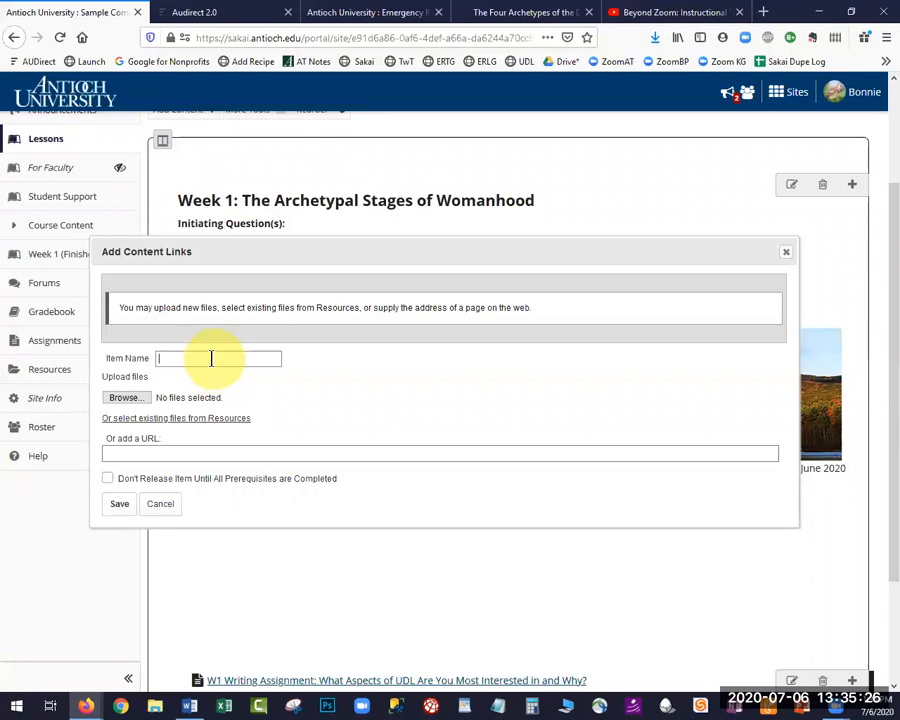
{"action": "type", "text": "SST-"}
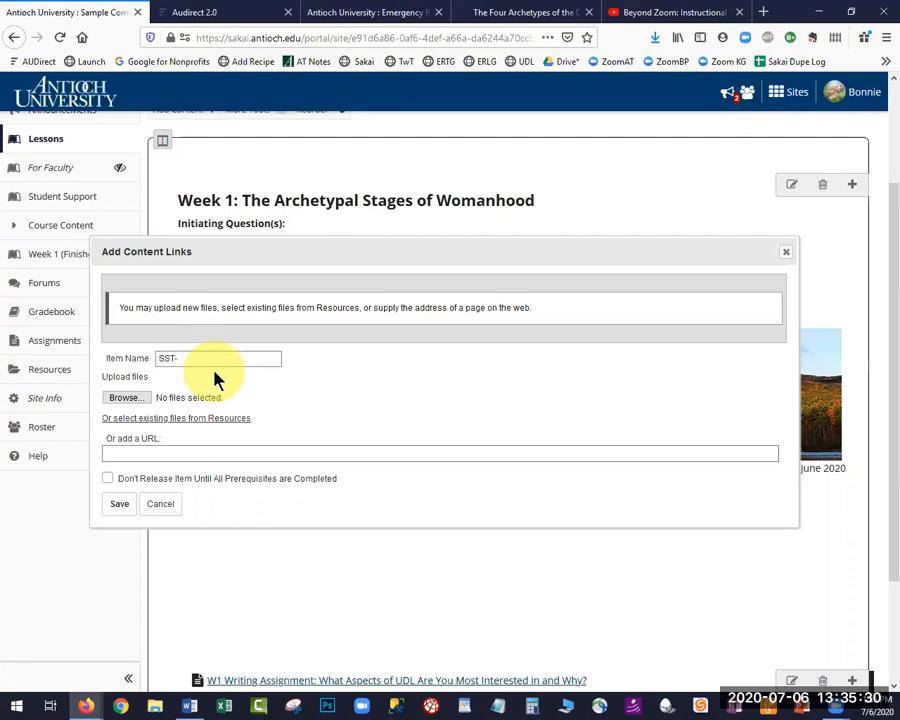
{"action": "type", "text": "3600 Syllabus"}
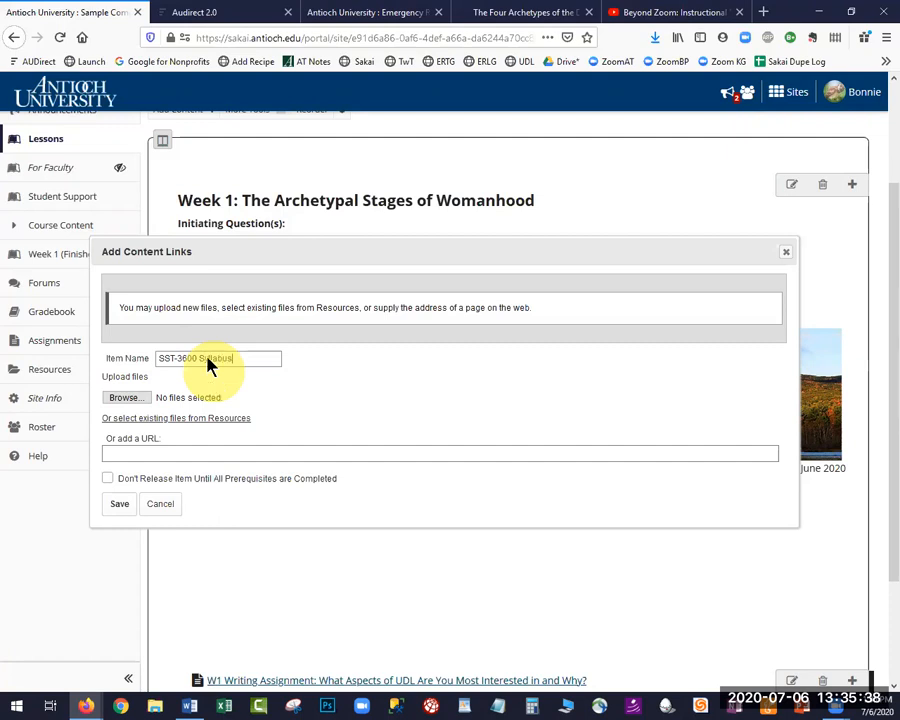
Step: Attach the file "SYLLABUS SST-3700 Culture and Ecology.docx" to the new content link and save it
{"action": "left_click", "coordinate": [125, 398]}
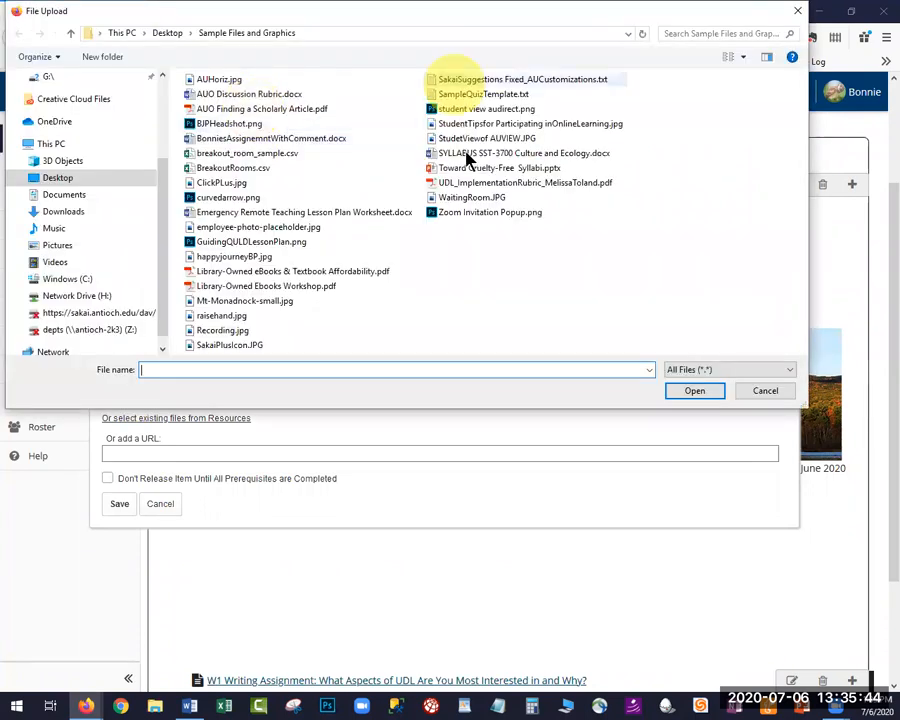
{"action": "left_click", "coordinate": [468, 155]}
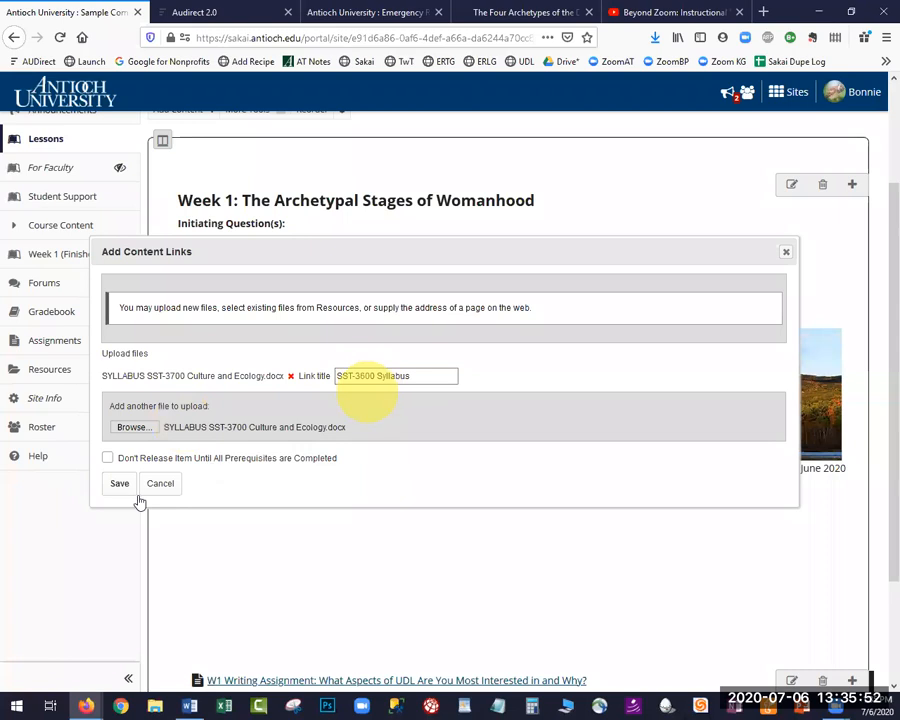
{"action": "left_click", "coordinate": [119, 488]}
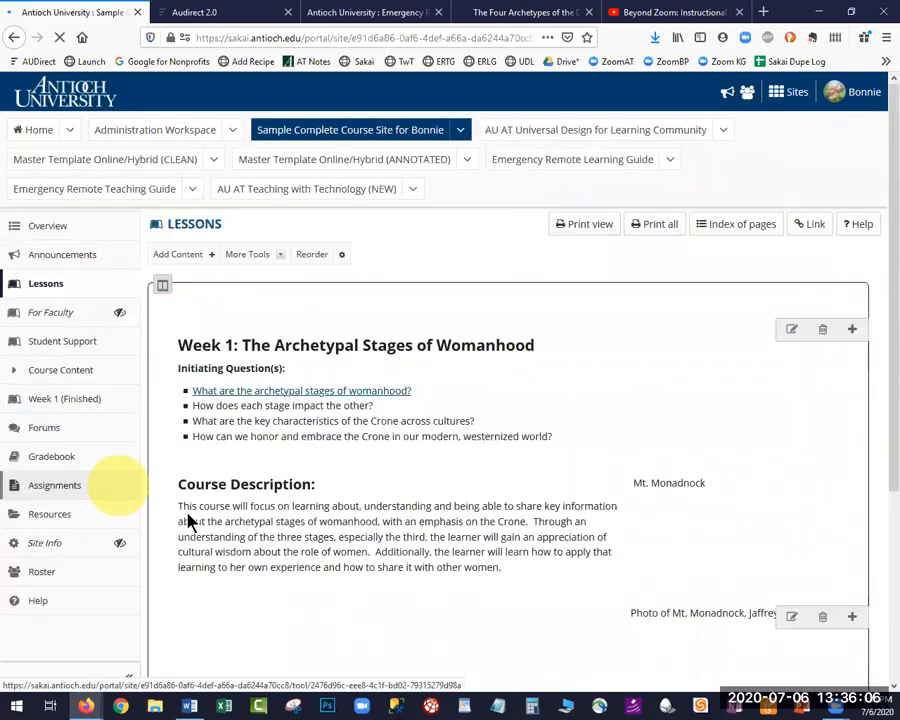
Step: Add the item description "Please read before our Zoom meeting." to the SST-3600 Syllabus link and update the item
{"action": "scroll", "coordinate": [288, 515], "scroll_direction": "down", "scroll_amount": 5}
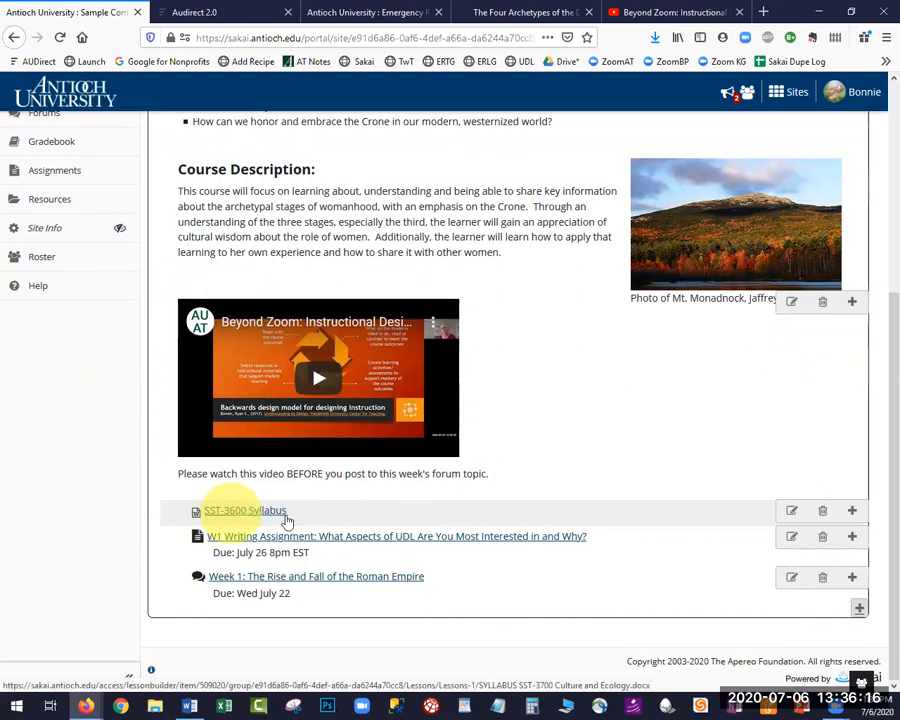
{"action": "left_click", "coordinate": [792, 512]}
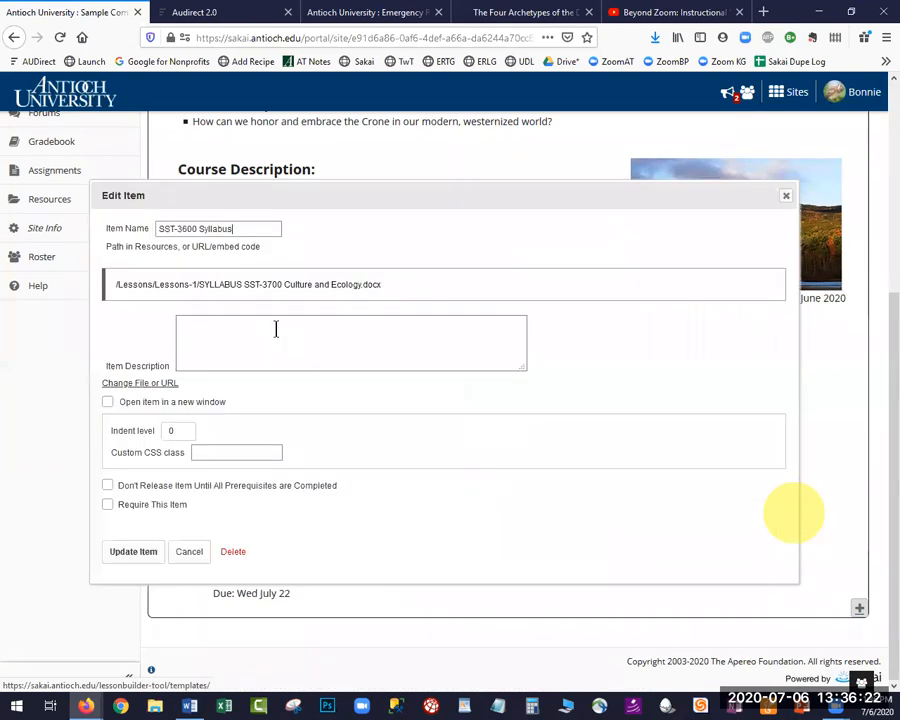
{"action": "type", "text": "PLease"}
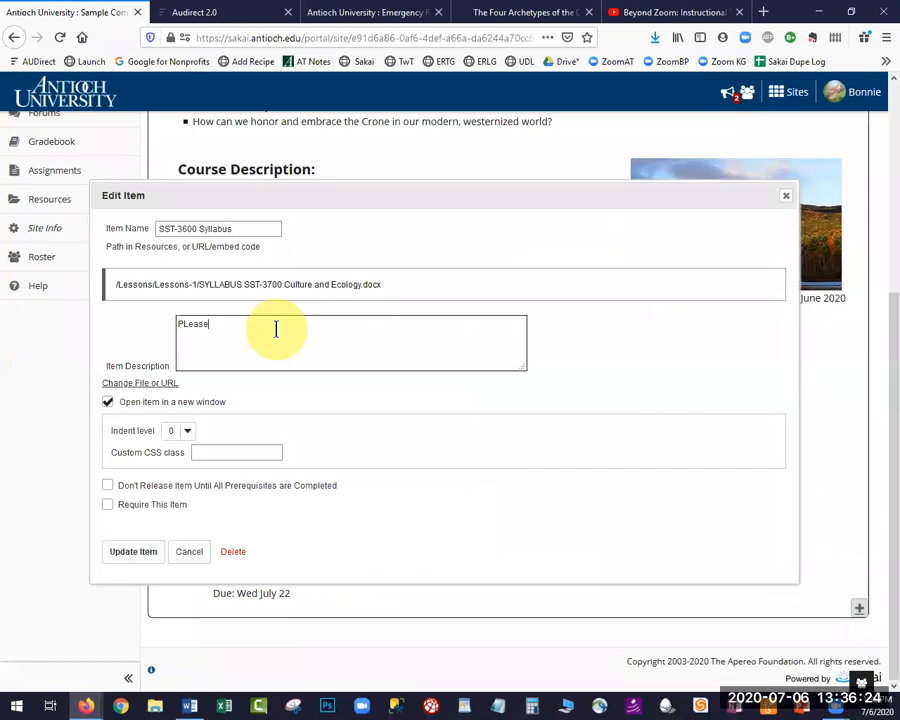
{"action": "type", "text": " read before our Zoom meeting."}
{"action": "left_click", "coordinate": [181, 330]}
{"action": "left_click", "coordinate": [182, 330]}
{"action": "key", "text": "Delete"}
{"action": "type", "text": "l"}
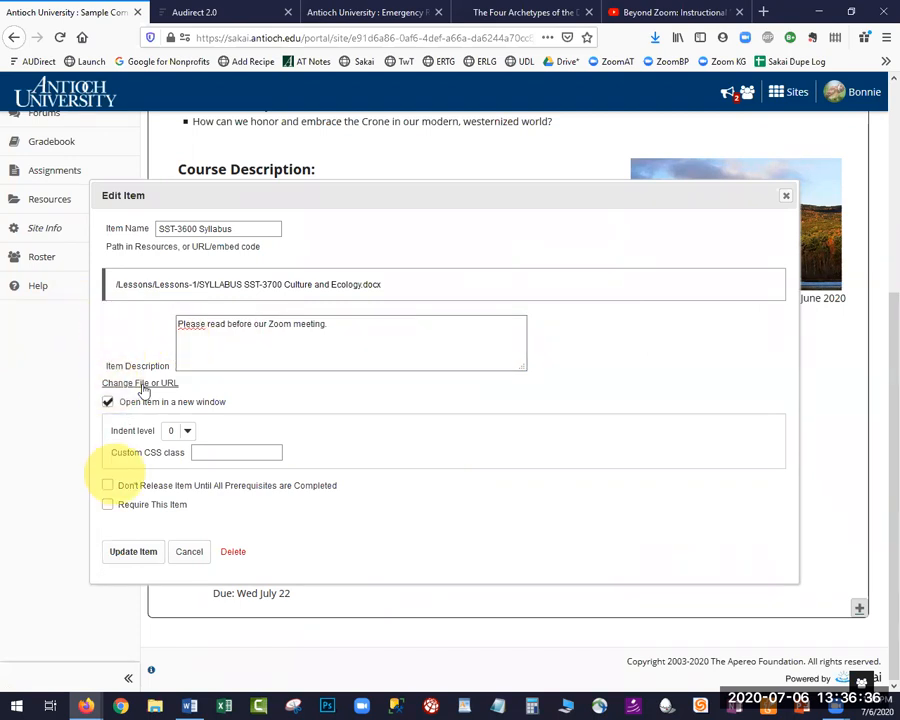
{"action": "left_click", "coordinate": [130, 554]}
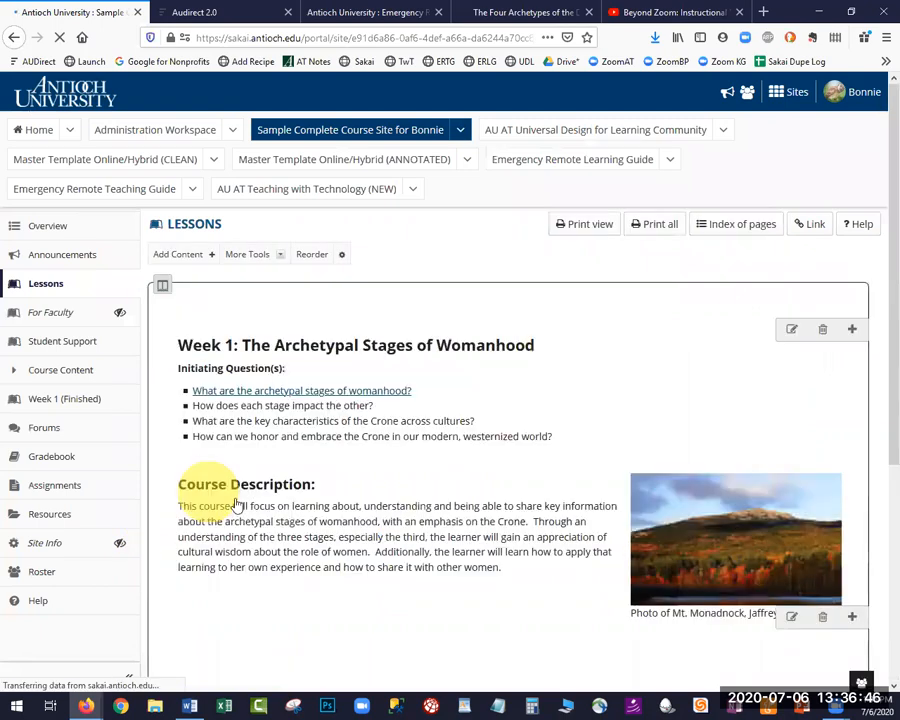
Step: Embed the Week 1 Materials resources folder at the end of the Lessons page
{"action": "scroll", "coordinate": [238, 505], "scroll_direction": "down", "scroll_amount": 5}
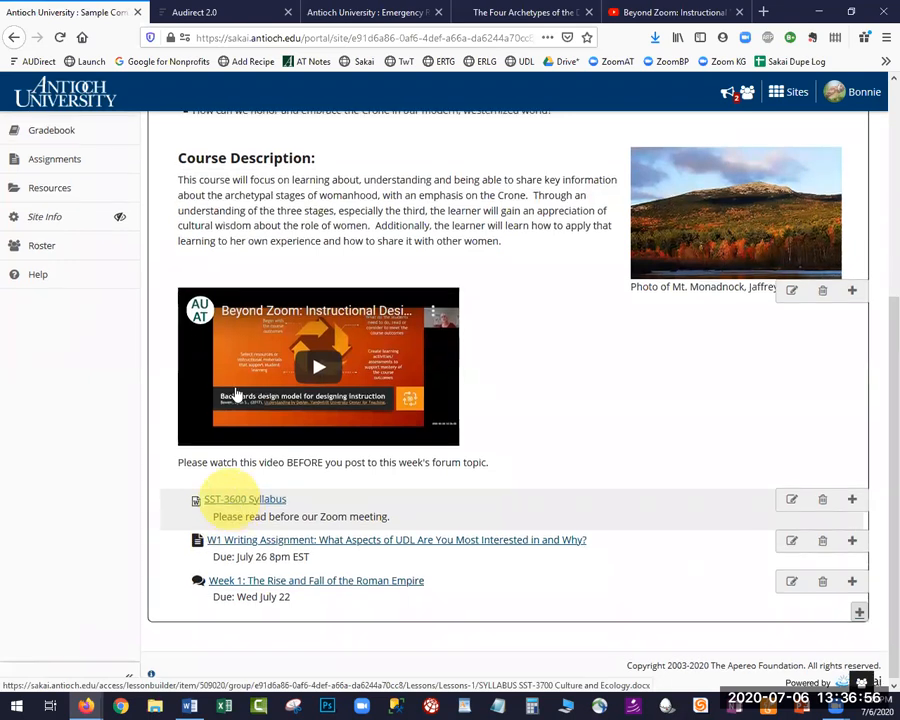
{"action": "scroll", "coordinate": [201, 281], "scroll_direction": "up", "scroll_amount": 1}
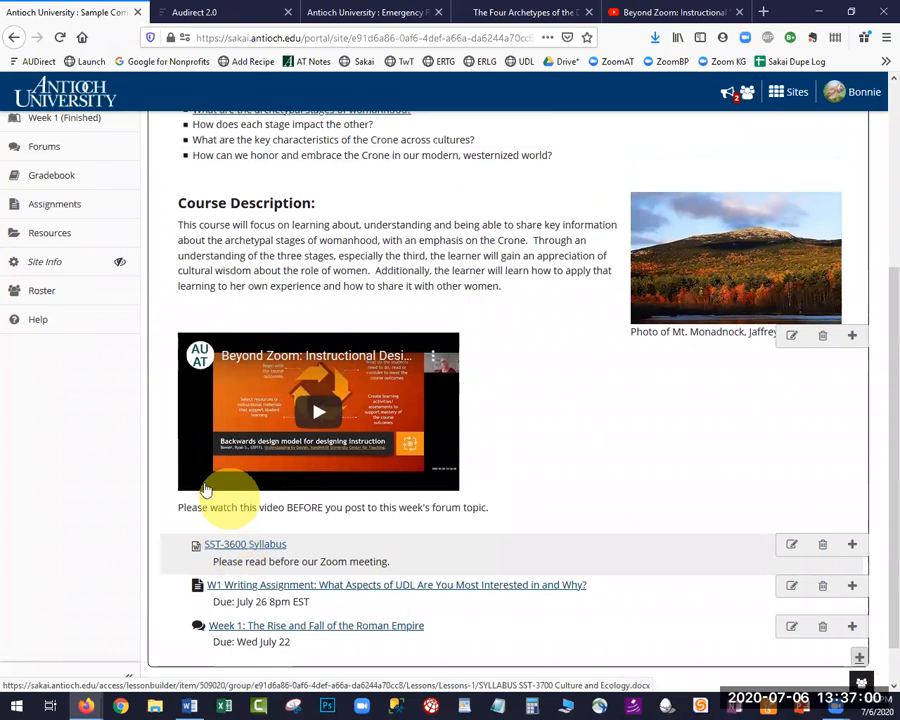
{"action": "scroll", "coordinate": [205, 490], "scroll_direction": "up", "scroll_amount": 6}
{"action": "left_click", "coordinate": [180, 254]}
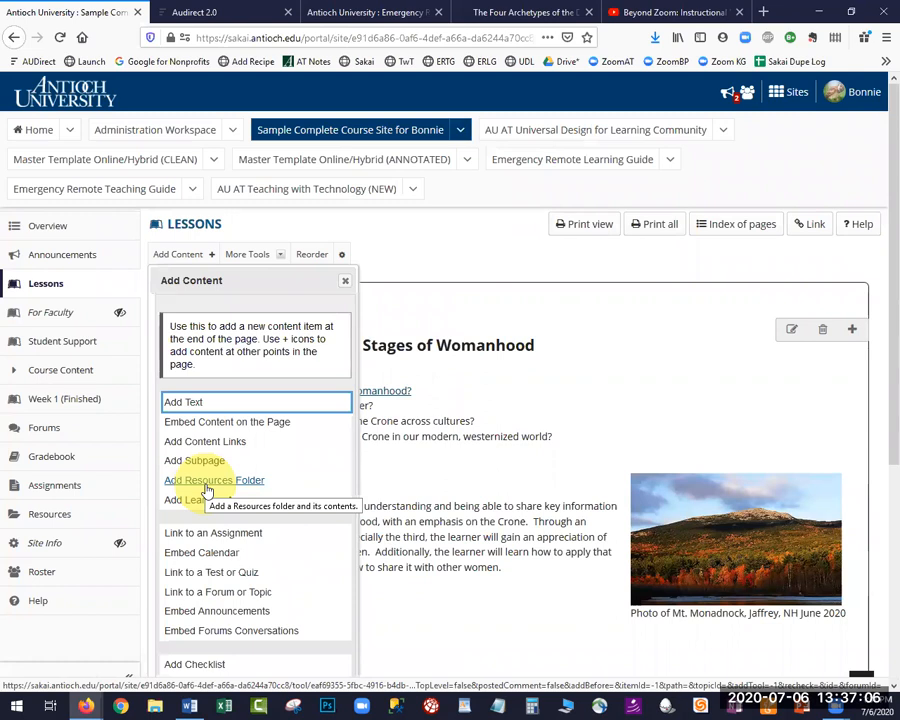
{"action": "left_click", "coordinate": [208, 488]}
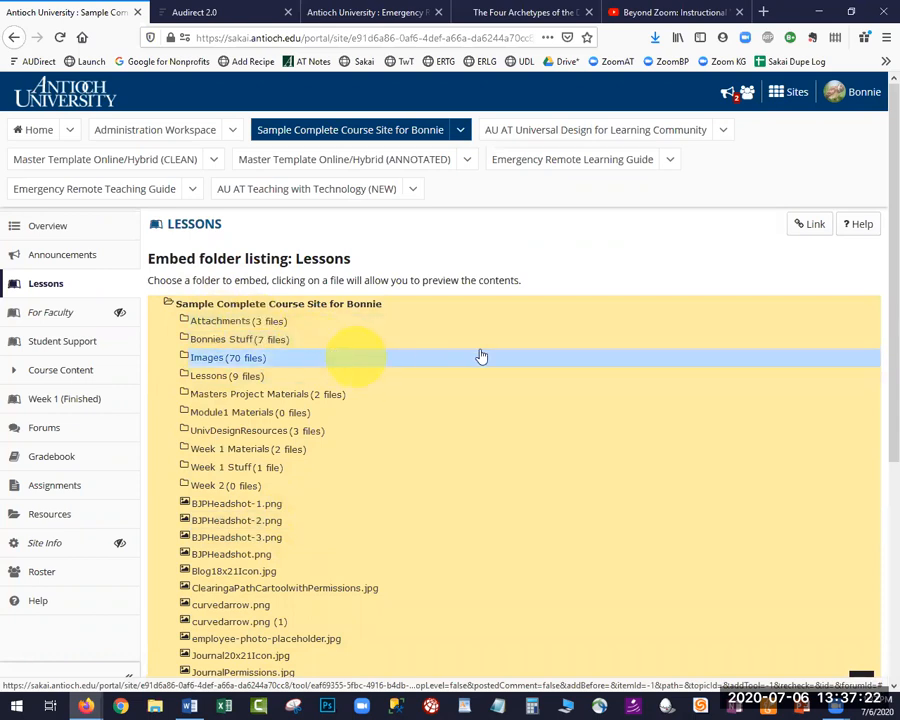
{"action": "left_click", "coordinate": [201, 452]}
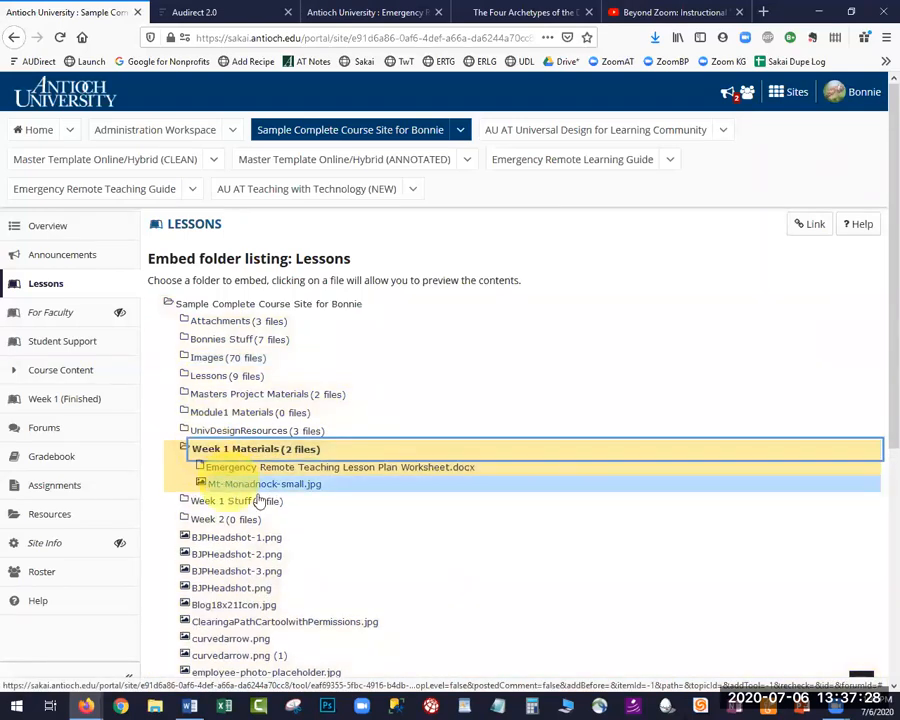
{"action": "scroll", "coordinate": [389, 513], "scroll_direction": "down", "scroll_amount": 3}
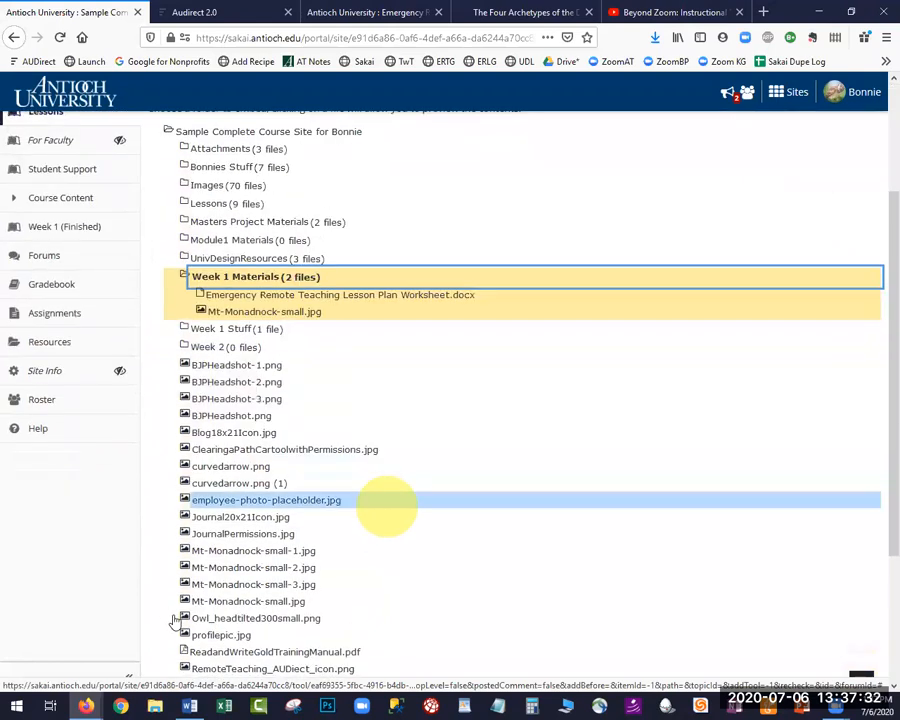
{"action": "scroll", "coordinate": [175, 620], "scroll_direction": "down", "scroll_amount": 4}
{"action": "left_click", "coordinate": [168, 615]}
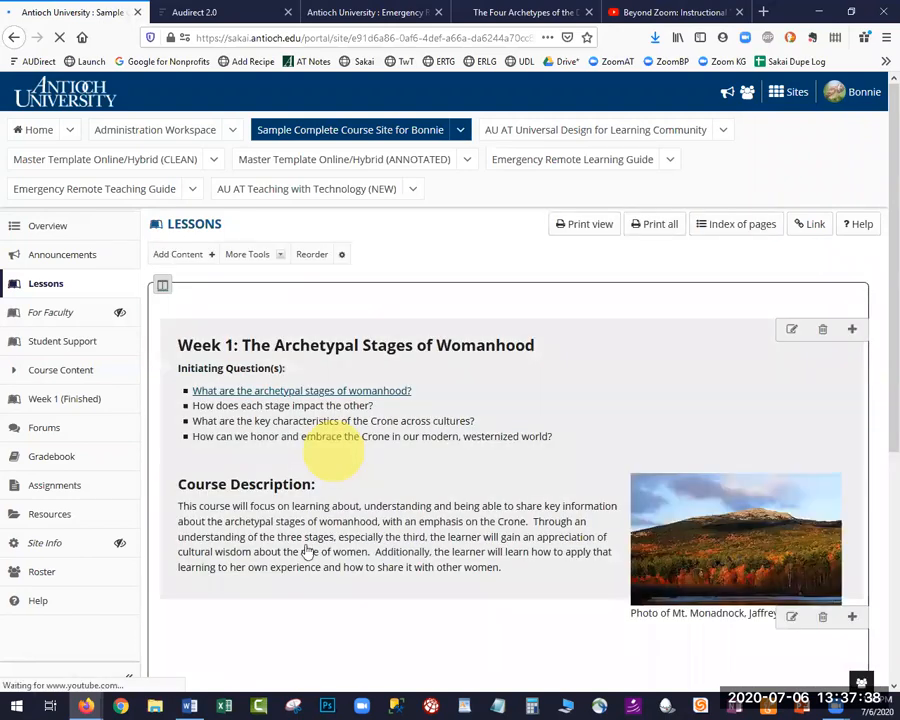
{"action": "scroll", "coordinate": [287, 540], "scroll_direction": "down", "scroll_amount": 3}
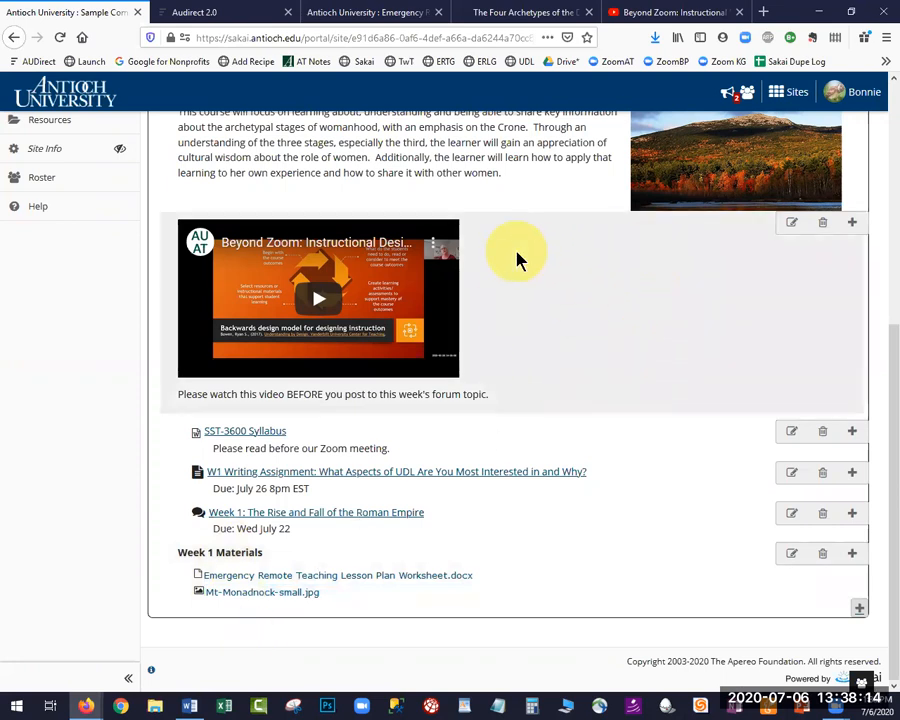
Step: Add a column break above the embedded Beyond Zoom video on the Lessons page
{"action": "scroll", "coordinate": [517, 260], "scroll_direction": "up", "scroll_amount": 5}
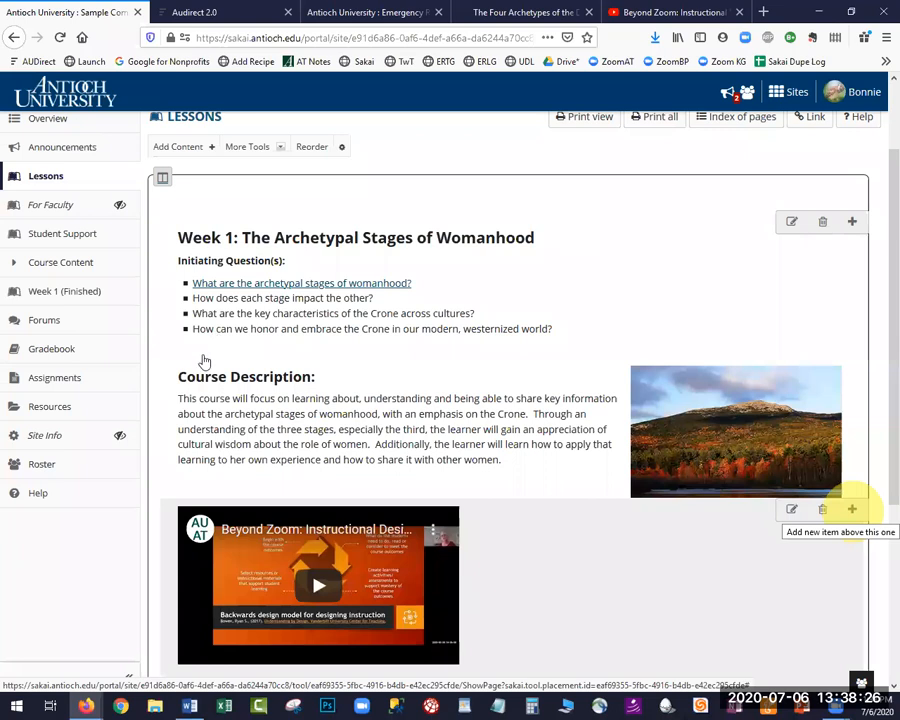
{"action": "left_click", "coordinate": [852, 509]}
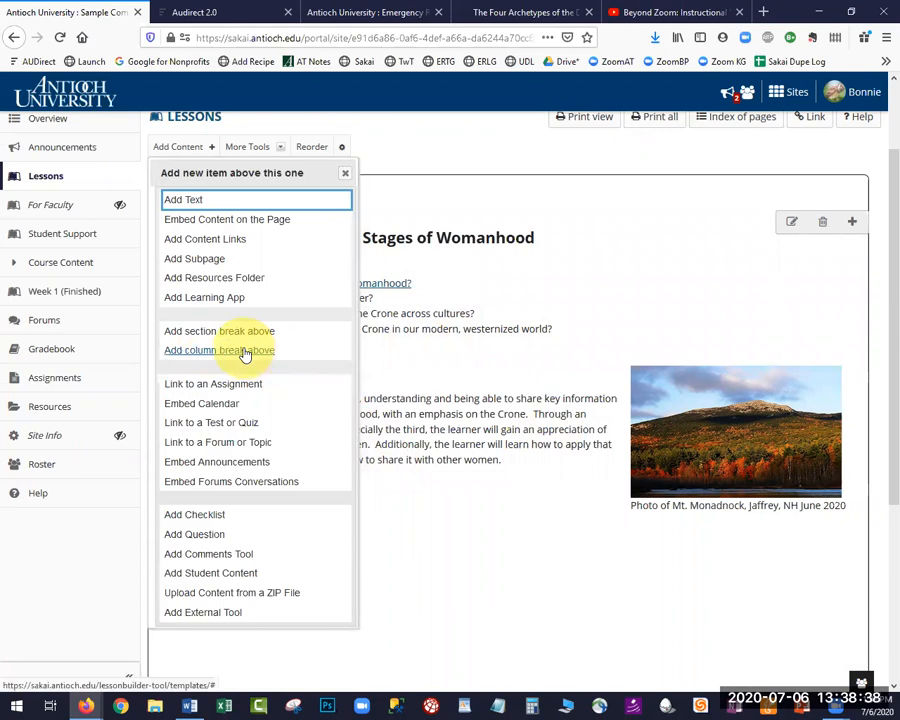
{"action": "left_click", "coordinate": [242, 349]}
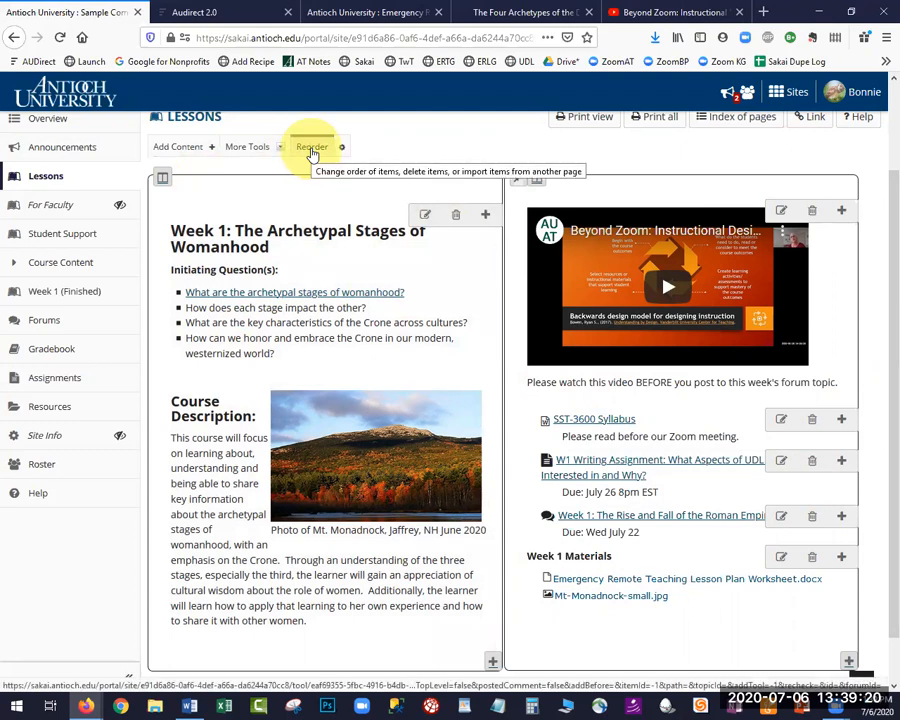
Step: Reorder the page items so the resources folder sits above the SST-3600 Syllabus, delete the column break, and save
{"action": "left_click", "coordinate": [312, 152]}
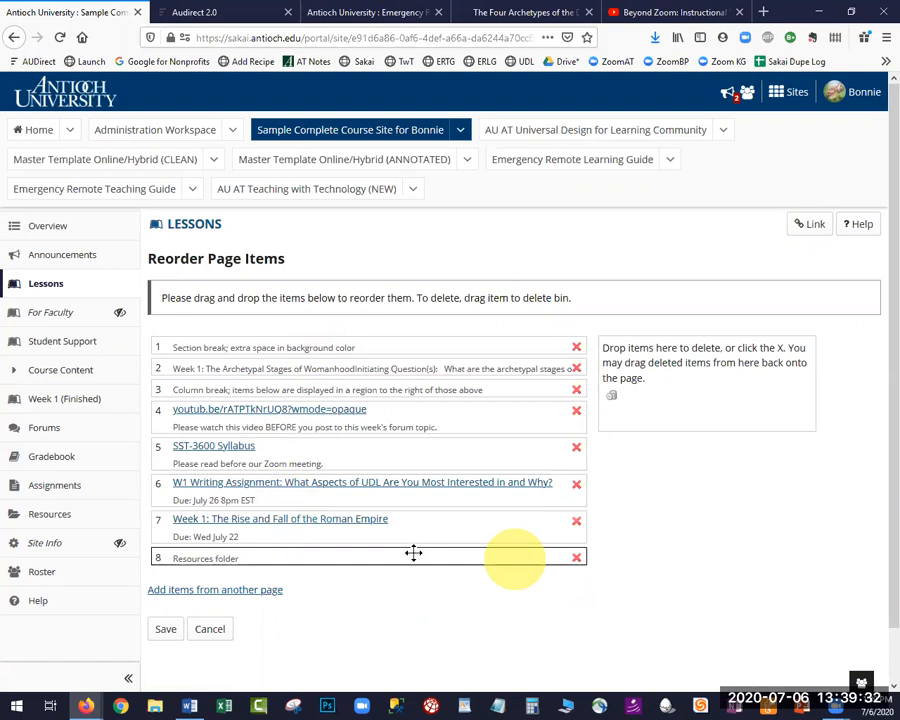
{"action": "left_click_drag", "start_coordinate": [408, 526], "coordinate": [400, 440]}
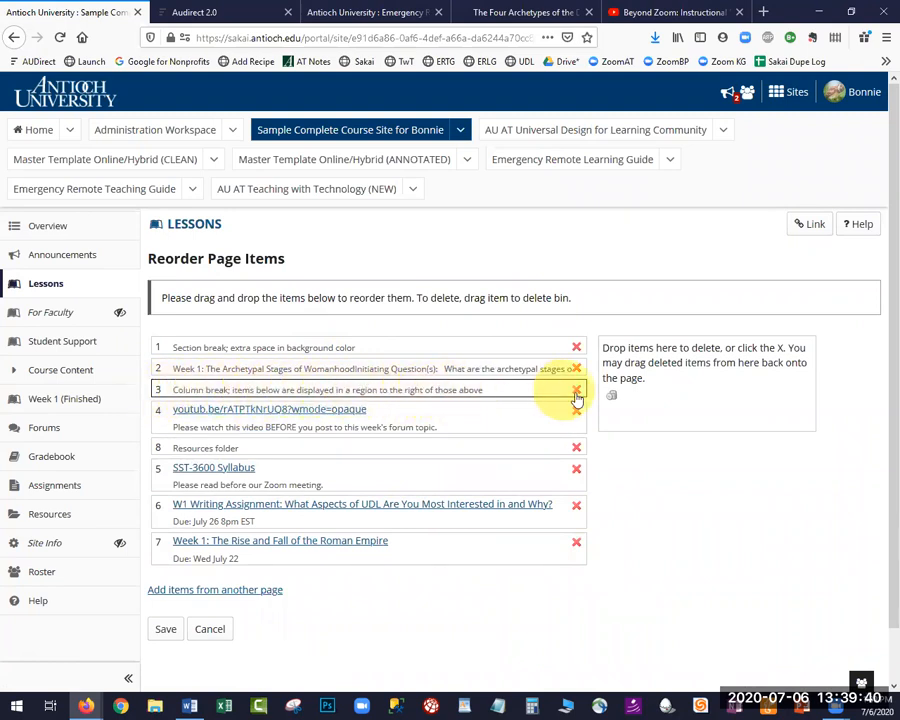
{"action": "left_click", "coordinate": [577, 391]}
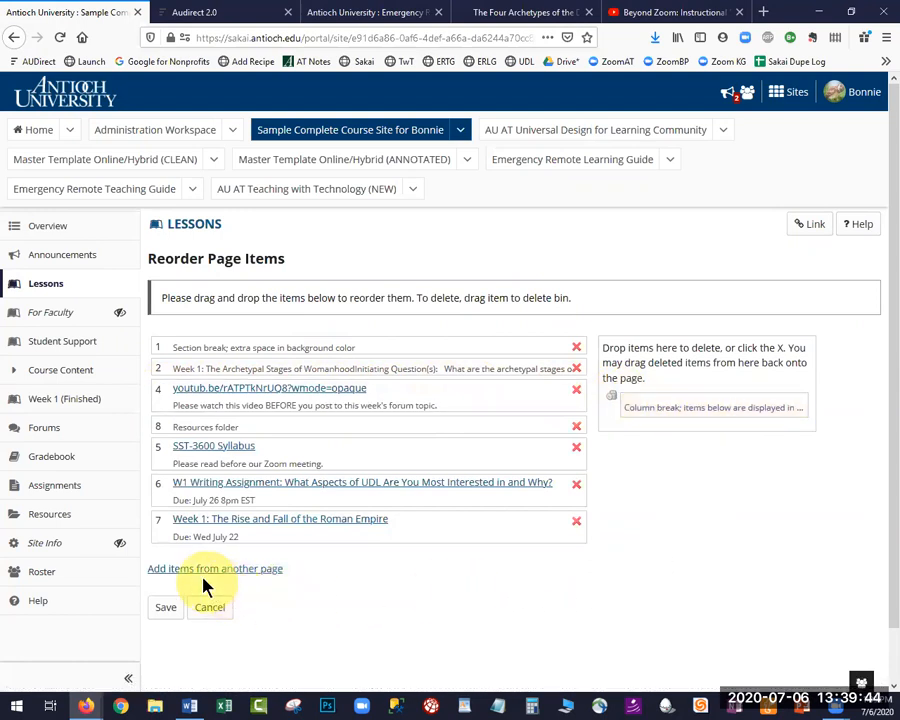
{"action": "left_click_drag", "start_coordinate": [297, 578], "coordinate": [150, 575]}
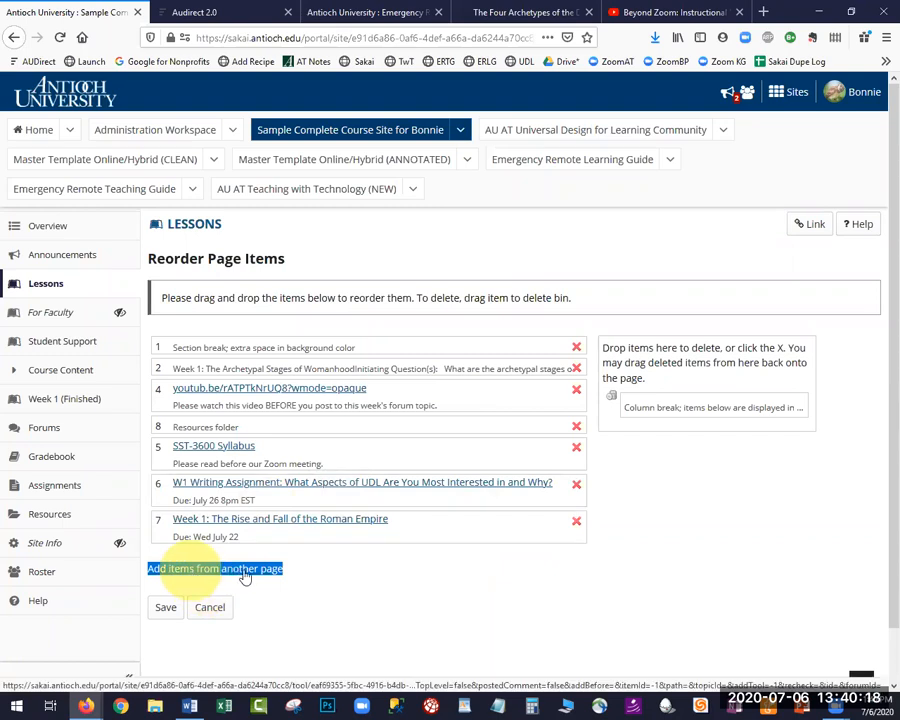
{"action": "left_click", "coordinate": [384, 604]}
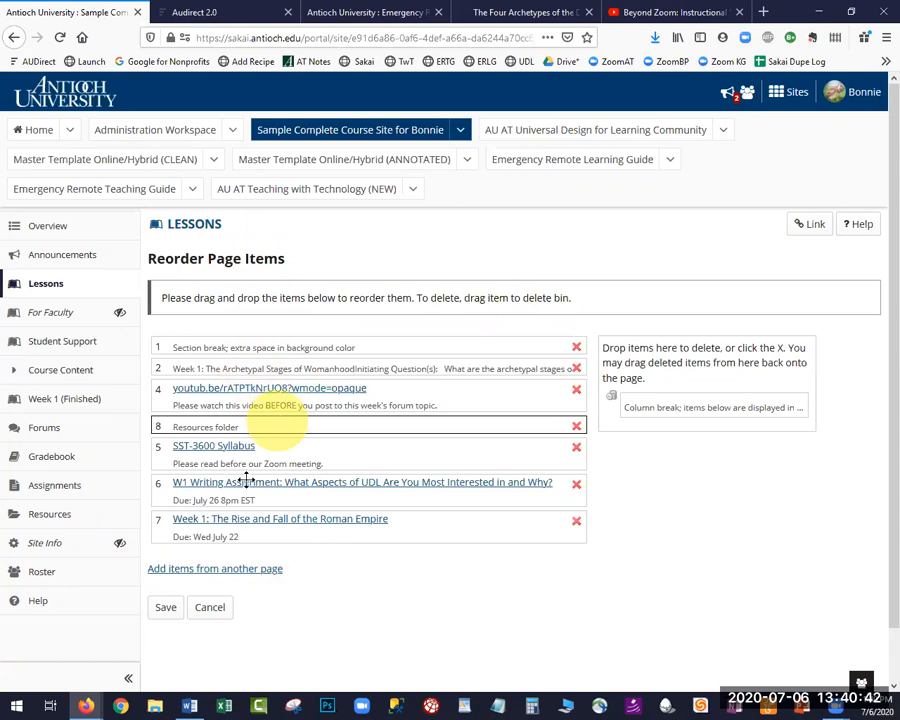
{"action": "left_click", "coordinate": [166, 608]}
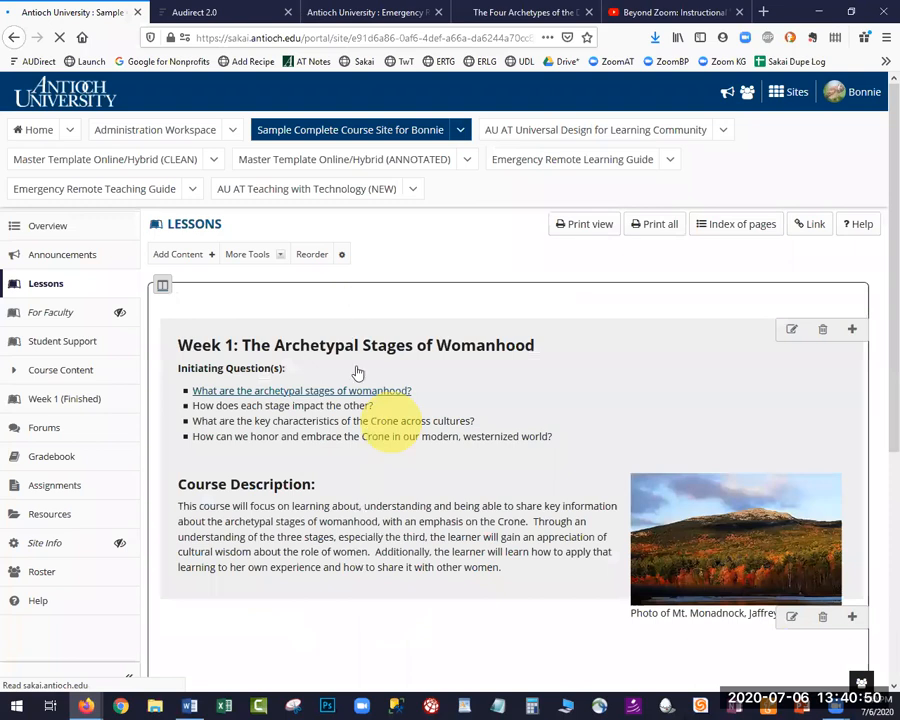
Step: Add a section break above the embedded video and another above the Week 1 Materials folder
{"action": "scroll", "coordinate": [357, 371], "scroll_direction": "down", "scroll_amount": 5}
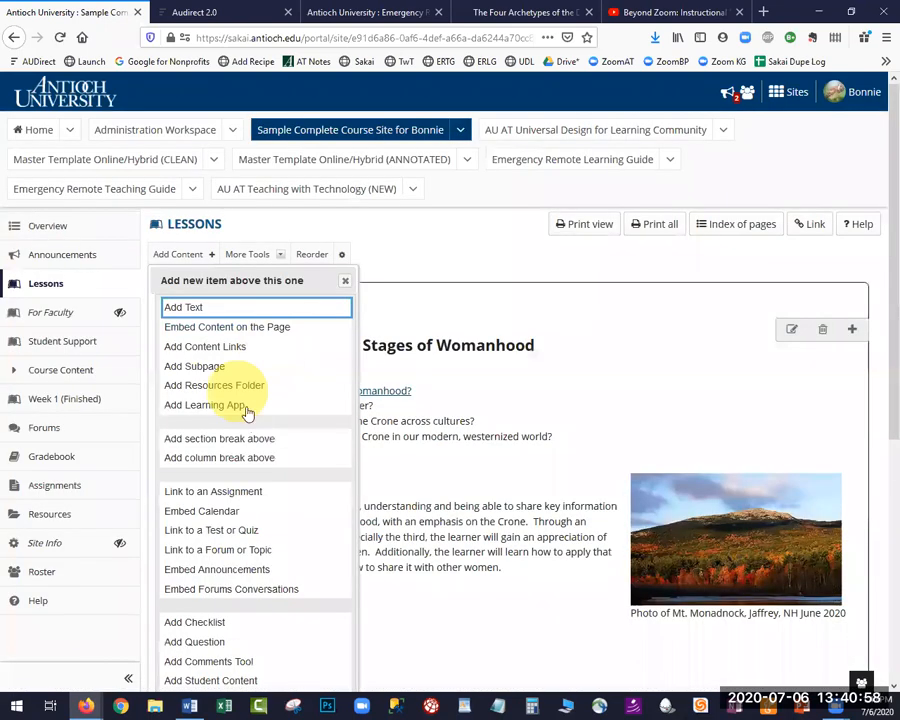
{"action": "left_click", "coordinate": [345, 281]}
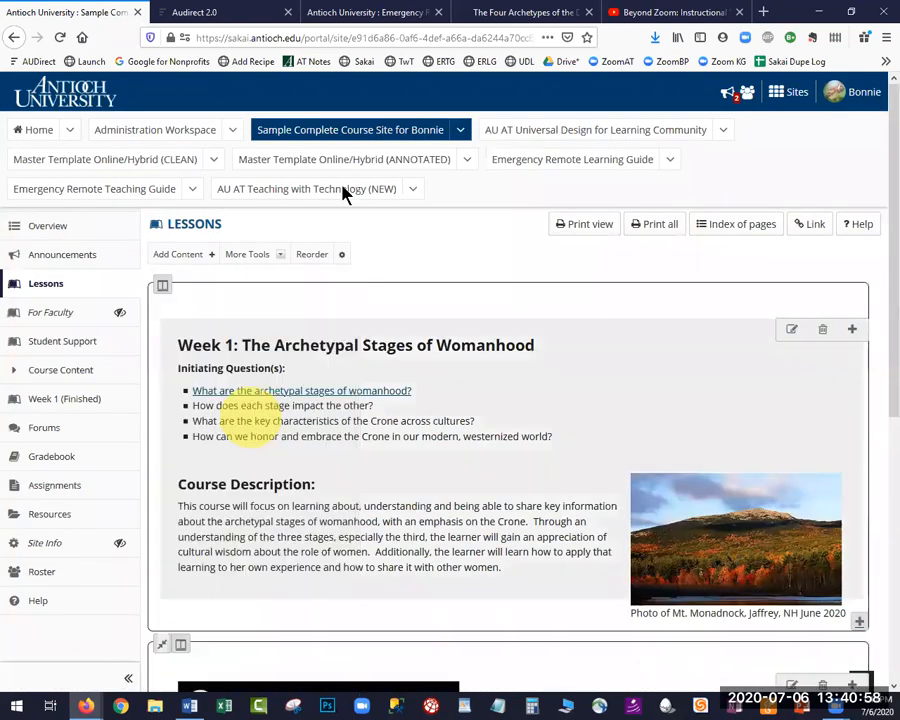
{"action": "scroll", "coordinate": [338, 316], "scroll_direction": "down", "scroll_amount": 5}
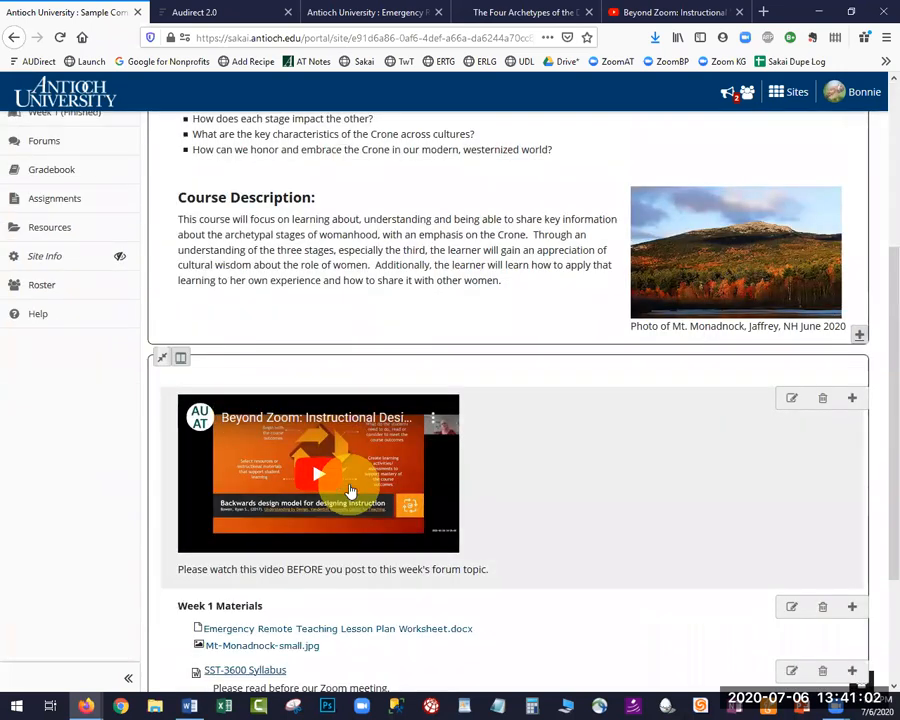
{"action": "scroll", "coordinate": [847, 438], "scroll_direction": "down", "scroll_amount": 2}
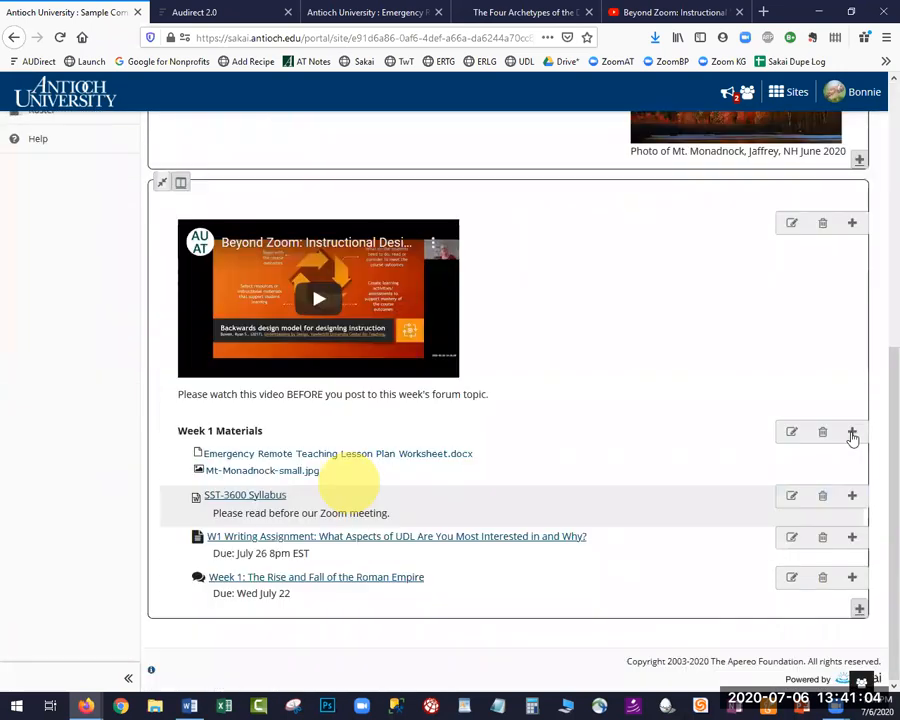
{"action": "left_click", "coordinate": [848, 432]}
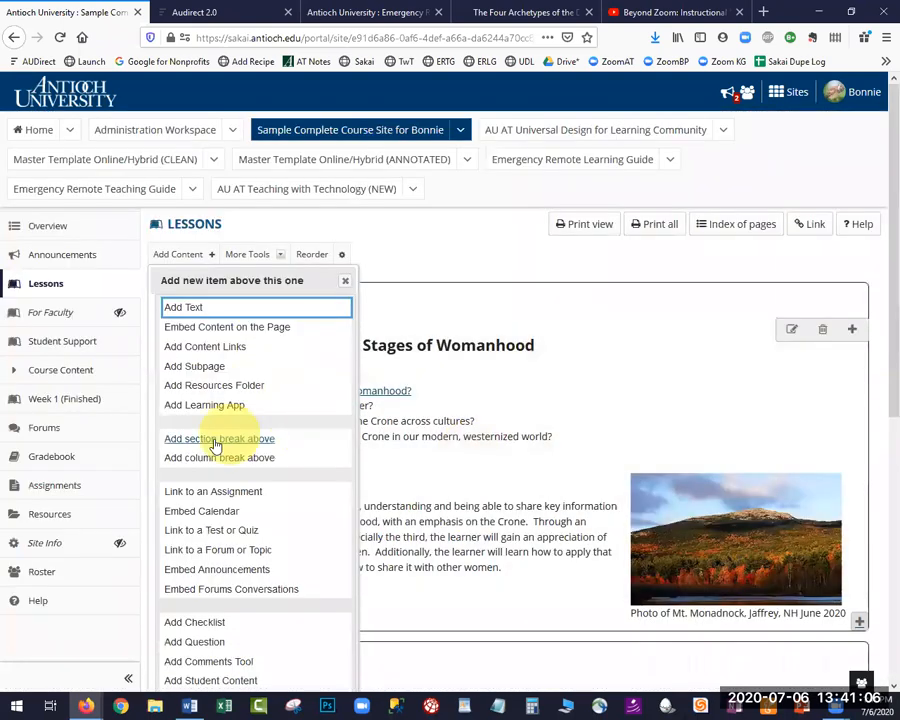
{"action": "left_click", "coordinate": [220, 441]}
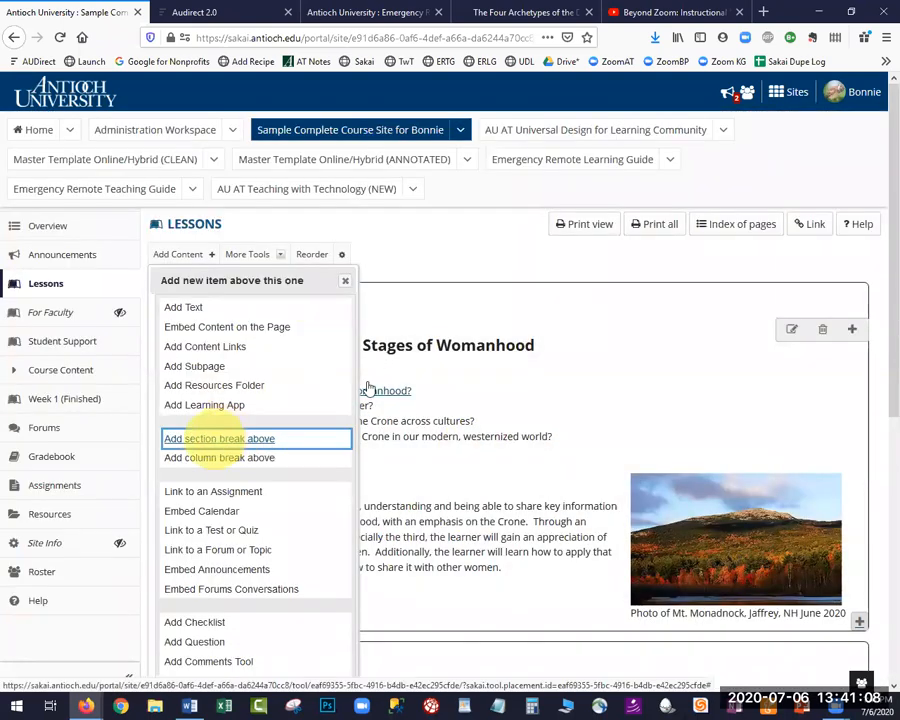
Step: Review how the Lessons page is divided, from the Week 1 Materials section up to the course description
{"action": "scroll", "coordinate": [378, 340], "scroll_direction": "down", "scroll_amount": 2}
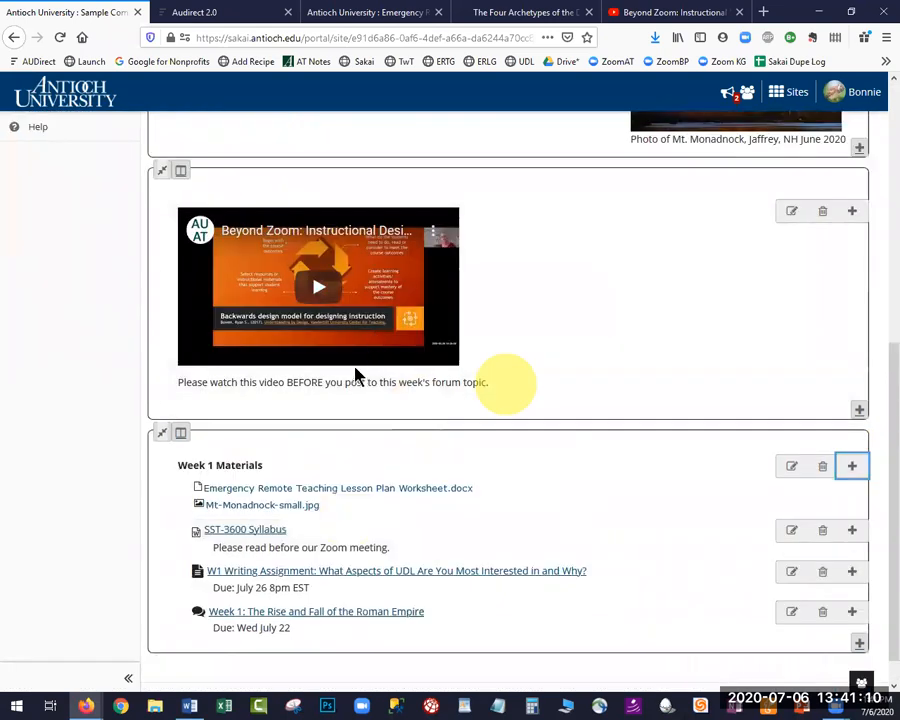
{"action": "scroll", "coordinate": [280, 325], "scroll_direction": "up", "scroll_amount": 1}
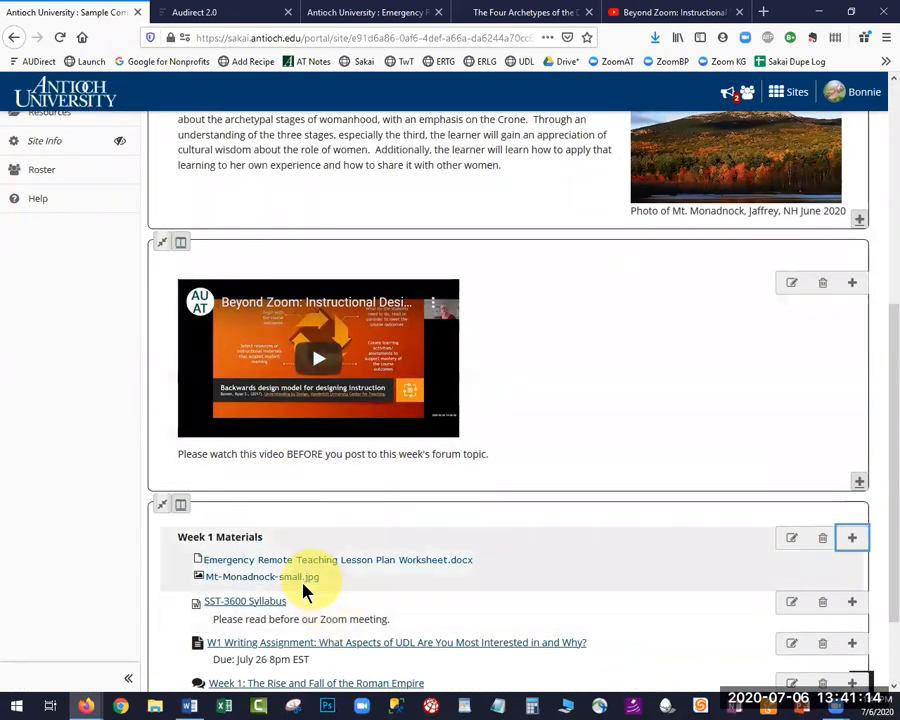
{"action": "scroll", "coordinate": [304, 587], "scroll_direction": "down", "scroll_amount": 1}
{"action": "scroll", "coordinate": [316, 528], "scroll_direction": "down", "scroll_amount": 2}
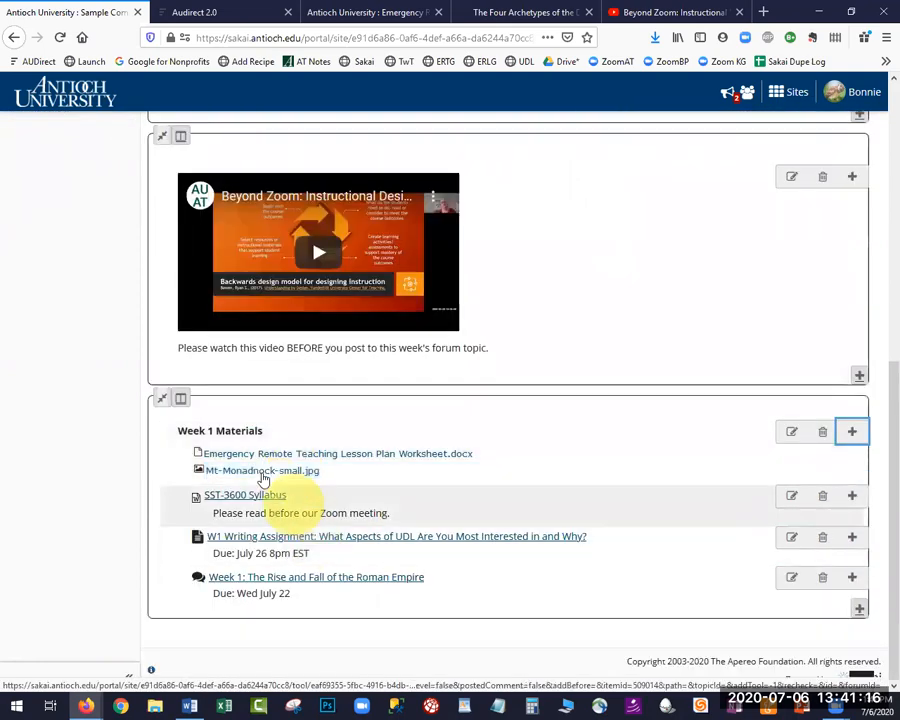
{"action": "scroll", "coordinate": [316, 456], "scroll_direction": "up", "scroll_amount": 2}
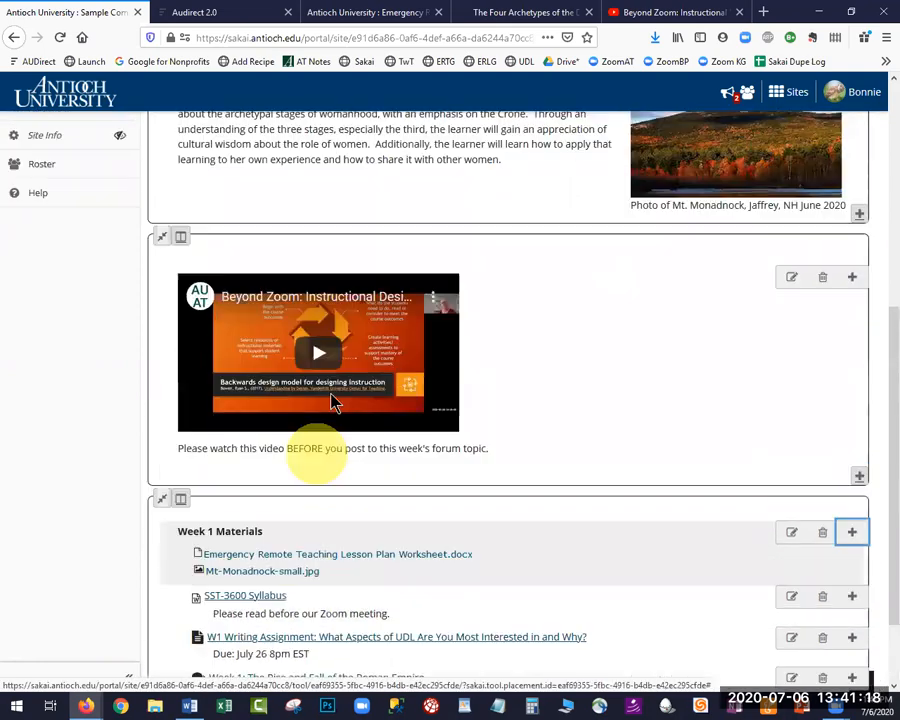
{"action": "scroll", "coordinate": [322, 630], "scroll_direction": "up", "scroll_amount": 3}
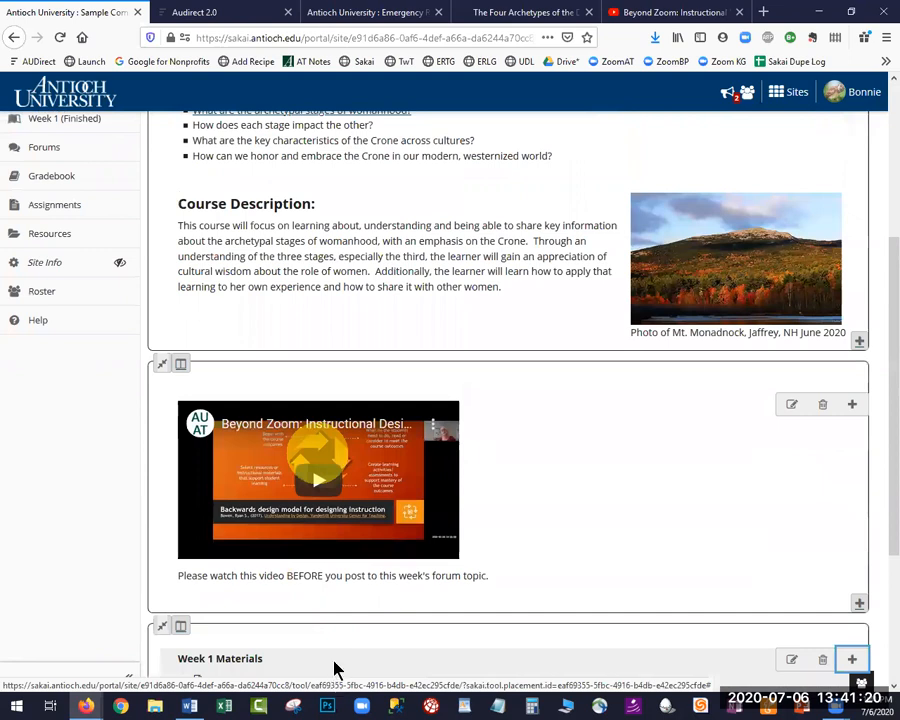
{"action": "scroll", "coordinate": [333, 669], "scroll_direction": "up", "scroll_amount": 1}
{"action": "left_click", "coordinate": [435, 418]}
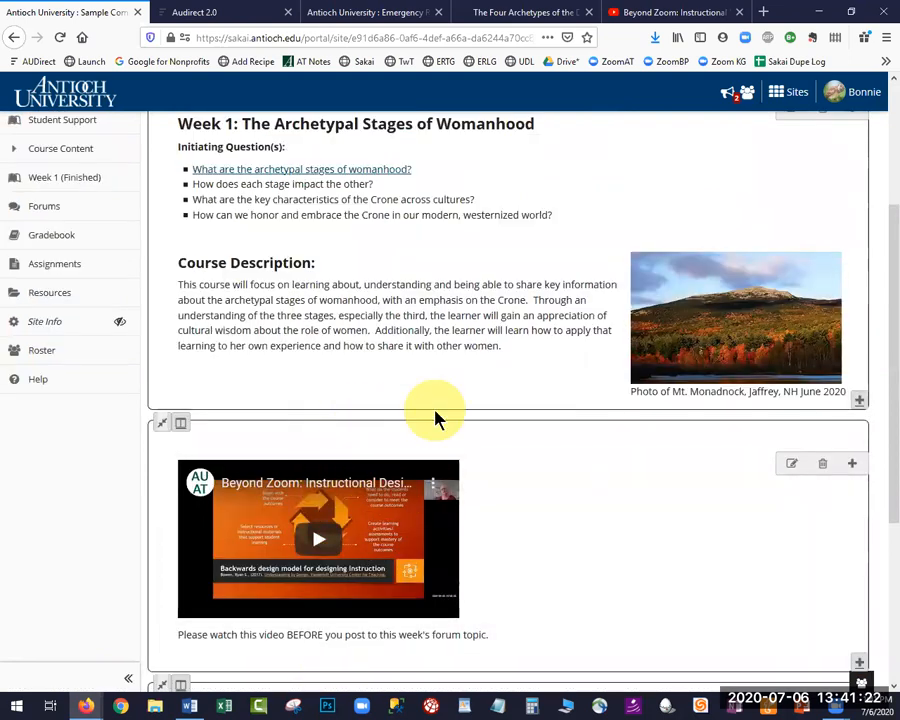
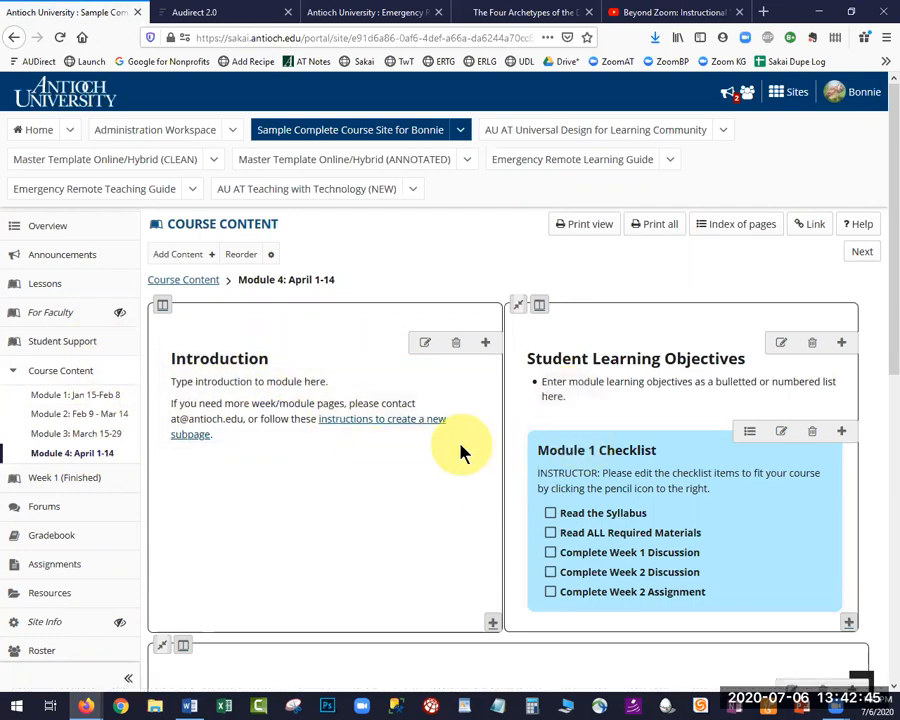
Step: Create a subpage titled "Module 5:" at the end of the Course Content page
{"action": "left_click", "coordinate": [50, 376]}
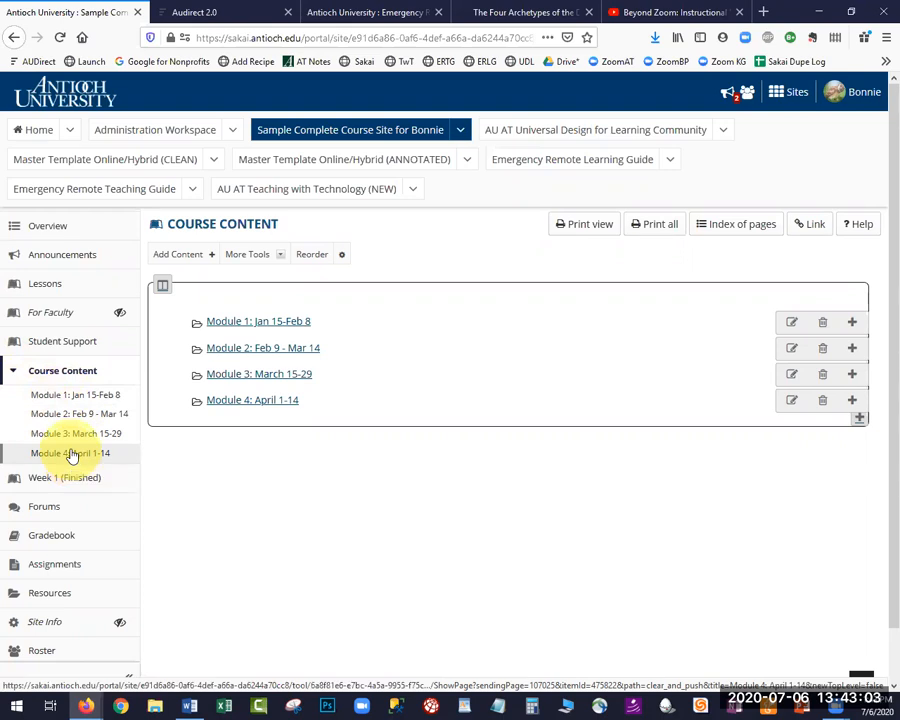
{"action": "left_click", "coordinate": [182, 256]}
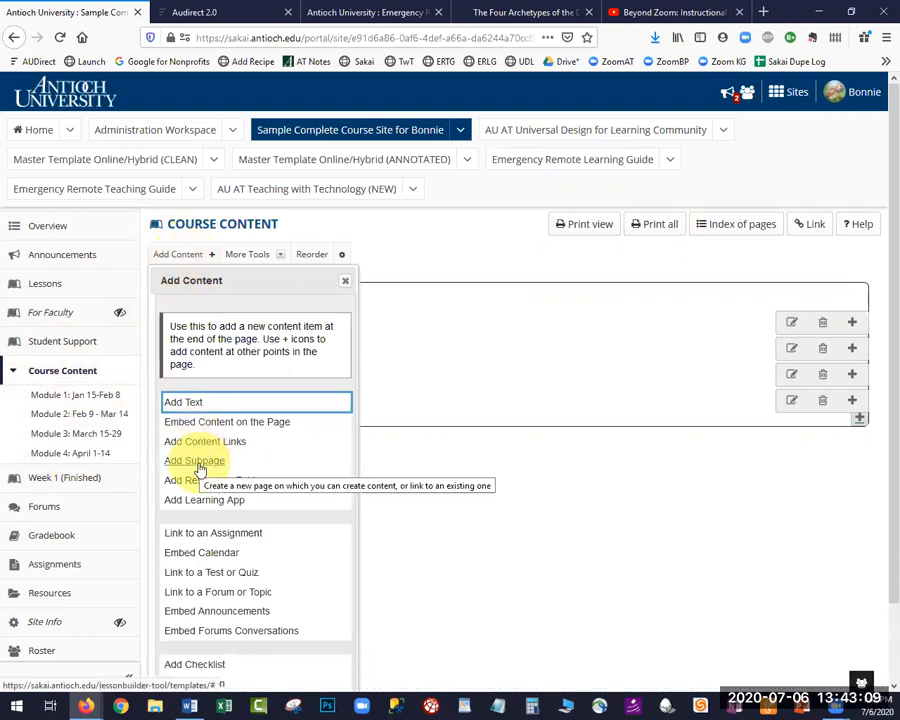
{"action": "left_click", "coordinate": [200, 468]}
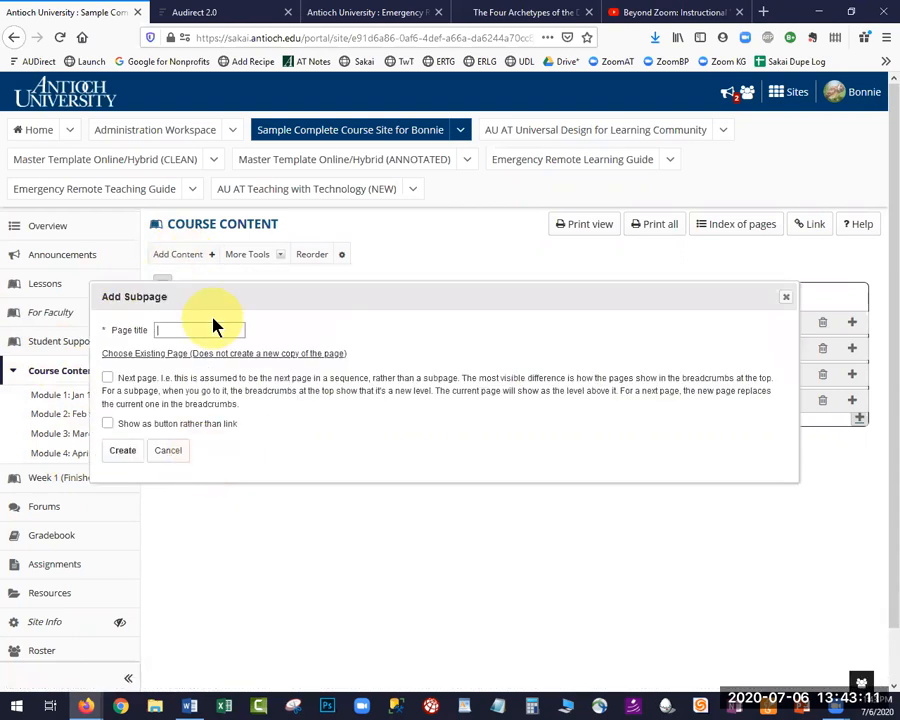
{"action": "type", "text": "Module 5"}
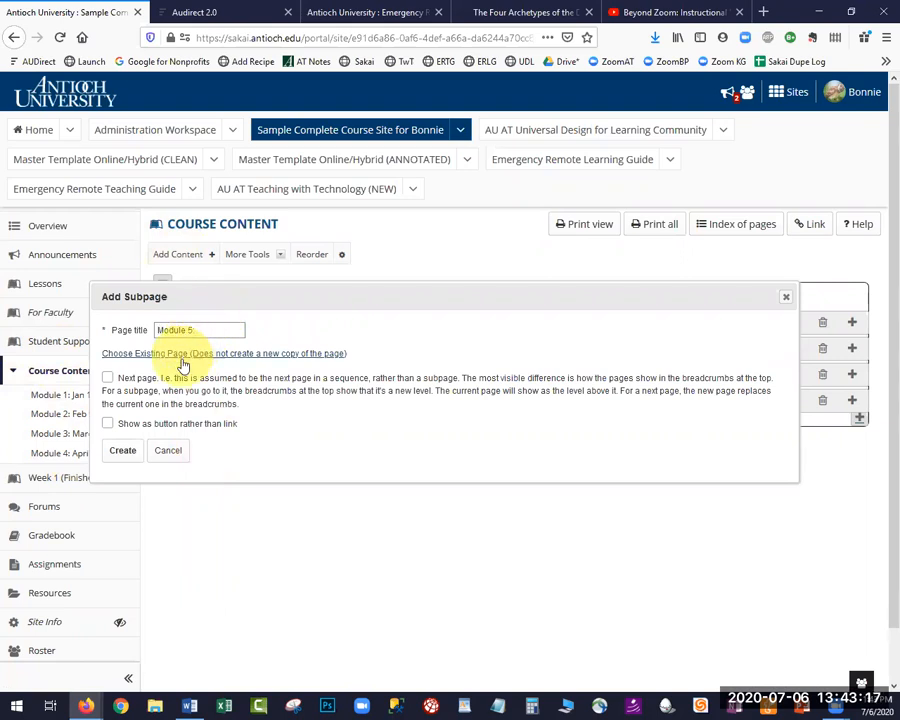
{"action": "type", "text": ":"}
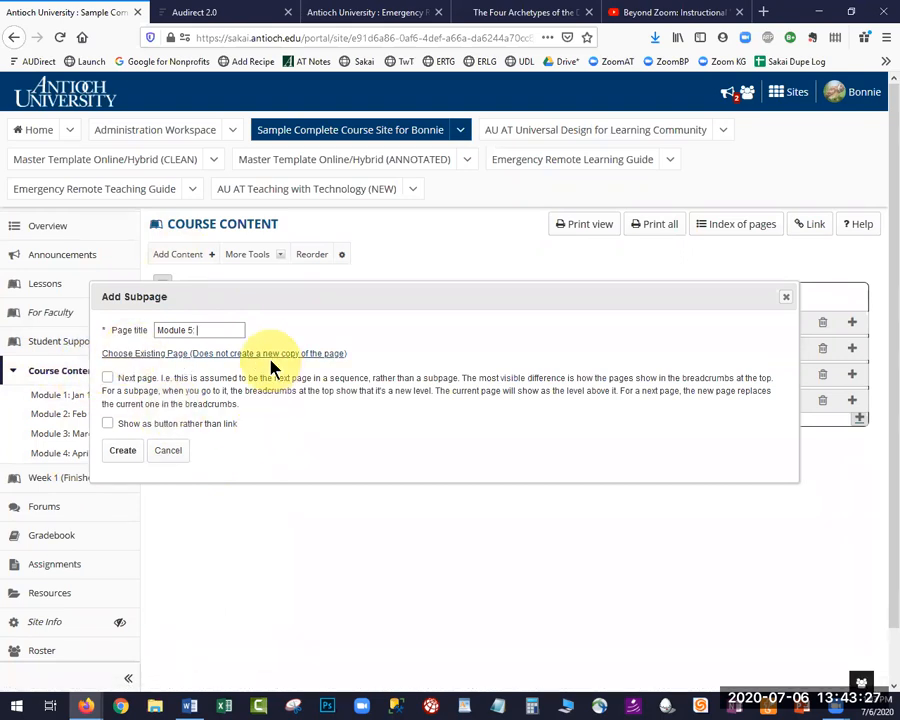
{"action": "left_click", "coordinate": [121, 452]}
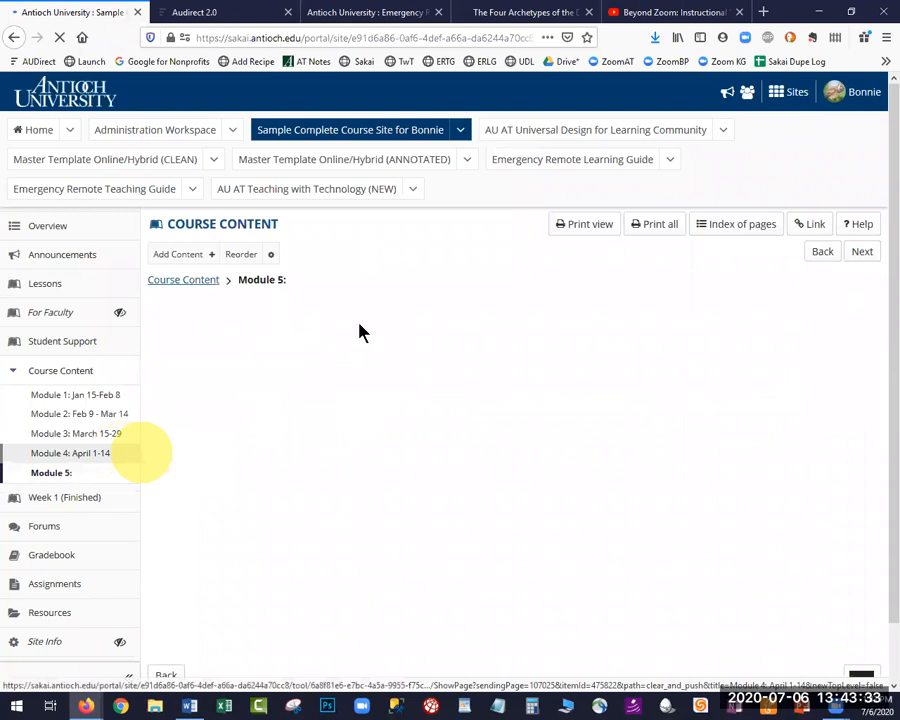
Step: Bring the items from the Module 4: April 1-14 page into the item list of the empty Module 5 page
{"action": "left_click", "coordinate": [241, 255]}
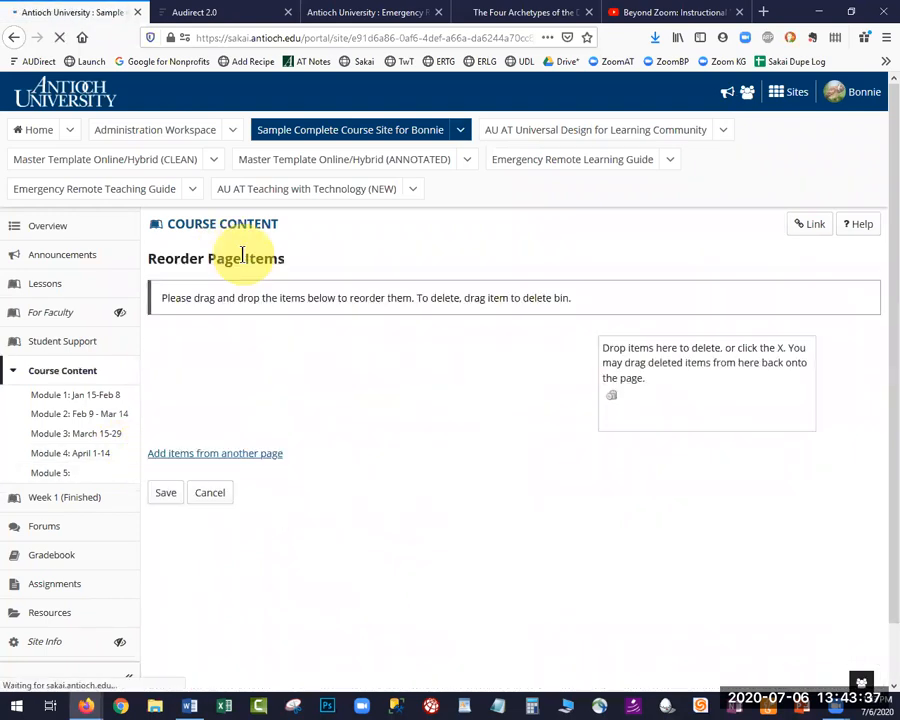
{"action": "left_click", "coordinate": [235, 454]}
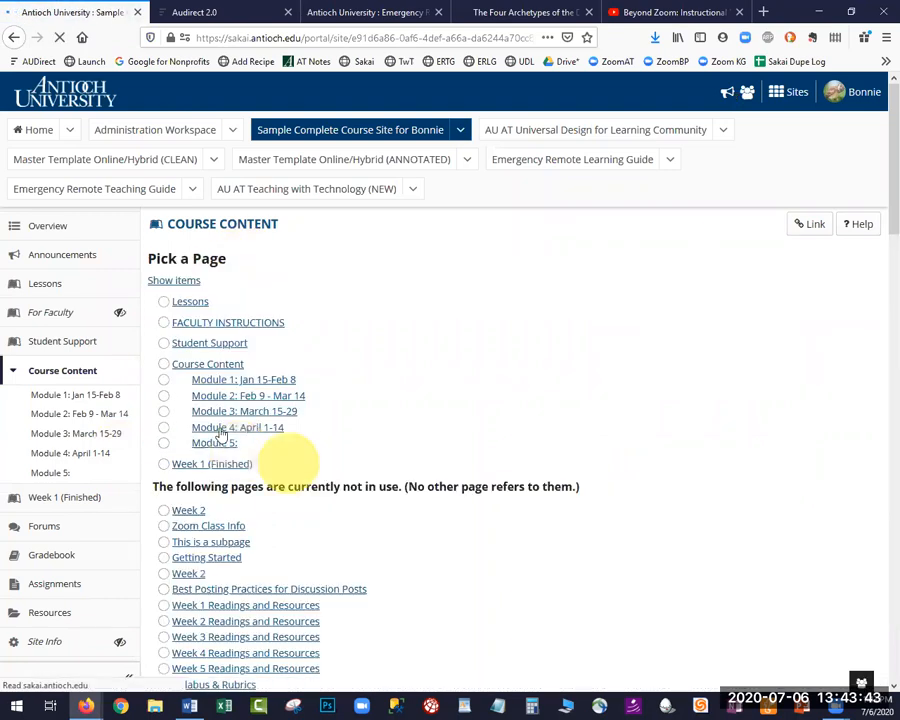
{"action": "left_click", "coordinate": [164, 427]}
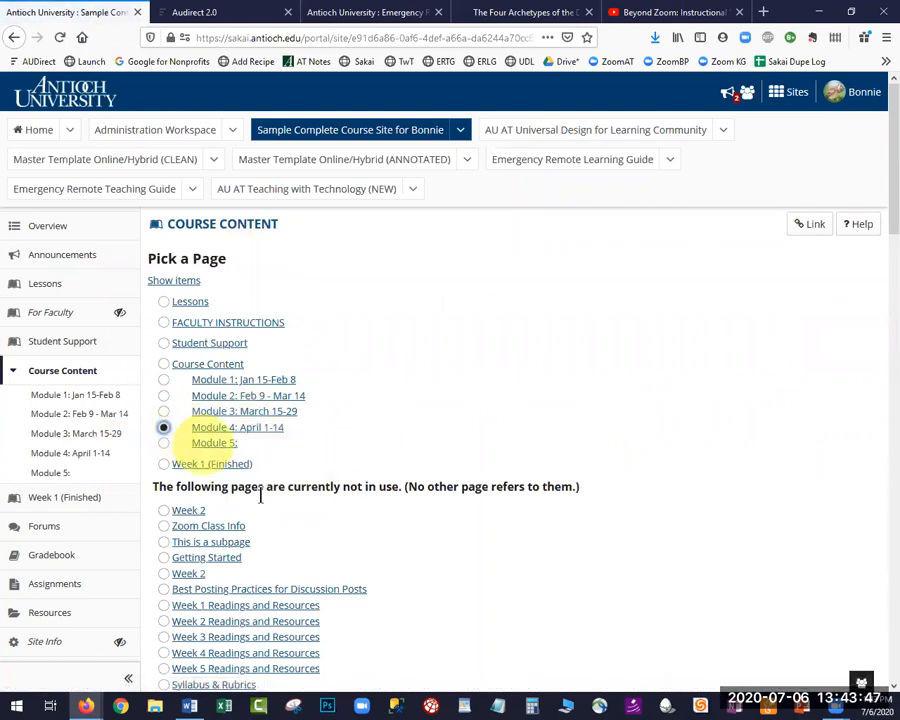
{"action": "scroll", "coordinate": [227, 374], "scroll_direction": "down", "scroll_amount": 1}
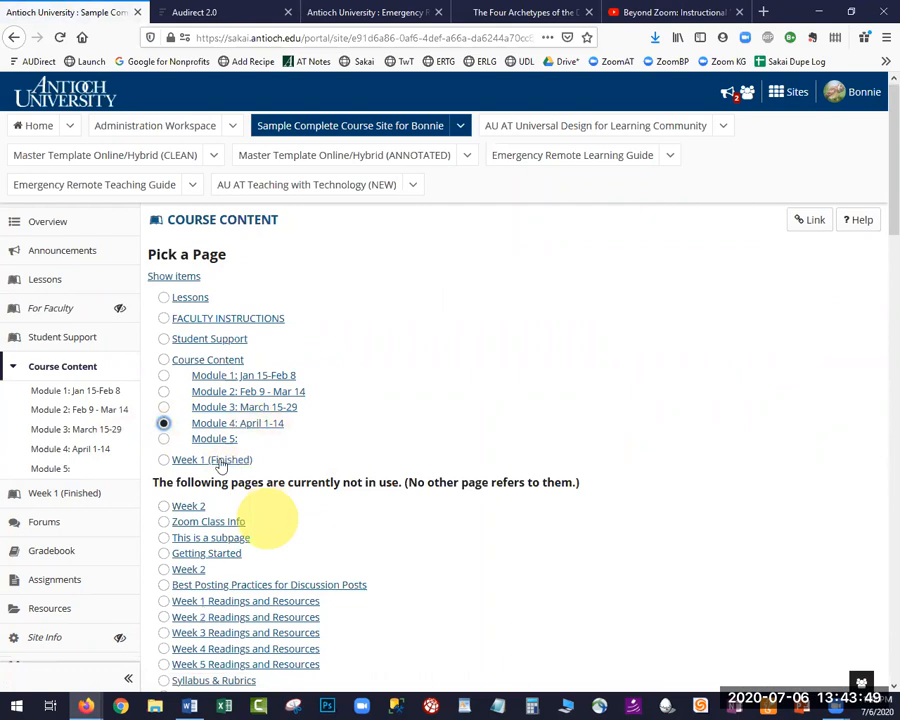
{"action": "scroll", "coordinate": [245, 390], "scroll_direction": "down", "scroll_amount": 5}
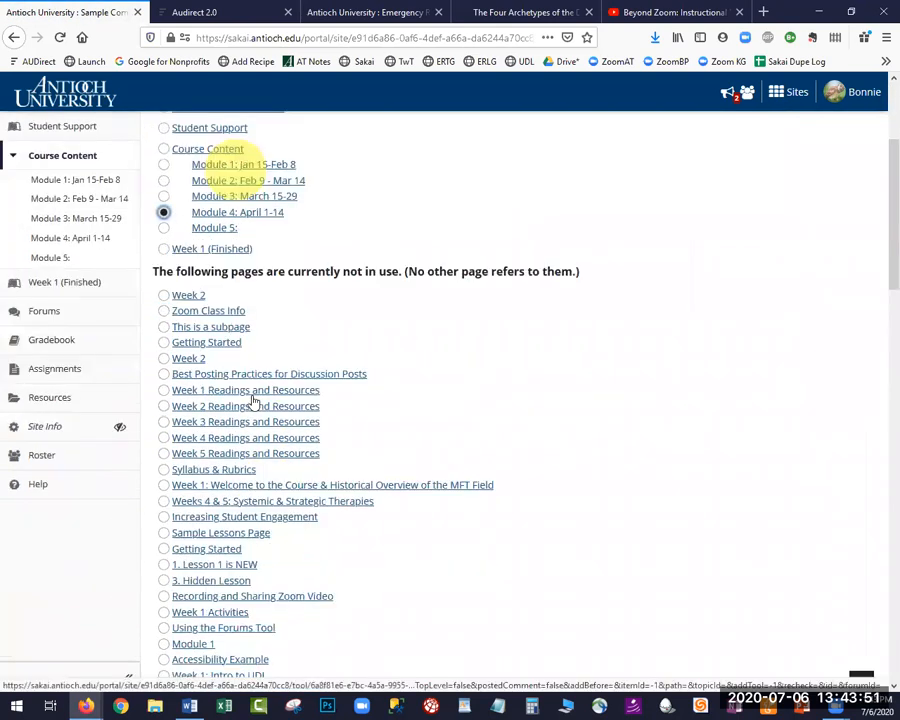
{"action": "scroll", "coordinate": [238, 433], "scroll_direction": "down", "scroll_amount": 4}
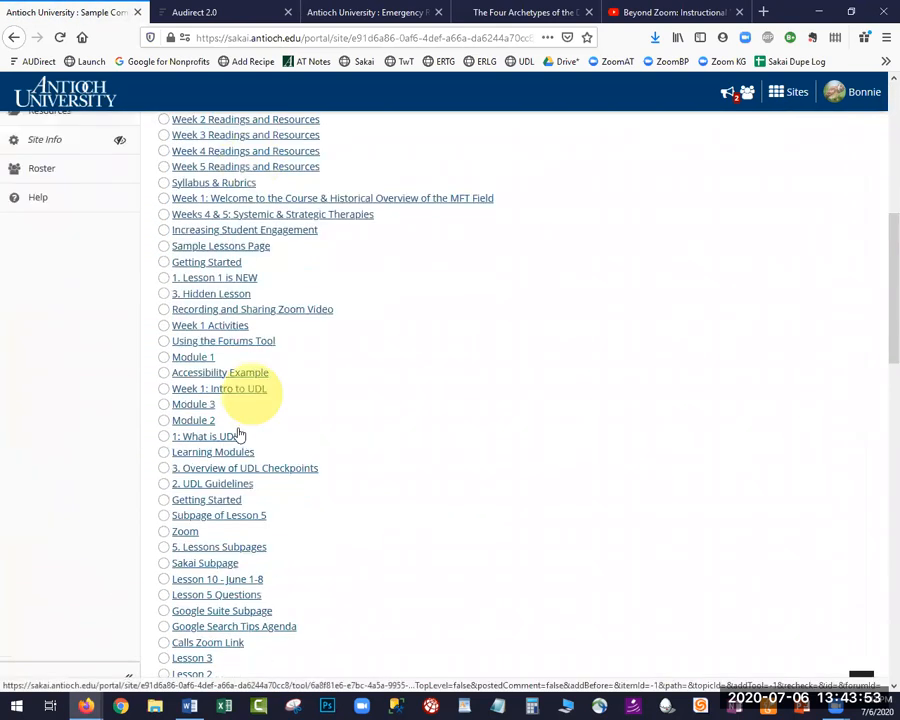
{"action": "scroll", "coordinate": [238, 433], "scroll_direction": "down", "scroll_amount": 6}
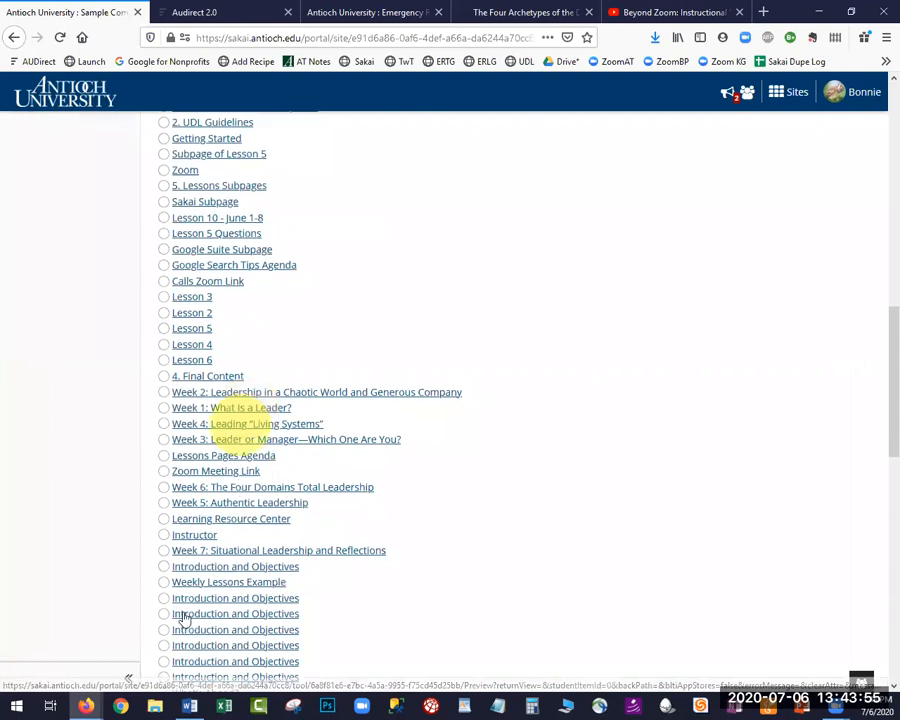
{"action": "scroll", "coordinate": [187, 620], "scroll_direction": "down", "scroll_amount": 10}
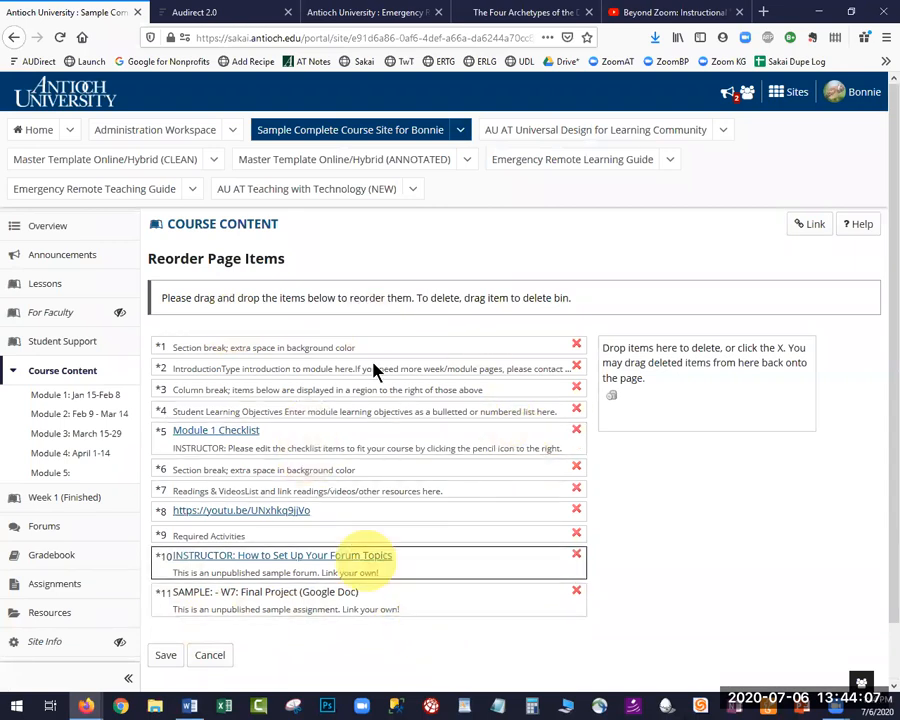
Step: Save the copied items to the Module 5 page and check its layout from the introduction to the readings and videos section
{"action": "left_click", "coordinate": [167, 655]}
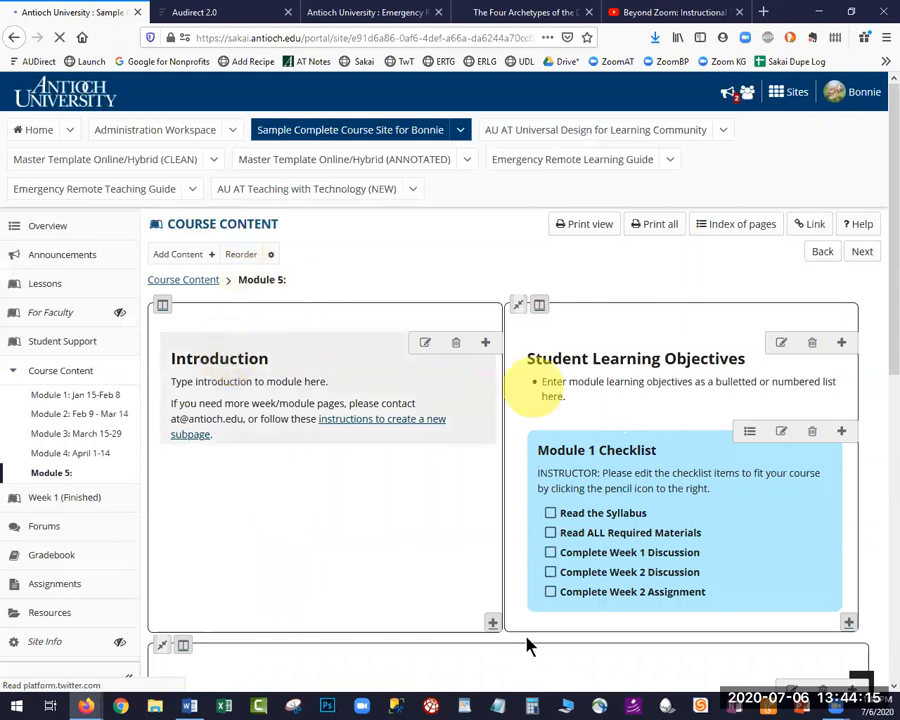
{"action": "scroll", "coordinate": [563, 390], "scroll_direction": "down", "scroll_amount": 2}
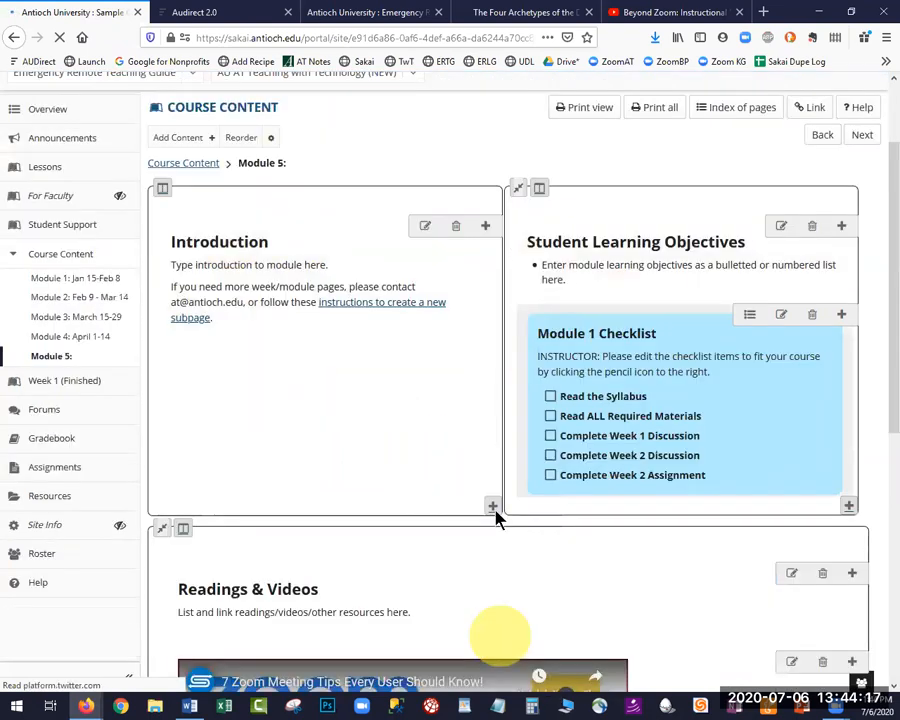
{"action": "scroll", "coordinate": [497, 516], "scroll_direction": "down", "scroll_amount": 2}
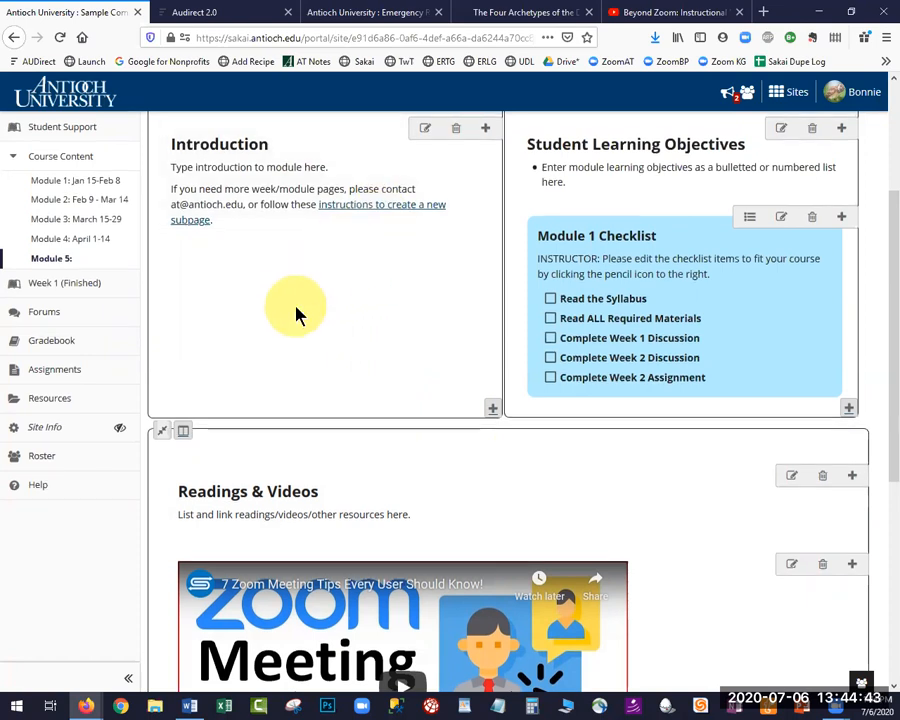
{"action": "scroll", "coordinate": [290, 330], "scroll_direction": "up", "scroll_amount": 1}
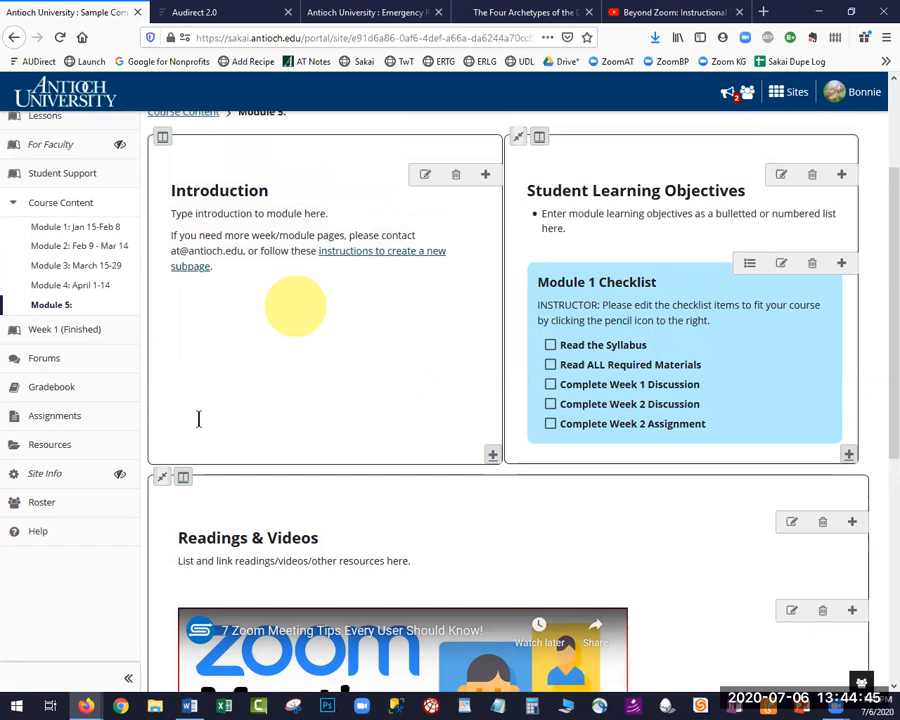
{"action": "scroll", "coordinate": [198, 418], "scroll_direction": "up", "scroll_amount": 3}
{"action": "scroll", "coordinate": [33, 443], "scroll_direction": "up", "scroll_amount": 1}
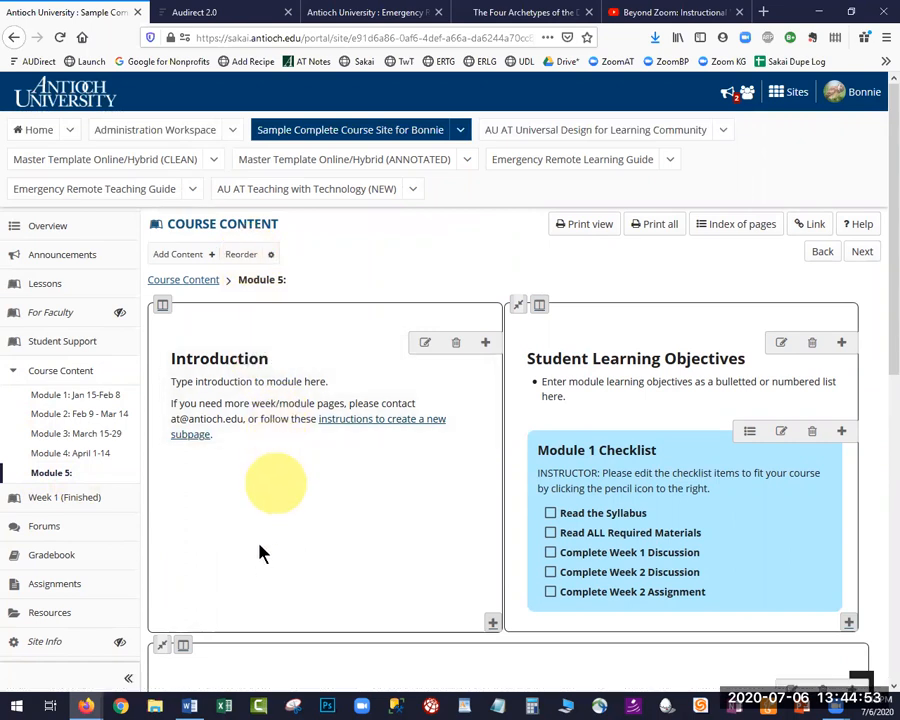
Step: On the Lessons page, create a subpage titled "Lecture Notes" at the end of the Week 1 course description section
{"action": "left_click", "coordinate": [43, 285]}
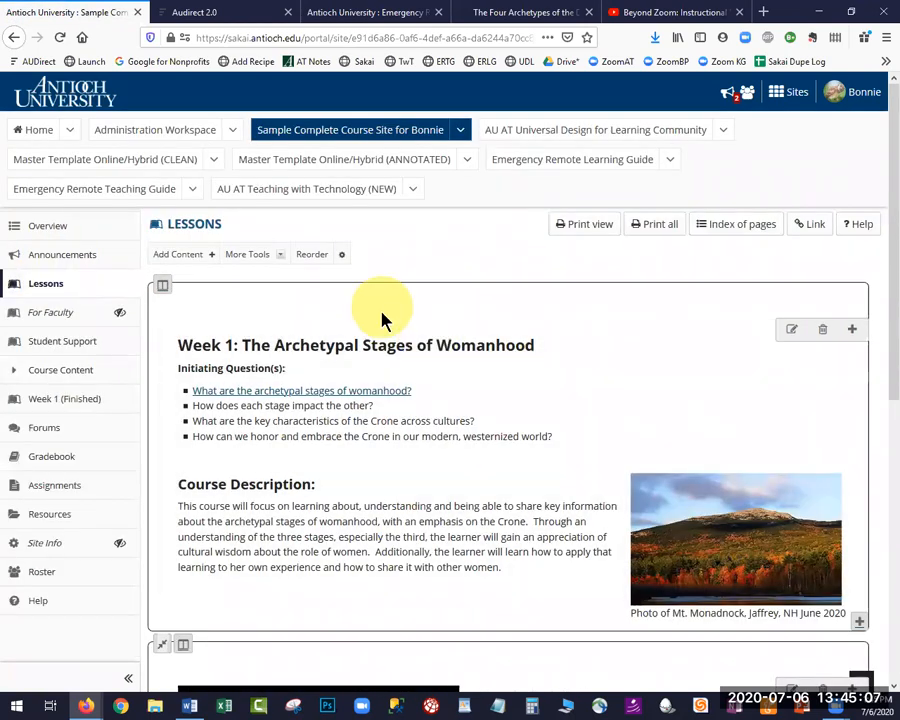
{"action": "scroll", "coordinate": [416, 370], "scroll_direction": "down", "scroll_amount": 1}
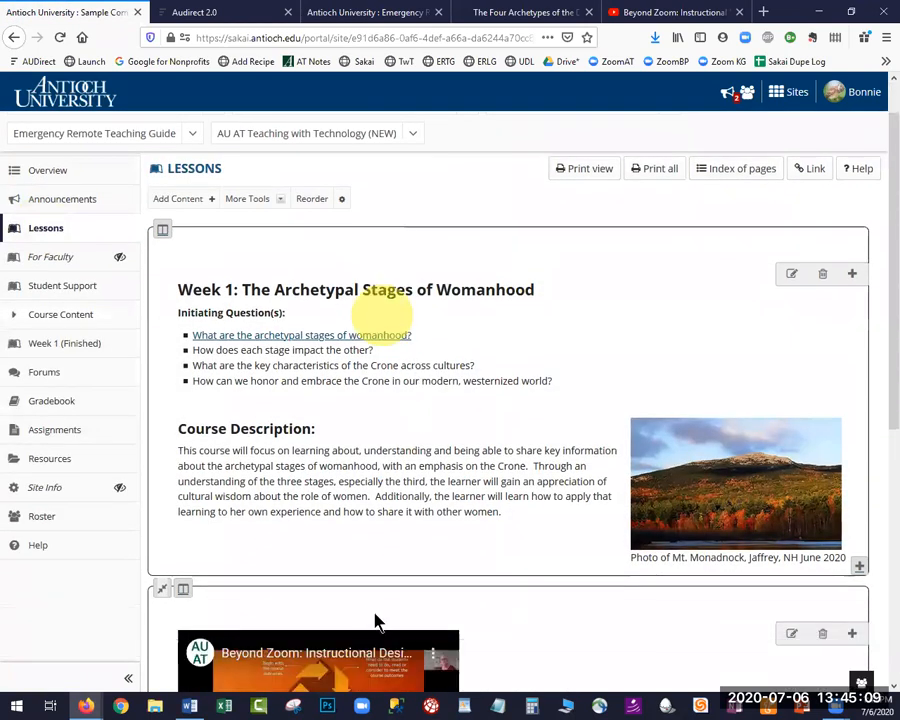
{"action": "scroll", "coordinate": [467, 637], "scroll_direction": "down", "scroll_amount": 1}
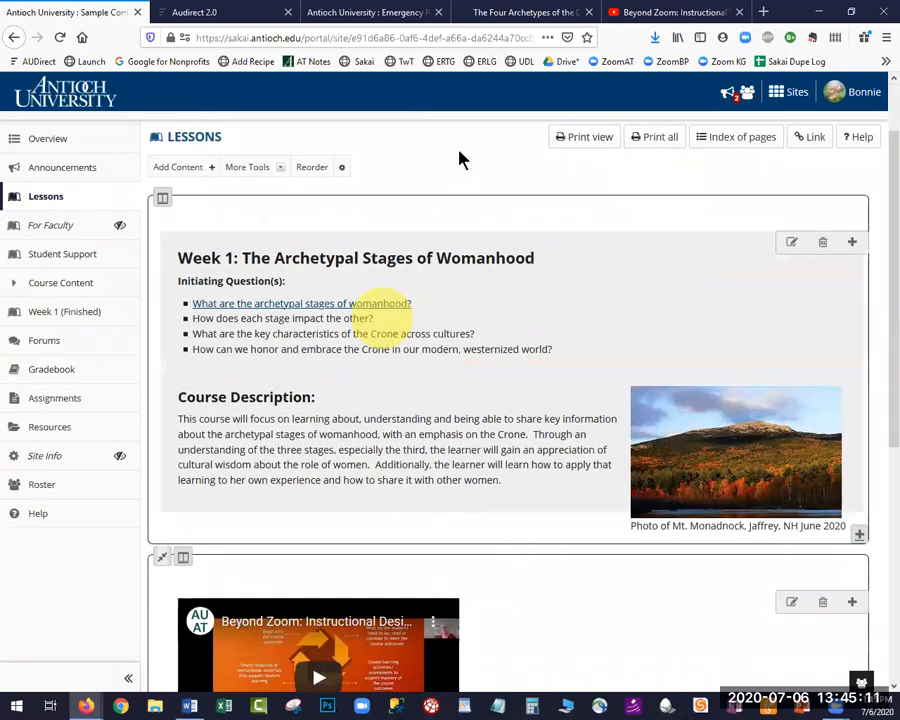
{"action": "scroll", "coordinate": [428, 96], "scroll_direction": "down", "scroll_amount": 8}
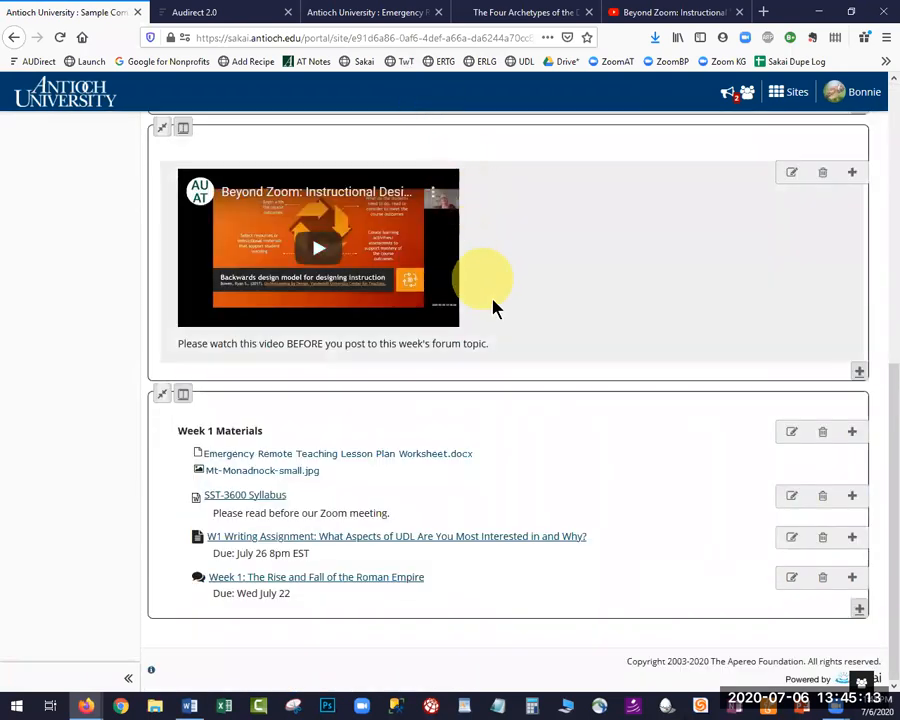
{"action": "scroll", "coordinate": [491, 303], "scroll_direction": "up", "scroll_amount": 3}
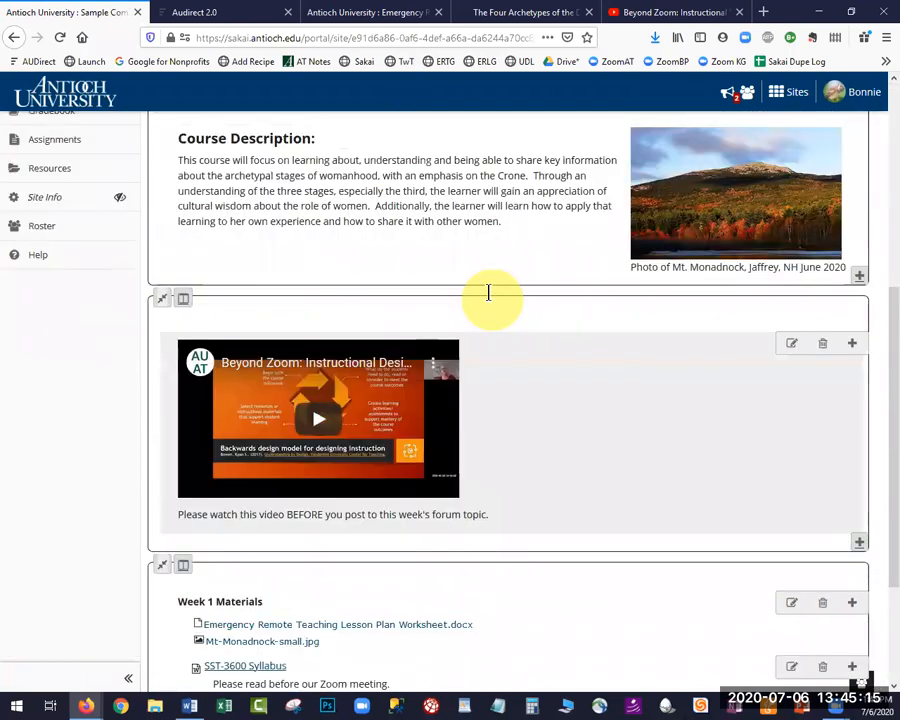
{"action": "scroll", "coordinate": [489, 291], "scroll_direction": "up", "scroll_amount": 2}
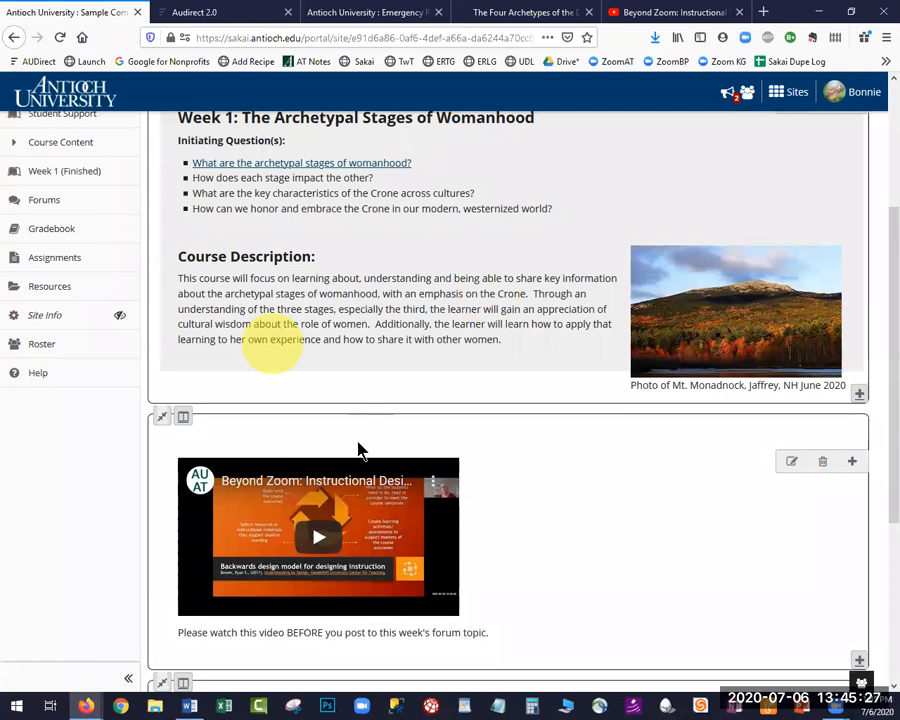
{"action": "scroll", "coordinate": [362, 450], "scroll_direction": "up", "scroll_amount": 3}
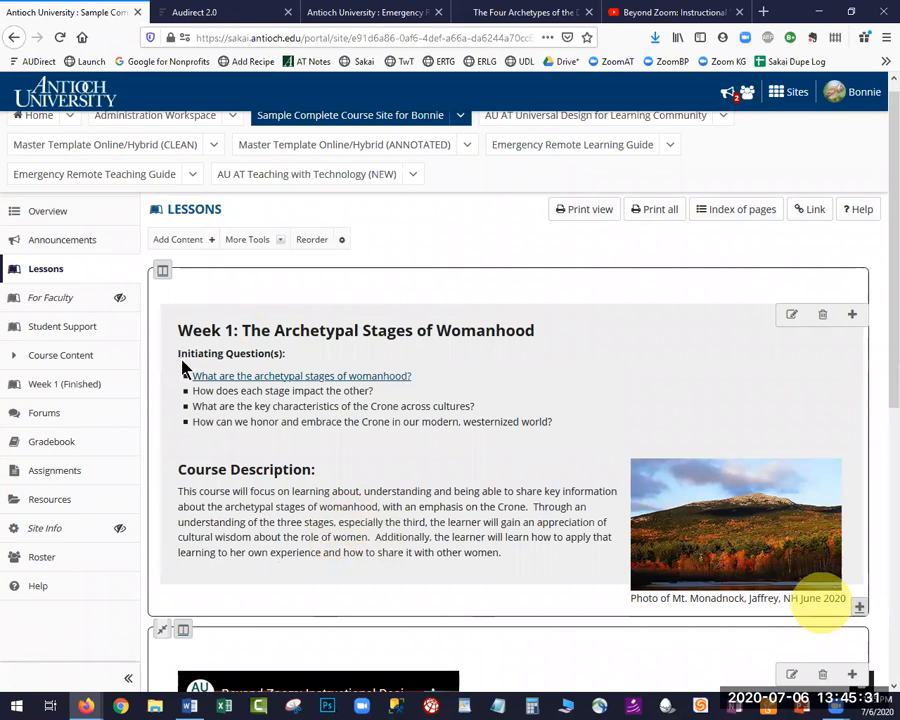
{"action": "left_click", "coordinate": [859, 607]}
{"action": "left_click", "coordinate": [183, 356]}
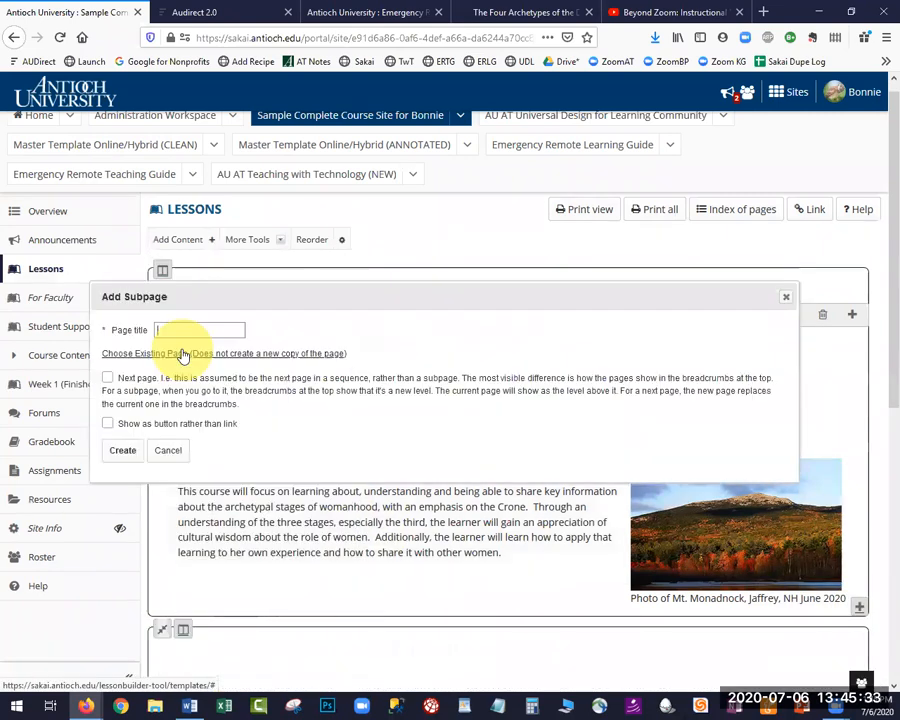
{"action": "type", "text": "Lectu"}
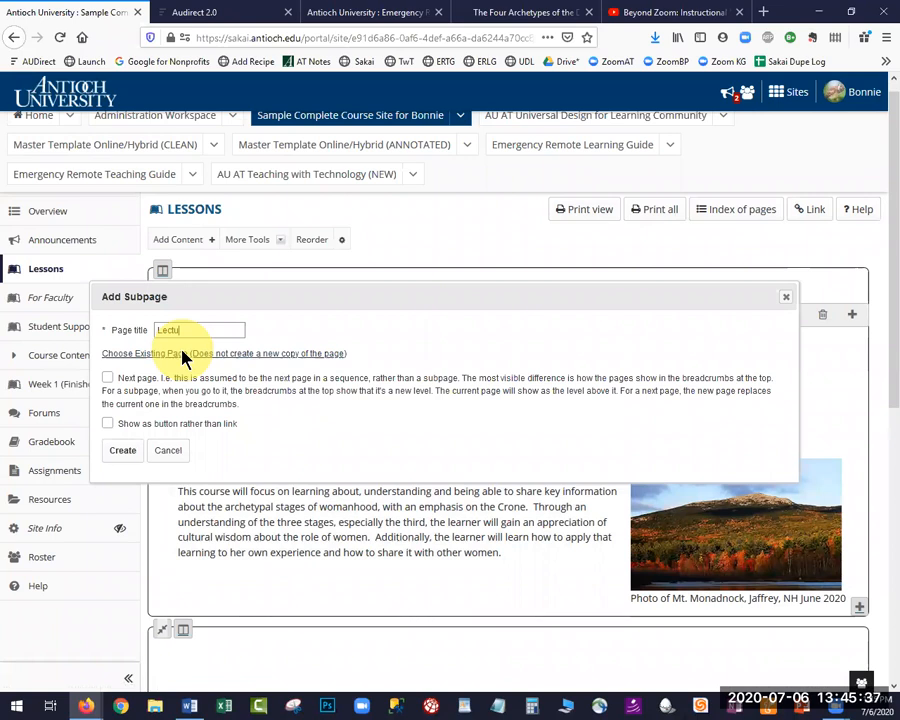
{"action": "type", "text": "re Notes"}
{"action": "left_click", "coordinate": [121, 451]}
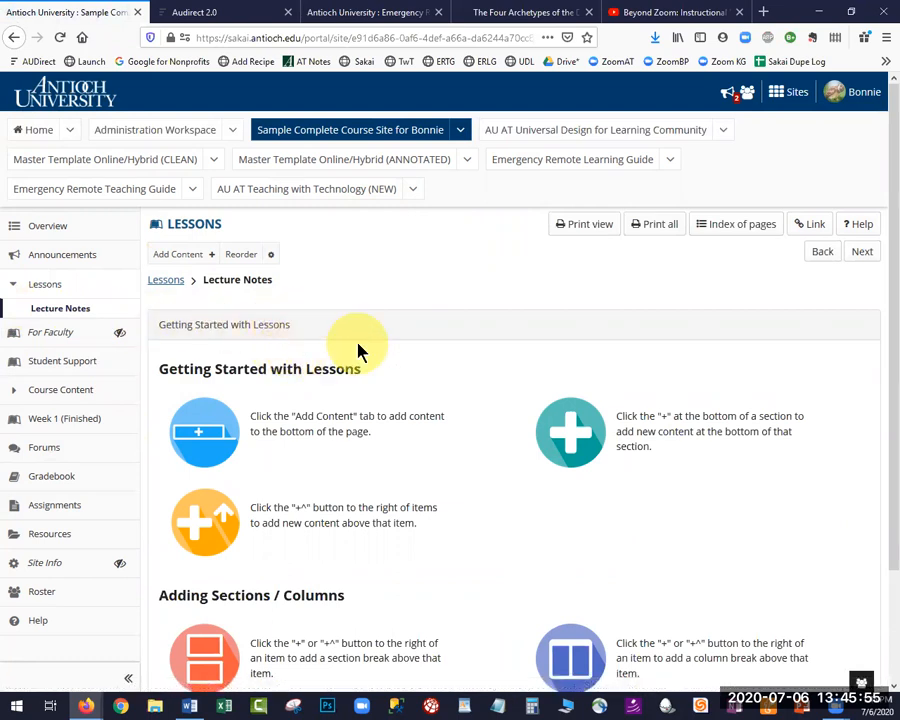
Step: Add a text item to the Lecture Notes subpage reading "Week 1: Lecture Notes" and format it as Heading 1
{"action": "left_click", "coordinate": [190, 254]}
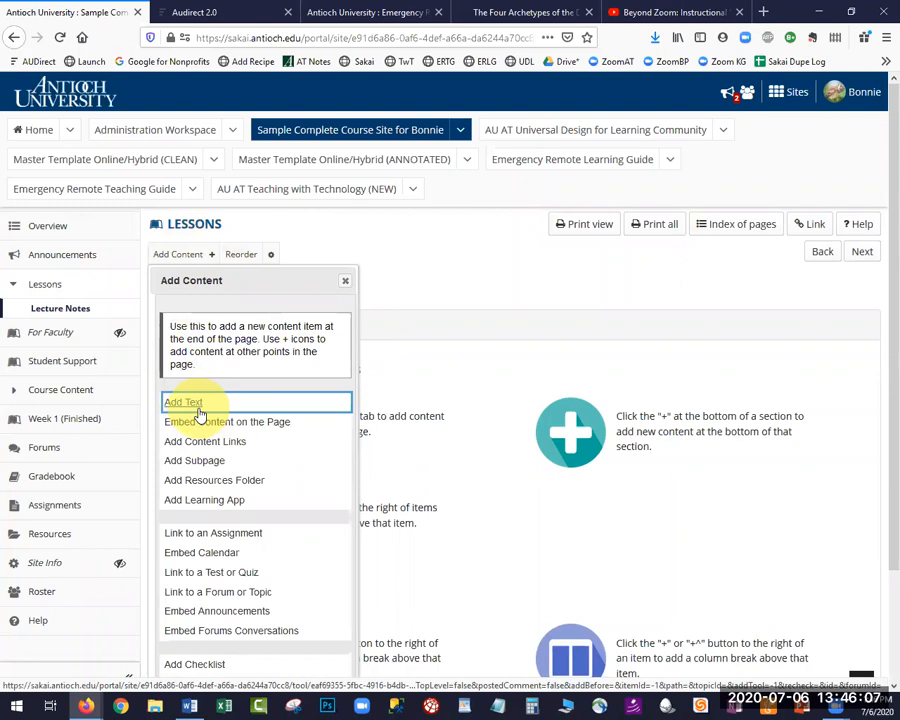
{"action": "left_click", "coordinate": [200, 406]}
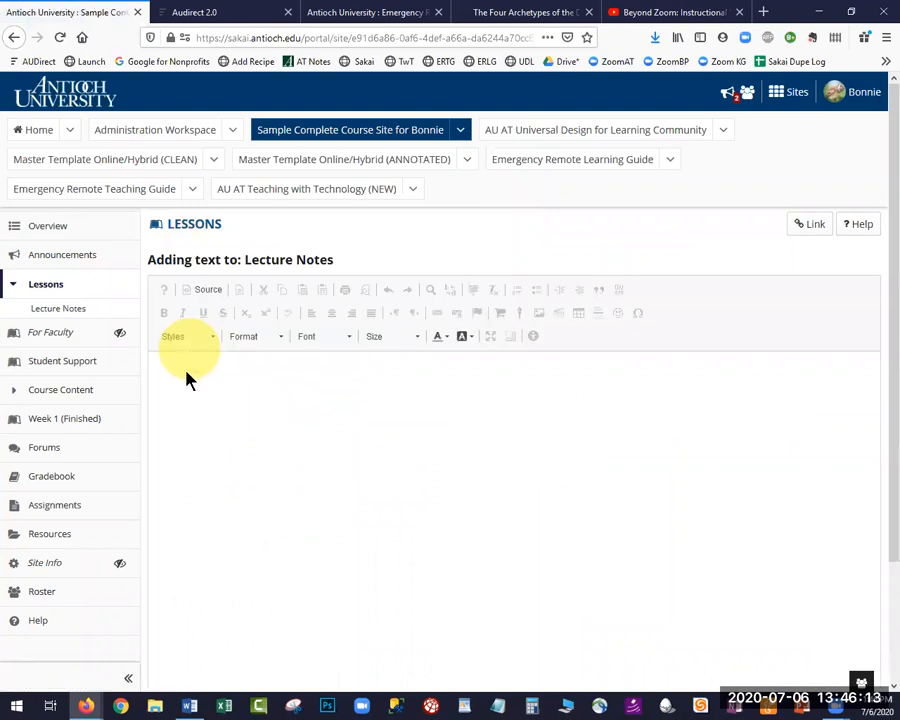
{"action": "type", "text": "Week"}
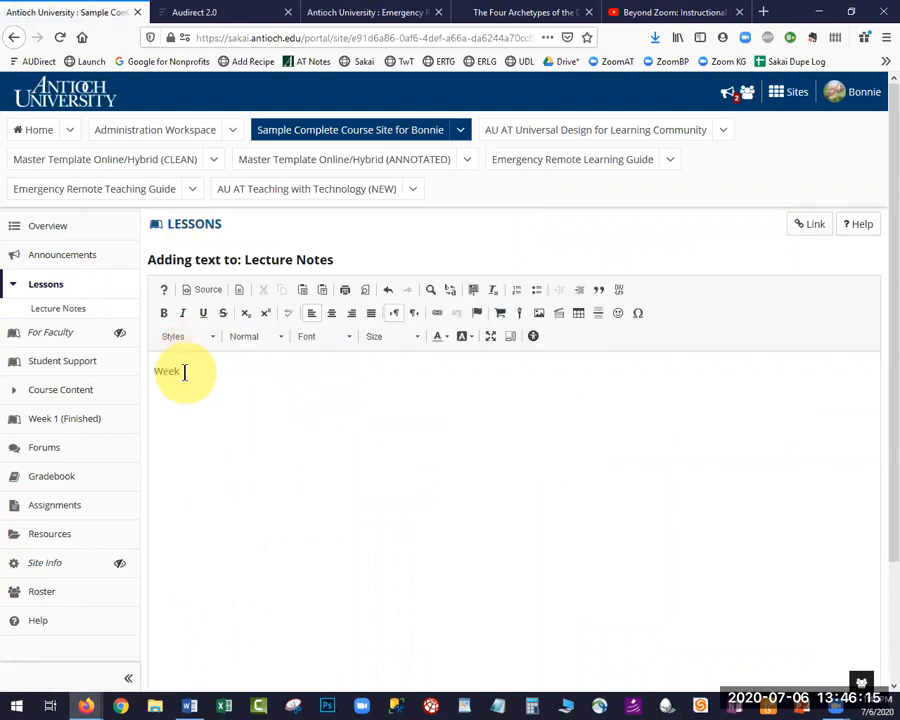
{"action": "type", "text": " 1: Lecture Notes"}
{"action": "left_click_drag", "start_coordinate": [257, 371], "coordinate": [152, 371]}
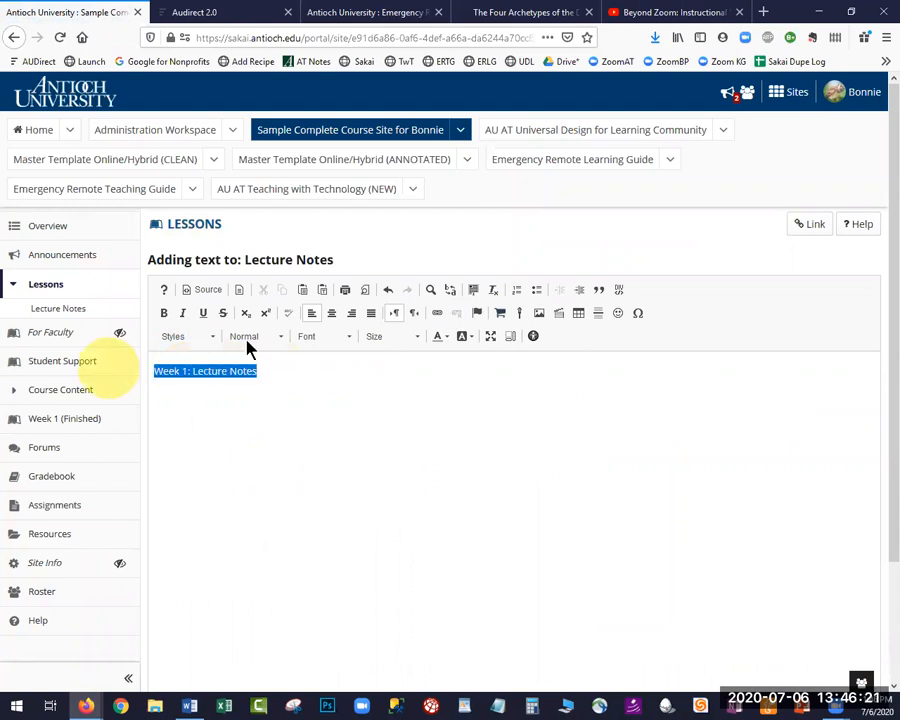
{"action": "left_click", "coordinate": [257, 337]}
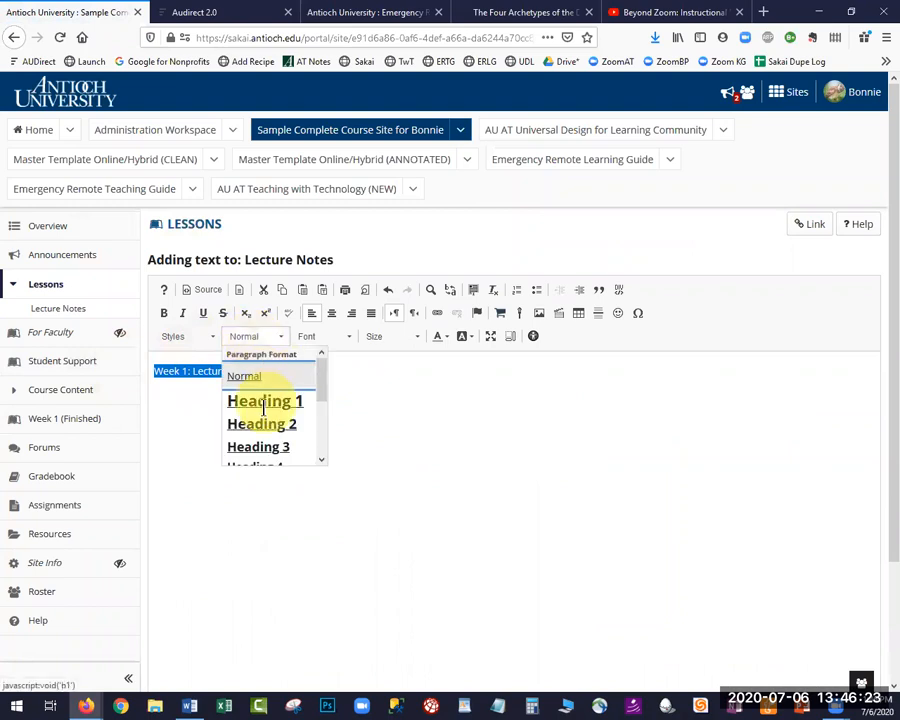
{"action": "left_click", "coordinate": [265, 400]}
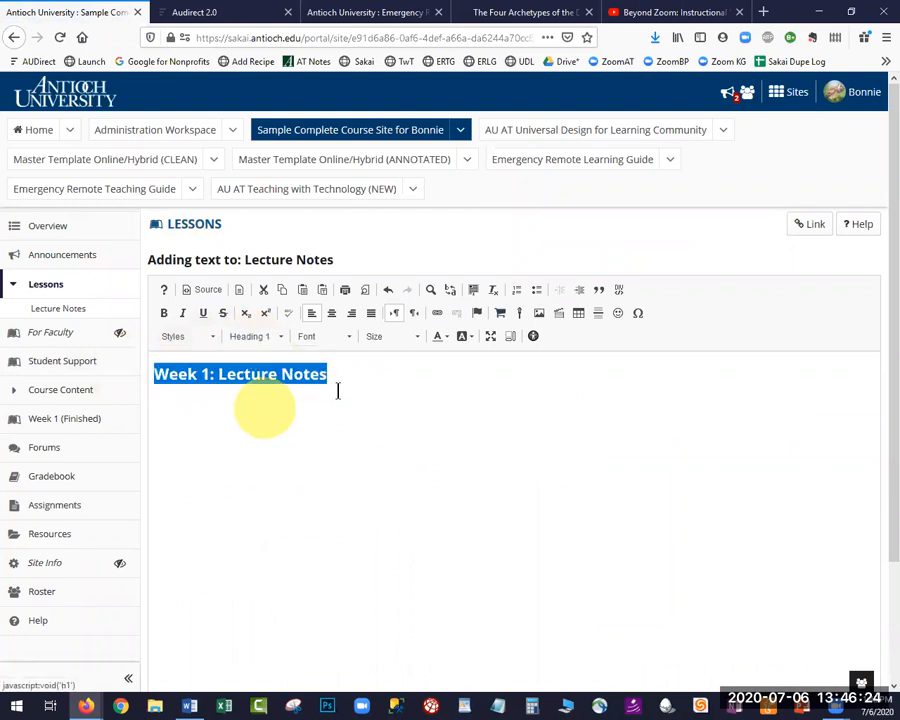
Step: Below the heading, add "These are my notes fro this week's content..." and lorem ipsum filler paragraphs, and save the text item
{"action": "left_click", "coordinate": [268, 428]}
{"action": "key", "text": "Return"}
{"action": "type", "text": "These are my n"}
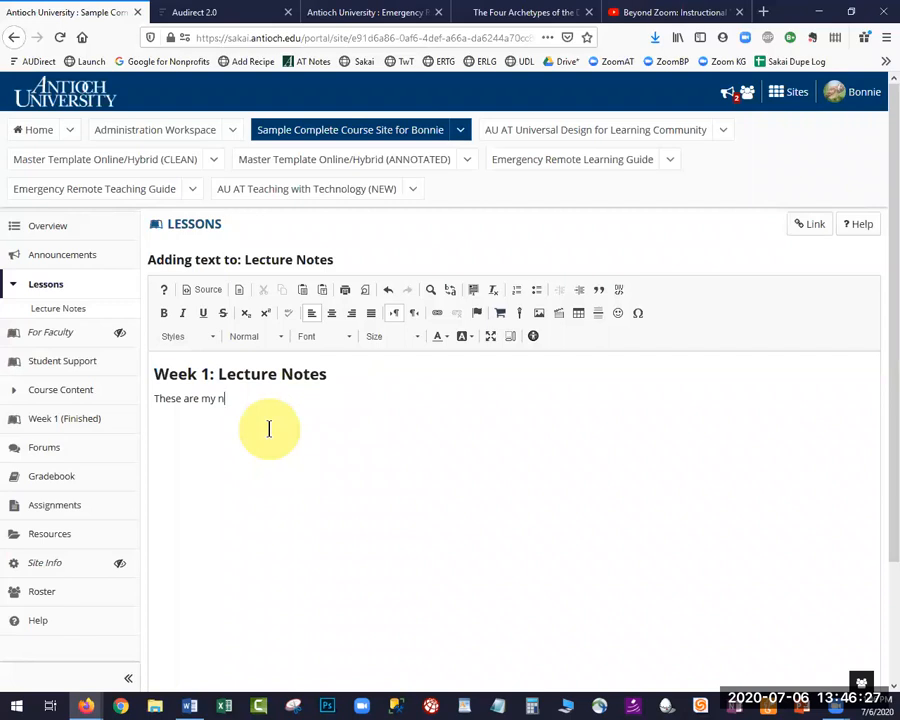
{"action": "type", "text": "otes fro this week's content.."}
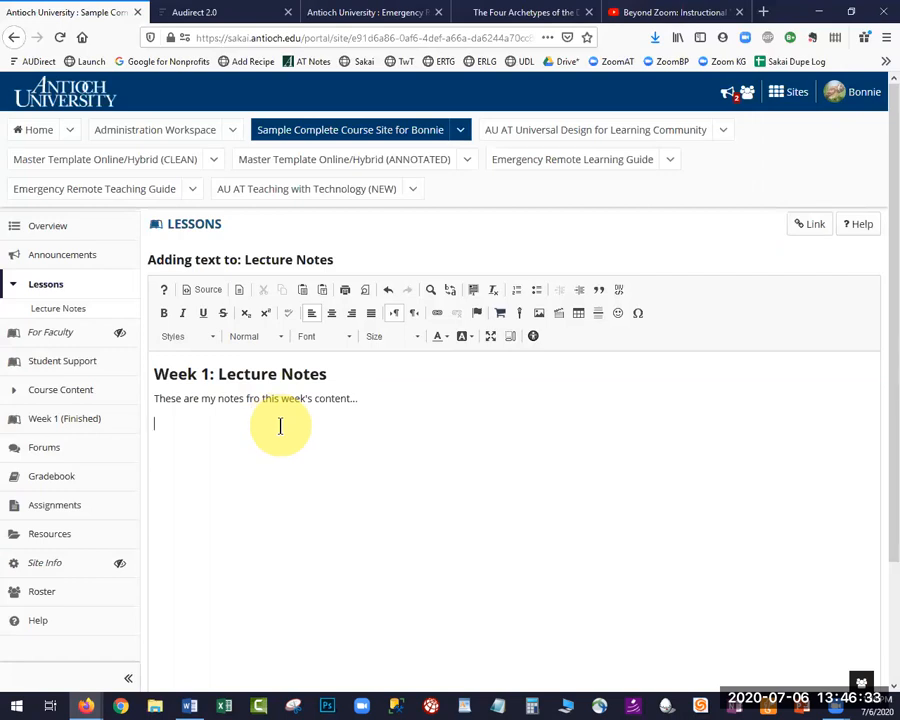
{"action": "type", "text": ". .li"}
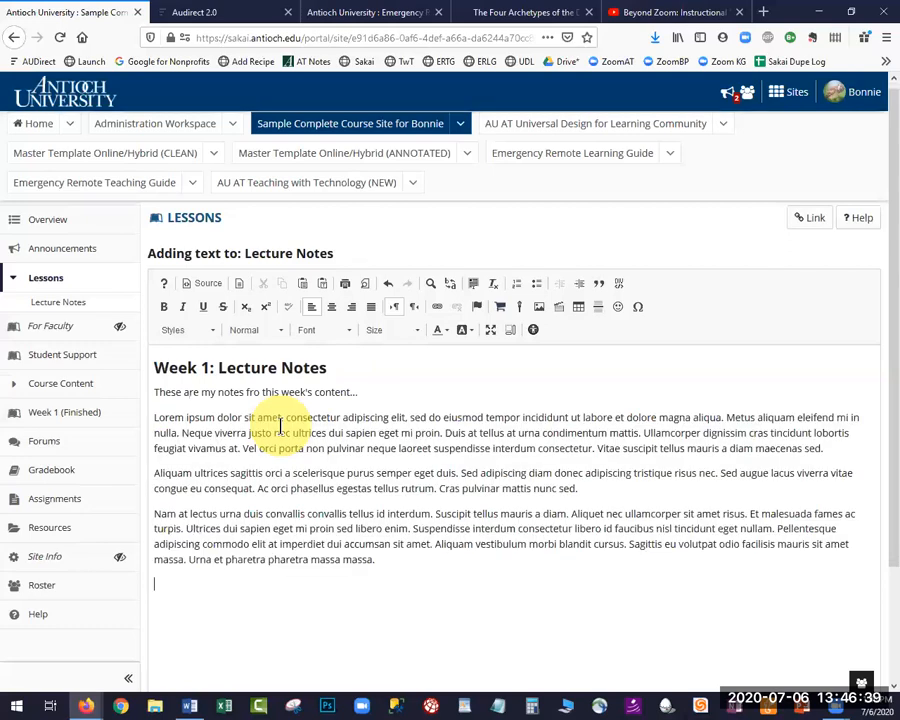
{"action": "type", "text": ".lipsum"}
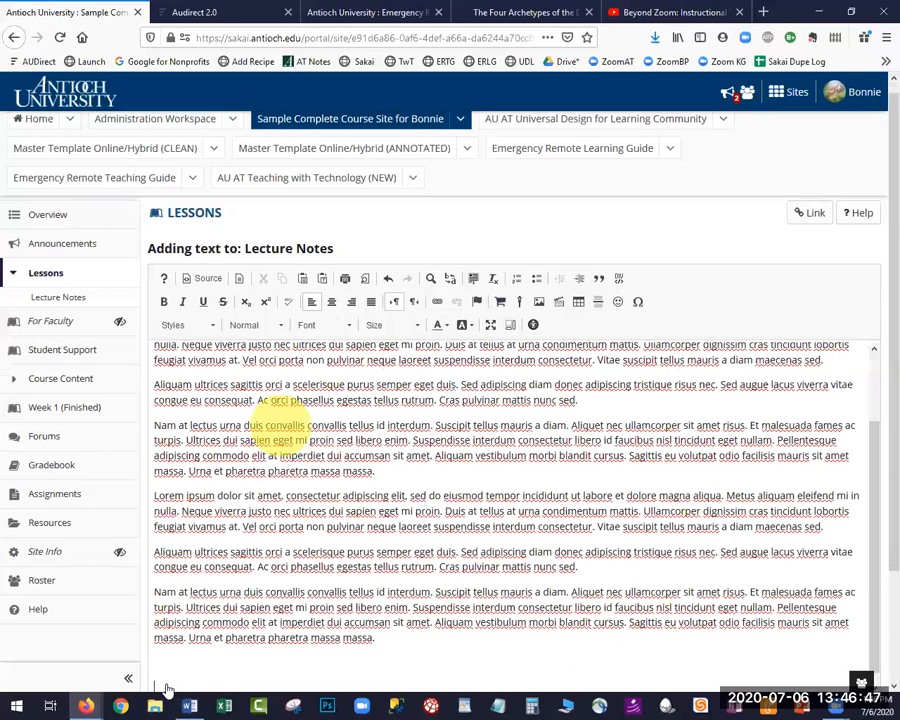
{"action": "scroll", "coordinate": [167, 688], "scroll_direction": "down", "scroll_amount": 4}
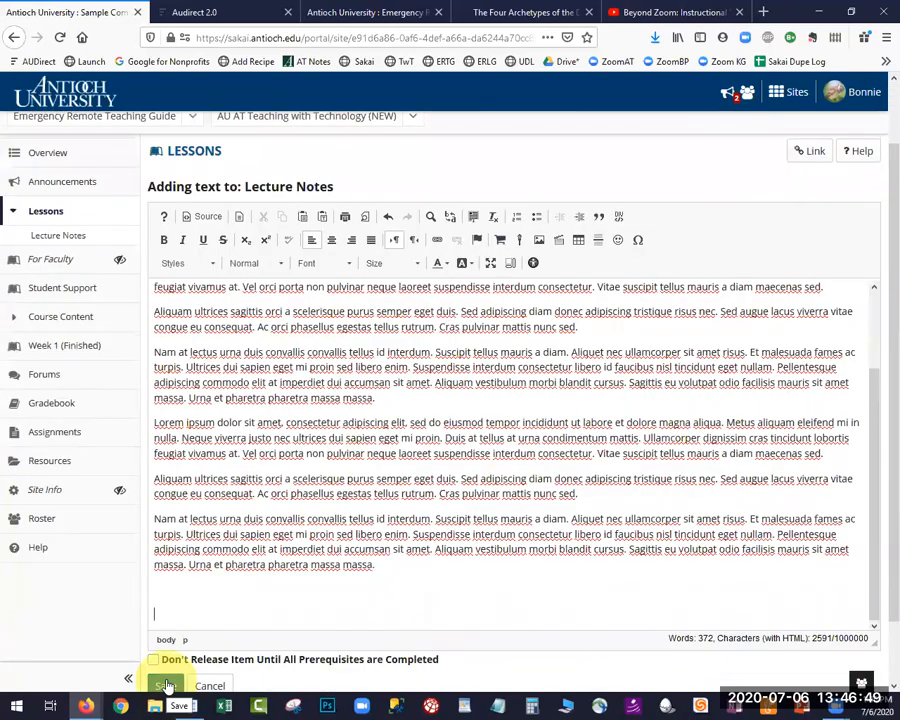
{"action": "left_click", "coordinate": [167, 688]}
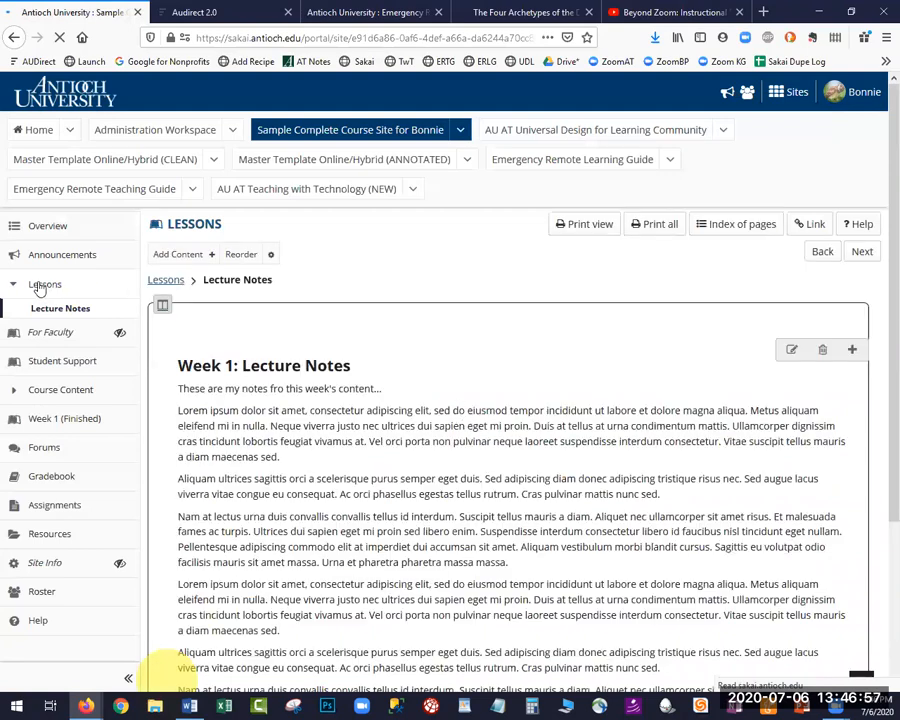
Step: Open the Lecture Notes subpage from its link below the course description on the Lessons page
{"action": "scroll", "coordinate": [245, 406], "scroll_direction": "down", "scroll_amount": 3}
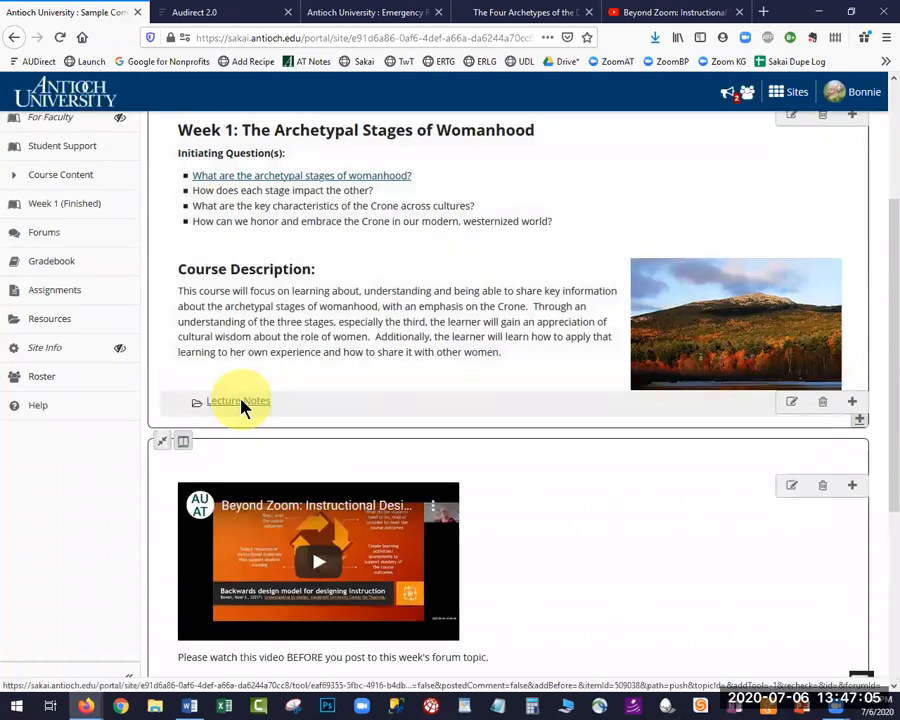
{"action": "left_click", "coordinate": [240, 403]}
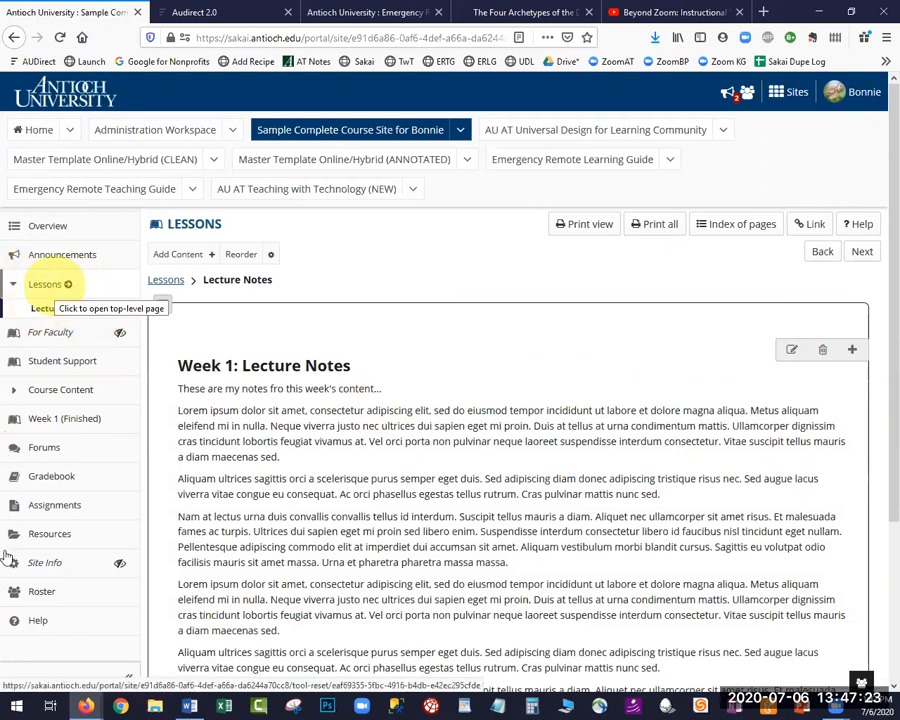
Step: In the site's tool management settings, examine the Lessons subpage navigation option and its effect on the Lessons entry, and leave without saving
{"action": "left_click", "coordinate": [46, 565]}
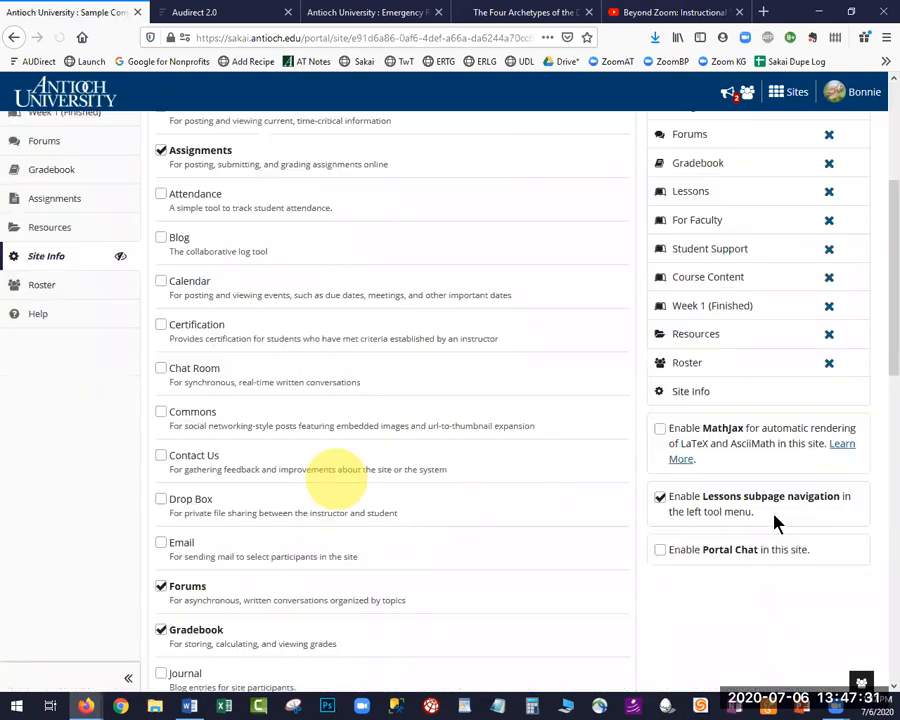
{"action": "left_click_drag", "start_coordinate": [776, 516], "coordinate": [684, 508]}
{"action": "left_click", "coordinate": [680, 508]}
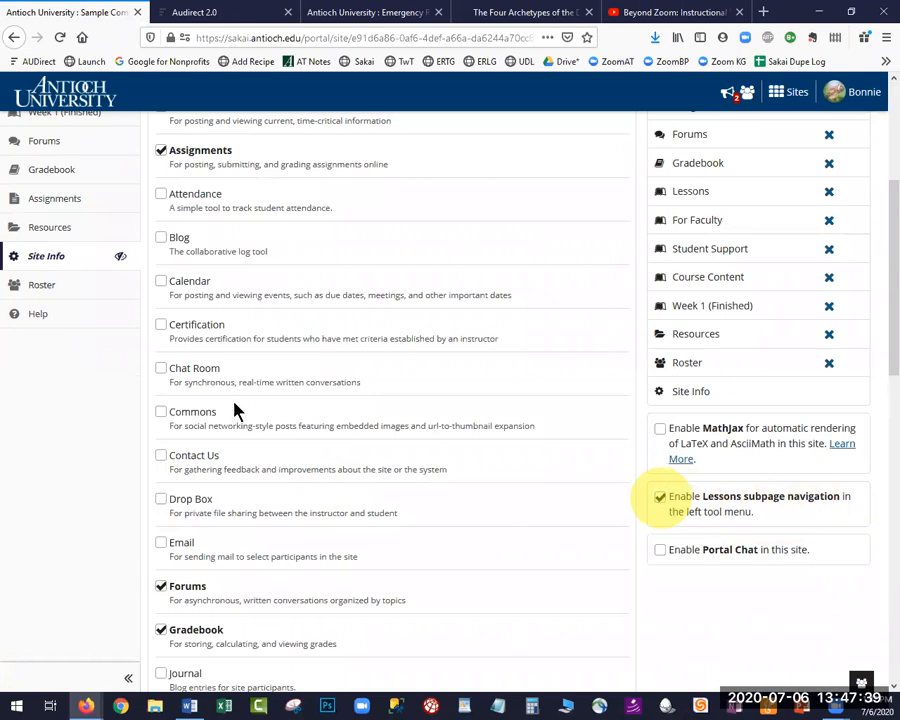
{"action": "scroll", "coordinate": [20, 272], "scroll_direction": "up", "scroll_amount": 5}
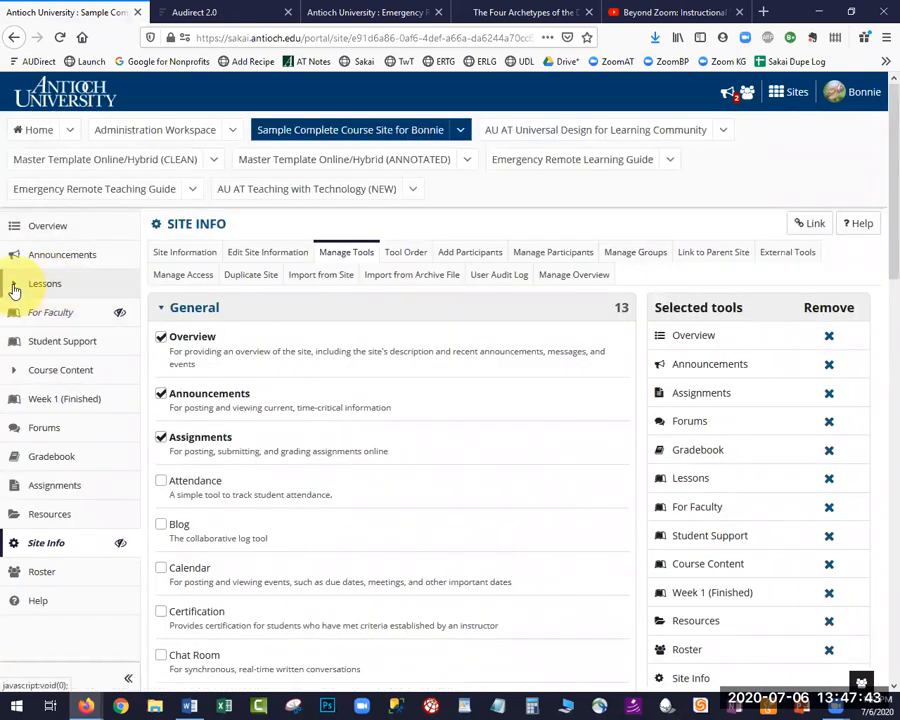
{"action": "left_click", "coordinate": [14, 286]}
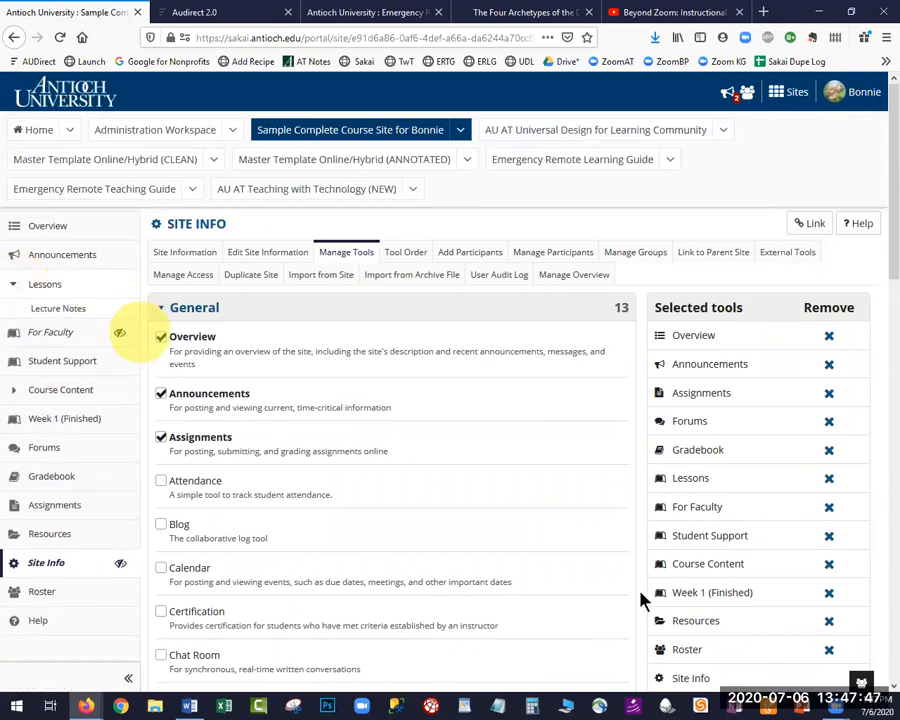
{"action": "scroll", "coordinate": [56, 350], "scroll_direction": "down", "scroll_amount": 3}
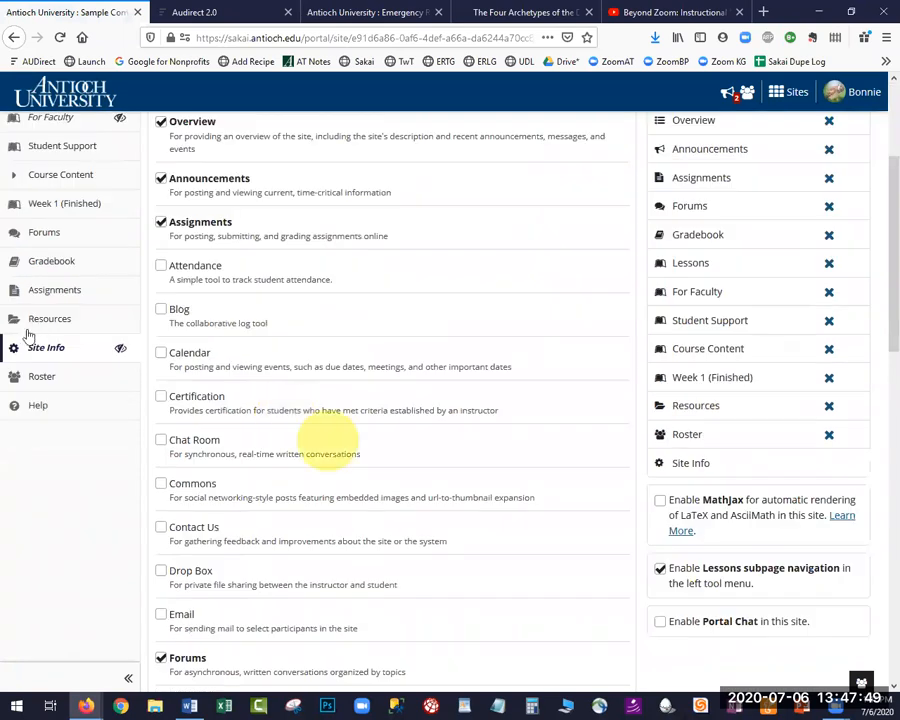
{"action": "scroll", "coordinate": [46, 290], "scroll_direction": "up", "scroll_amount": 3}
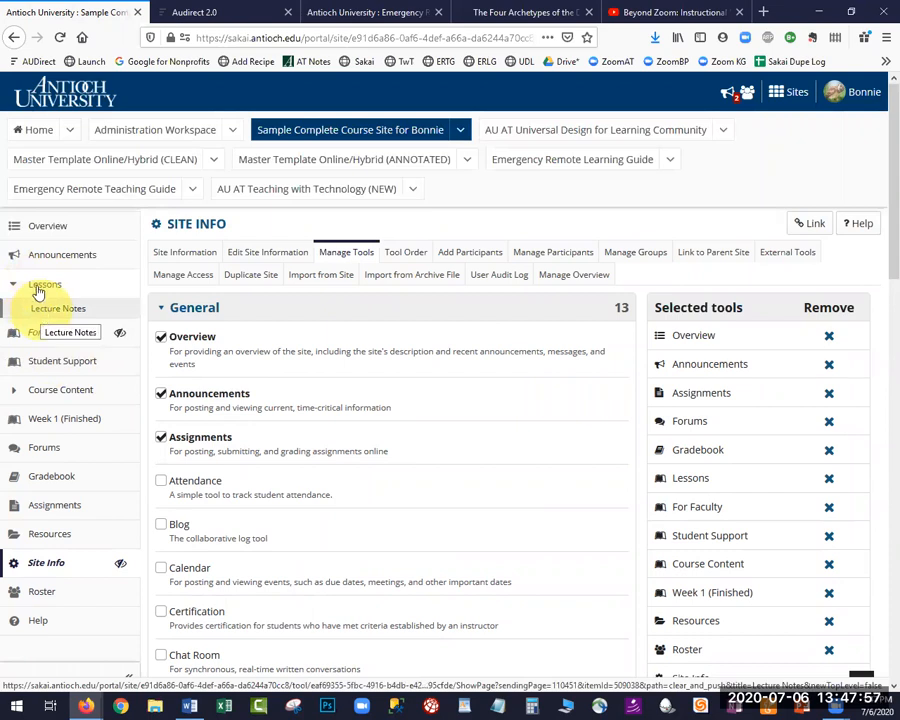
{"action": "scroll", "coordinate": [103, 521], "scroll_direction": "down", "scroll_amount": 1}
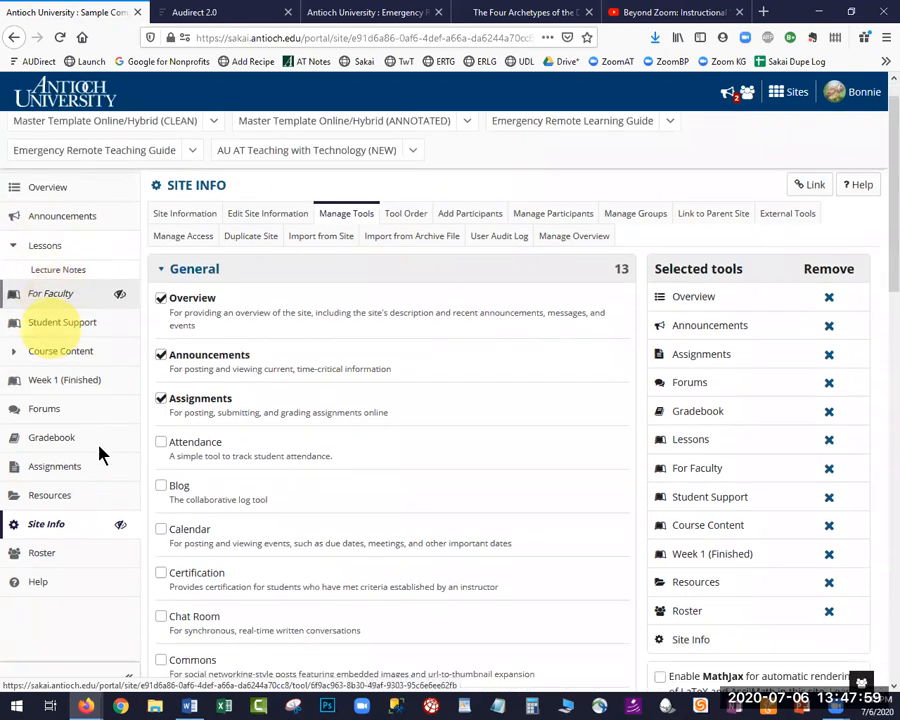
{"action": "scroll", "coordinate": [100, 452], "scroll_direction": "down", "scroll_amount": 10}
{"action": "scroll", "coordinate": [224, 627], "scroll_direction": "down", "scroll_amount": 2}
{"action": "left_click", "coordinate": [229, 627]}
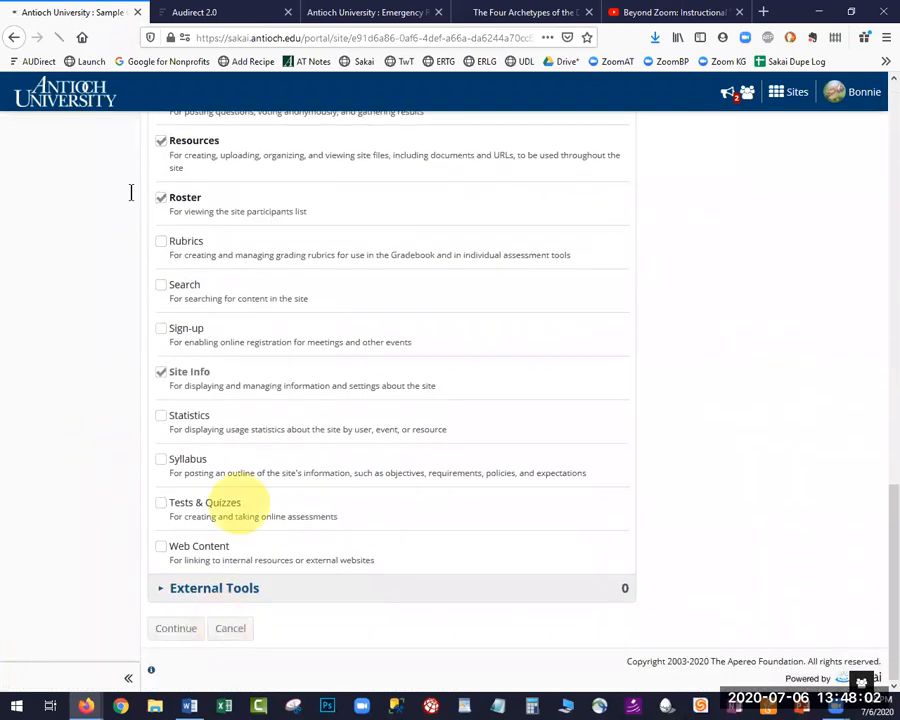
Step: Return to the Lessons page and start a new question item at the end of the video section
{"action": "left_click", "coordinate": [52, 292]}
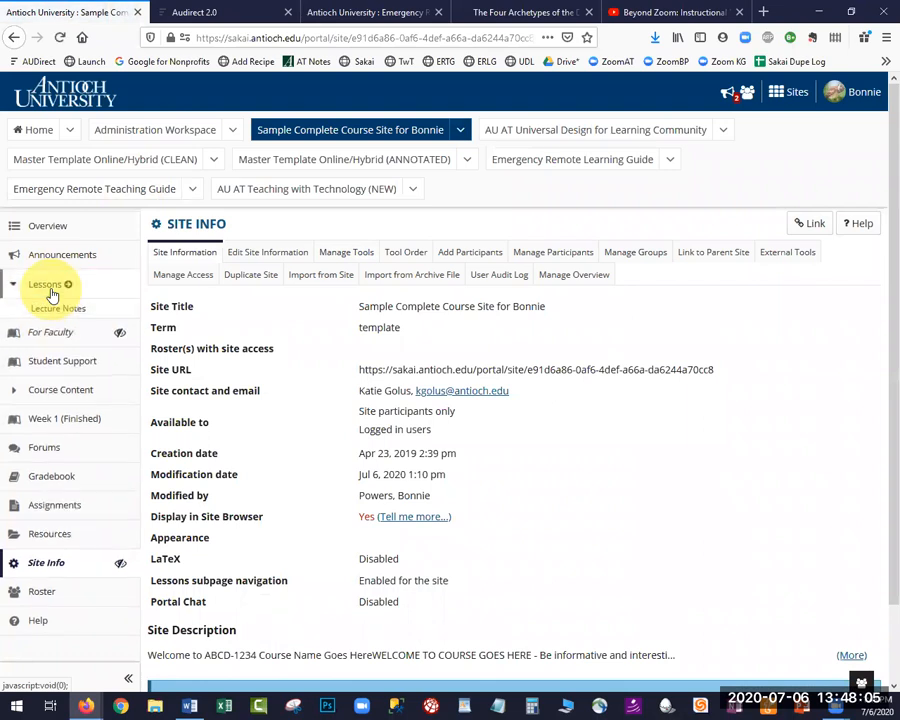
{"action": "left_click", "coordinate": [50, 292]}
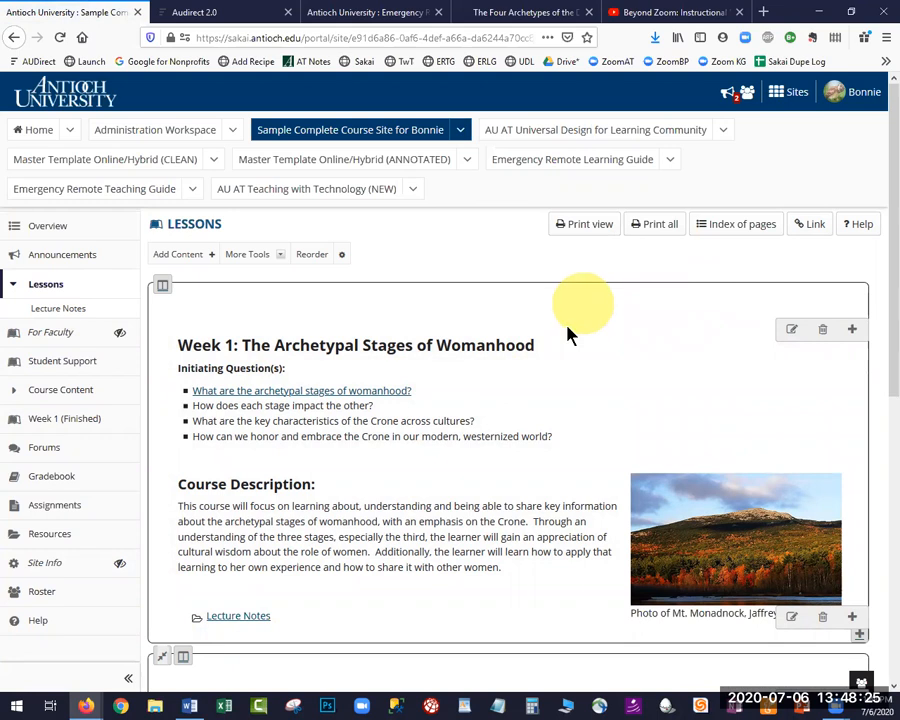
{"action": "scroll", "coordinate": [567, 333], "scroll_direction": "down", "scroll_amount": 1}
{"action": "scroll", "coordinate": [567, 333], "scroll_direction": "down", "scroll_amount": 1}
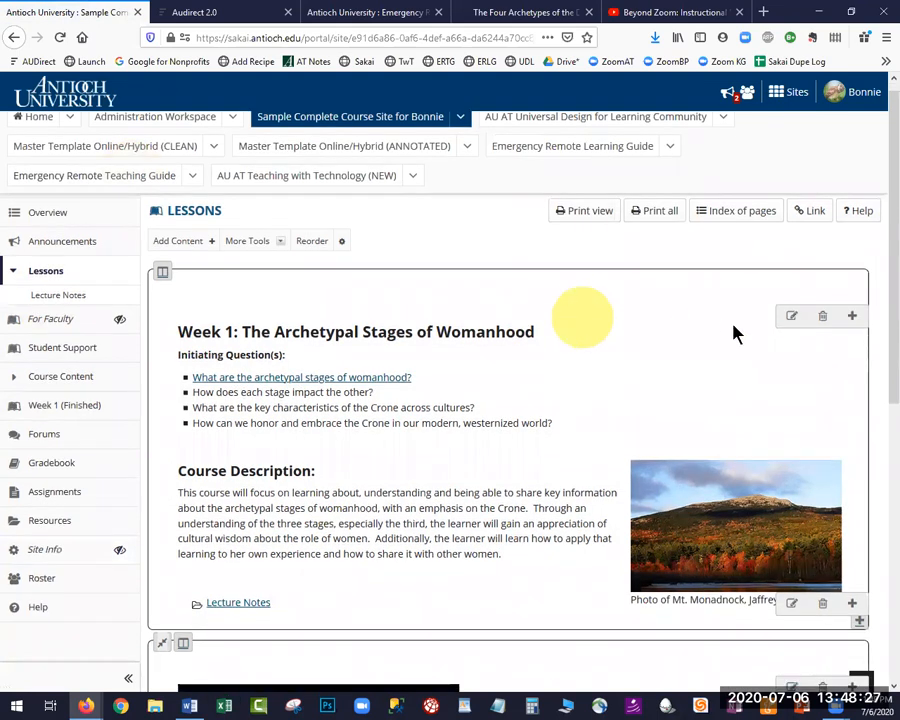
{"action": "scroll", "coordinate": [850, 372], "scroll_direction": "down", "scroll_amount": 5}
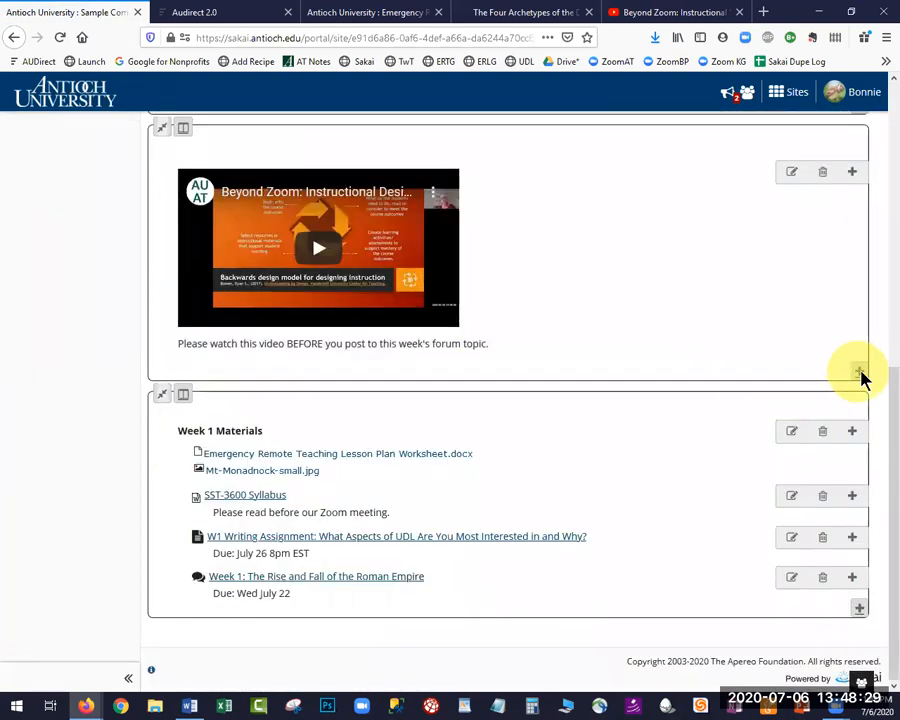
{"action": "left_click", "coordinate": [859, 372]}
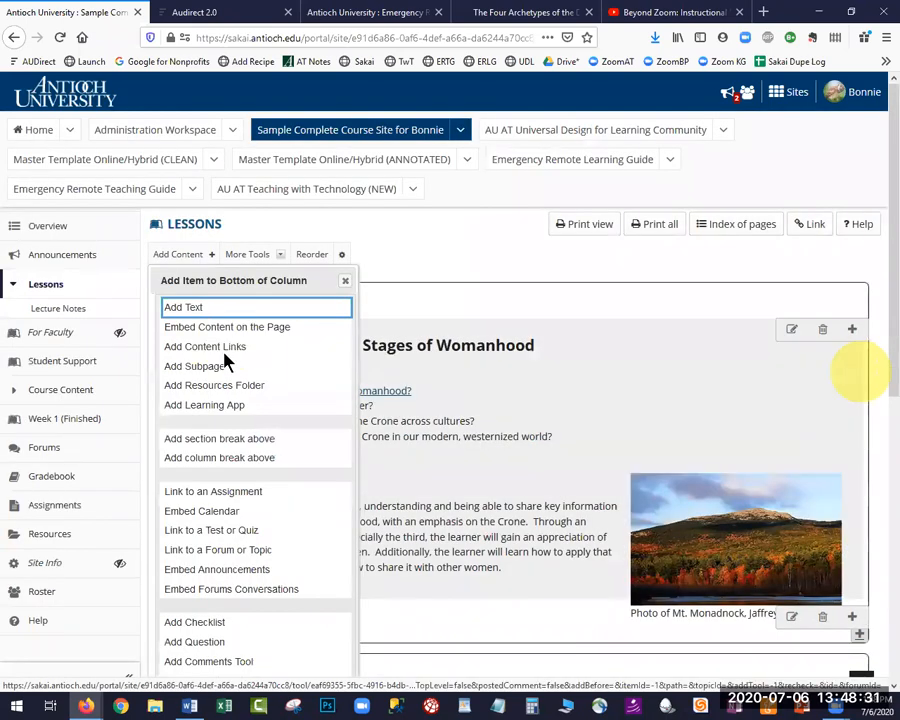
{"action": "left_click", "coordinate": [229, 343]}
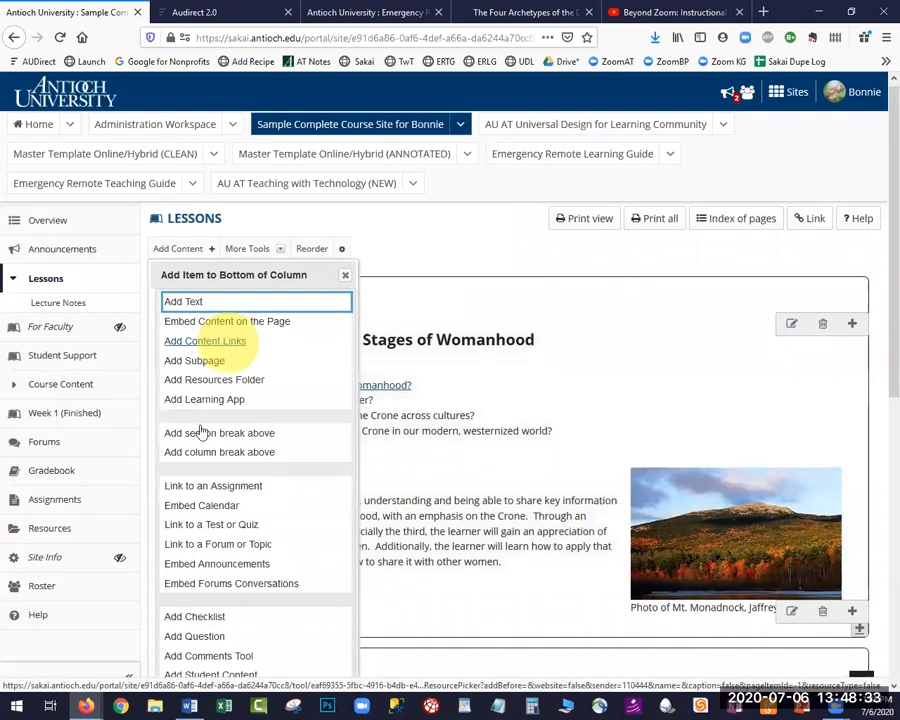
{"action": "scroll", "coordinate": [200, 430], "scroll_direction": "down", "scroll_amount": 4}
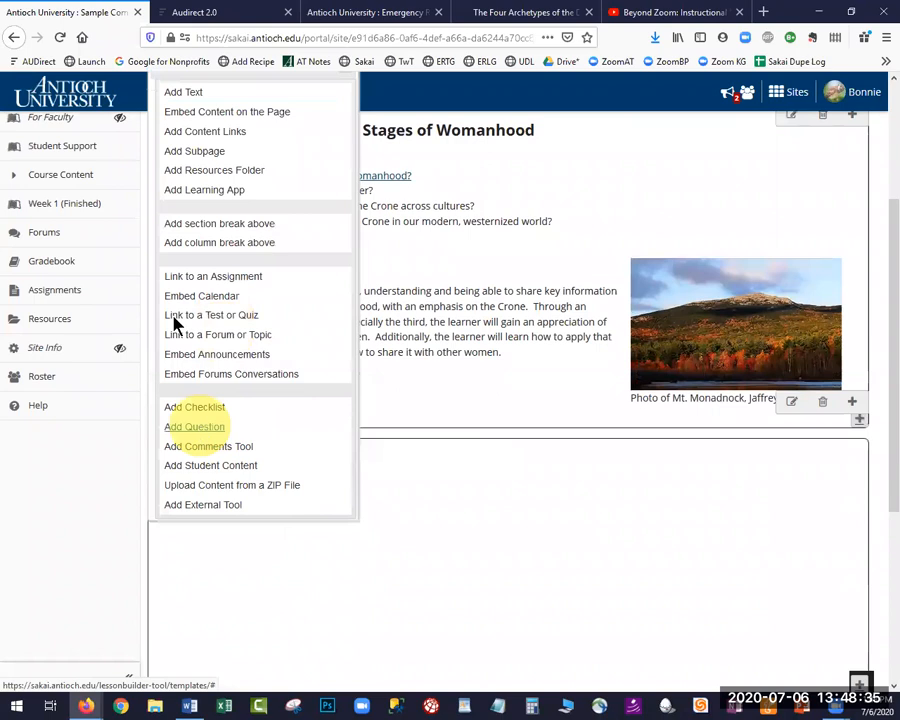
{"action": "left_click", "coordinate": [194, 426]}
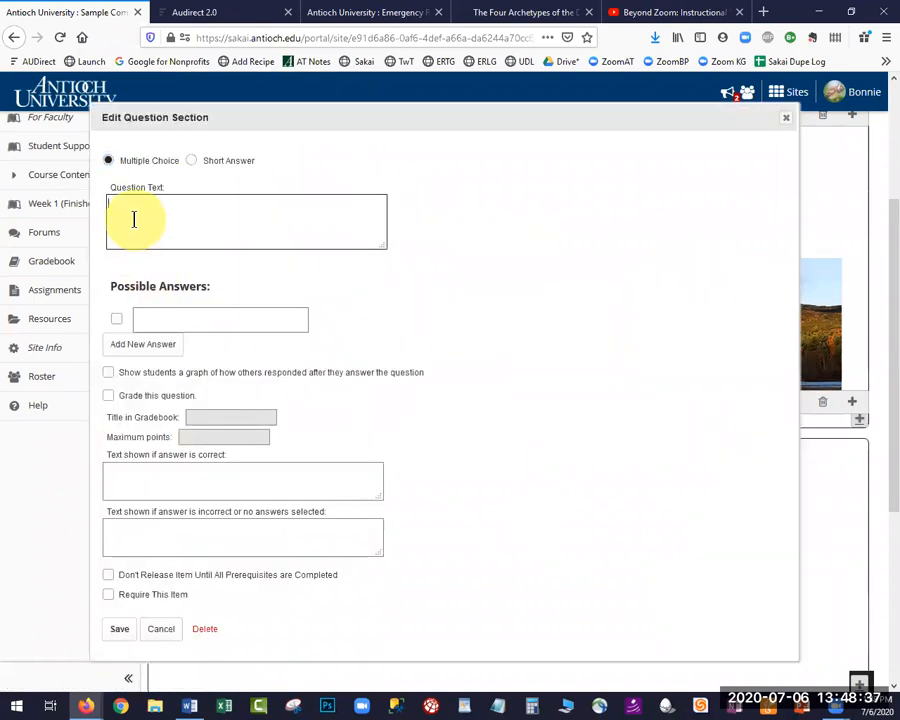
Step: Enter the question text "What is your experience with......", make it a short-answer question, and save it
{"action": "type", "text": "What is your experience witht"}
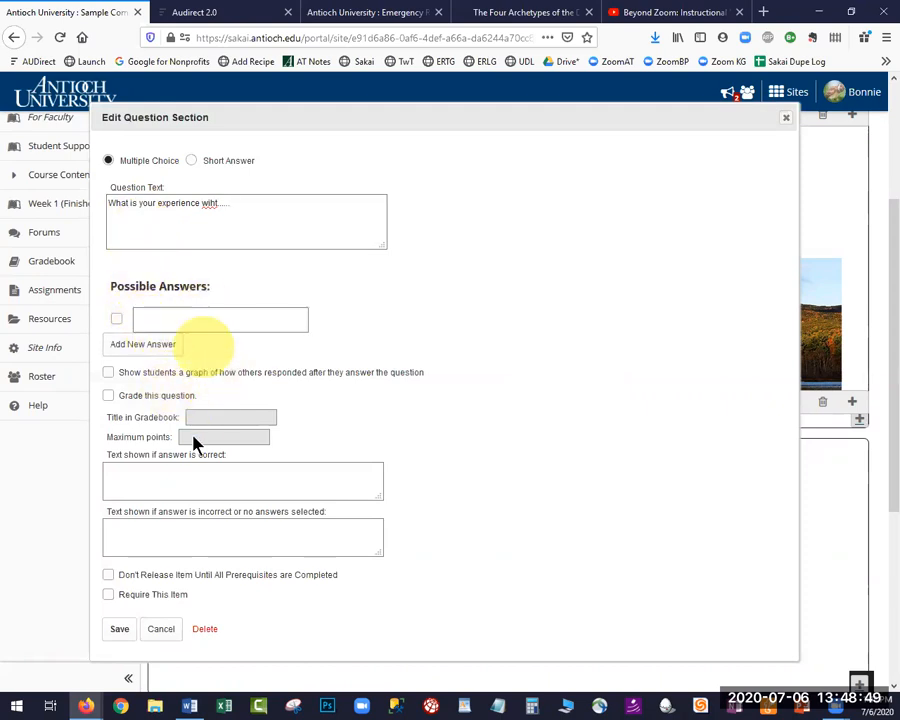
{"action": "left_click", "coordinate": [192, 162]}
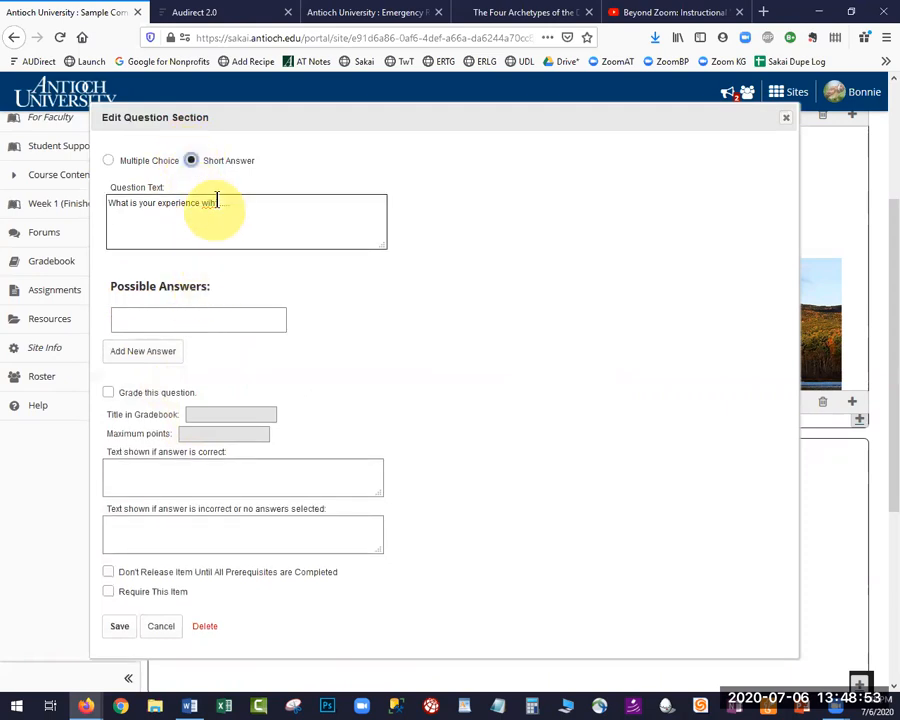
{"action": "key", "text": "BackSpace"}
{"action": "key", "text": "BackSpace"}
{"action": "type", "text": "t"}
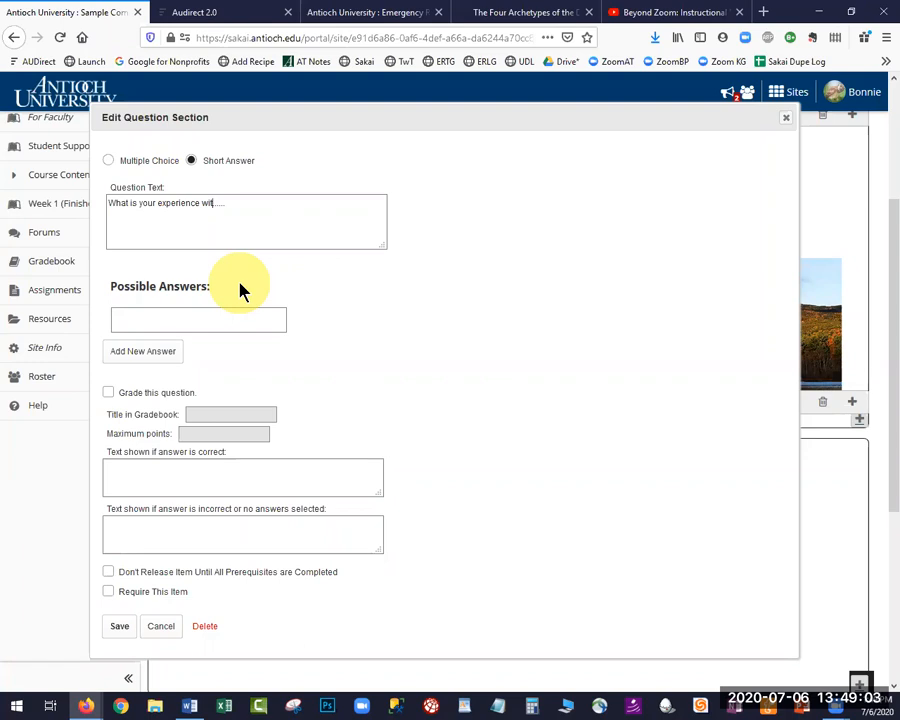
{"action": "type", "text": "h....."}
{"action": "scroll", "coordinate": [110, 365], "scroll_direction": "down", "scroll_amount": 4}
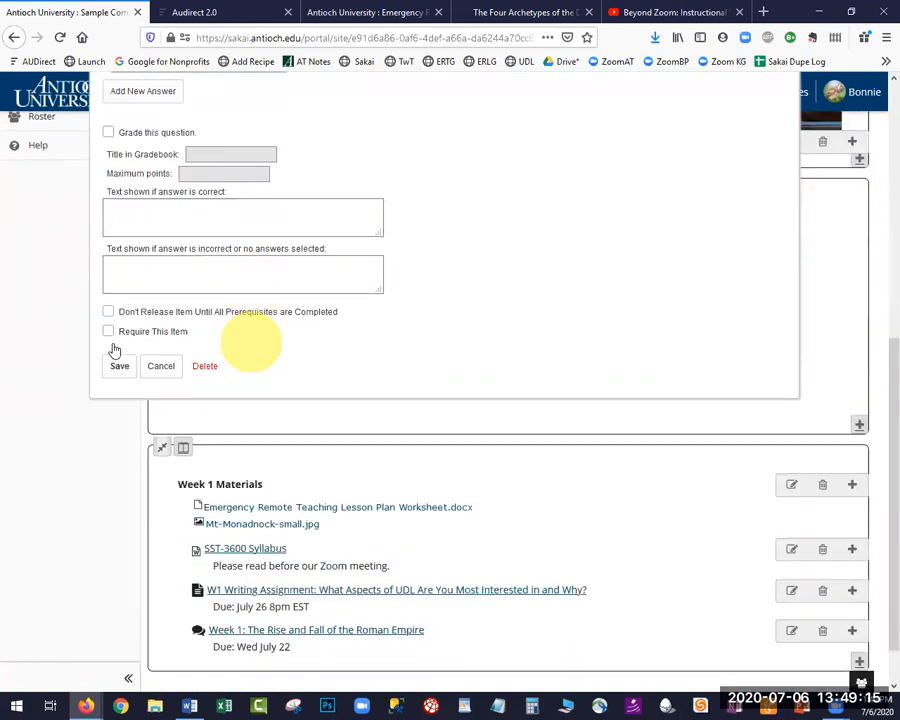
{"action": "scroll", "coordinate": [116, 350], "scroll_direction": "down", "scroll_amount": 1}
{"action": "left_click", "coordinate": [118, 348]}
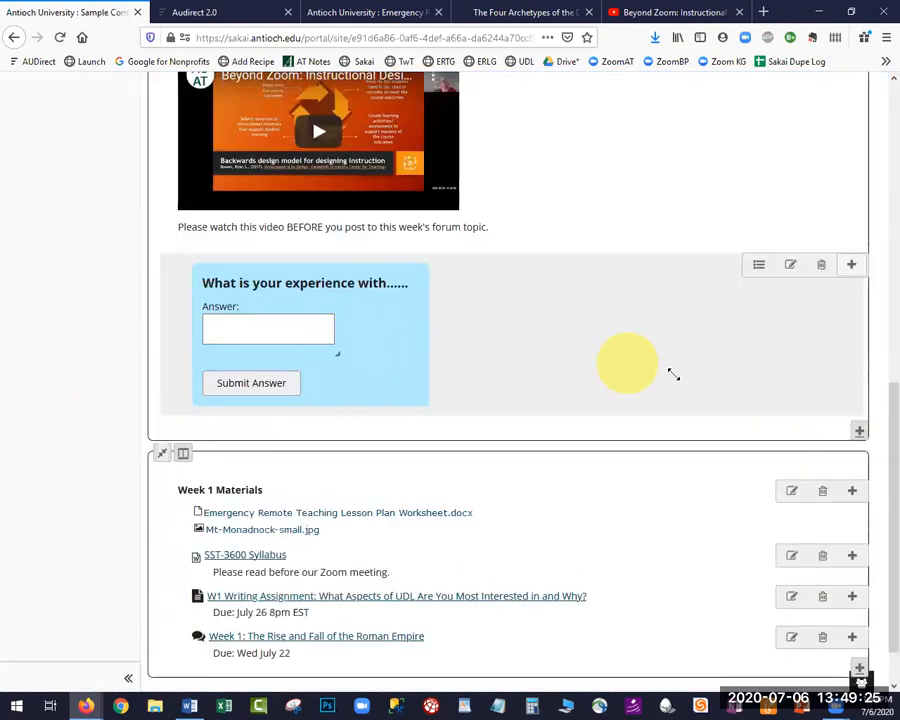
Step: Answer the new question with "I believe that.....", submit the answer, and check the question on the page
{"action": "left_click", "coordinate": [329, 332]}
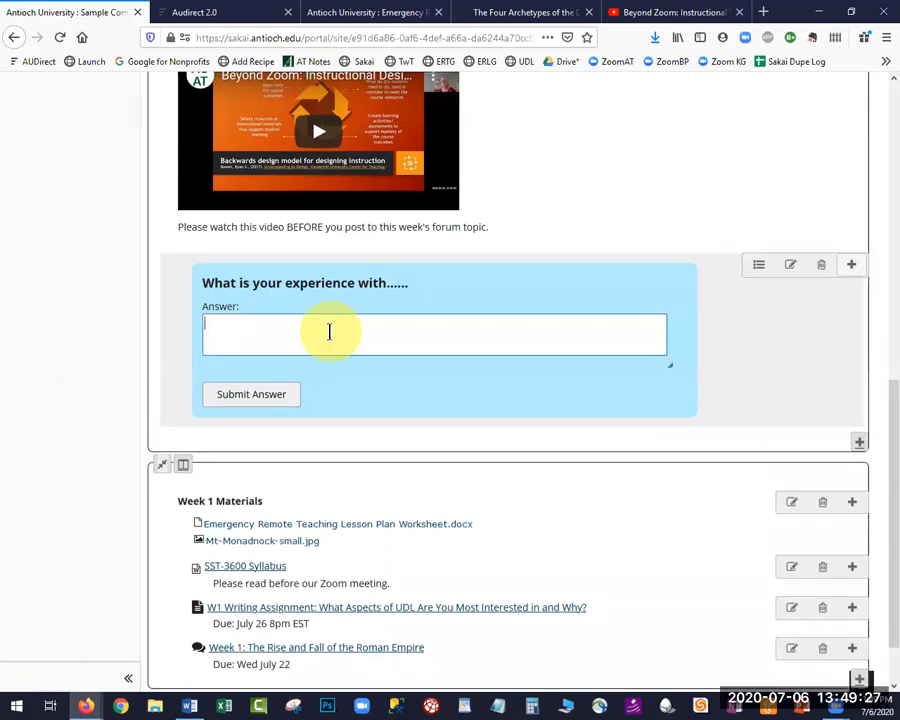
{"action": "type", "text": "I believe thas....."}
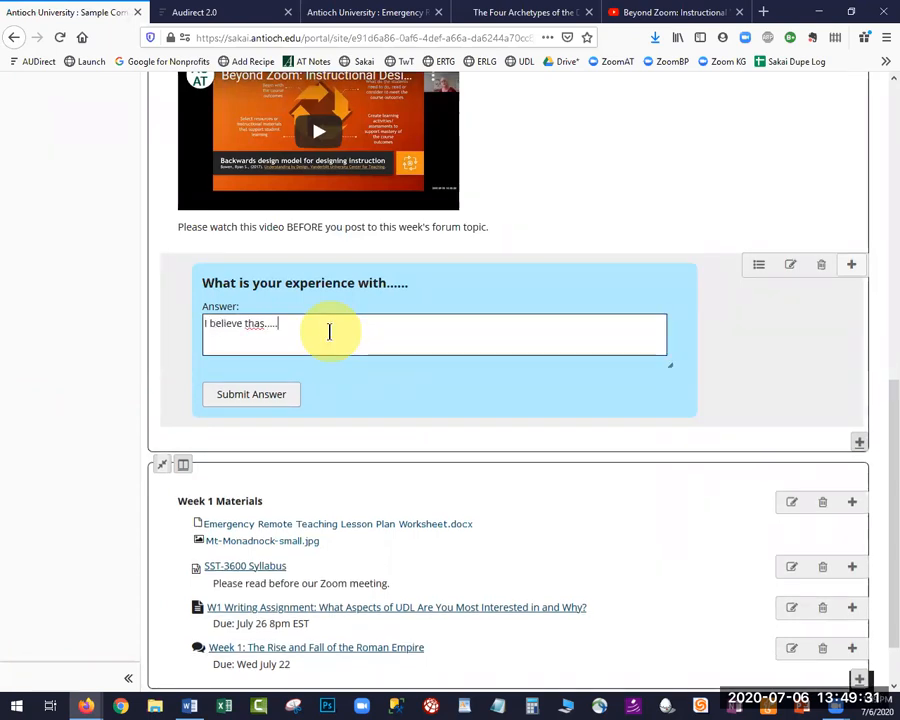
{"action": "left_click", "coordinate": [262, 322]}
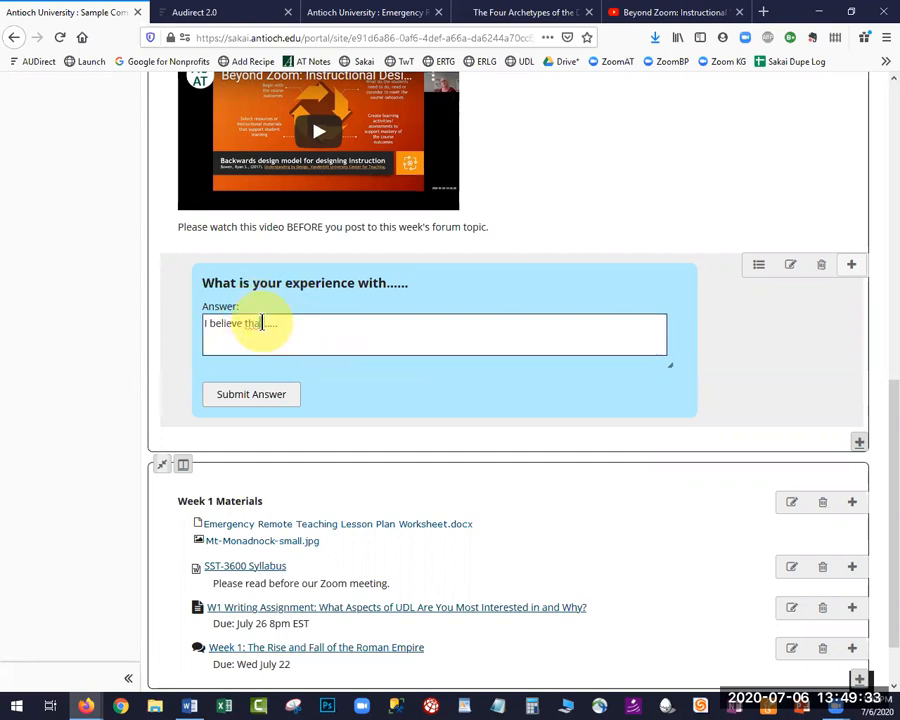
{"action": "type", "text": "t"}
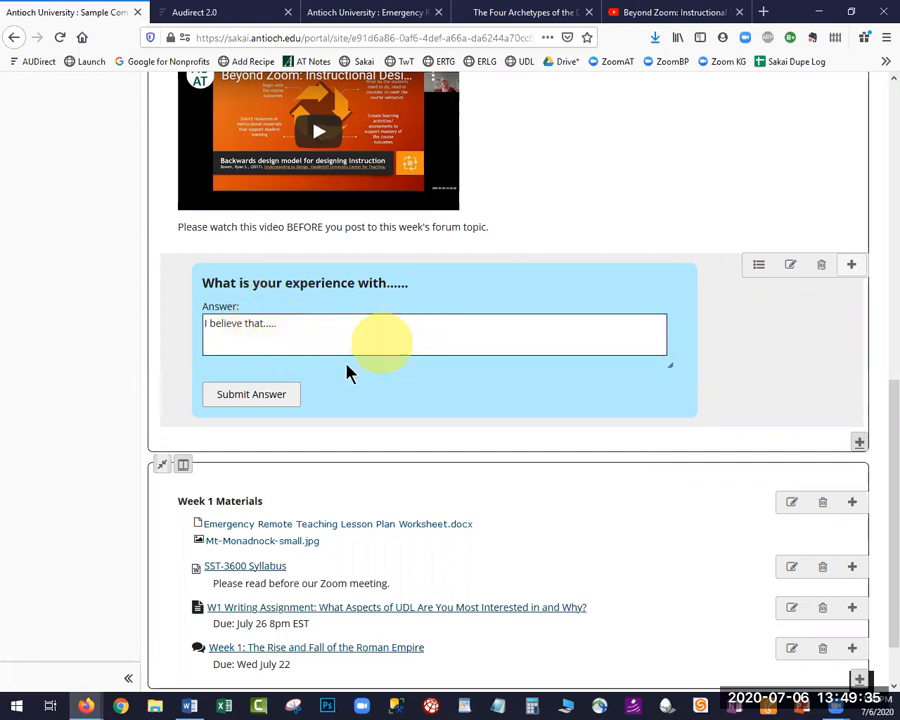
{"action": "left_click", "coordinate": [253, 396]}
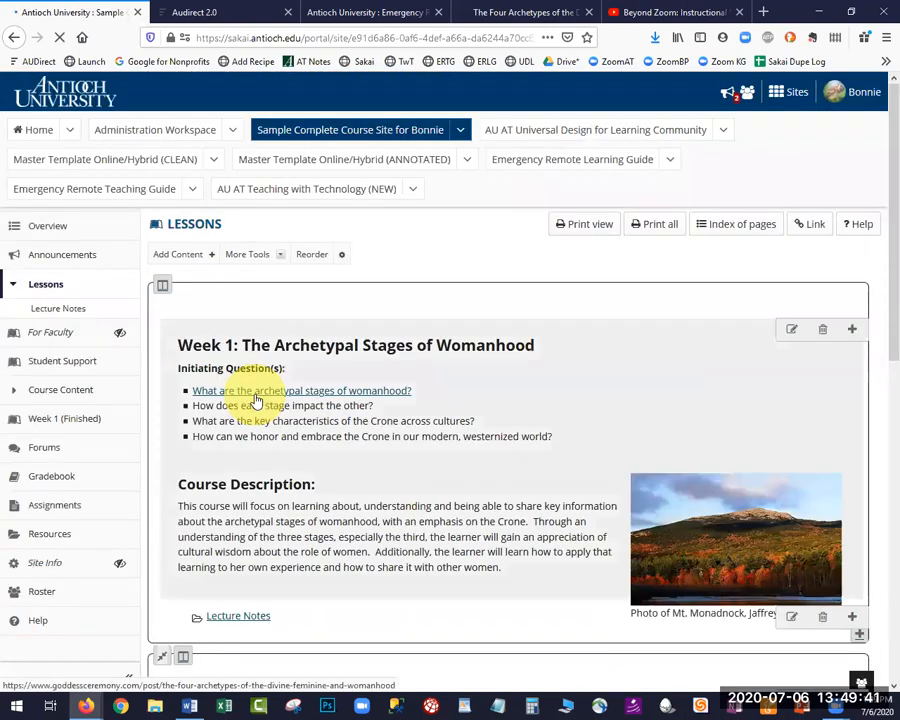
{"action": "scroll", "coordinate": [232, 330], "scroll_direction": "down", "scroll_amount": 8}
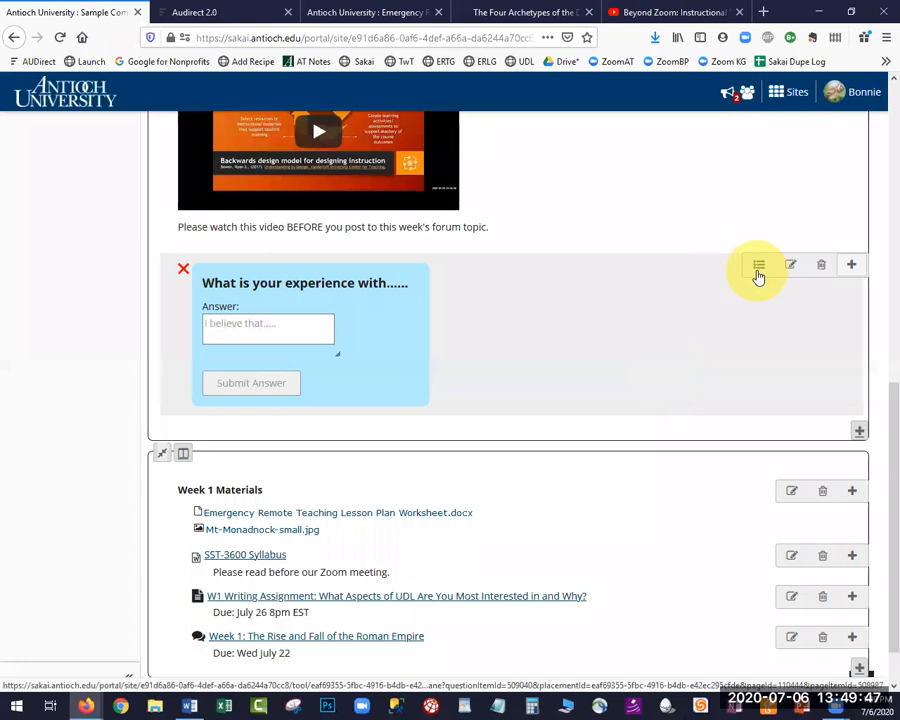
Step: Review the students' responses to the "What is your experience with......" question and return to the Lessons page
{"action": "left_click", "coordinate": [758, 270]}
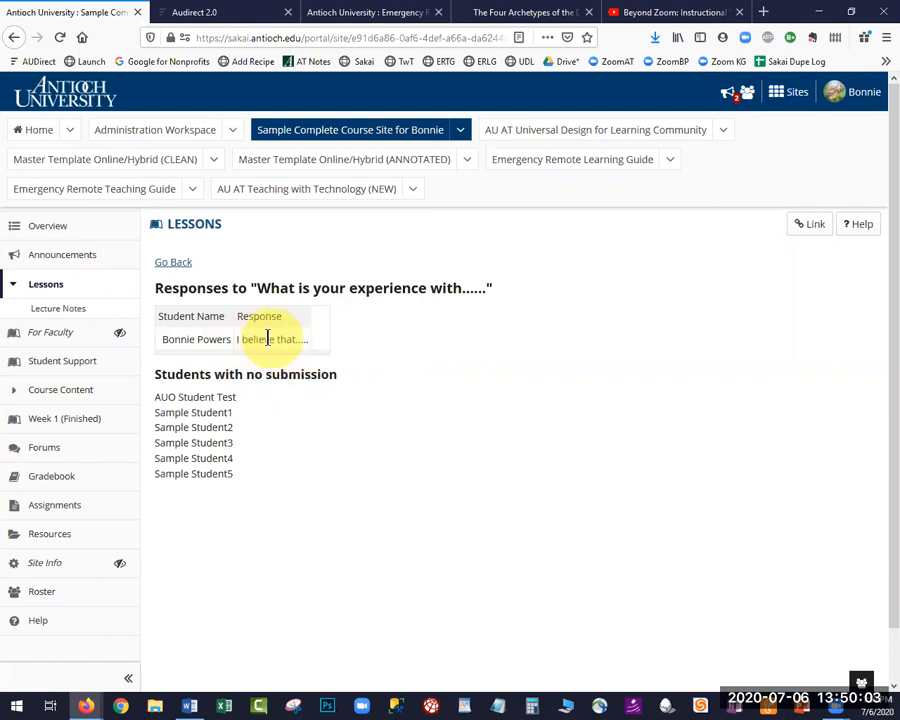
{"action": "left_click", "coordinate": [48, 285]}
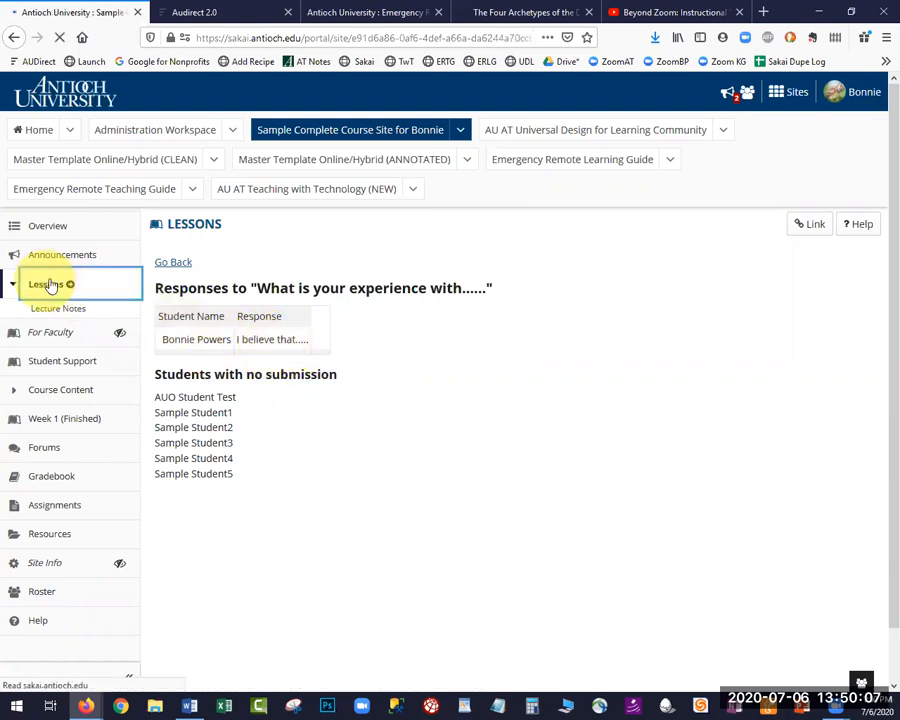
Step: Start a new checklist item directly above the "What is your experience with......" question
{"action": "scroll", "coordinate": [512, 437], "scroll_direction": "down", "scroll_amount": 2}
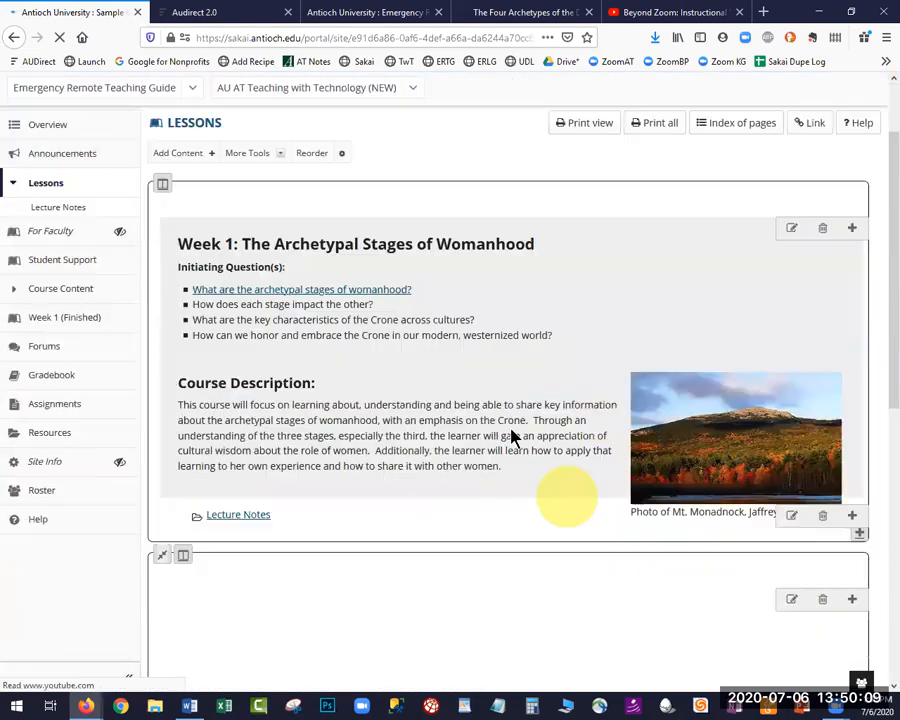
{"action": "scroll", "coordinate": [512, 437], "scroll_direction": "down", "scroll_amount": 6}
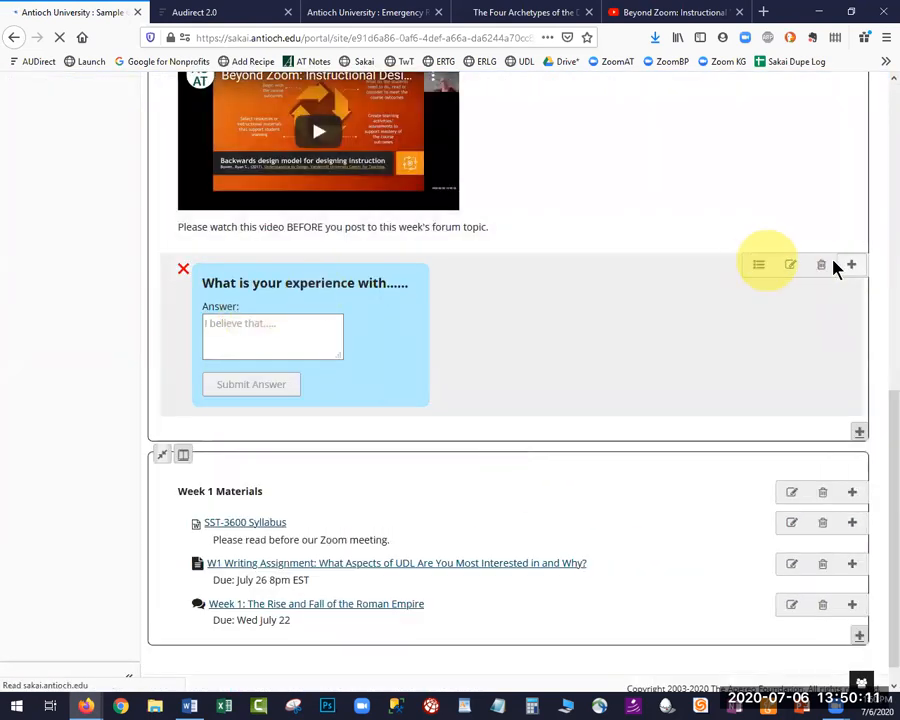
{"action": "left_click", "coordinate": [851, 265]}
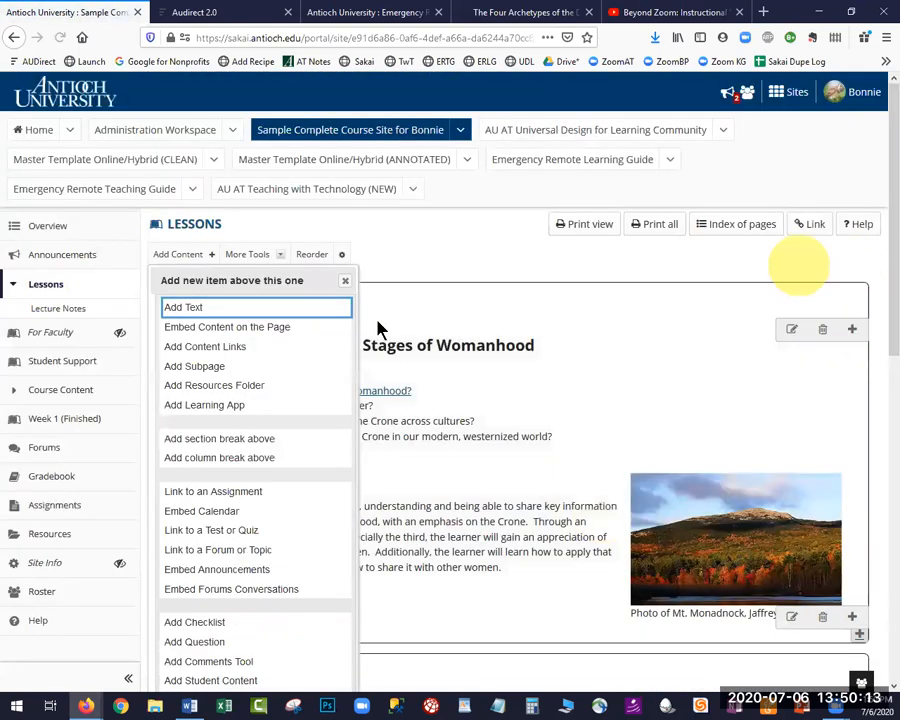
{"action": "scroll", "coordinate": [209, 405], "scroll_direction": "down", "scroll_amount": 1}
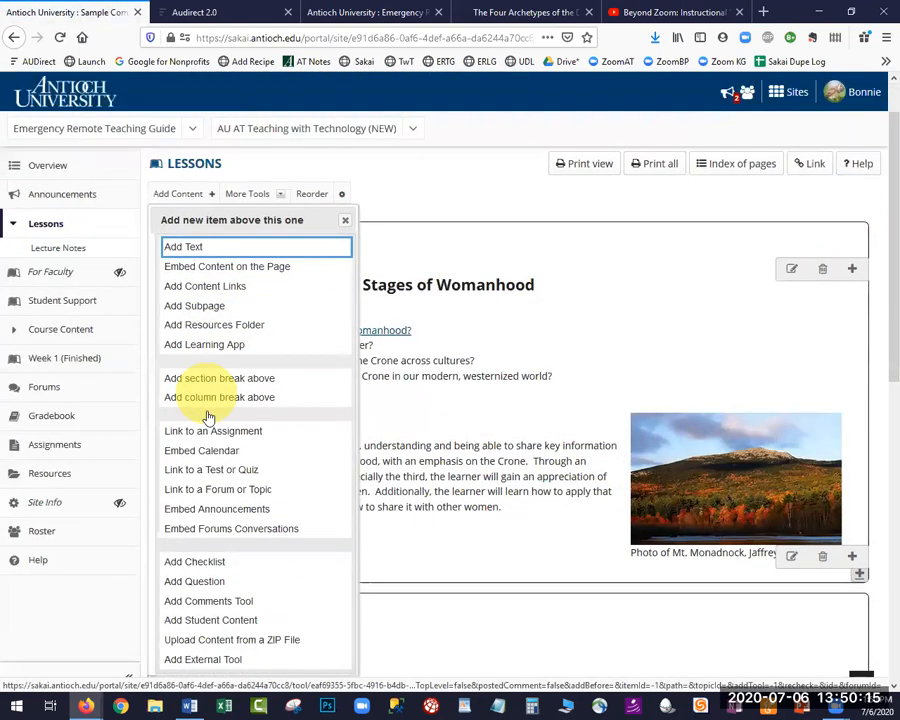
{"action": "scroll", "coordinate": [209, 418], "scroll_direction": "down", "scroll_amount": 3}
{"action": "left_click", "coordinate": [206, 410]}
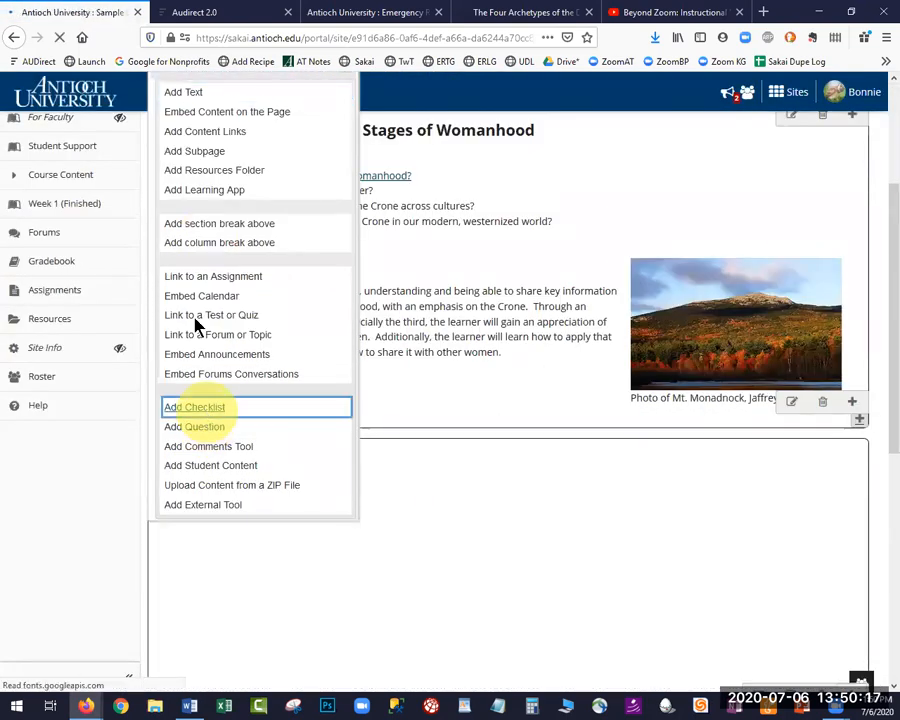
Step: Title the checklist "To Do List" and give it the description "description is optional"
{"action": "left_click", "coordinate": [207, 286]}
{"action": "type", "text": "To Do List"}
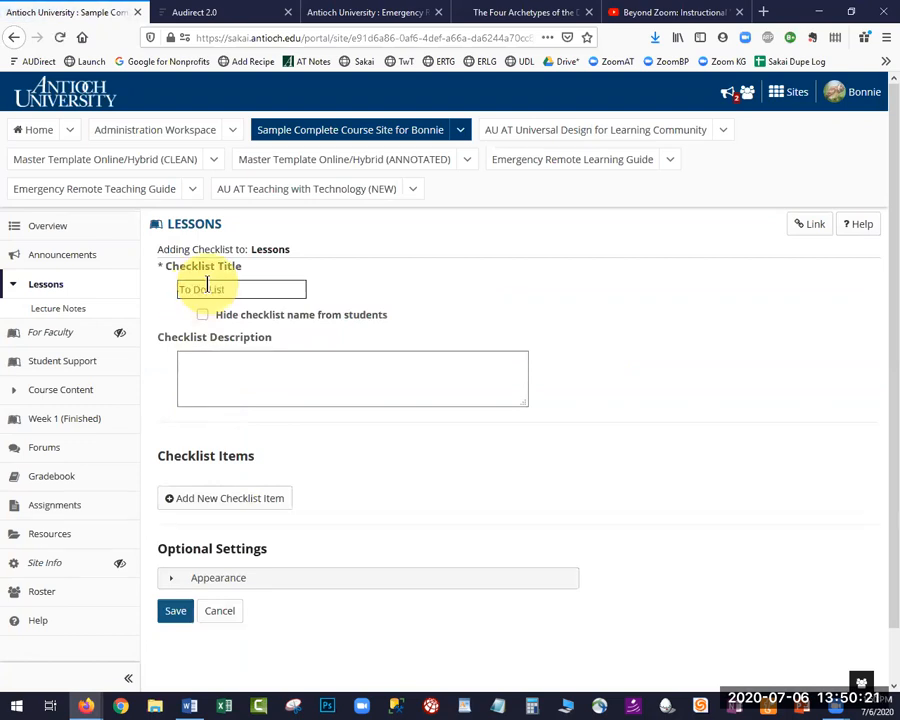
{"action": "left_click", "coordinate": [223, 360]}
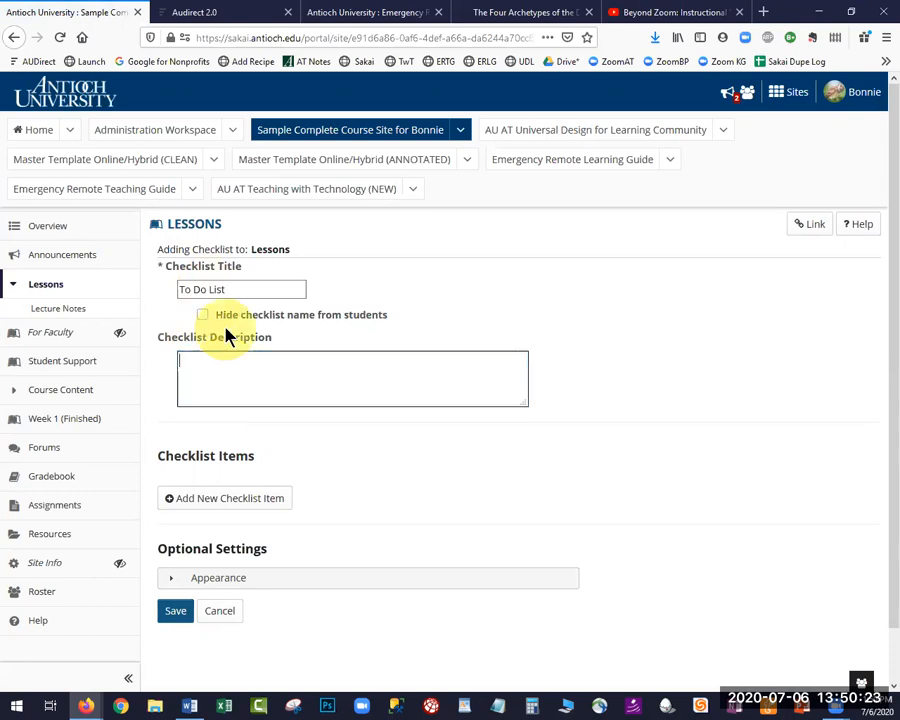
{"action": "type", "text": "descripti"}
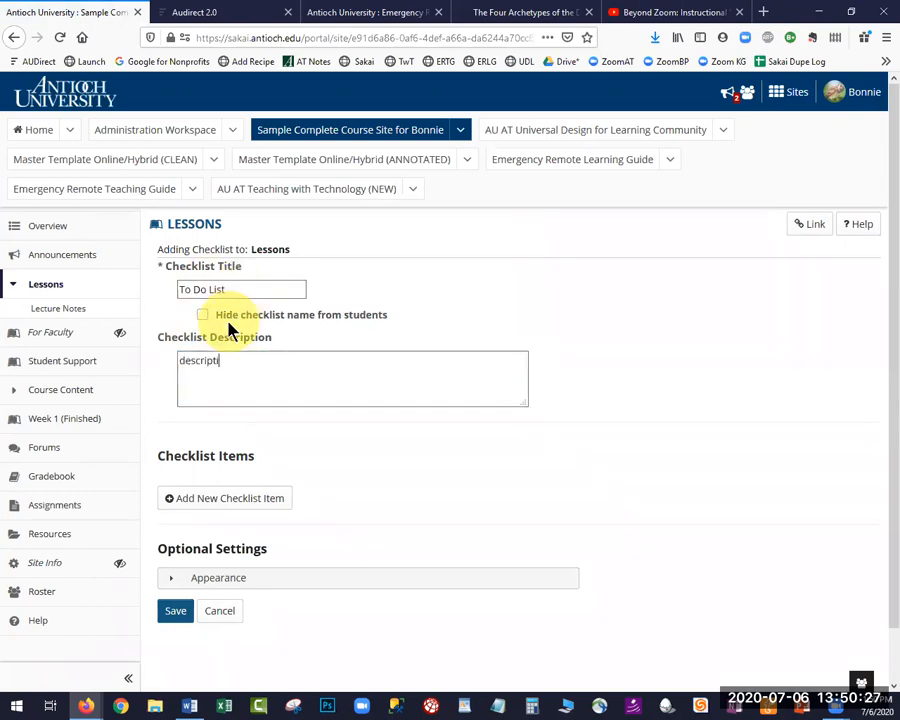
{"action": "type", "text": "on is optional"}
Step: Add three checklist items and enter "Read the readings" as the first one
{"action": "left_click", "coordinate": [185, 505]}
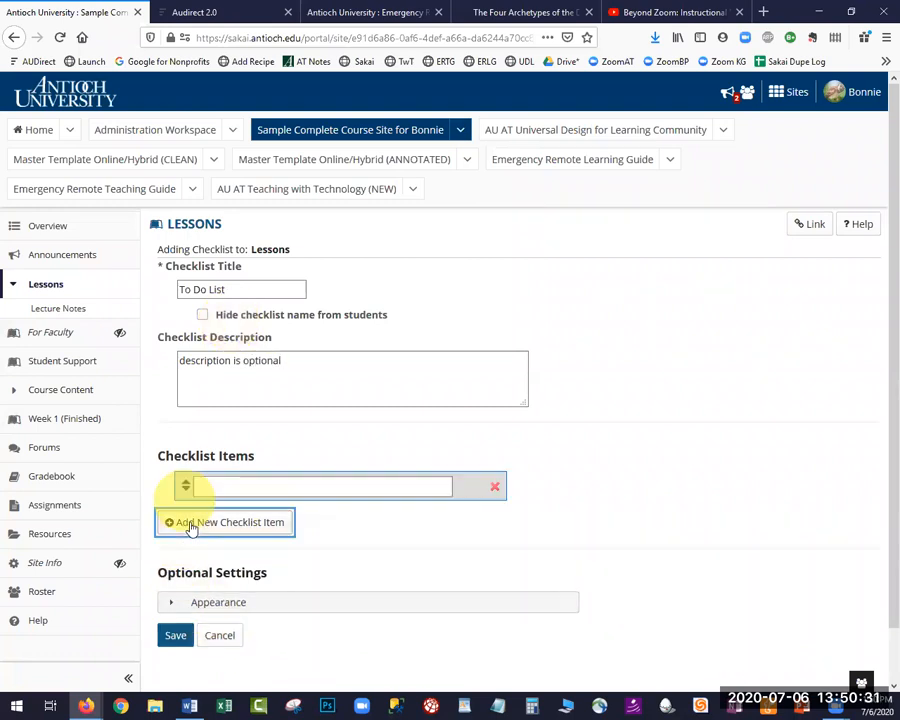
{"action": "left_click", "coordinate": [185, 521]}
{"action": "left_click", "coordinate": [185, 558]}
{"action": "left_click", "coordinate": [227, 488]}
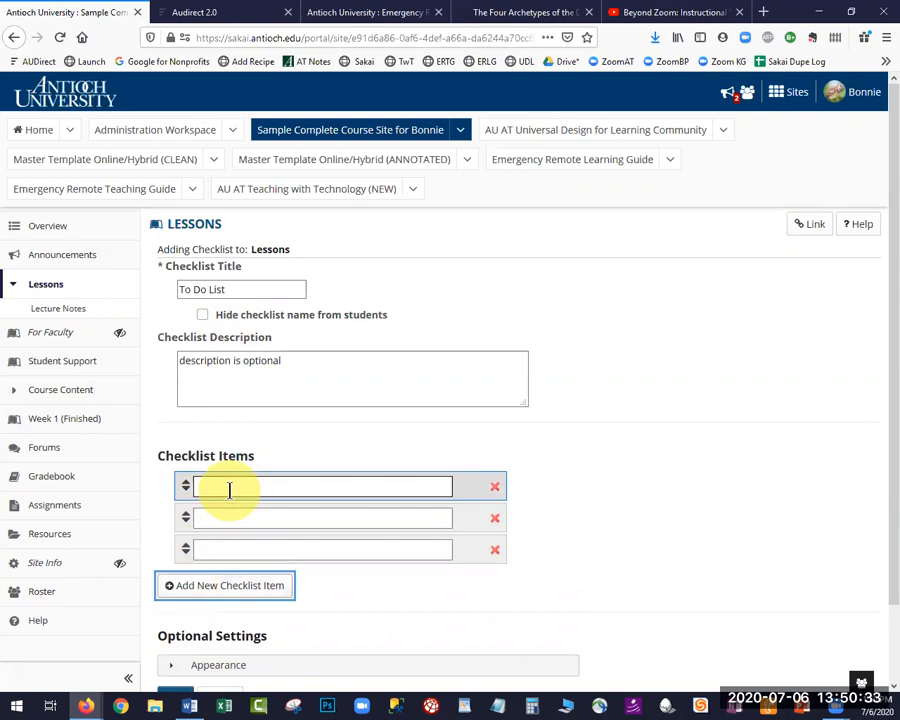
{"action": "type", "text": "Read"}
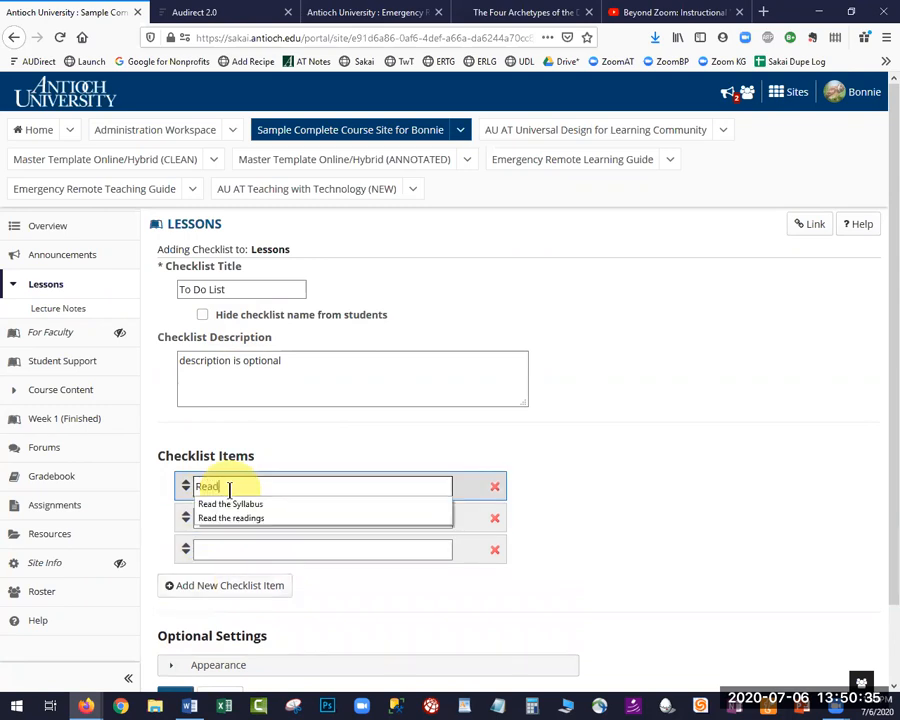
{"action": "type", "text": " the readings"}
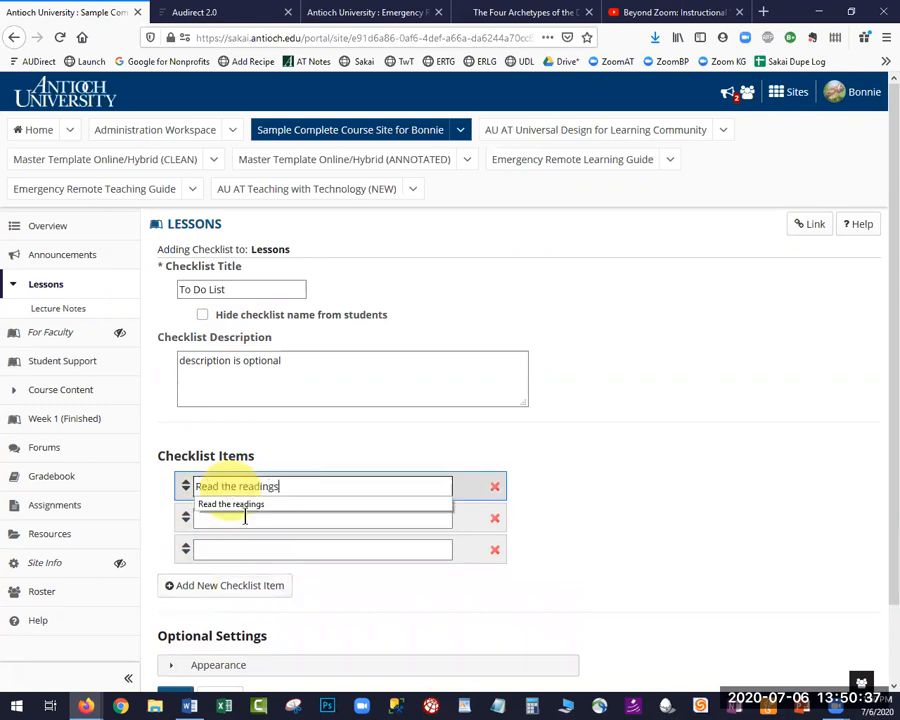
Step: Enter "Attend the Zoom session" as the second checklist item
{"action": "left_click", "coordinate": [244, 517]}
{"action": "type", "text": "Attend the Zomm session"}
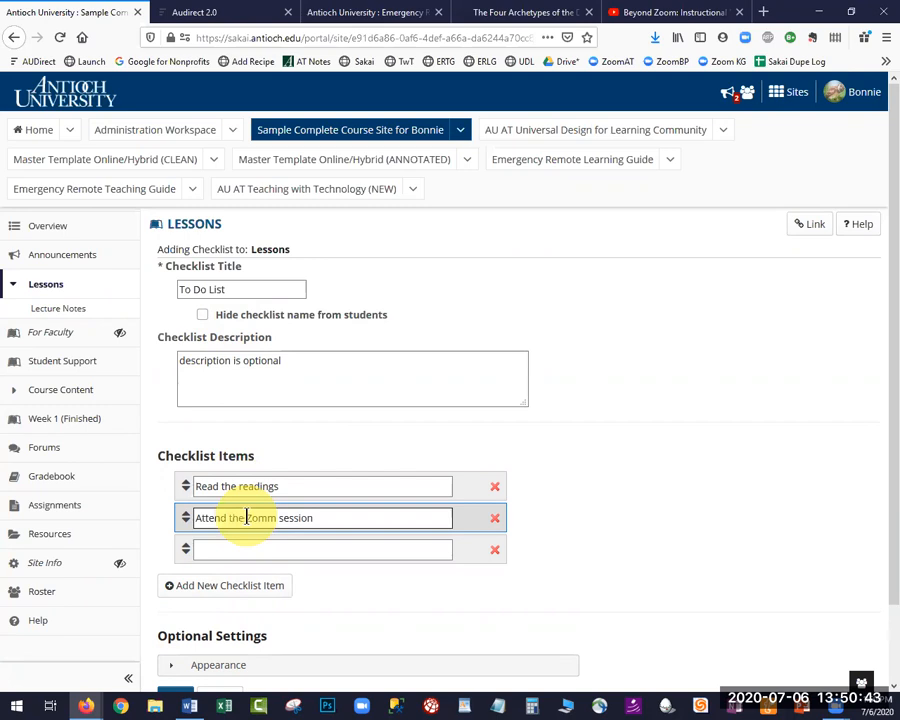
{"action": "left_click", "coordinate": [266, 520]}
{"action": "key", "text": "BackSpace"}
{"action": "type", "text": "o"}
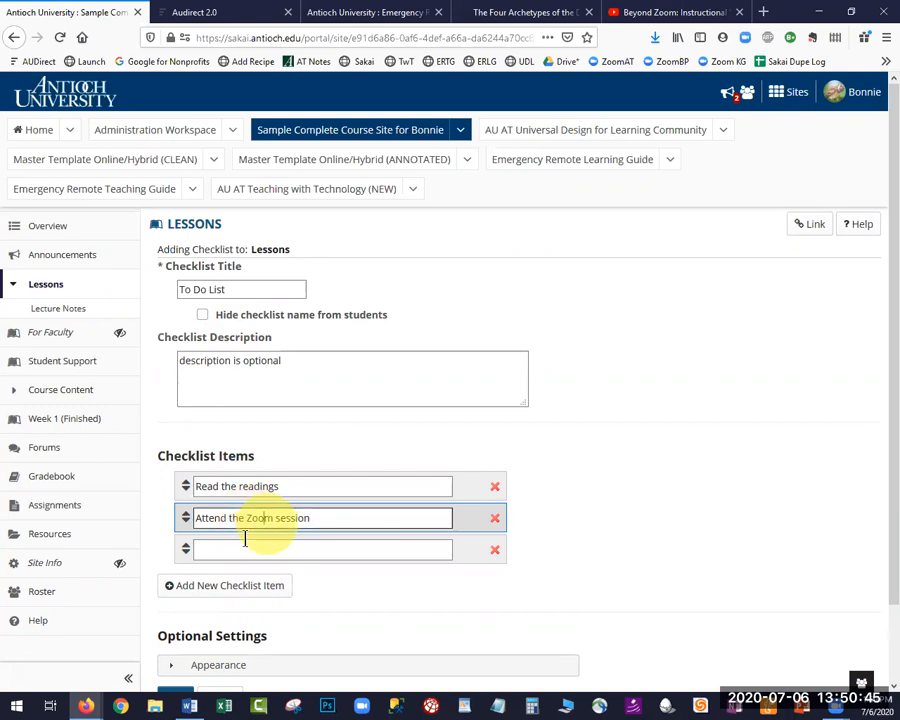
Step: Enter "Turn in your assignment" as the third checklist item and save the checklist
{"action": "left_click", "coordinate": [239, 543]}
{"action": "type", "text": "Turn in your assignment"}
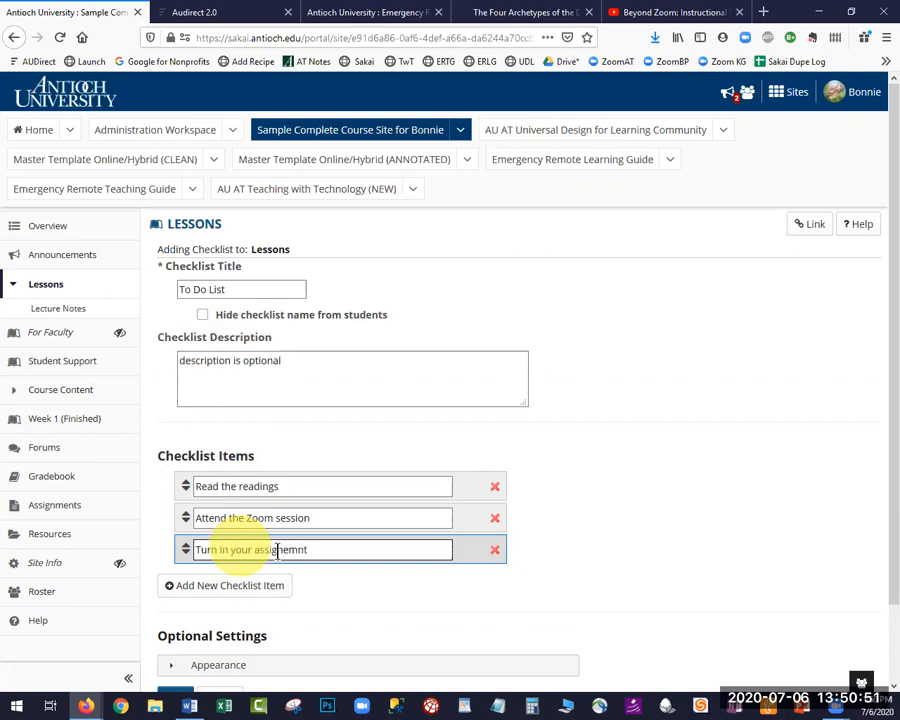
{"action": "left_click", "coordinate": [286, 556]}
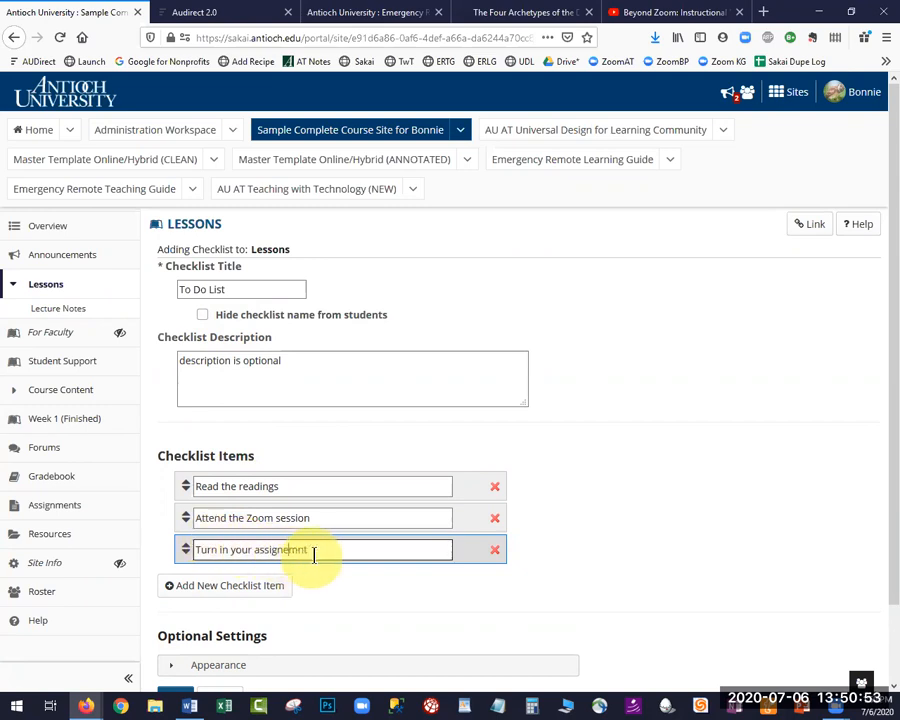
{"action": "key", "text": "BackSpace"}
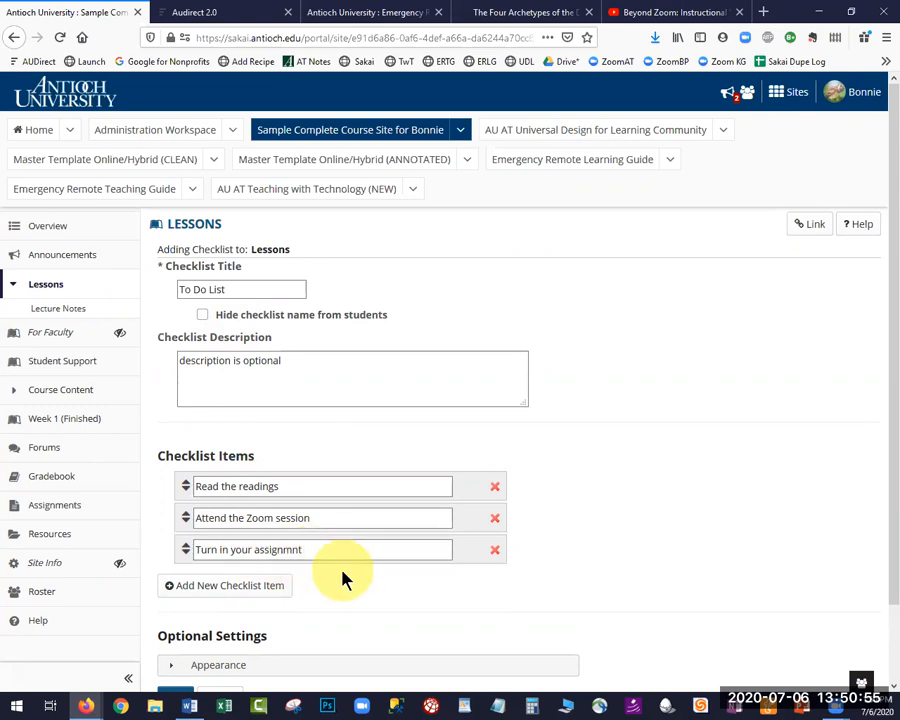
{"action": "type", "text": "e"}
{"action": "scroll", "coordinate": [336, 580], "scroll_direction": "down", "scroll_amount": 2}
{"action": "left_click", "coordinate": [176, 612]}
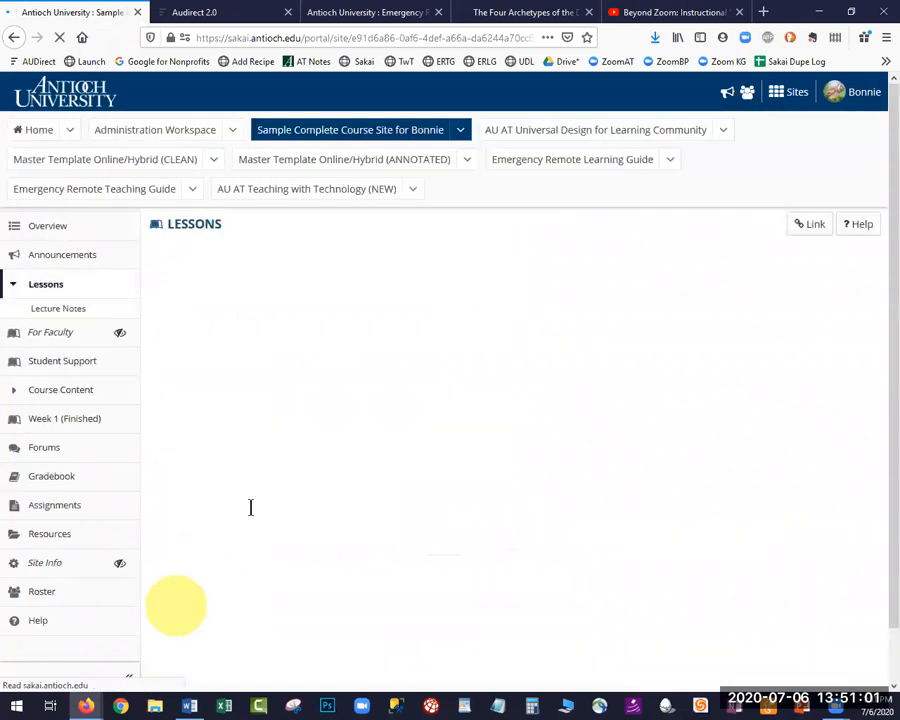
Step: Mark "Read the readings" and "Attend the Zoom session" as done in the To Do List, leaving "Turn in your assignment" unchecked
{"action": "scroll", "coordinate": [280, 404], "scroll_direction": "down", "scroll_amount": 5}
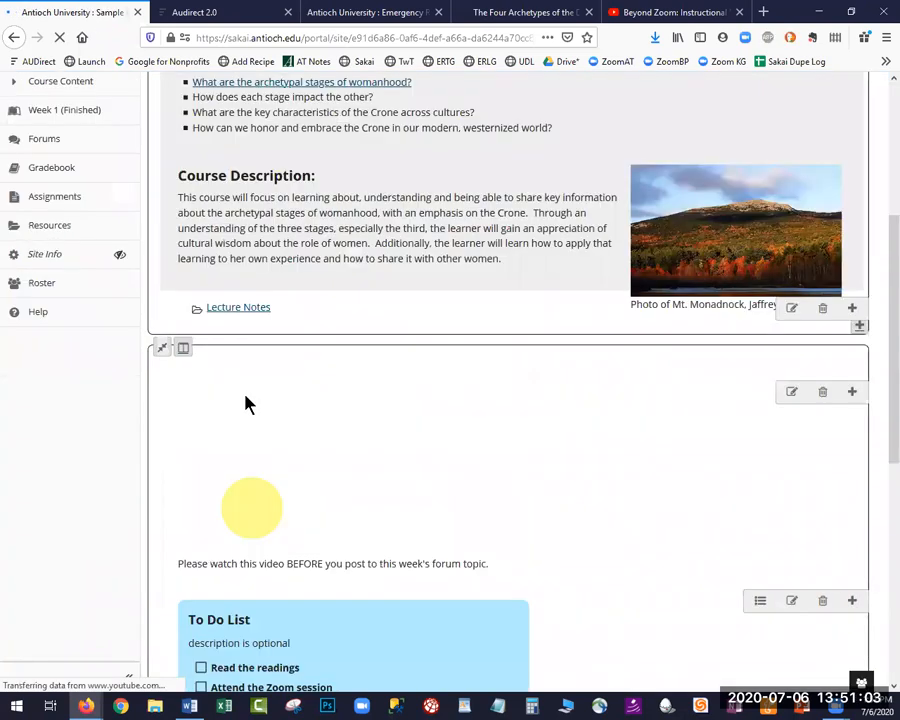
{"action": "scroll", "coordinate": [203, 338], "scroll_direction": "down", "scroll_amount": 5}
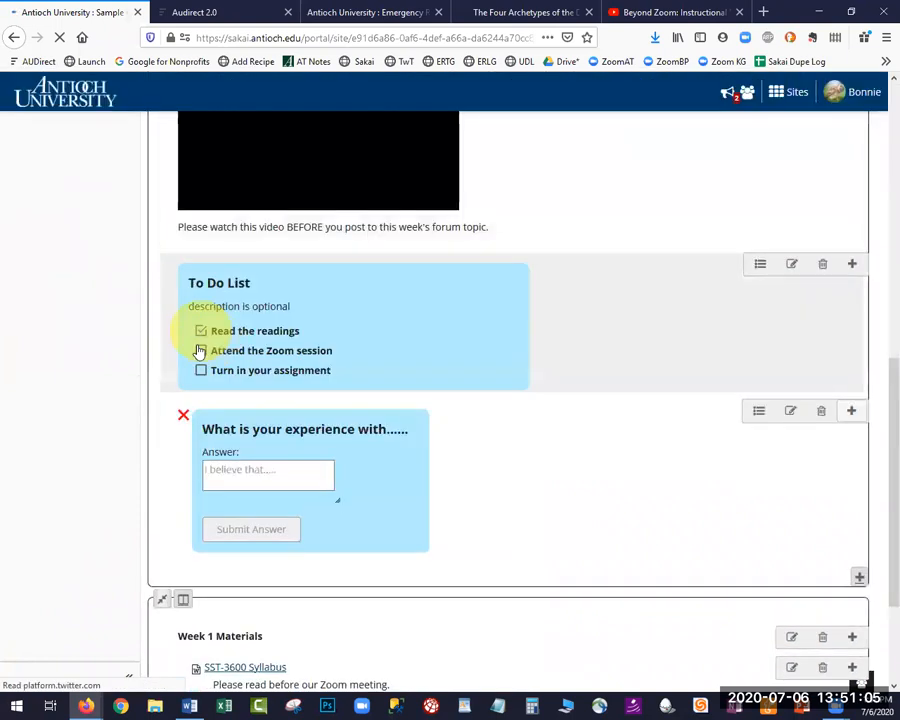
{"action": "left_click", "coordinate": [201, 331]}
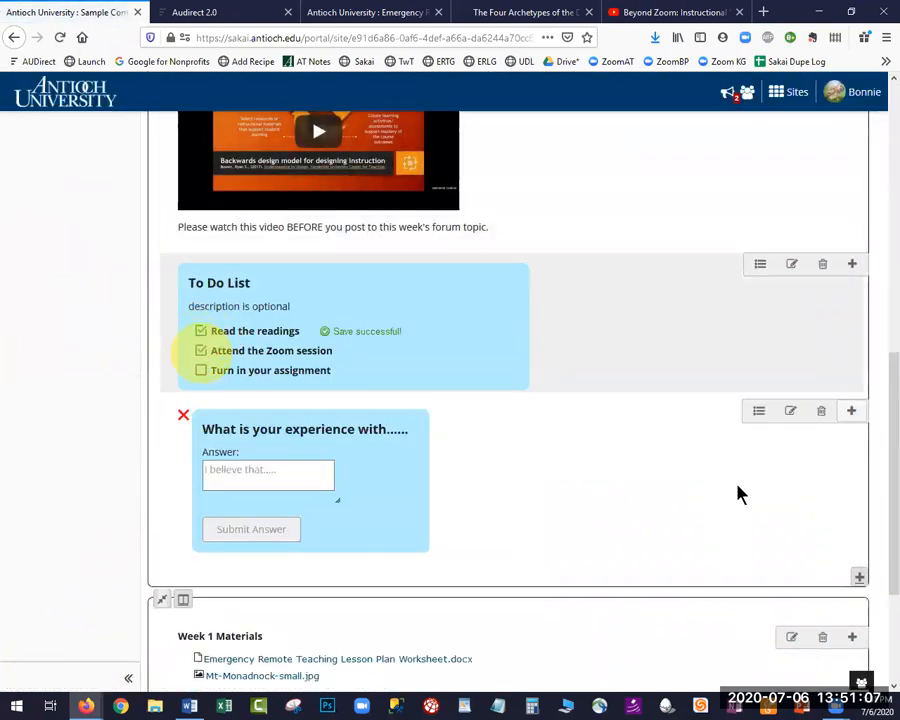
{"action": "left_click", "coordinate": [201, 350]}
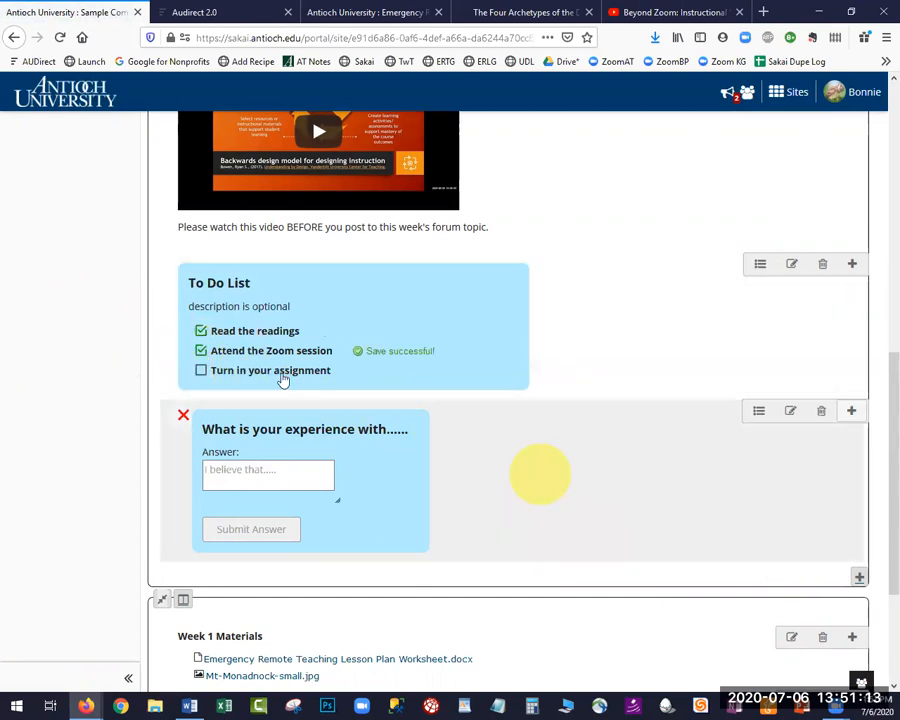
{"action": "left_click", "coordinate": [285, 369]}
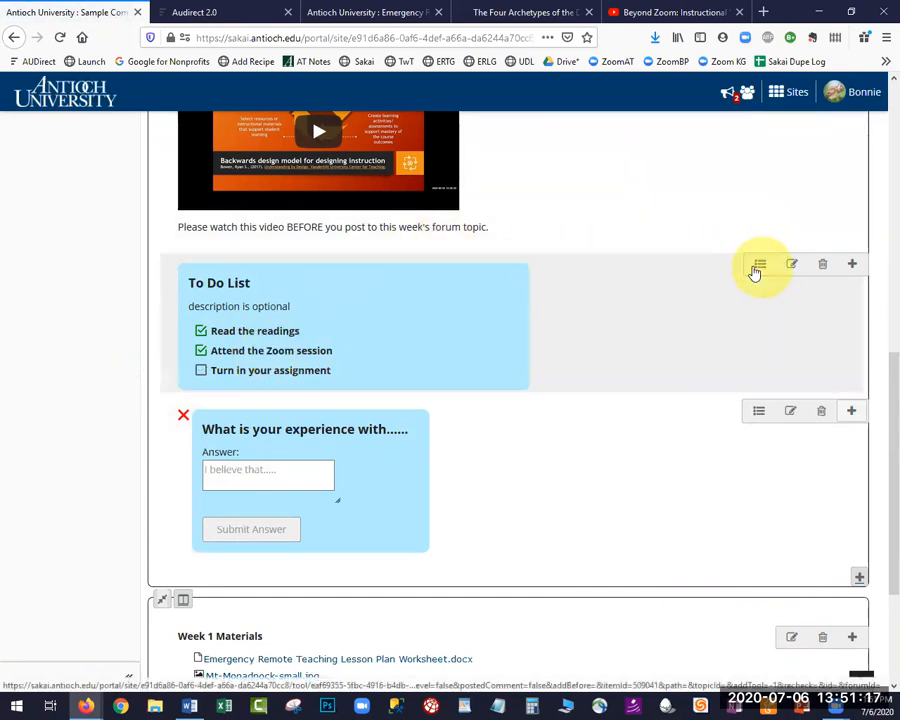
Step: Examine the students' progress on the To Do List checklist and go back to the Lessons page
{"action": "left_click", "coordinate": [761, 267]}
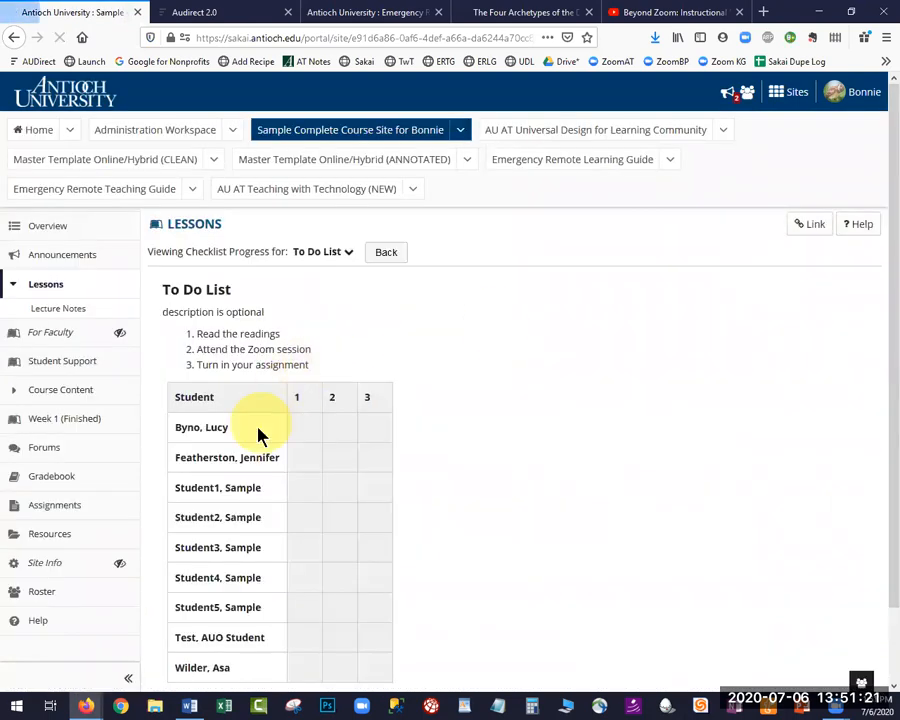
{"action": "scroll", "coordinate": [257, 440], "scroll_direction": "down", "scroll_amount": 2}
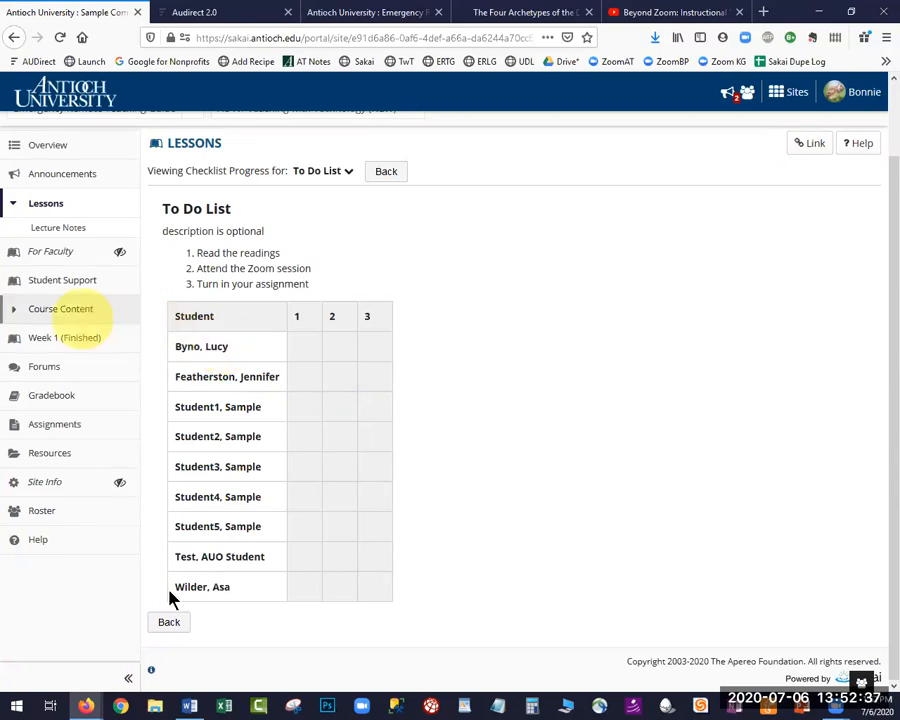
{"action": "left_click", "coordinate": [166, 626]}
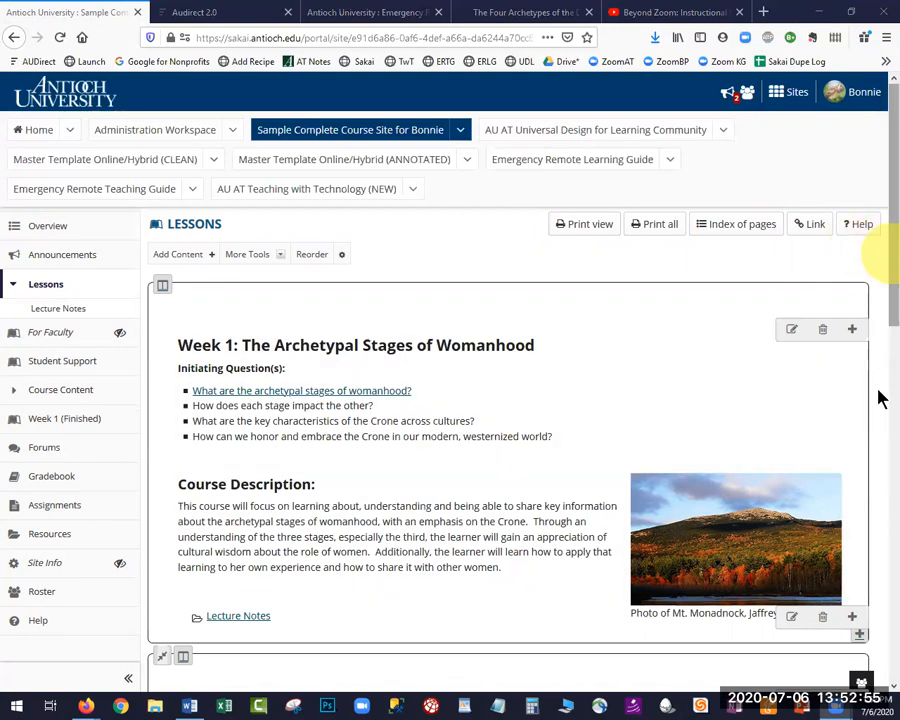
Step: Look over the Lessons page and add a comments section where students can make comments
{"action": "scroll", "coordinate": [882, 515], "scroll_direction": "down", "scroll_amount": 5}
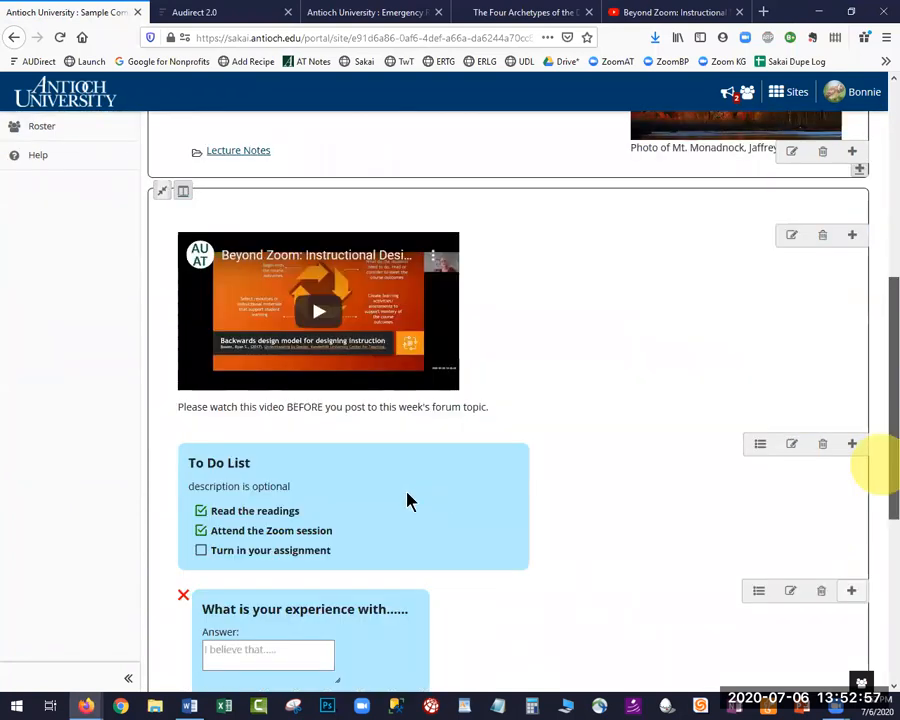
{"action": "scroll", "coordinate": [407, 500], "scroll_direction": "down", "scroll_amount": 1}
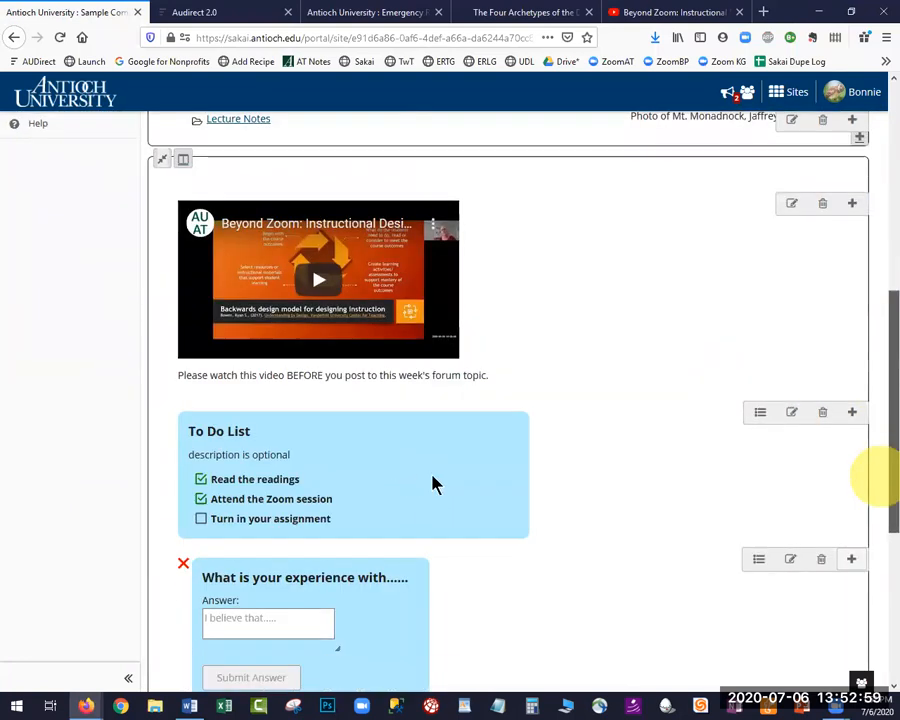
{"action": "scroll", "coordinate": [367, 502], "scroll_direction": "down", "scroll_amount": 2}
{"action": "scroll", "coordinate": [341, 408], "scroll_direction": "up", "scroll_amount": 2}
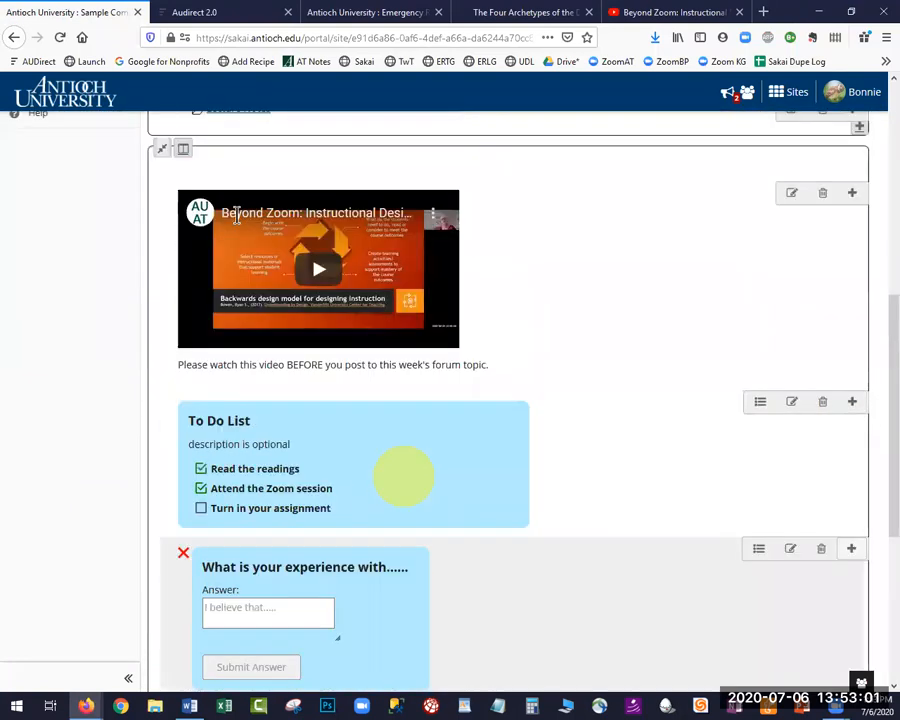
{"action": "scroll", "coordinate": [205, 256], "scroll_direction": "up", "scroll_amount": 2}
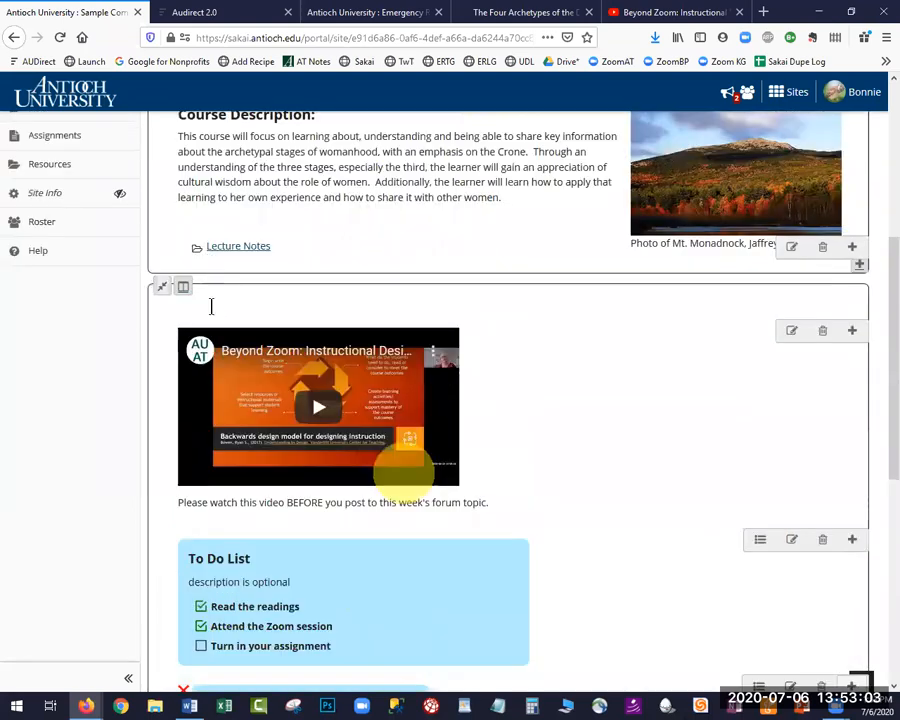
{"action": "scroll", "coordinate": [205, 300], "scroll_direction": "up", "scroll_amount": 5}
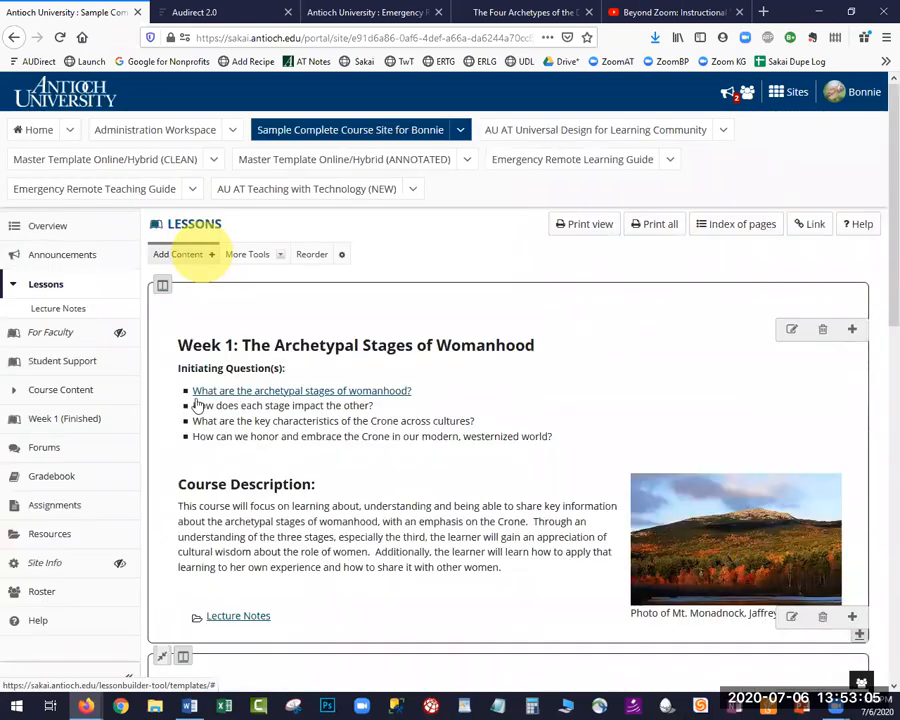
{"action": "left_click", "coordinate": [185, 254]}
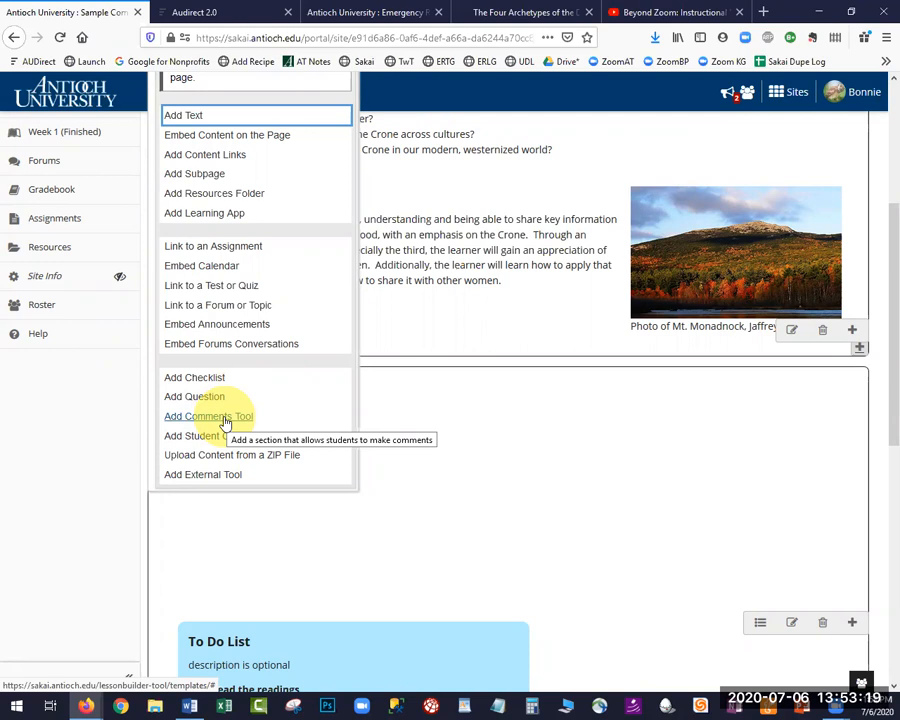
{"action": "left_click", "coordinate": [226, 416]}
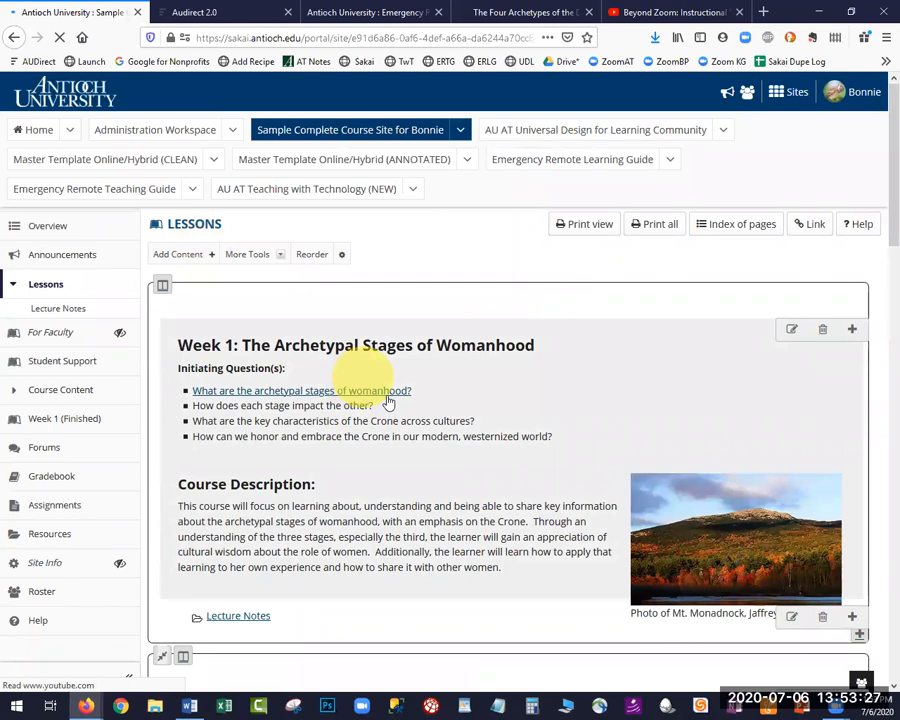
Step: Post the comment "I love this week's topic!" in the comments section below the Week 1 materials
{"action": "scroll", "coordinate": [388, 400], "scroll_direction": "down", "scroll_amount": 6}
{"action": "scroll", "coordinate": [207, 585], "scroll_direction": "down", "scroll_amount": 2}
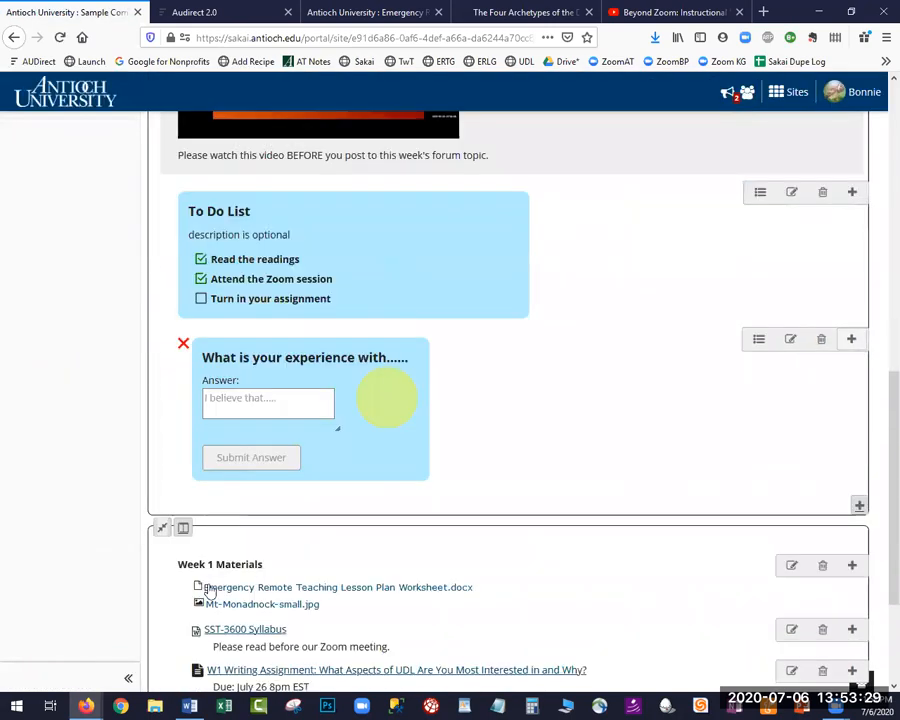
{"action": "scroll", "coordinate": [218, 600], "scroll_direction": "down", "scroll_amount": 3}
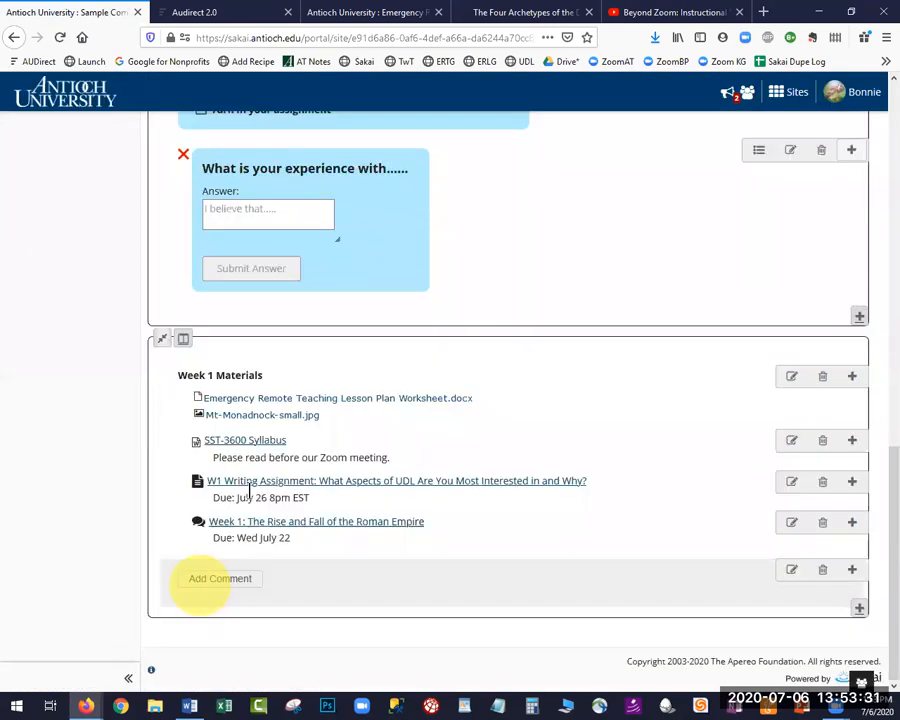
{"action": "left_click", "coordinate": [214, 576]}
{"action": "scroll", "coordinate": [233, 447], "scroll_direction": "down", "scroll_amount": 4}
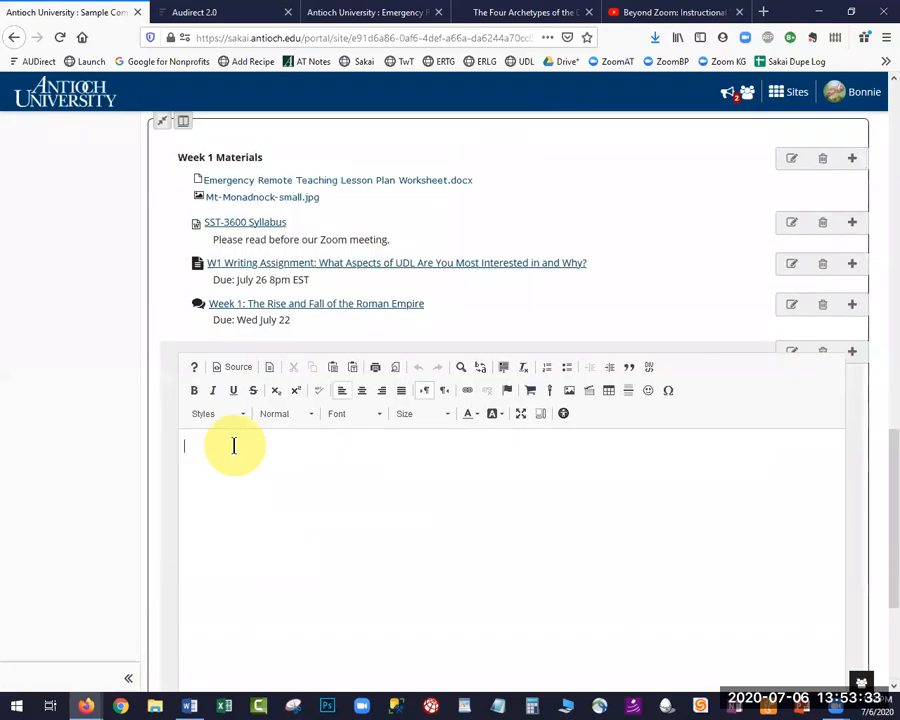
{"action": "type", "text": "I love this week's topic!"}
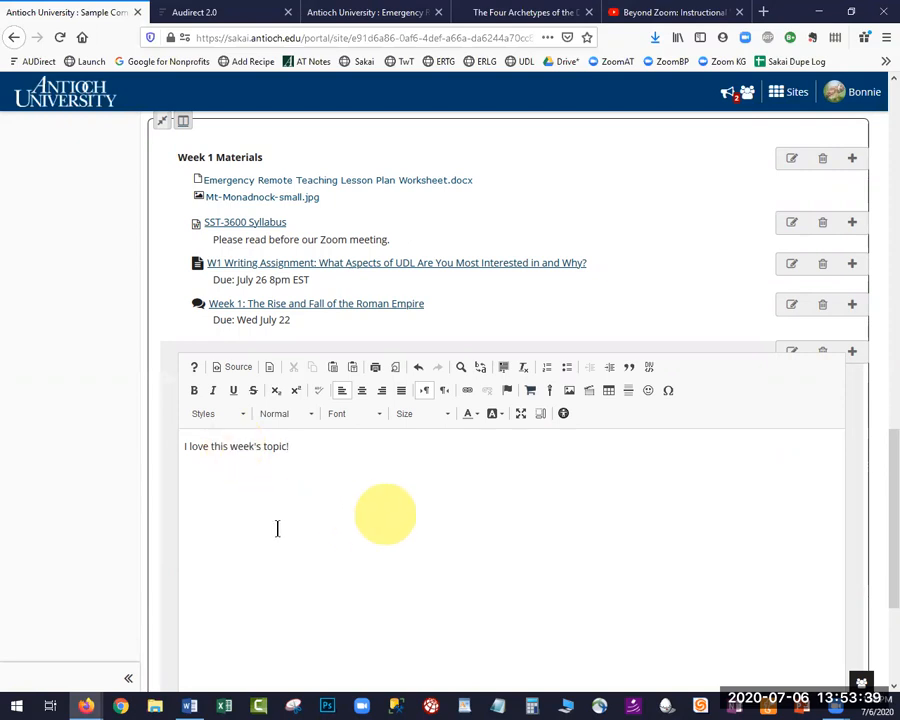
{"action": "scroll", "coordinate": [230, 560], "scroll_direction": "down", "scroll_amount": 4}
{"action": "left_click", "coordinate": [192, 587]}
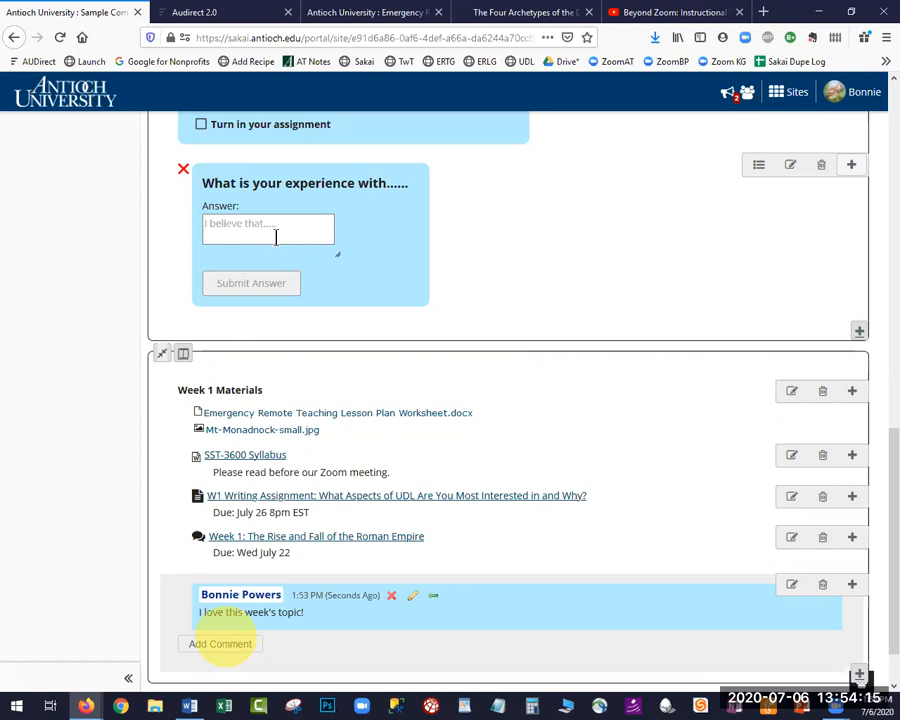
Step: Look over the Lessons page from the week's introduction to the video, To Do List and short-answer question
{"action": "scroll", "coordinate": [388, 248], "scroll_direction": "up", "scroll_amount": 3}
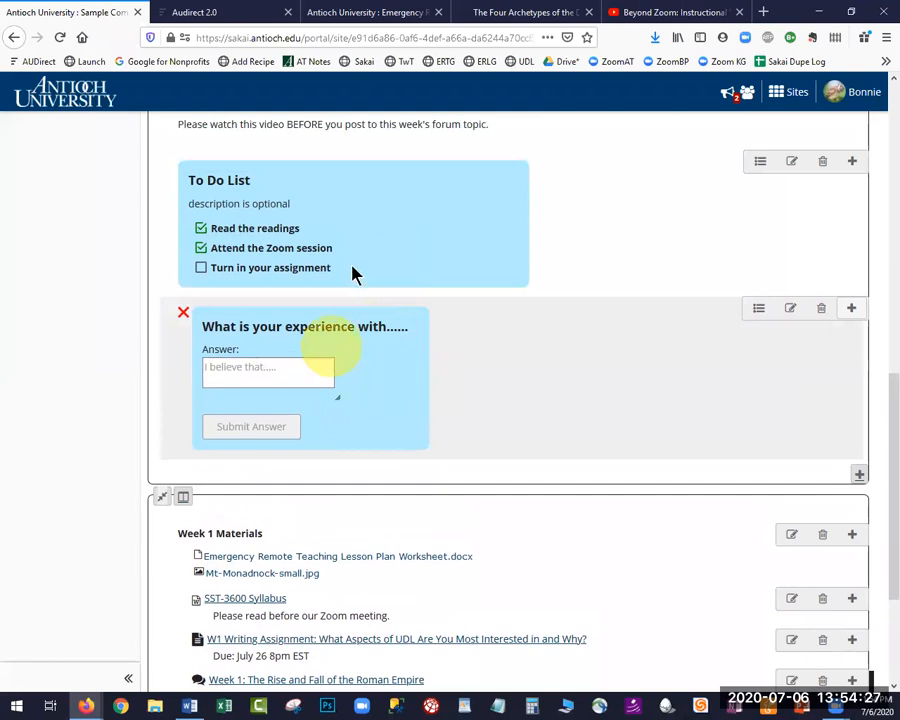
{"action": "scroll", "coordinate": [374, 312], "scroll_direction": "up", "scroll_amount": 1}
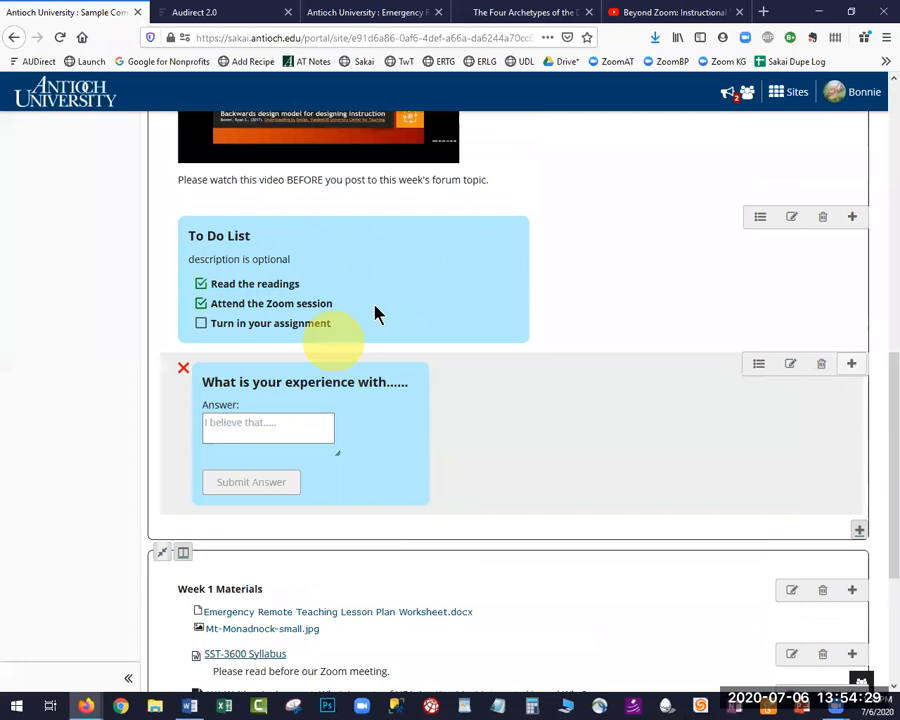
{"action": "scroll", "coordinate": [374, 314], "scroll_direction": "up", "scroll_amount": 6}
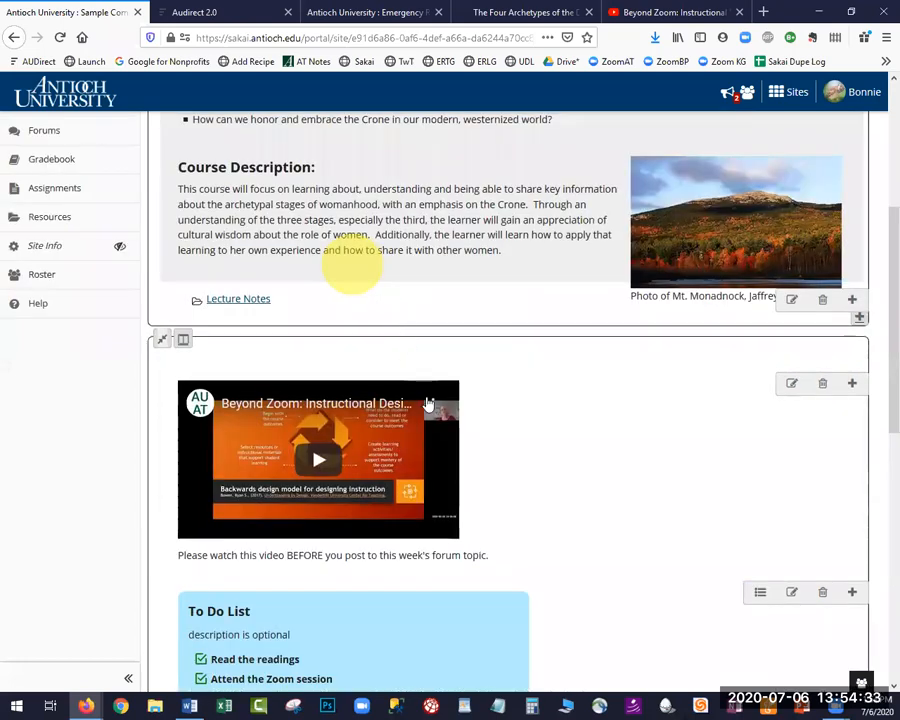
{"action": "scroll", "coordinate": [406, 342], "scroll_direction": "up", "scroll_amount": 4}
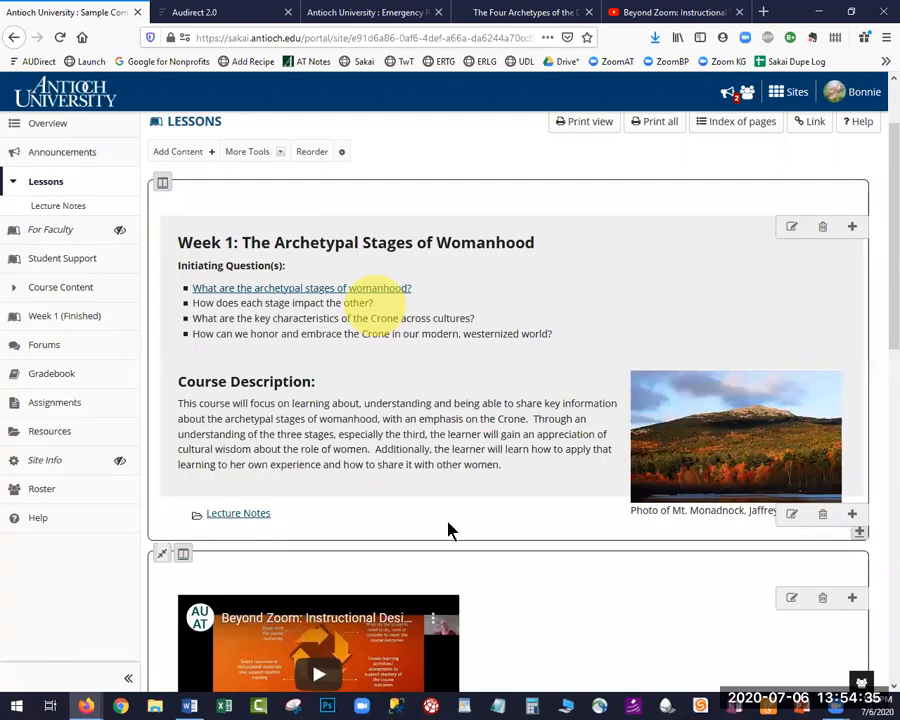
{"action": "scroll", "coordinate": [470, 580], "scroll_direction": "down", "scroll_amount": 5}
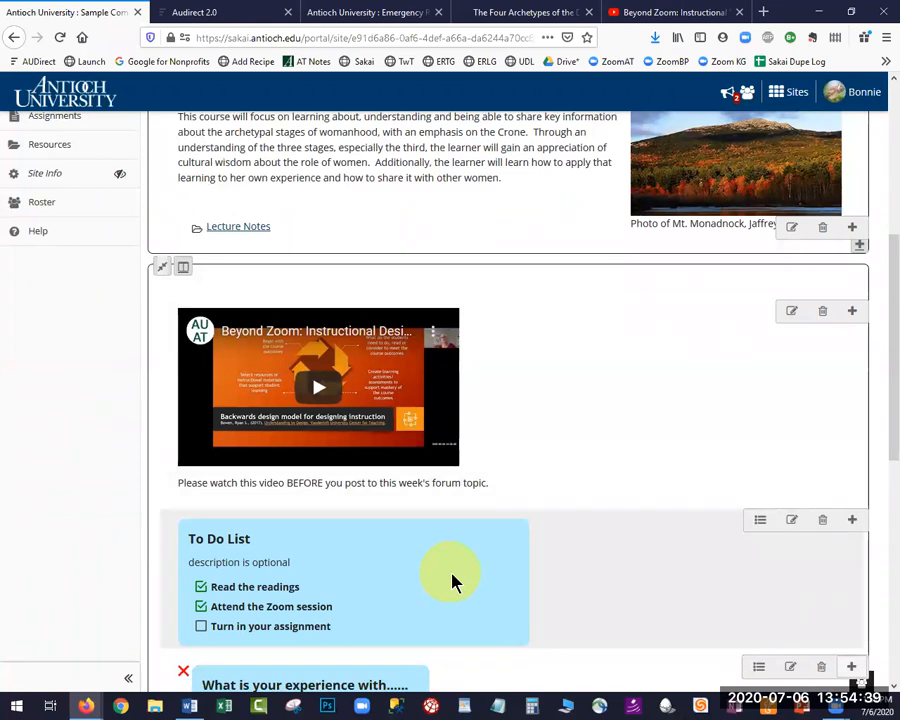
{"action": "scroll", "coordinate": [405, 468], "scroll_direction": "down", "scroll_amount": 2}
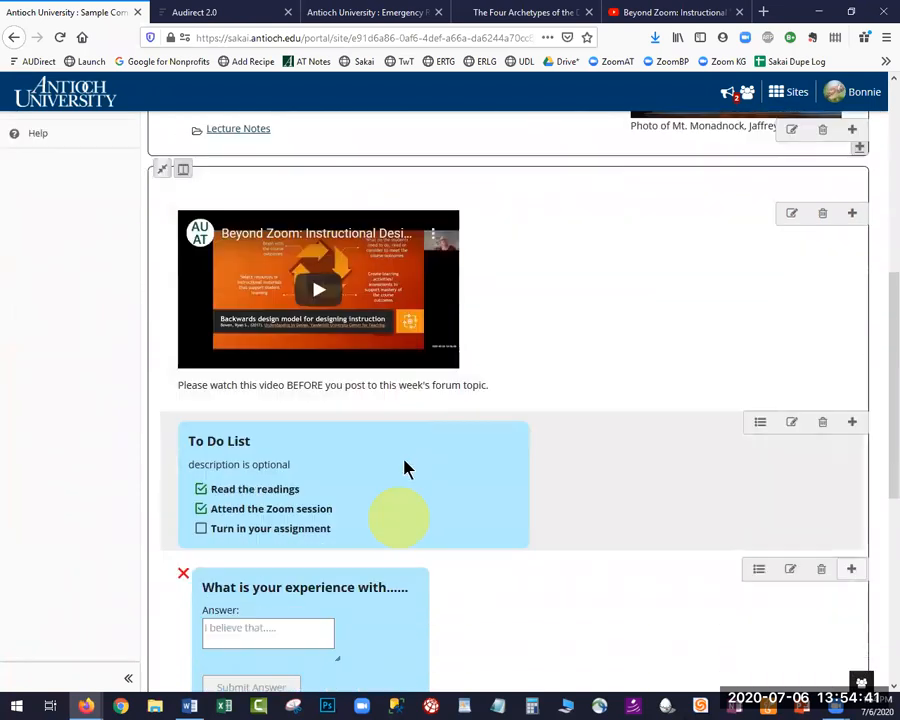
{"action": "scroll", "coordinate": [428, 465], "scroll_direction": "down", "scroll_amount": 4}
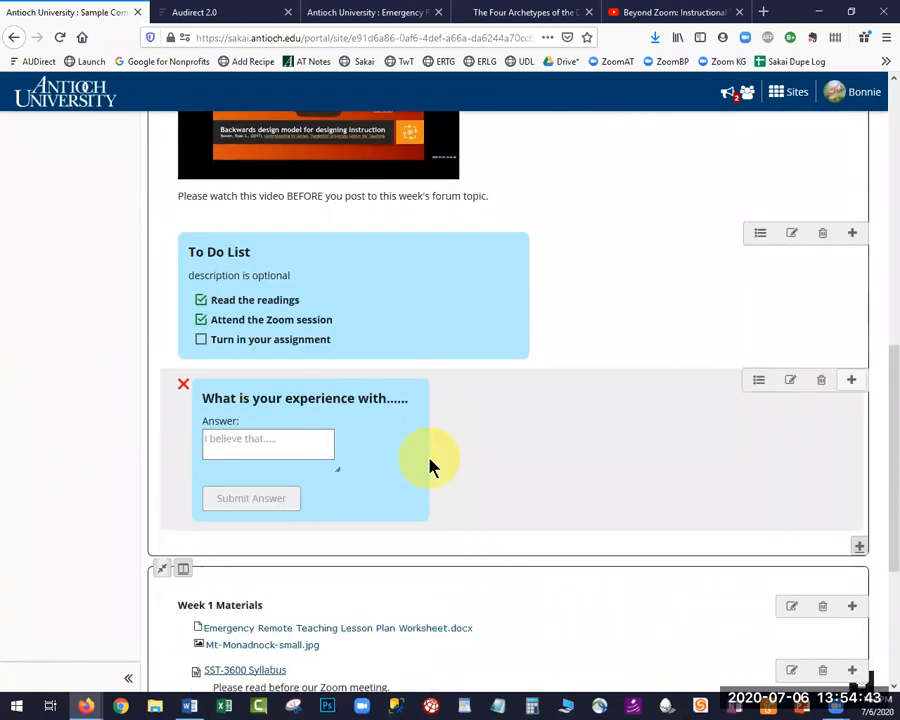
{"action": "scroll", "coordinate": [426, 494], "scroll_direction": "up", "scroll_amount": 2}
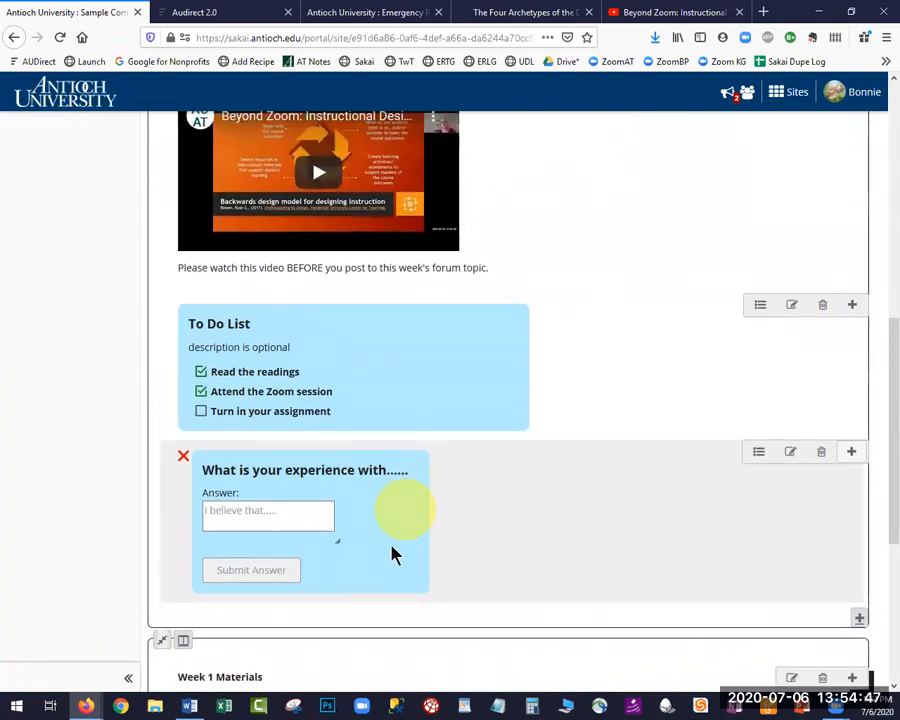
{"action": "scroll", "coordinate": [314, 393], "scroll_direction": "up", "scroll_amount": 1}
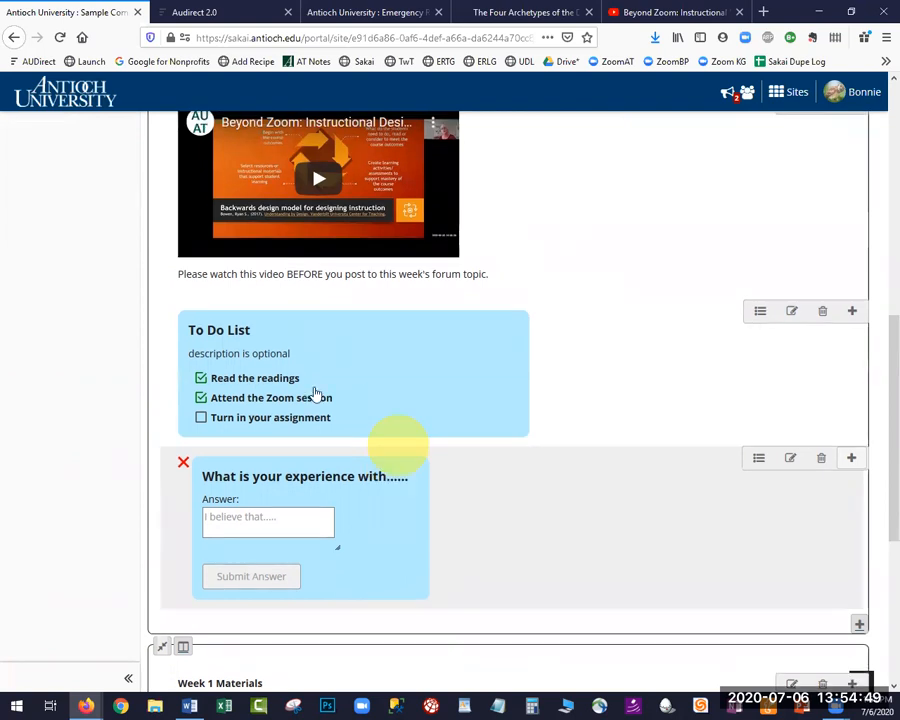
{"action": "scroll", "coordinate": [230, 345], "scroll_direction": "up", "scroll_amount": 5}
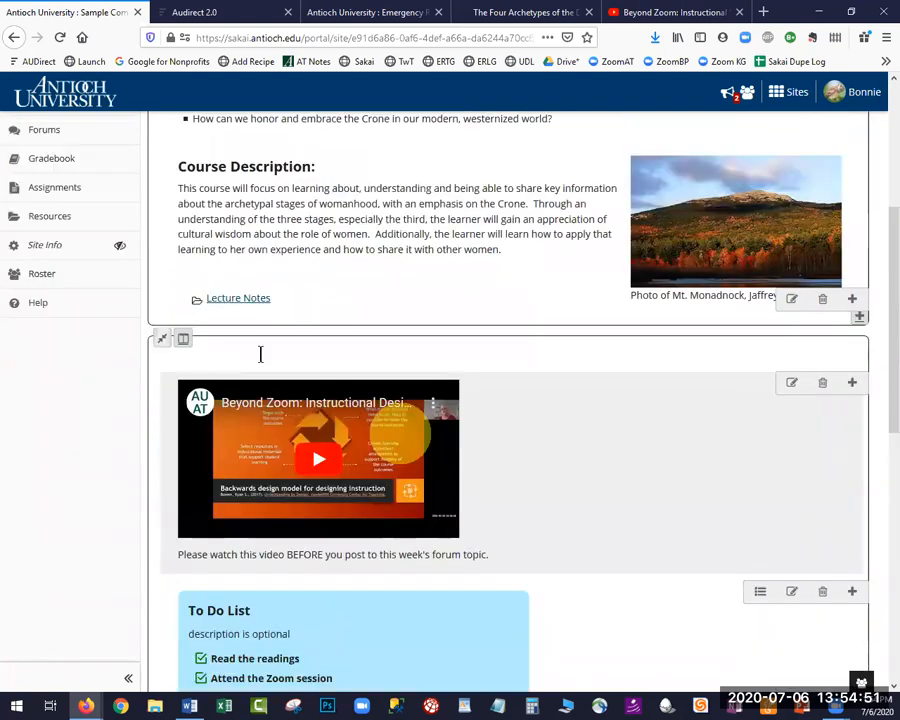
{"action": "scroll", "coordinate": [260, 354], "scroll_direction": "up", "scroll_amount": 1}
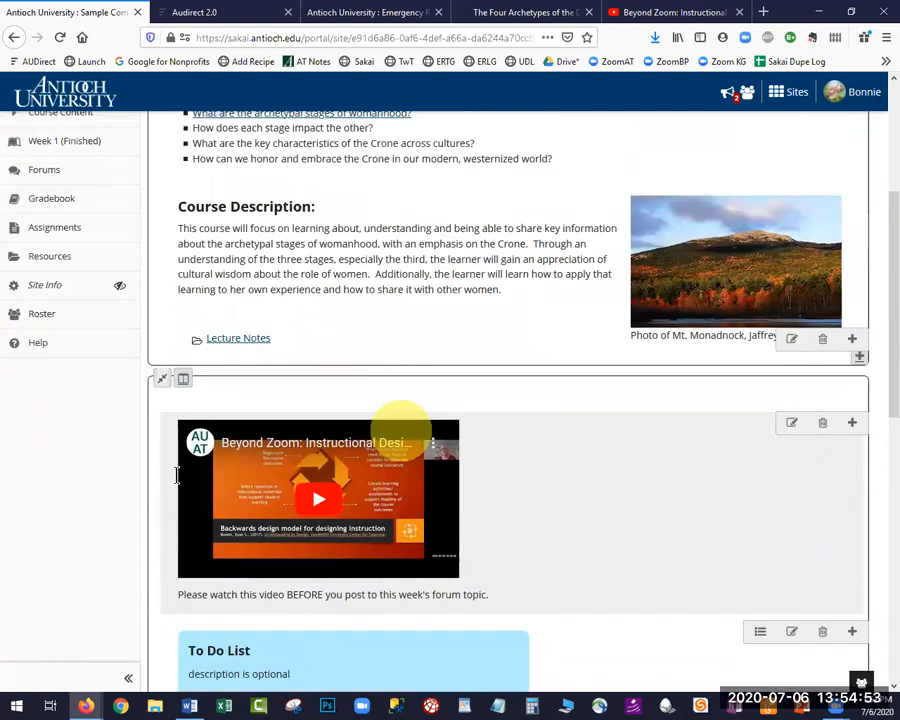
{"action": "scroll", "coordinate": [175, 468], "scroll_direction": "up", "scroll_amount": 5}
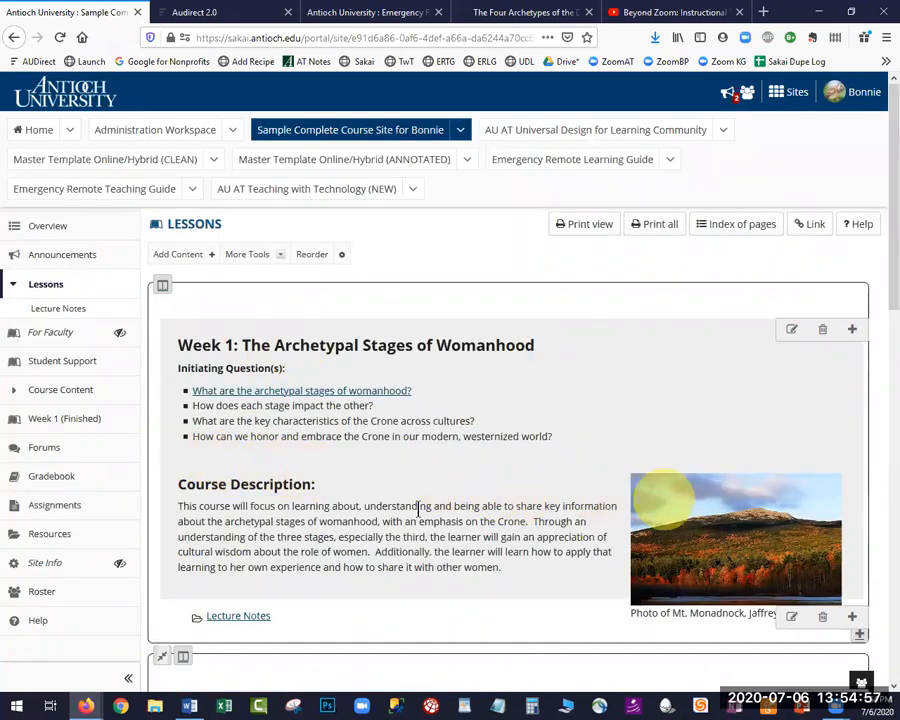
{"action": "scroll", "coordinate": [215, 455], "scroll_direction": "down", "scroll_amount": 1}
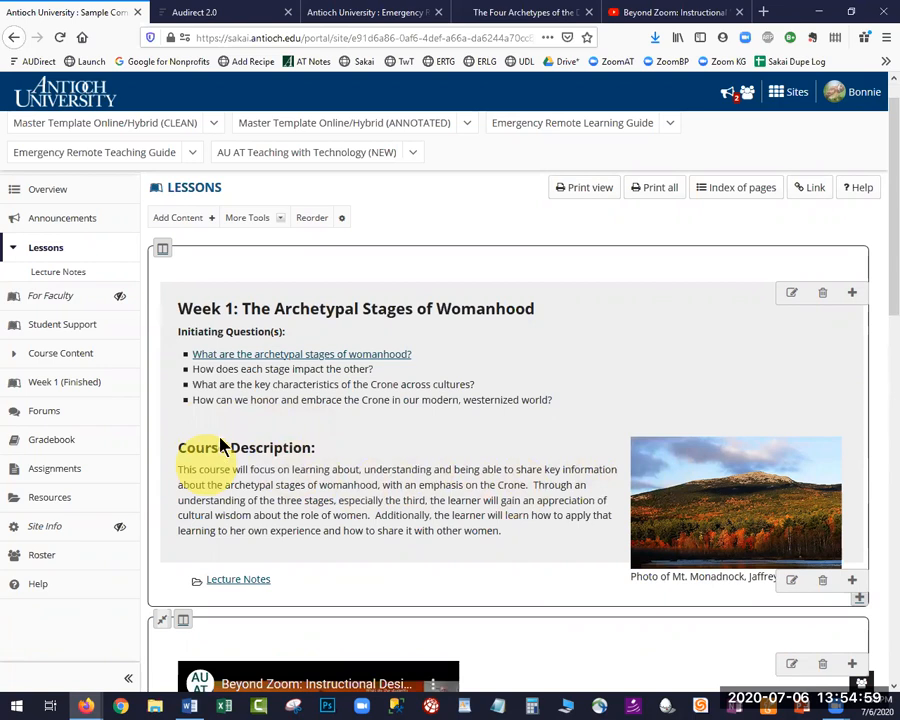
{"action": "scroll", "coordinate": [222, 445], "scroll_direction": "down", "scroll_amount": 1}
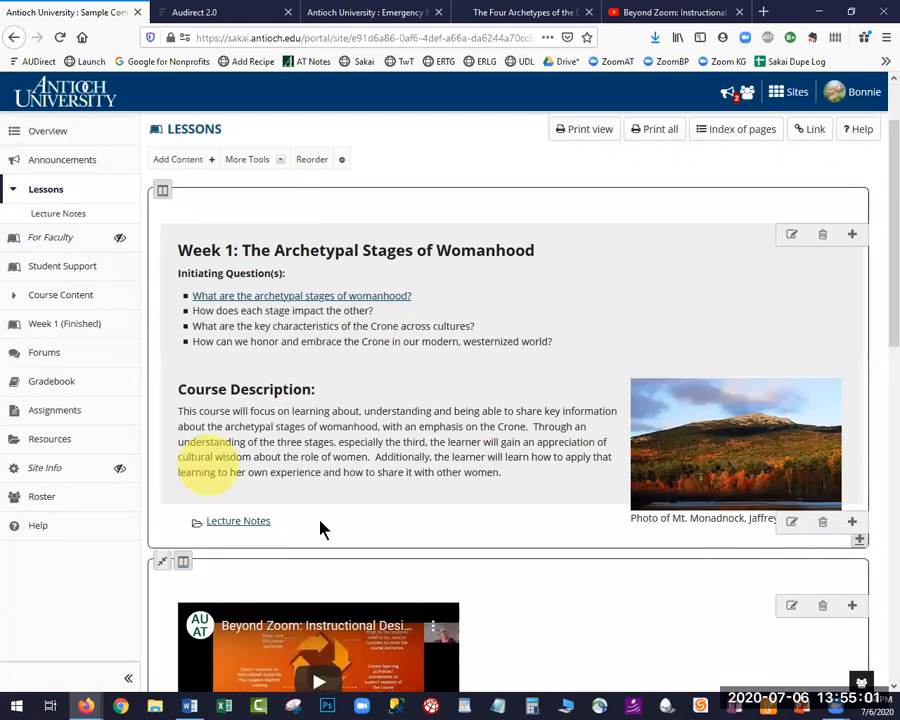
{"action": "scroll", "coordinate": [336, 540], "scroll_direction": "down", "scroll_amount": 2}
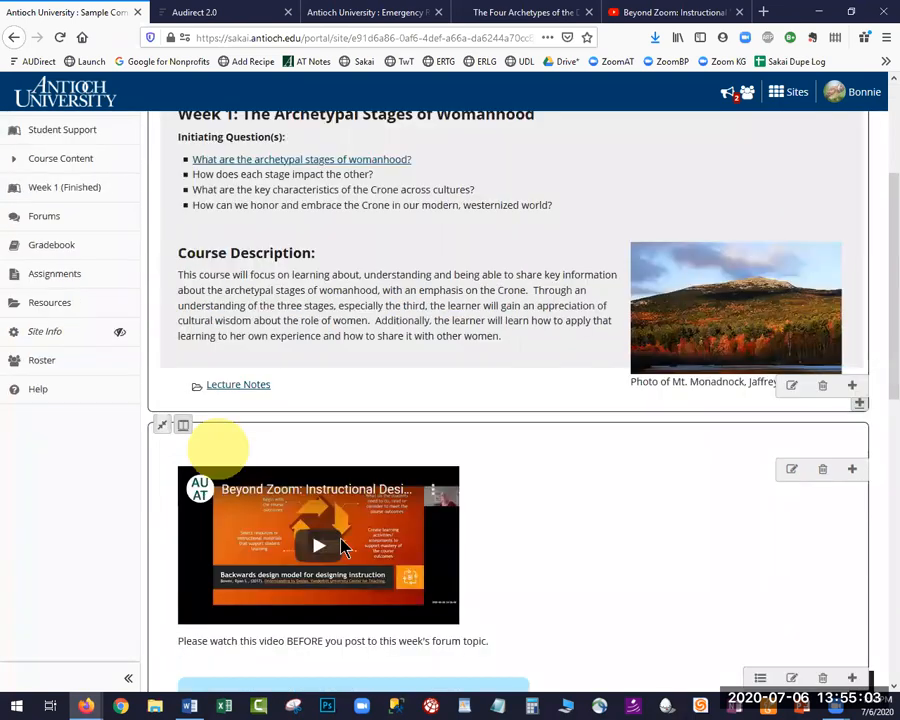
{"action": "scroll", "coordinate": [340, 545], "scroll_direction": "down", "scroll_amount": 5}
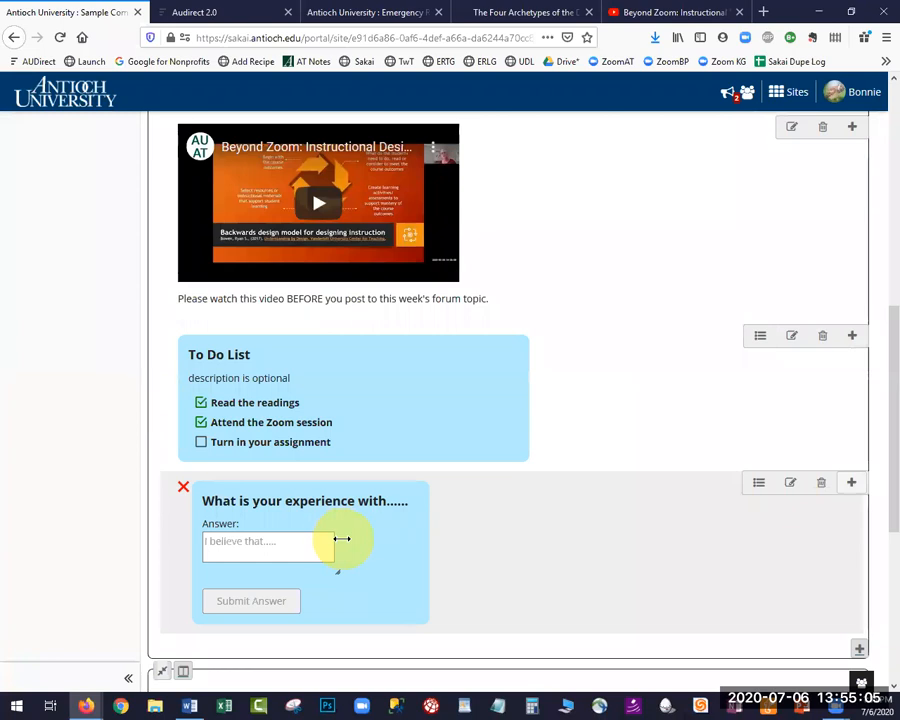
{"action": "scroll", "coordinate": [342, 538], "scroll_direction": "up", "scroll_amount": 3}
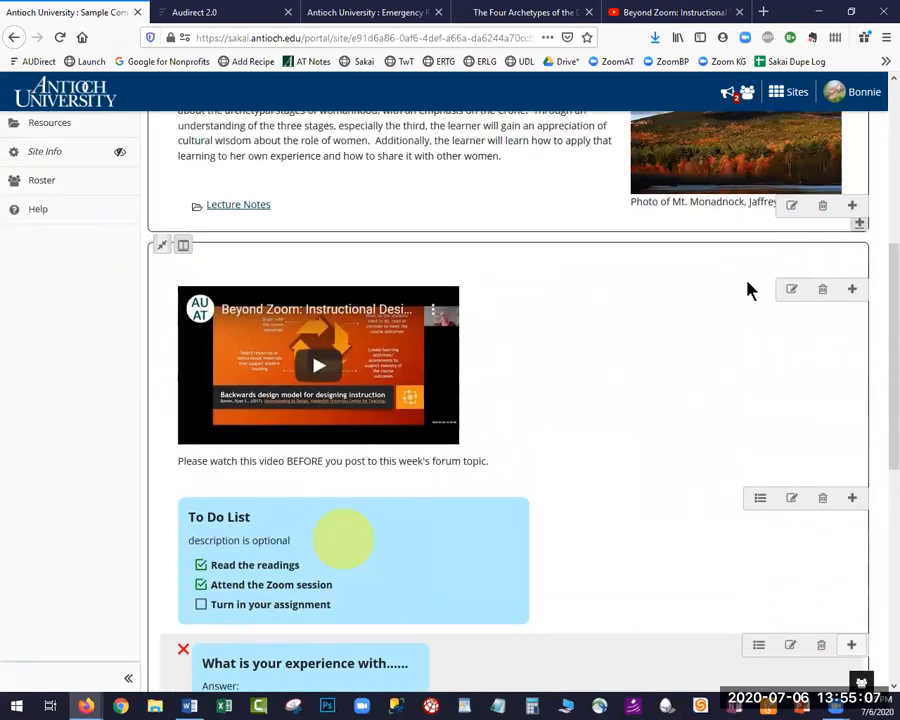
Step: Make the short-answer question "What is your experience with......" a required item and update it
{"action": "scroll", "coordinate": [795, 276], "scroll_direction": "down", "scroll_amount": 4}
{"action": "scroll", "coordinate": [797, 279], "scroll_direction": "down", "scroll_amount": 2}
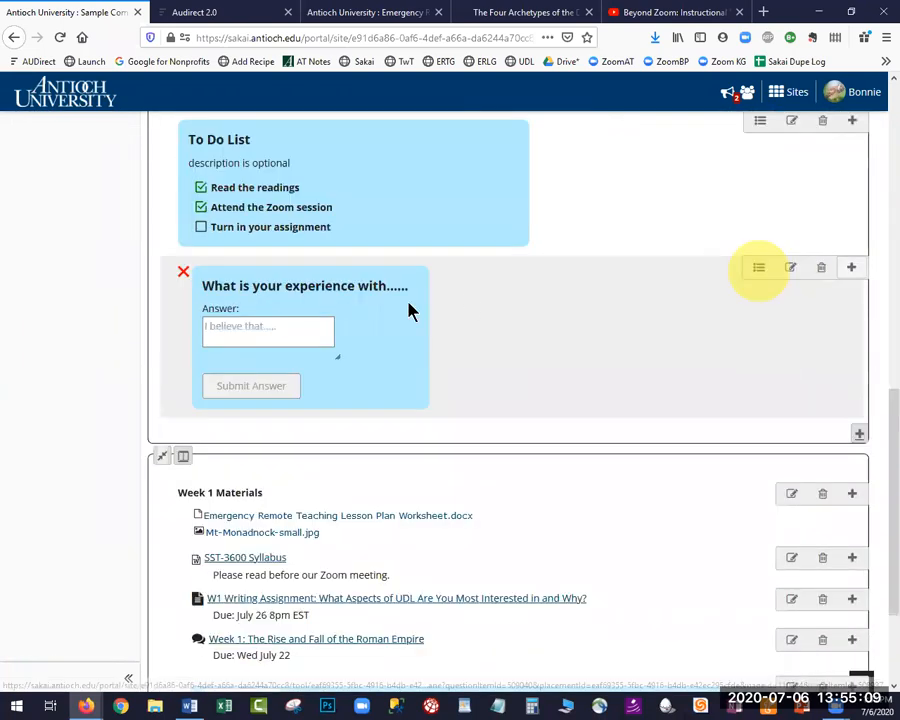
{"action": "left_click", "coordinate": [790, 267]}
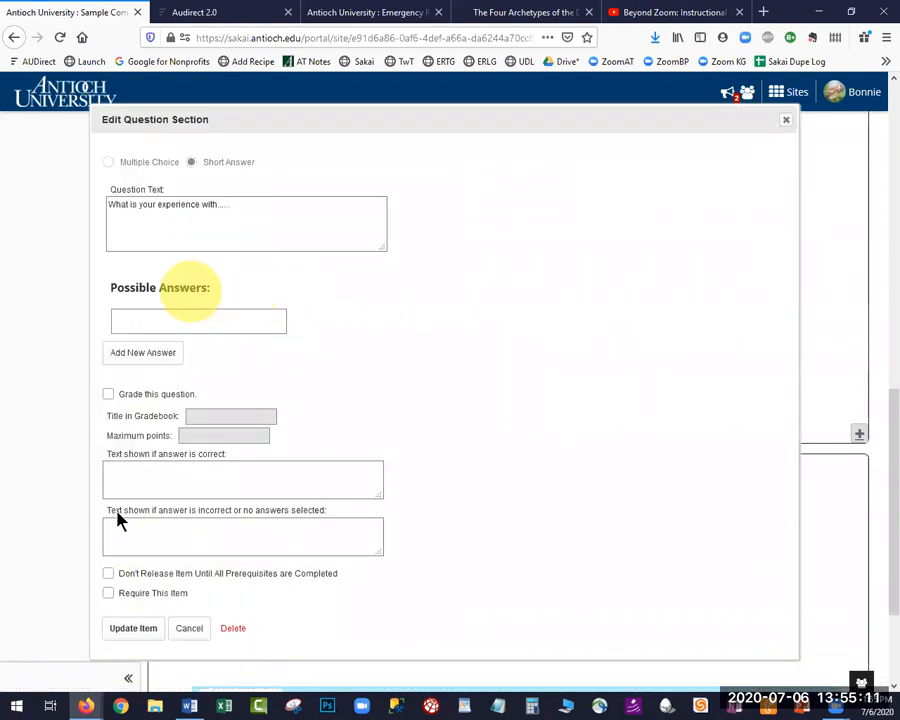
{"action": "scroll", "coordinate": [117, 520], "scroll_direction": "down", "scroll_amount": 1}
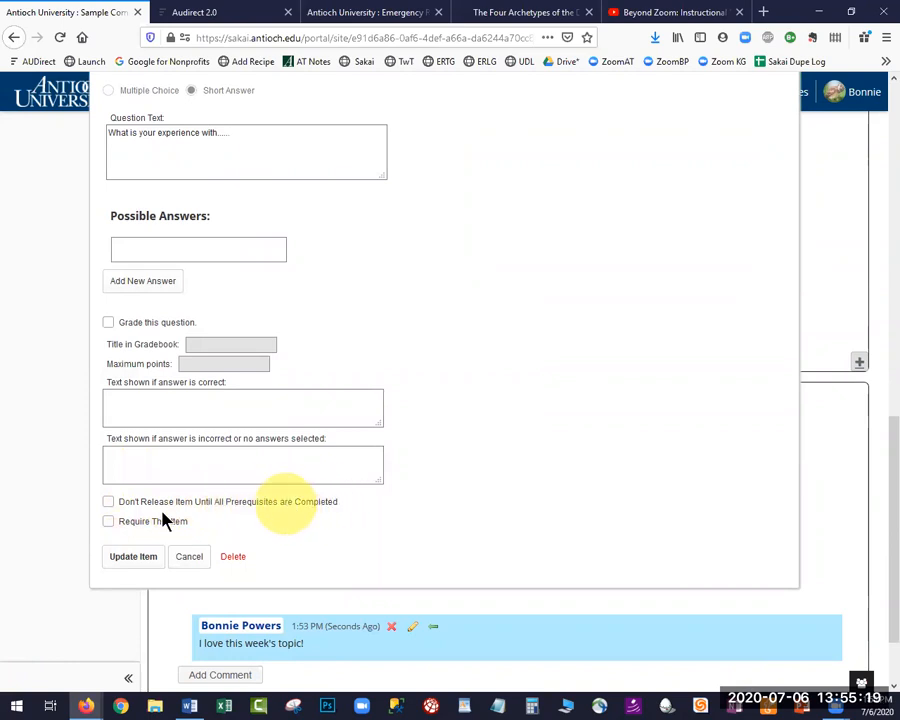
{"action": "left_click", "coordinate": [109, 523]}
{"action": "left_click", "coordinate": [150, 564]}
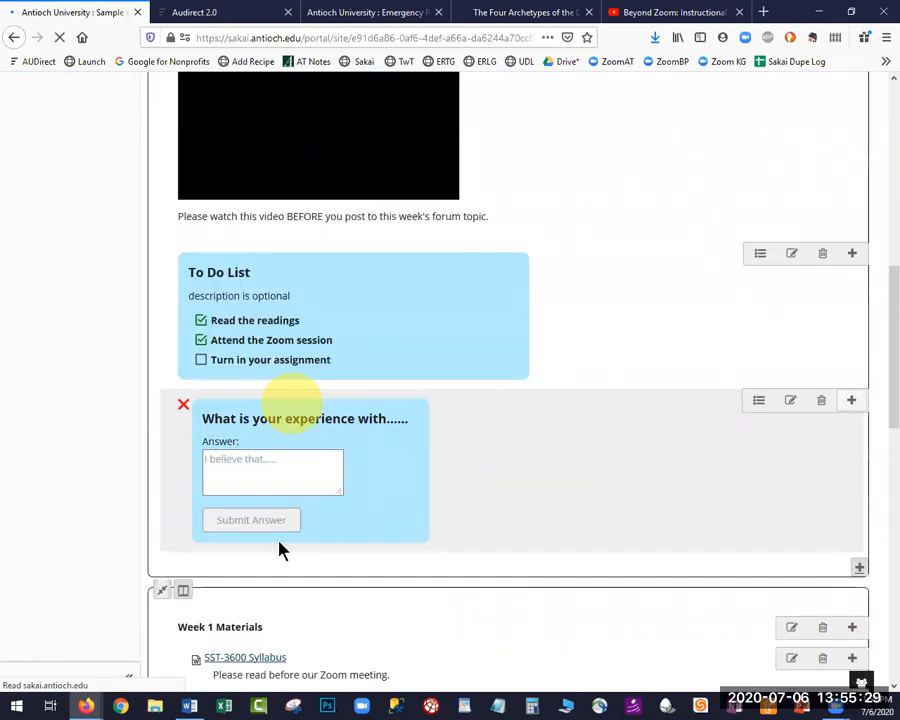
Step: Set the Week 1 Materials folder listing not to release until all prerequisites are completed, and save it
{"action": "scroll", "coordinate": [280, 550], "scroll_direction": "down", "scroll_amount": 2}
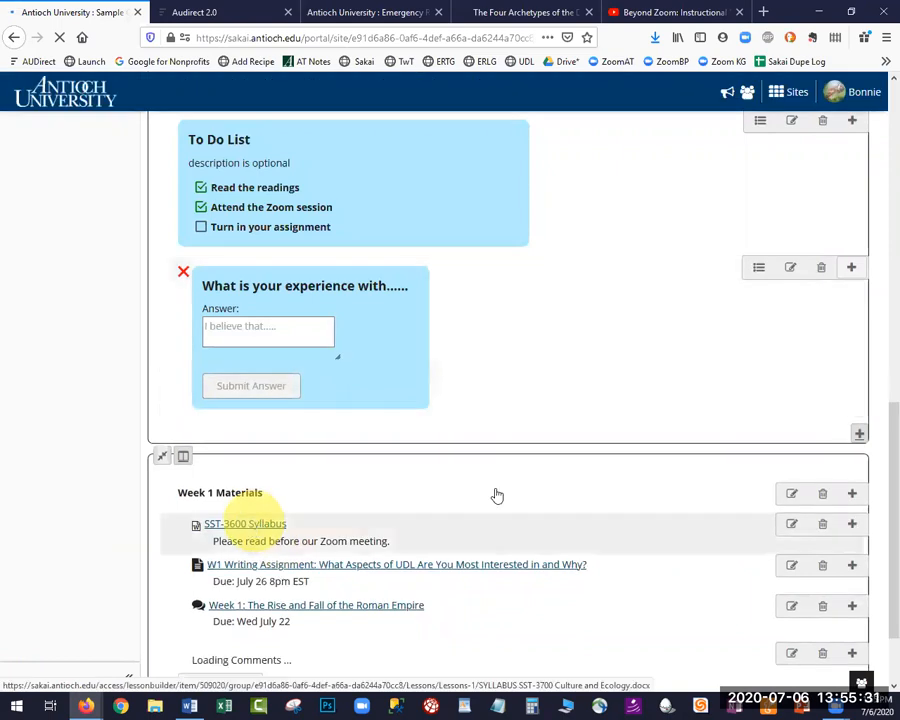
{"action": "left_click", "coordinate": [792, 495]}
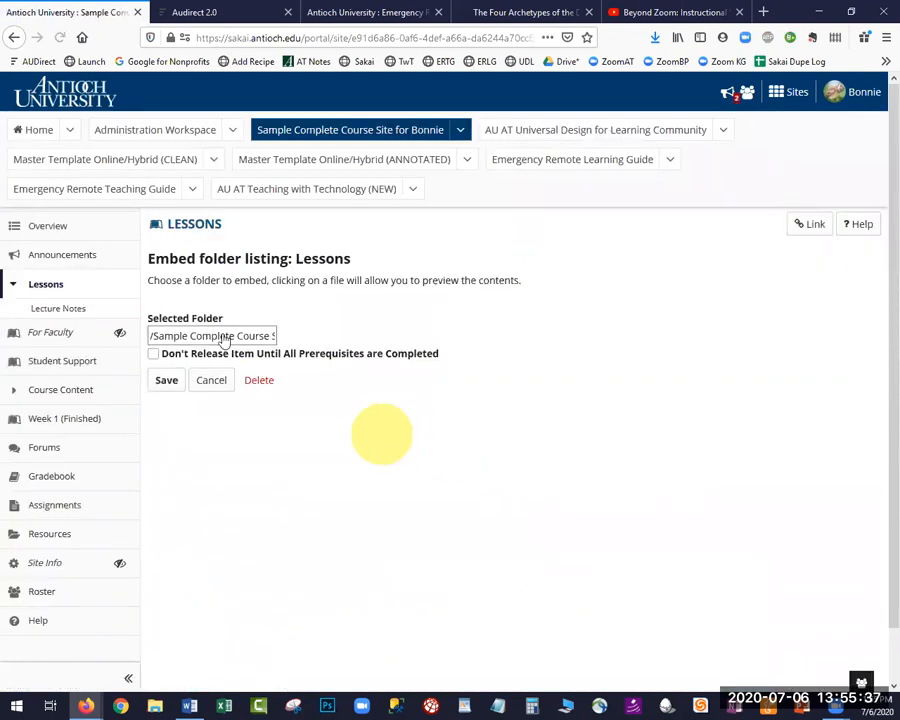
{"action": "left_click", "coordinate": [224, 340]}
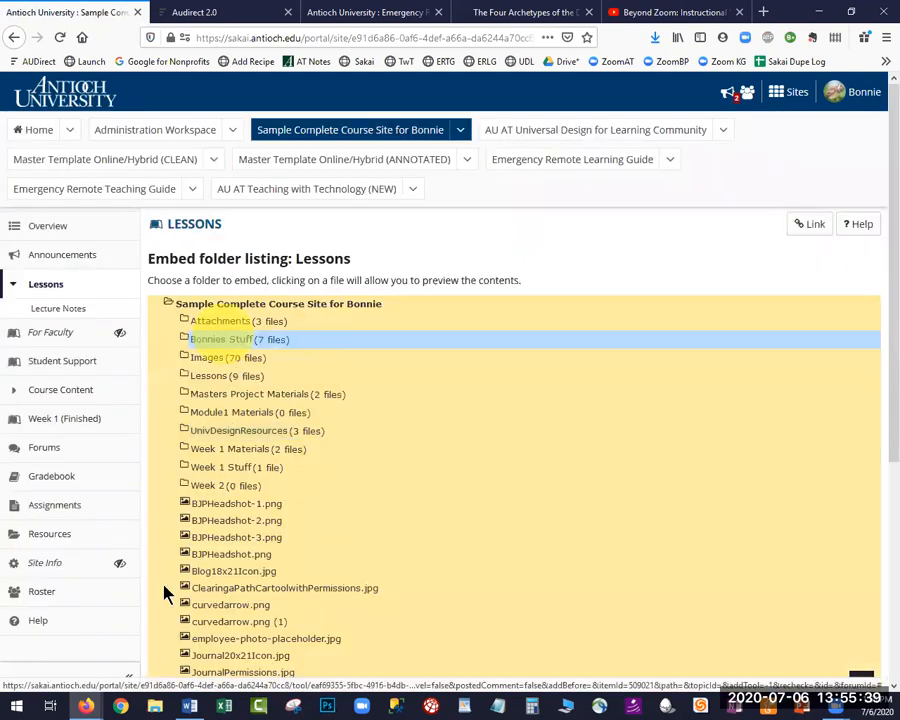
{"action": "scroll", "coordinate": [166, 590], "scroll_direction": "down", "scroll_amount": 3}
{"action": "left_click", "coordinate": [154, 594]}
{"action": "left_click", "coordinate": [154, 590]}
{"action": "left_click", "coordinate": [168, 617]}
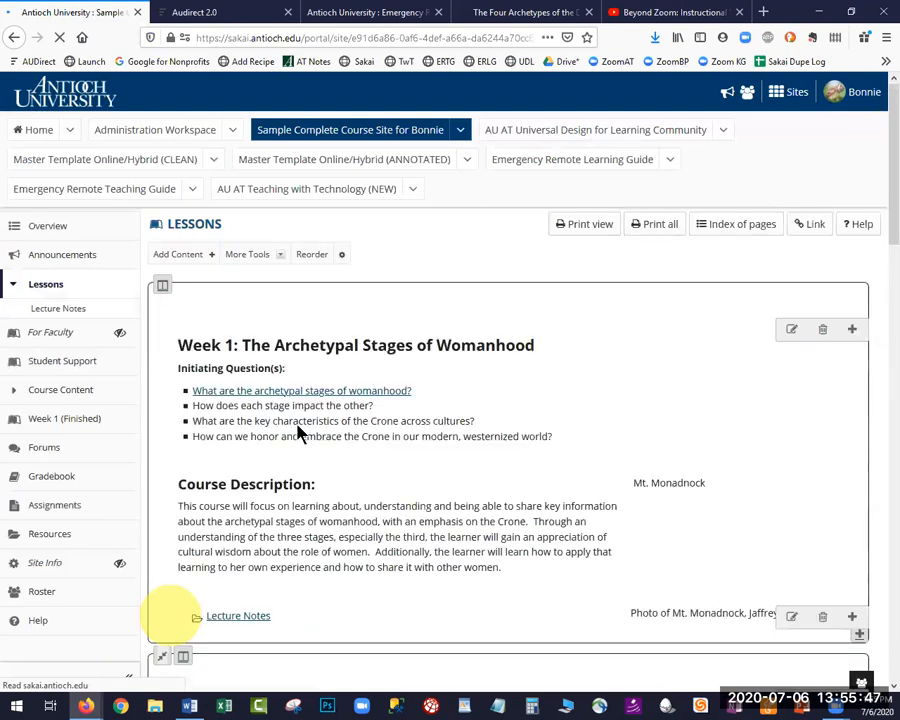
Step: Examine how the folder listing with prerequisites and the surrounding items are displayed on the Lessons page
{"action": "scroll", "coordinate": [281, 458], "scroll_direction": "down", "scroll_amount": 3}
{"action": "scroll", "coordinate": [267, 514], "scroll_direction": "down", "scroll_amount": 5}
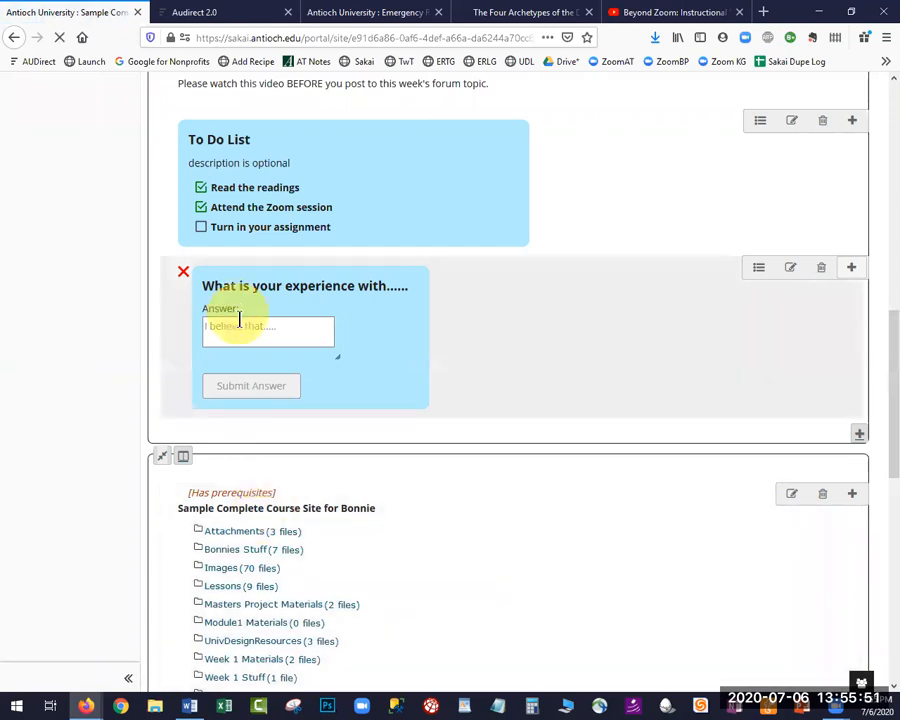
{"action": "scroll", "coordinate": [270, 441], "scroll_direction": "down", "scroll_amount": 1}
{"action": "scroll", "coordinate": [272, 441], "scroll_direction": "down", "scroll_amount": 1}
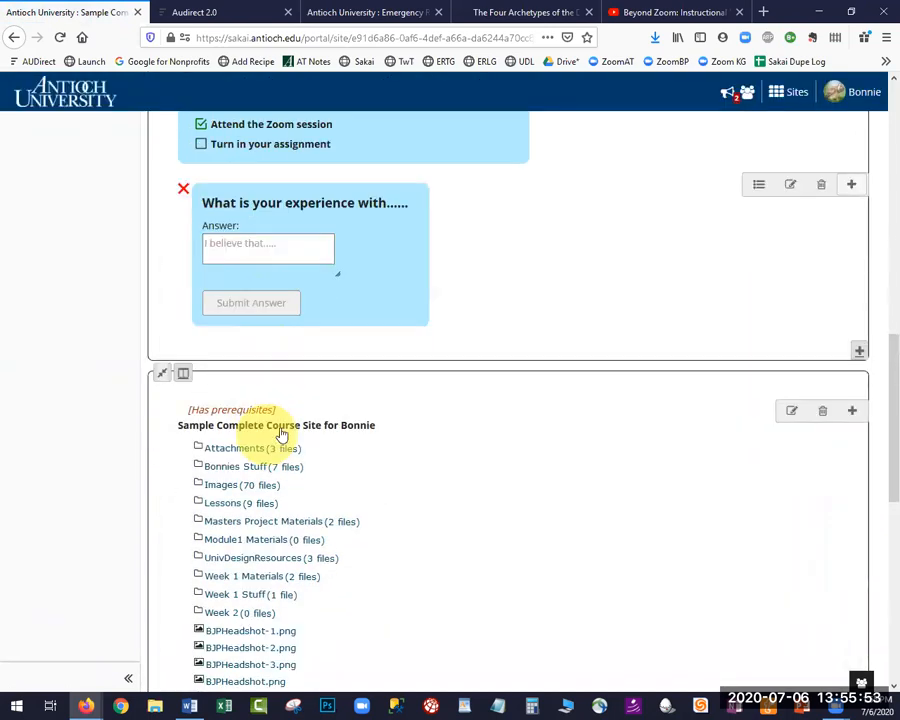
{"action": "scroll", "coordinate": [291, 416], "scroll_direction": "down", "scroll_amount": 1}
{"action": "scroll", "coordinate": [323, 406], "scroll_direction": "down", "scroll_amount": 1}
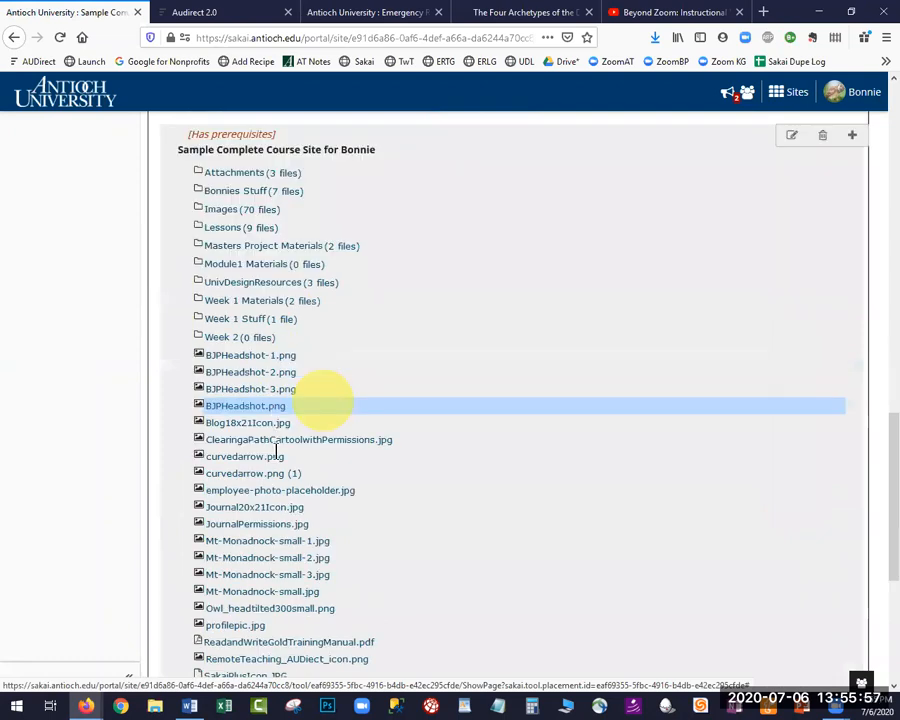
{"action": "scroll", "coordinate": [277, 452], "scroll_direction": "down", "scroll_amount": 3}
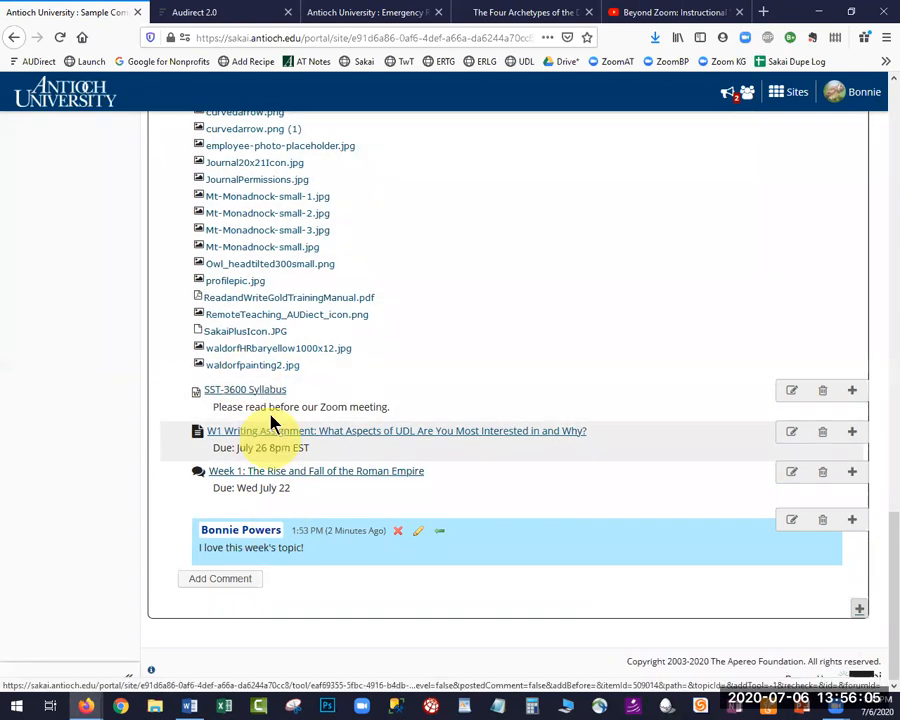
{"action": "scroll", "coordinate": [271, 422], "scroll_direction": "up", "scroll_amount": 10}
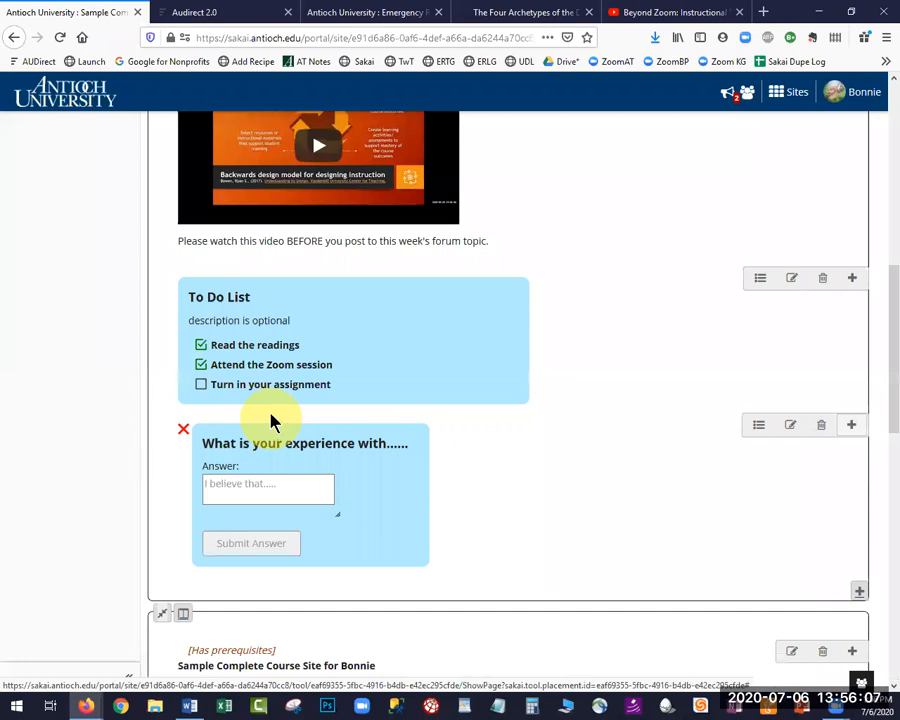
Step: Expand the Course Content entry in the site navigation to show its module subpages
{"action": "scroll", "coordinate": [271, 422], "scroll_direction": "up", "scroll_amount": 5}
{"action": "scroll", "coordinate": [271, 422], "scroll_direction": "up", "scroll_amount": 1}
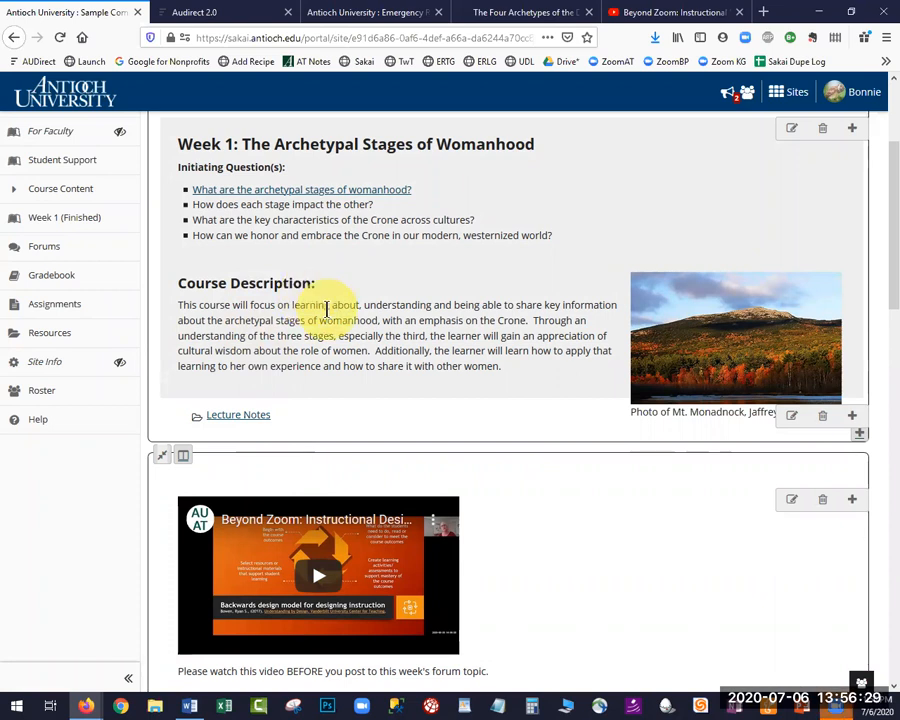
{"action": "scroll", "coordinate": [305, 333], "scroll_direction": "up", "scroll_amount": 2}
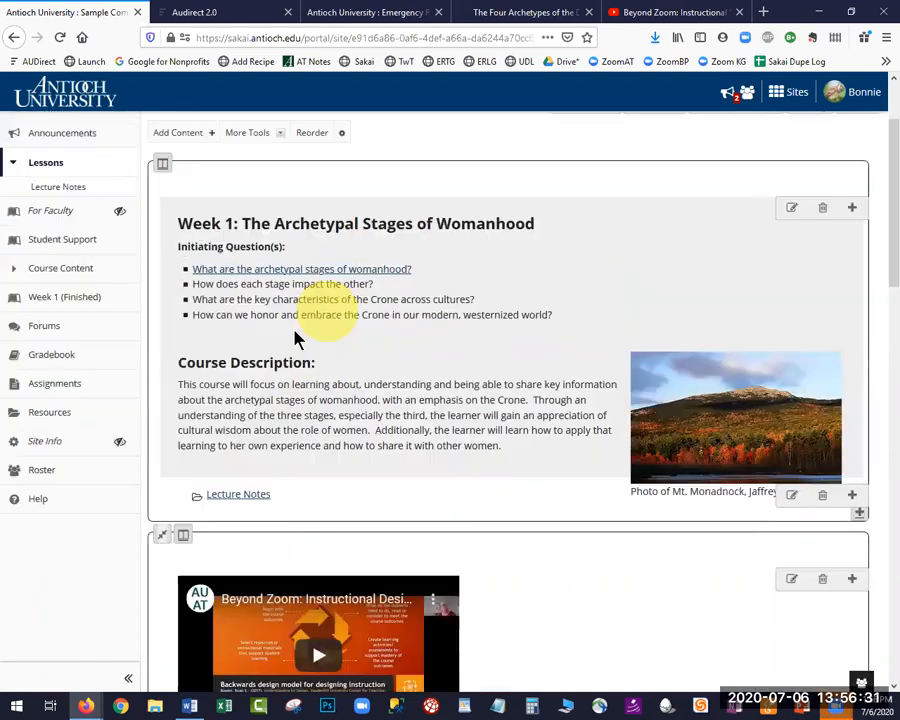
{"action": "scroll", "coordinate": [396, 412], "scroll_direction": "up", "scroll_amount": 2}
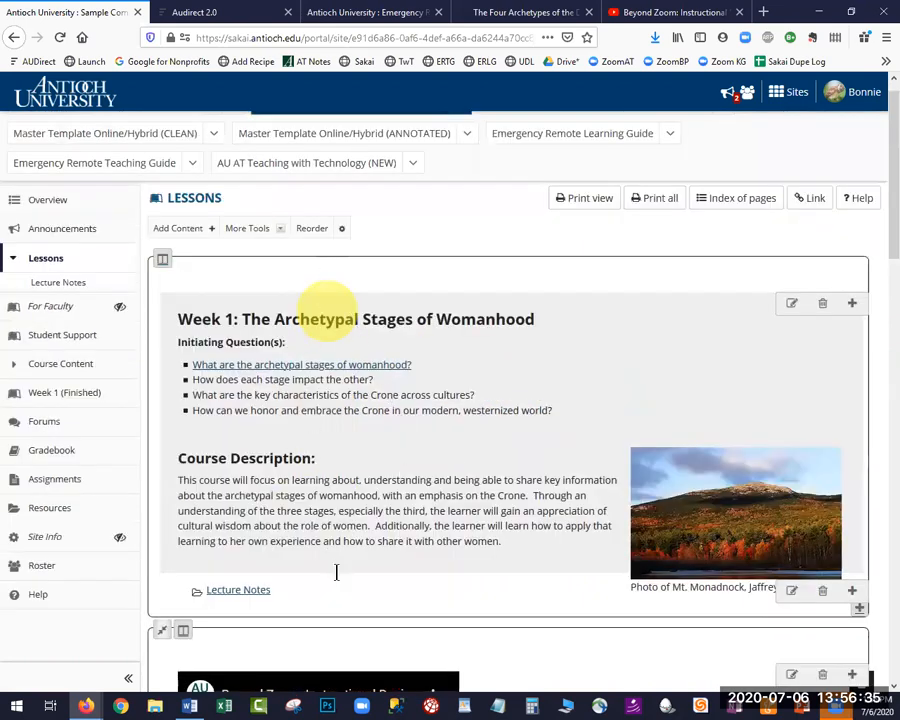
{"action": "scroll", "coordinate": [336, 572], "scroll_direction": "up", "scroll_amount": 1}
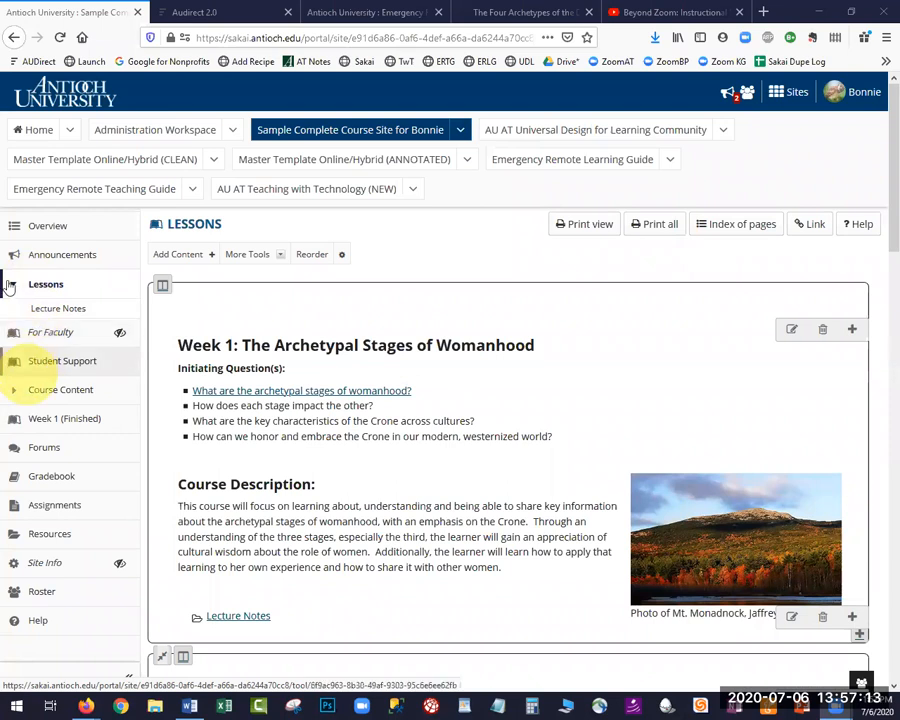
{"action": "left_click", "coordinate": [30, 391]}
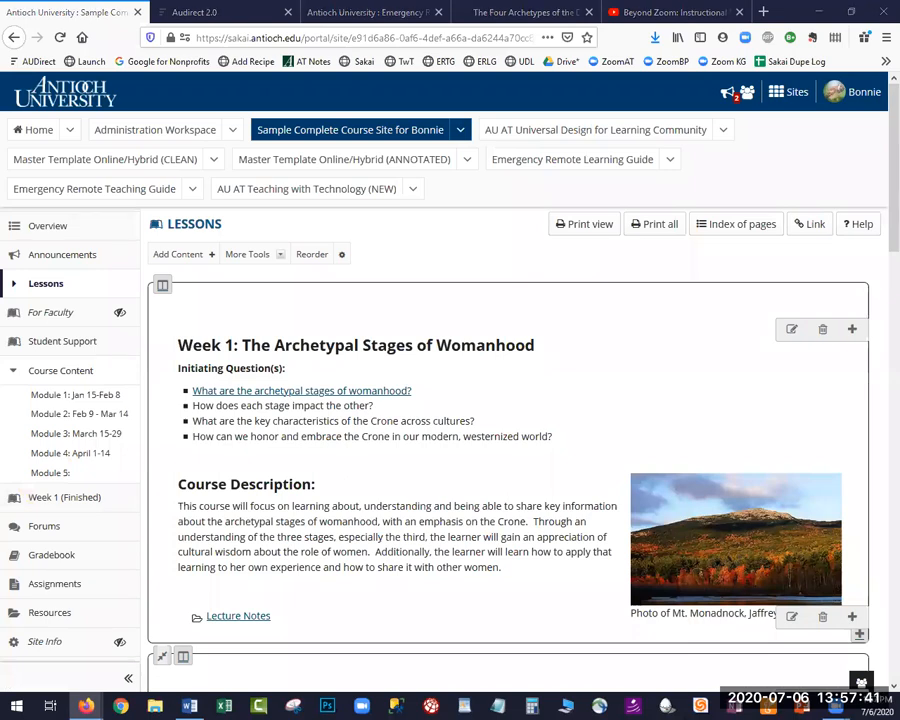
{"action": "key", "text": "super+d"}
{"action": "key", "text": "super+d"}
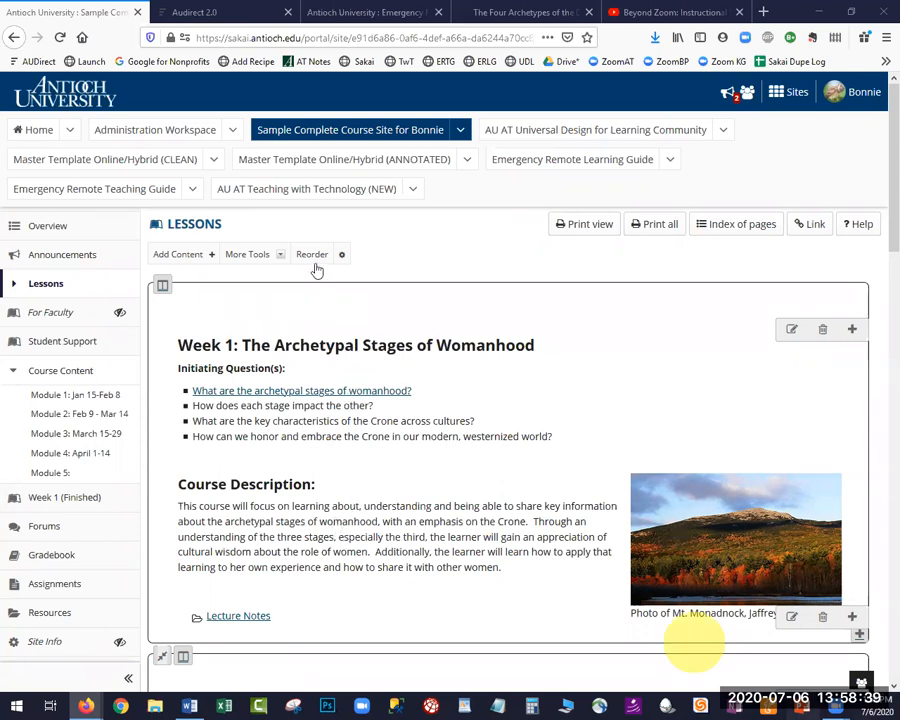
Step: Check off "Turn in your assignment" in the To Do List, and clear it again
{"action": "scroll", "coordinate": [316, 270], "scroll_direction": "down", "scroll_amount": 5}
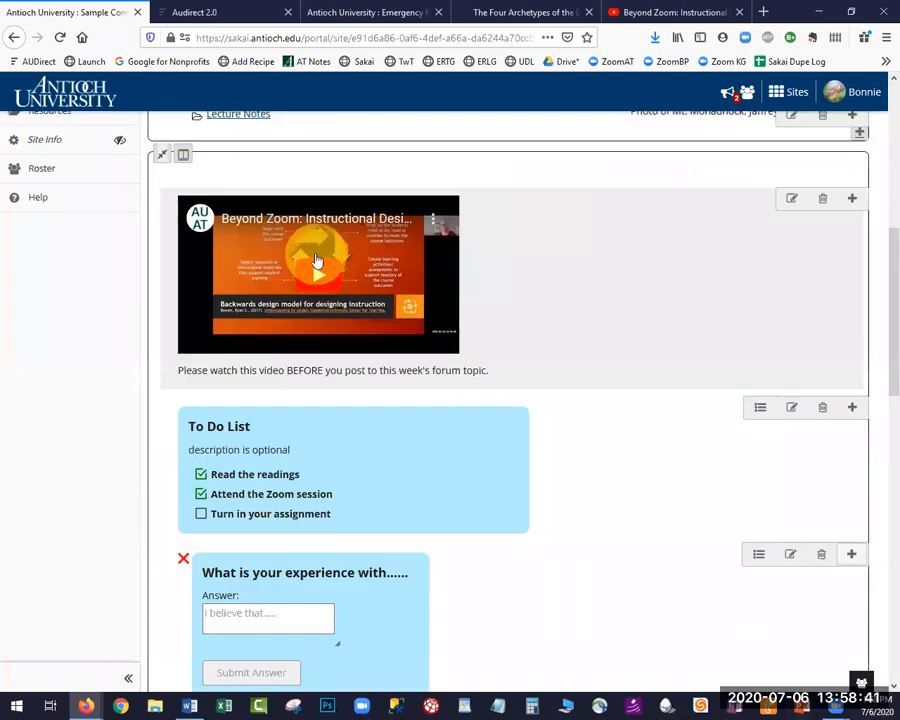
{"action": "scroll", "coordinate": [340, 405], "scroll_direction": "down", "scroll_amount": 2}
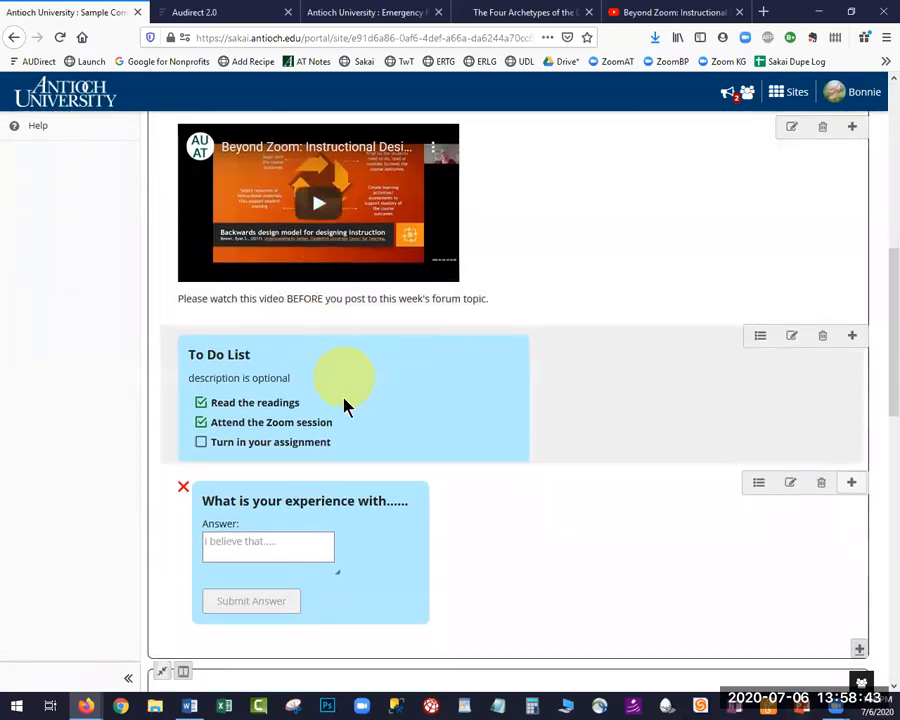
{"action": "left_click", "coordinate": [306, 441]}
{"action": "scroll", "coordinate": [309, 464], "scroll_direction": "down", "scroll_amount": 1}
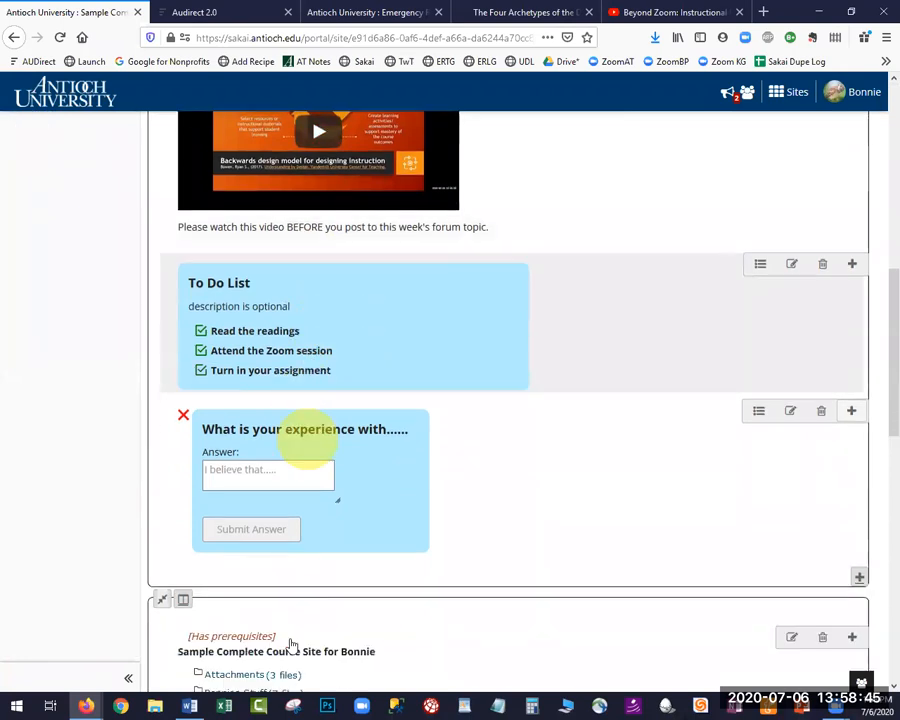
{"action": "left_click", "coordinate": [306, 371]}
{"action": "scroll", "coordinate": [308, 440], "scroll_direction": "down", "scroll_amount": 1}
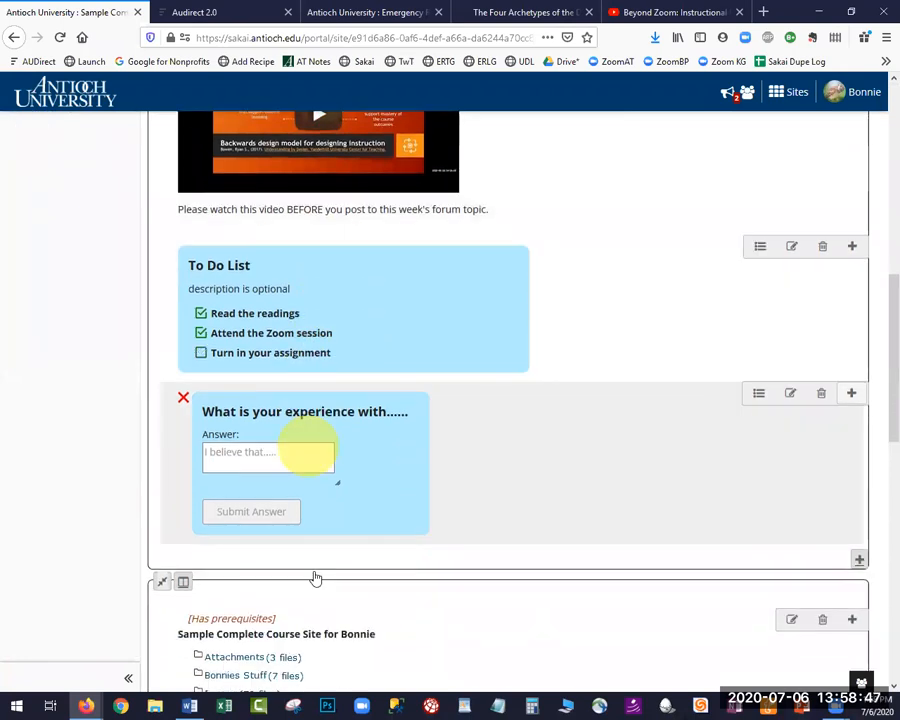
Step: Add 5 more pages titled from "Lesson 2" onward as copies of the current Lessons page, and save them
{"action": "scroll", "coordinate": [315, 578], "scroll_direction": "down", "scroll_amount": 4}
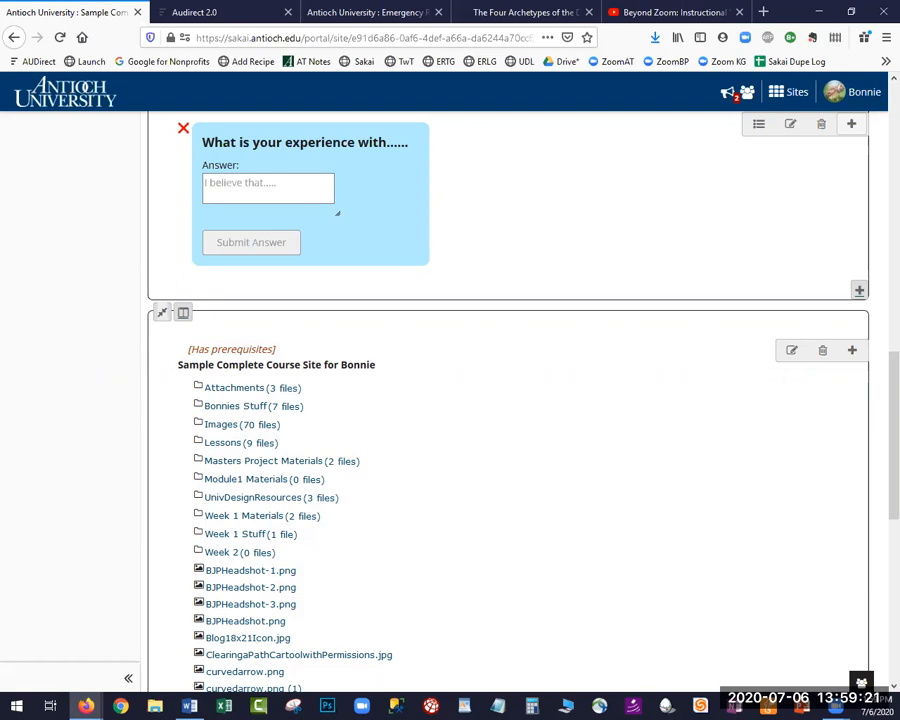
{"action": "scroll", "coordinate": [733, 462], "scroll_direction": "up", "scroll_amount": 1}
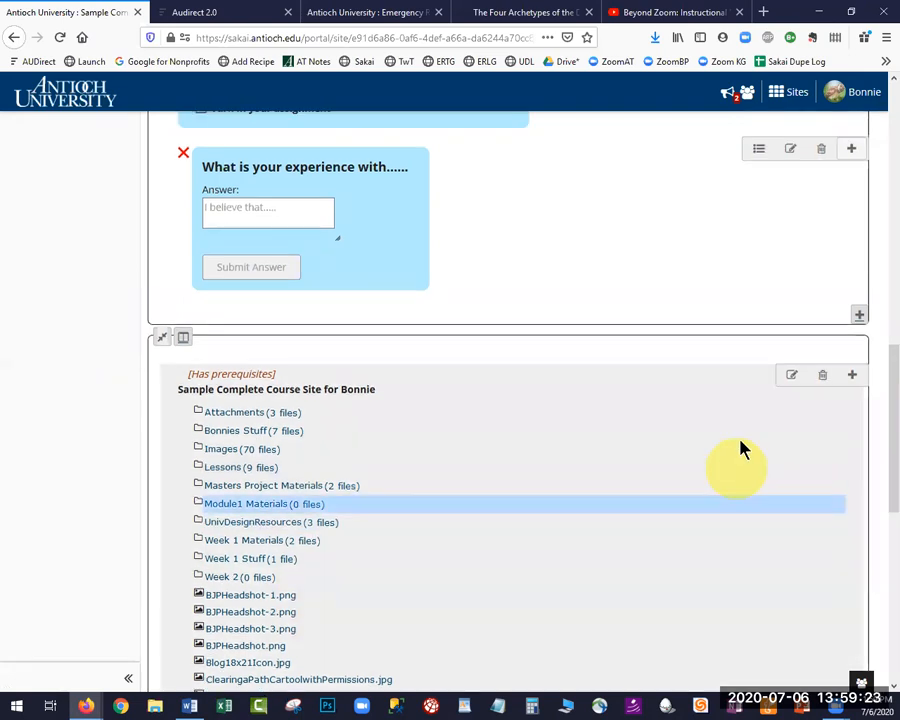
{"action": "scroll", "coordinate": [741, 450], "scroll_direction": "up", "scroll_amount": 3}
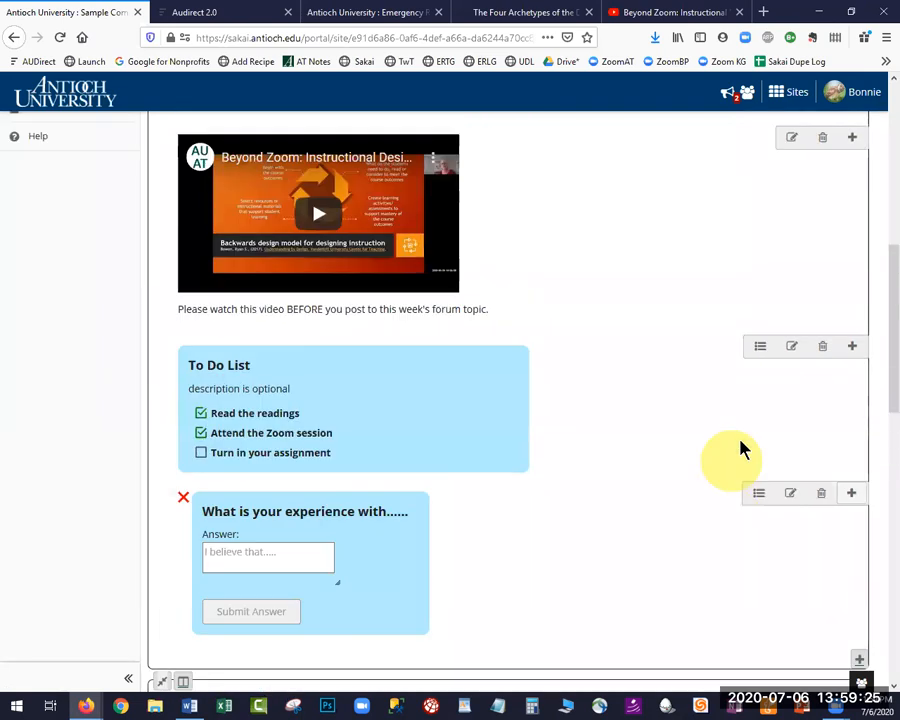
{"action": "scroll", "coordinate": [741, 450], "scroll_direction": "up", "scroll_amount": 5}
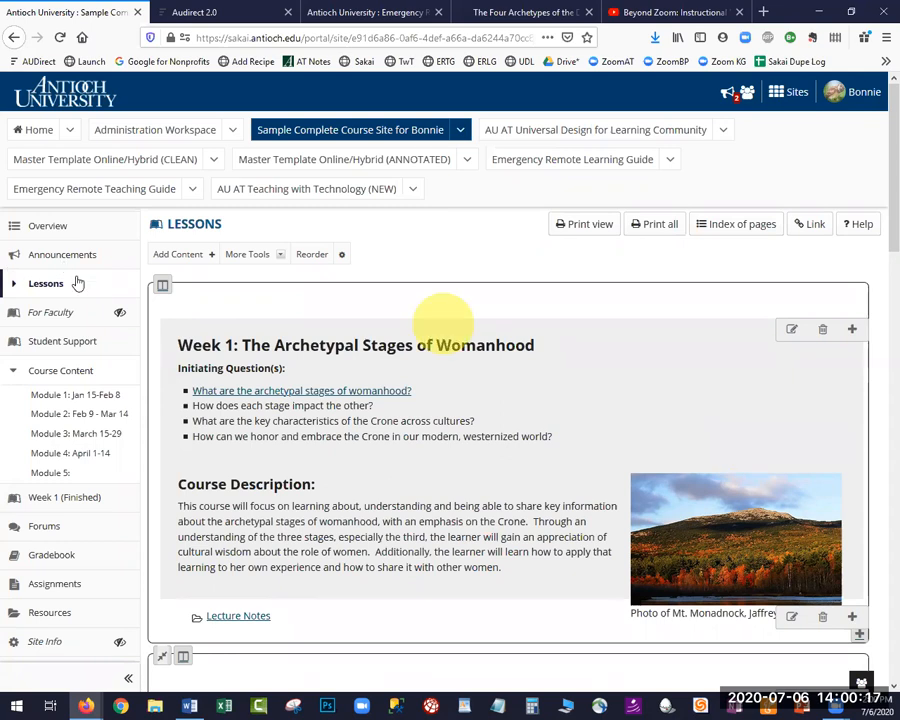
{"action": "left_click", "coordinate": [281, 255]}
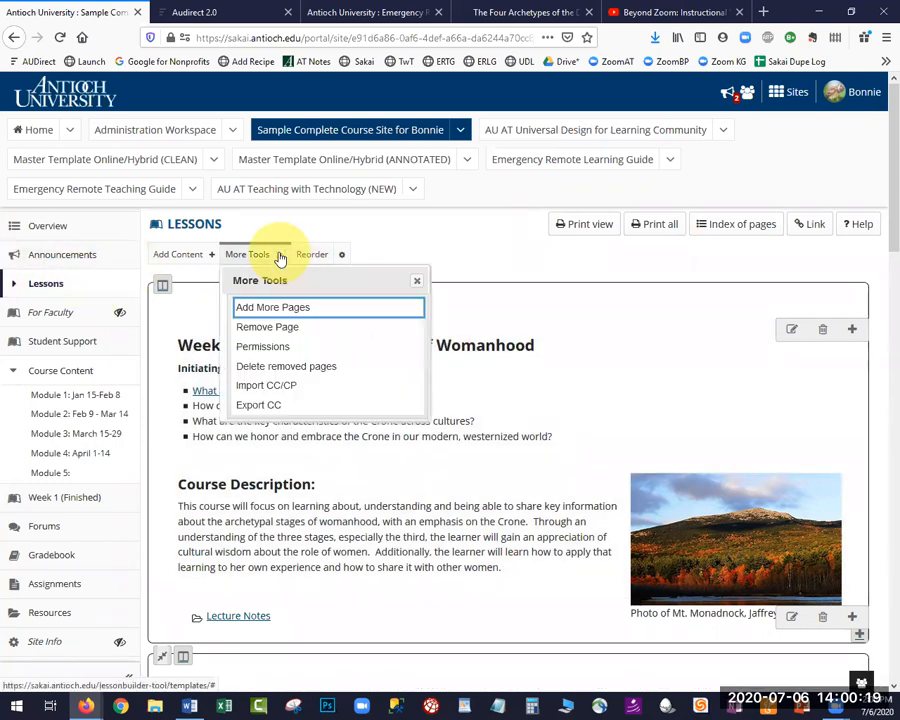
{"action": "left_click", "coordinate": [256, 308]}
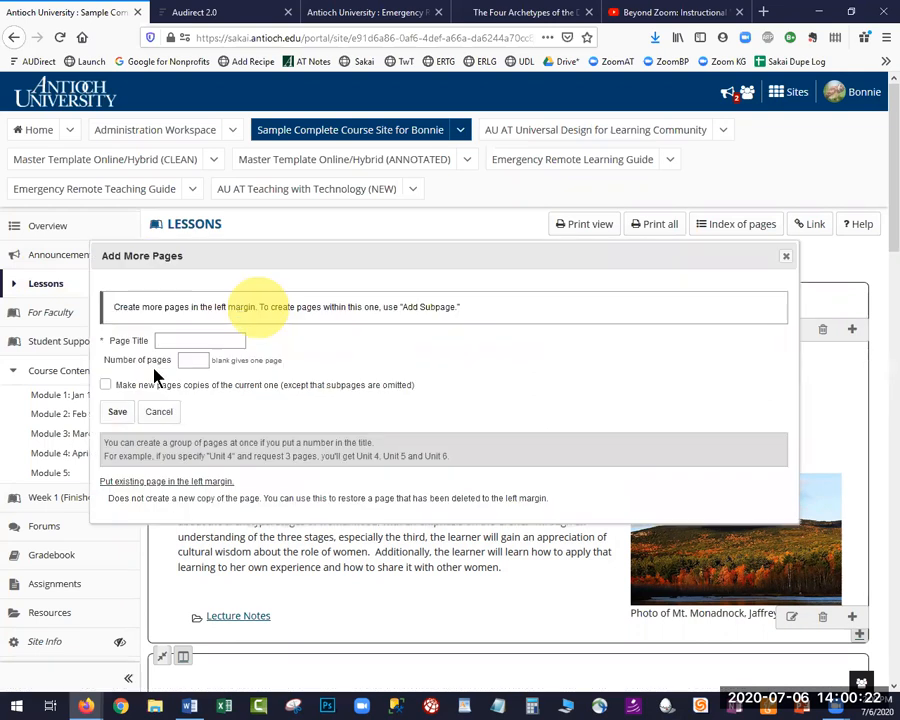
{"action": "left_click", "coordinate": [180, 336]}
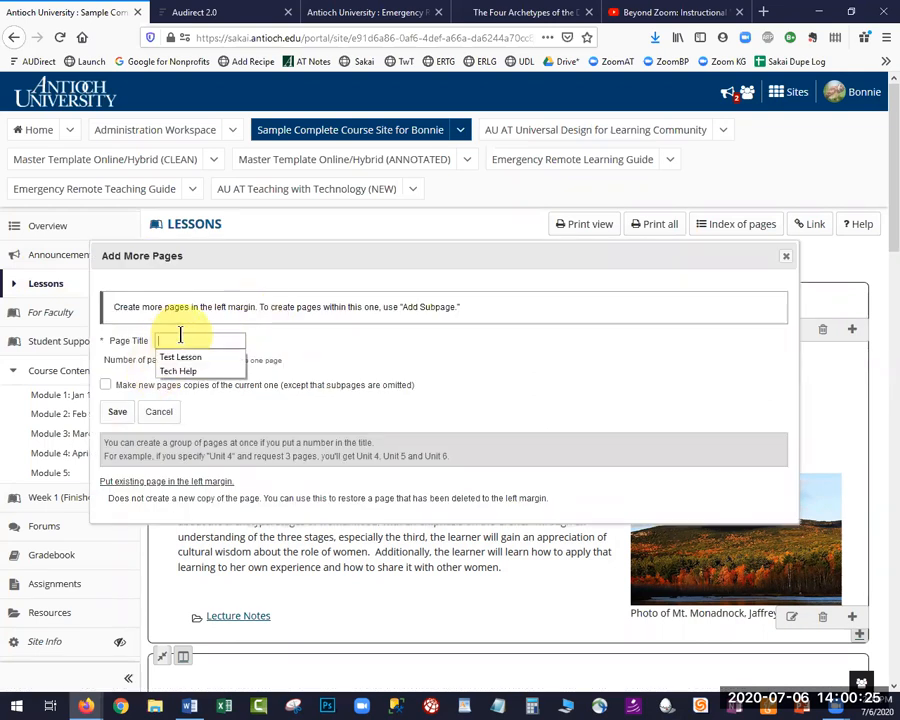
{"action": "type", "text": "Lesson"}
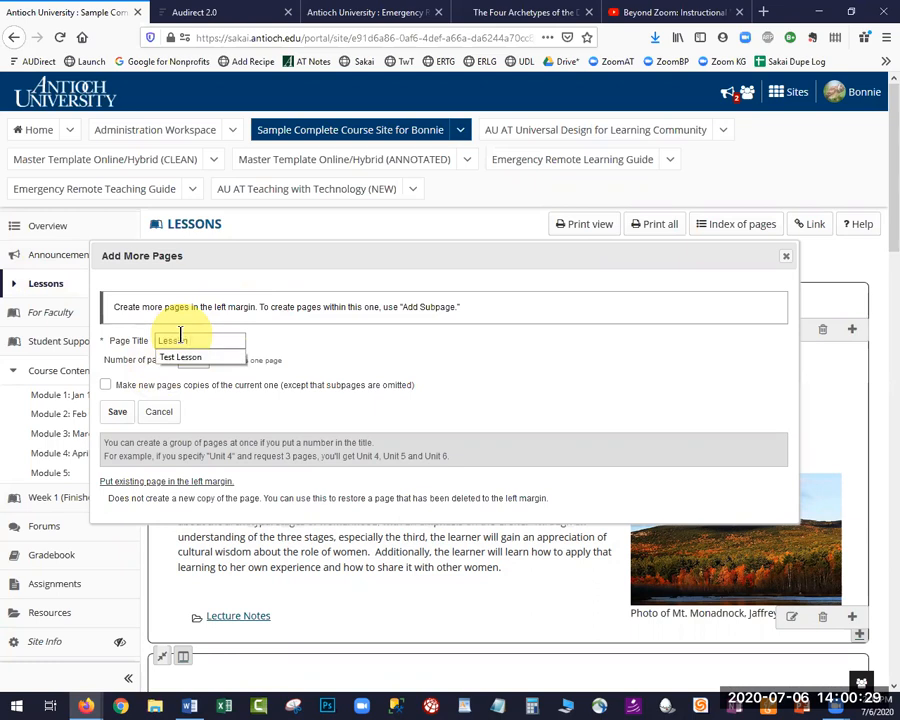
{"action": "type", "text": " 2"}
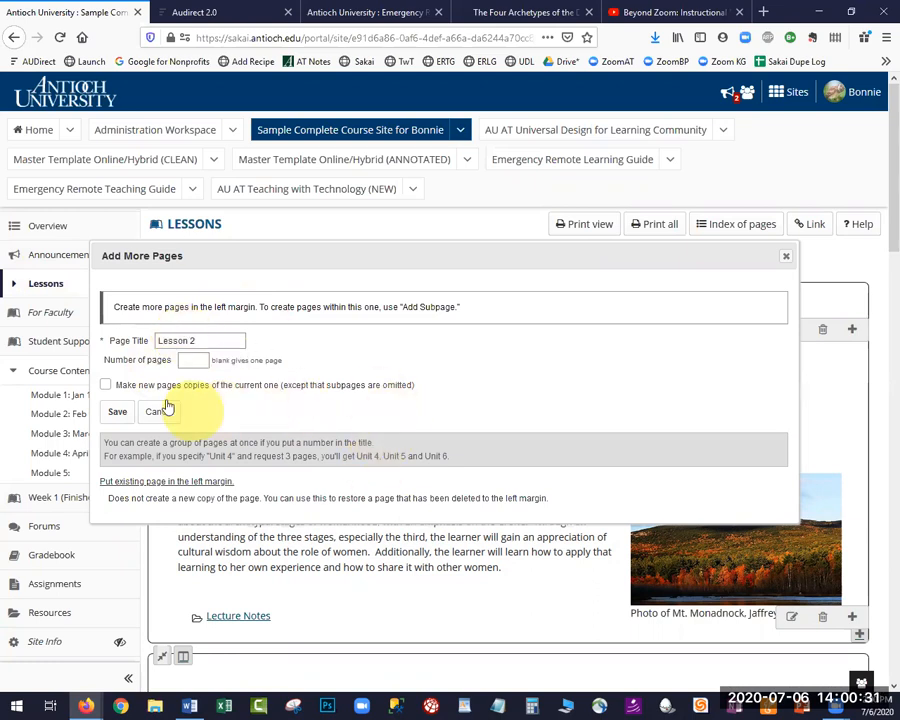
{"action": "left_click", "coordinate": [193, 362]}
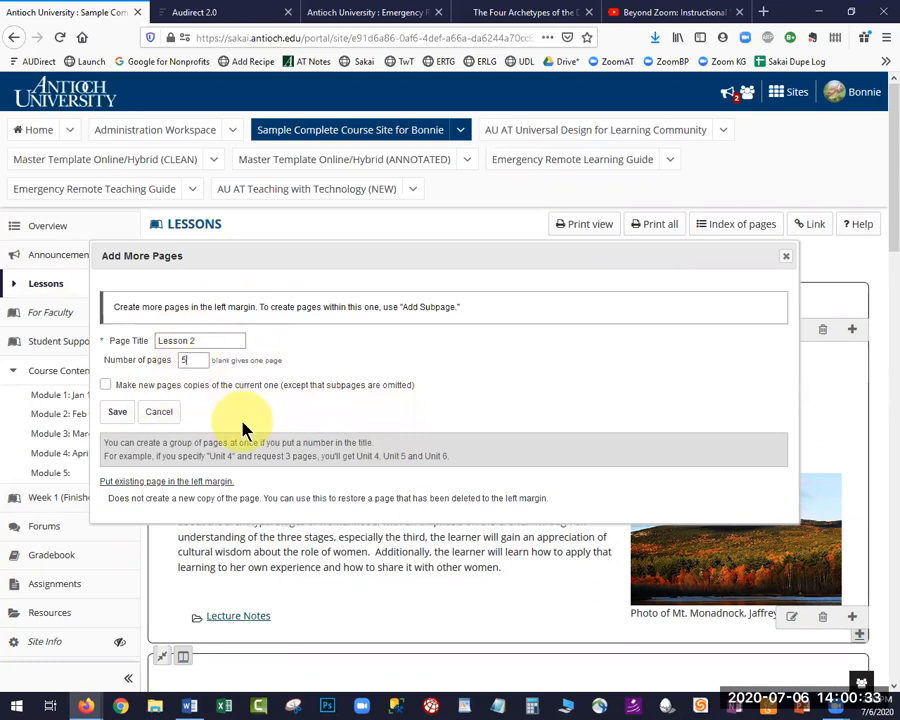
{"action": "left_click", "coordinate": [106, 387]}
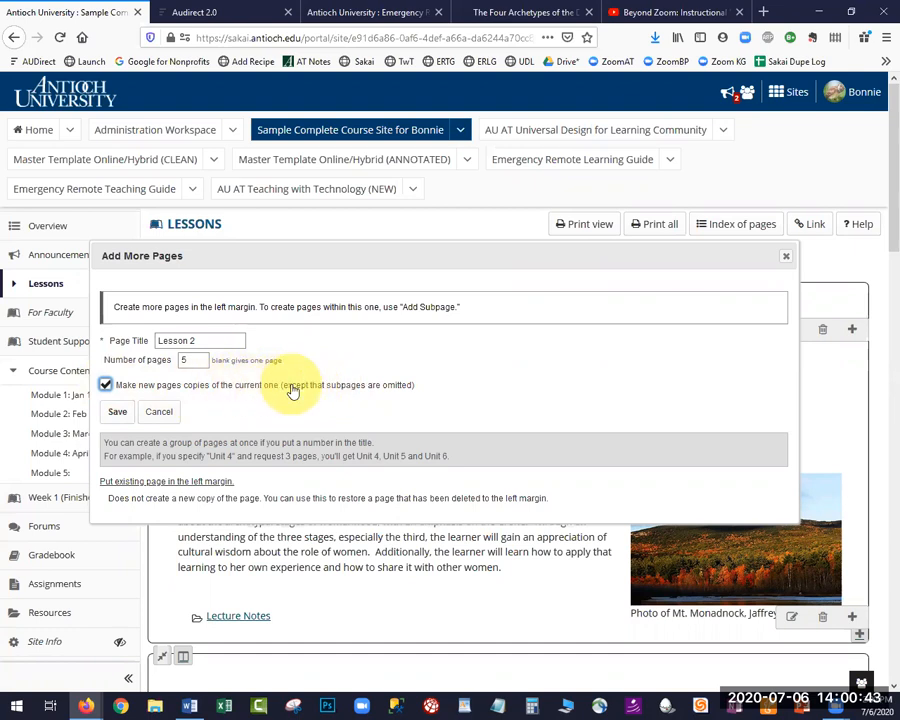
{"action": "left_click", "coordinate": [117, 413]}
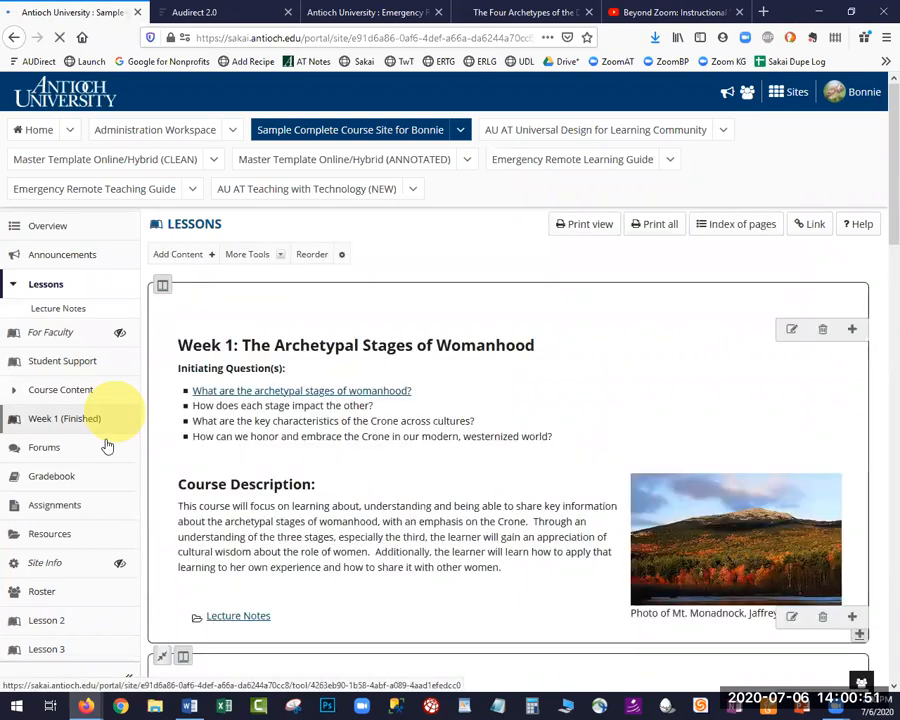
Step: Open the new Lesson 2 page and look over its copied content and the added lesson pages
{"action": "scroll", "coordinate": [56, 356], "scroll_direction": "down", "scroll_amount": 5}
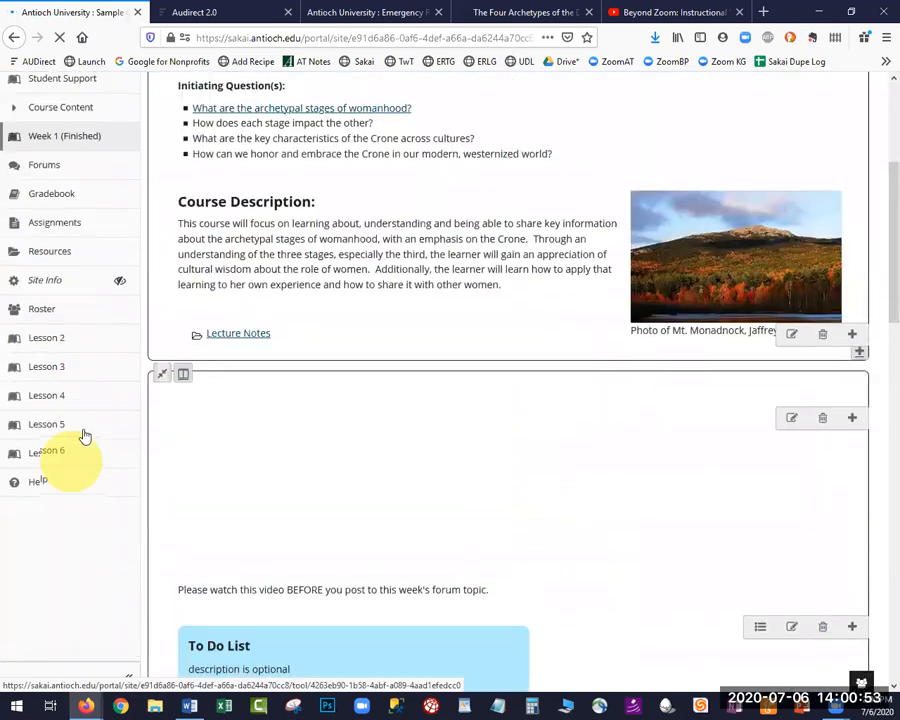
{"action": "left_click", "coordinate": [81, 342]}
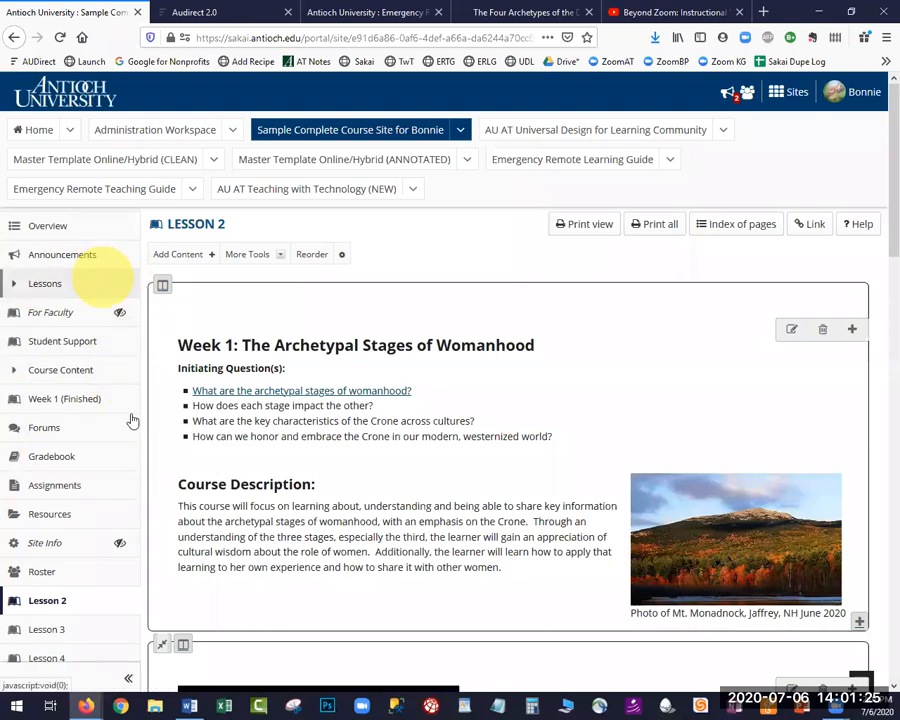
{"action": "scroll", "coordinate": [120, 382], "scroll_direction": "down", "scroll_amount": 2}
{"action": "scroll", "coordinate": [86, 322], "scroll_direction": "down", "scroll_amount": 2}
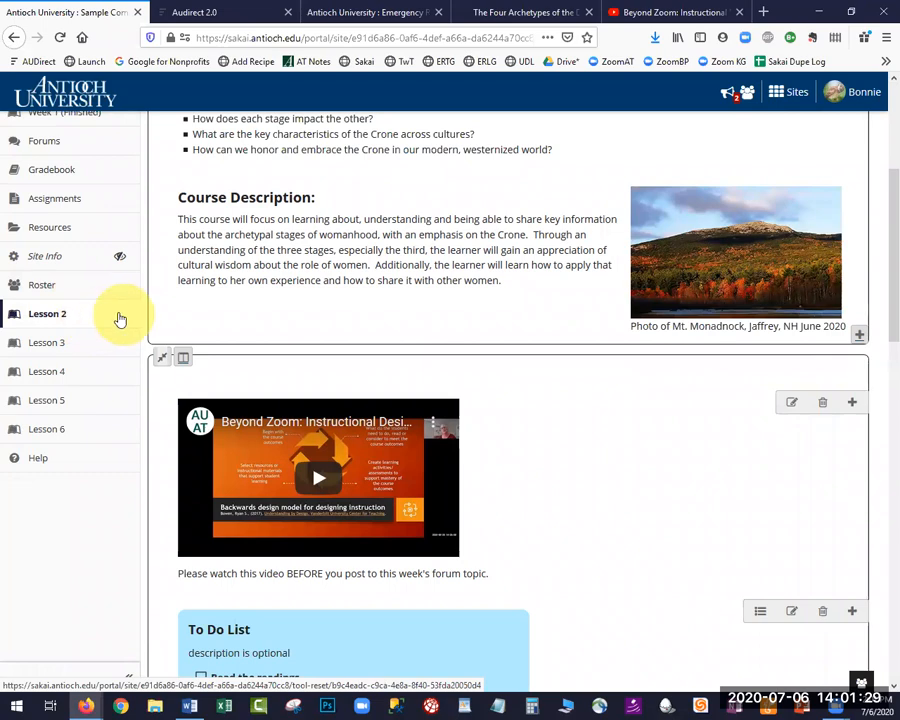
{"action": "left_click", "coordinate": [90, 318]}
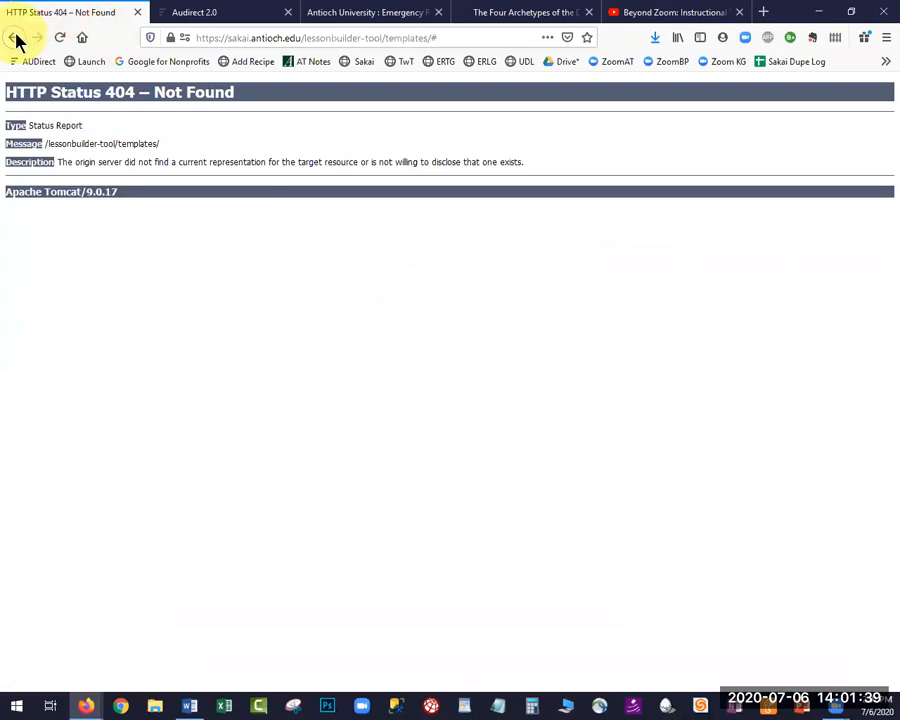
Step: Return to the Lesson 2 page, hide it from users in its page settings, and save
{"action": "left_click", "coordinate": [16, 40]}
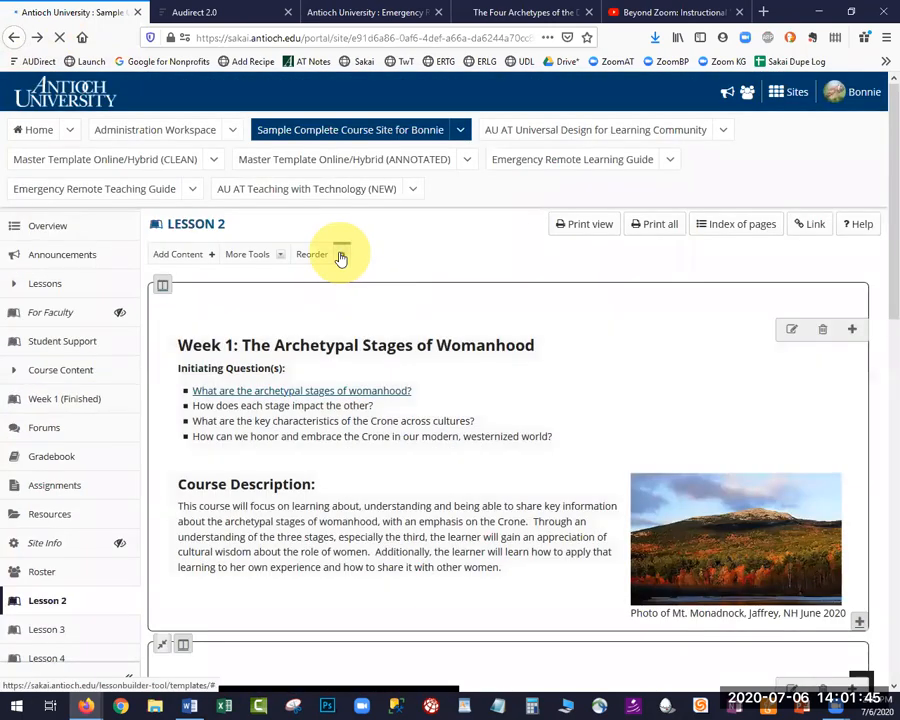
{"action": "left_click", "coordinate": [341, 252]}
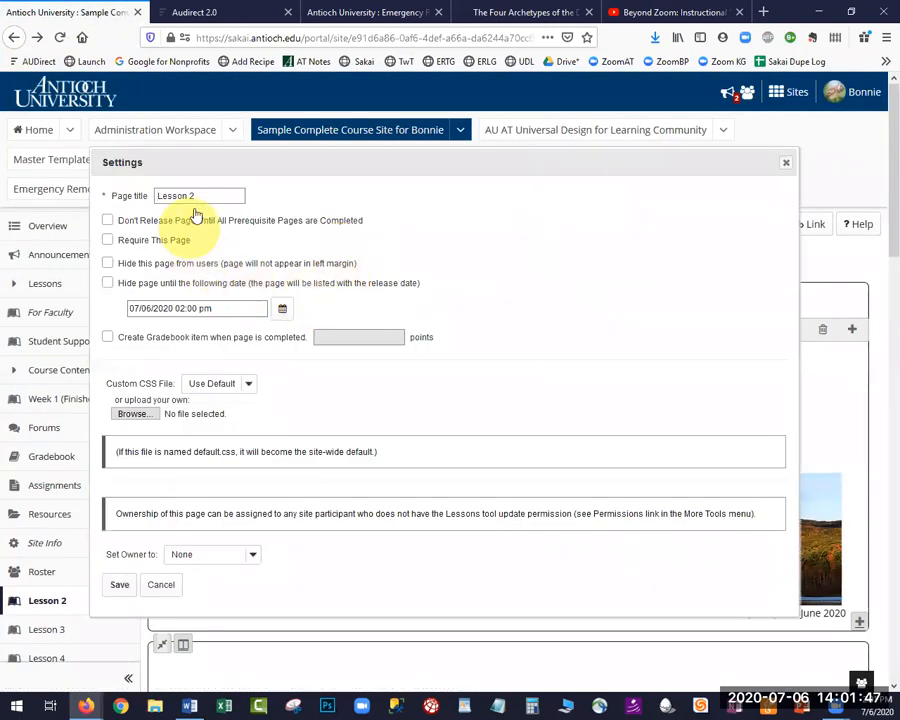
{"action": "left_click", "coordinate": [108, 264]}
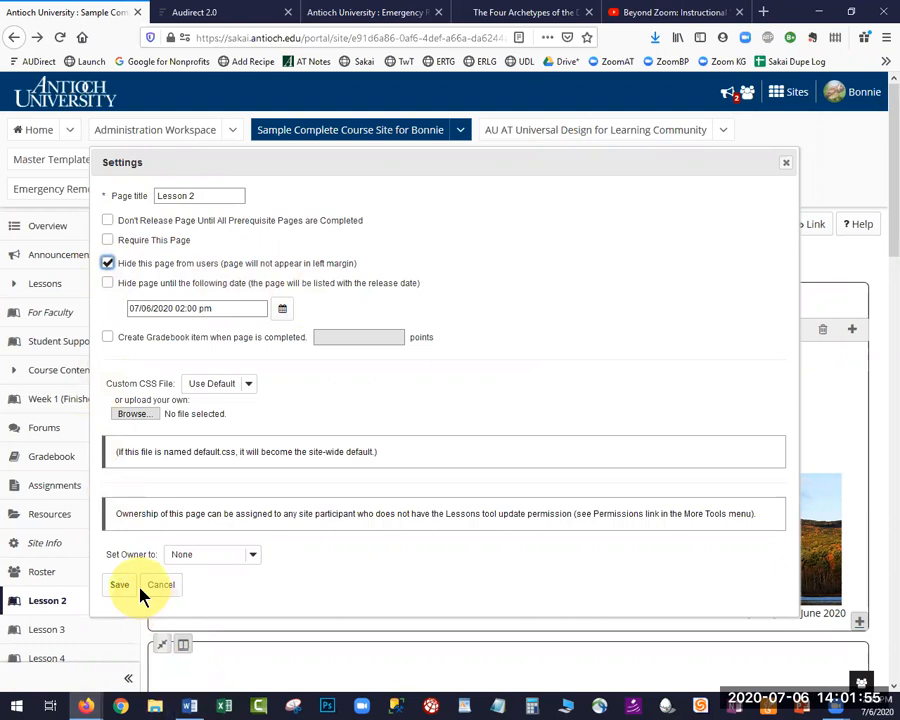
{"action": "left_click", "coordinate": [120, 588]}
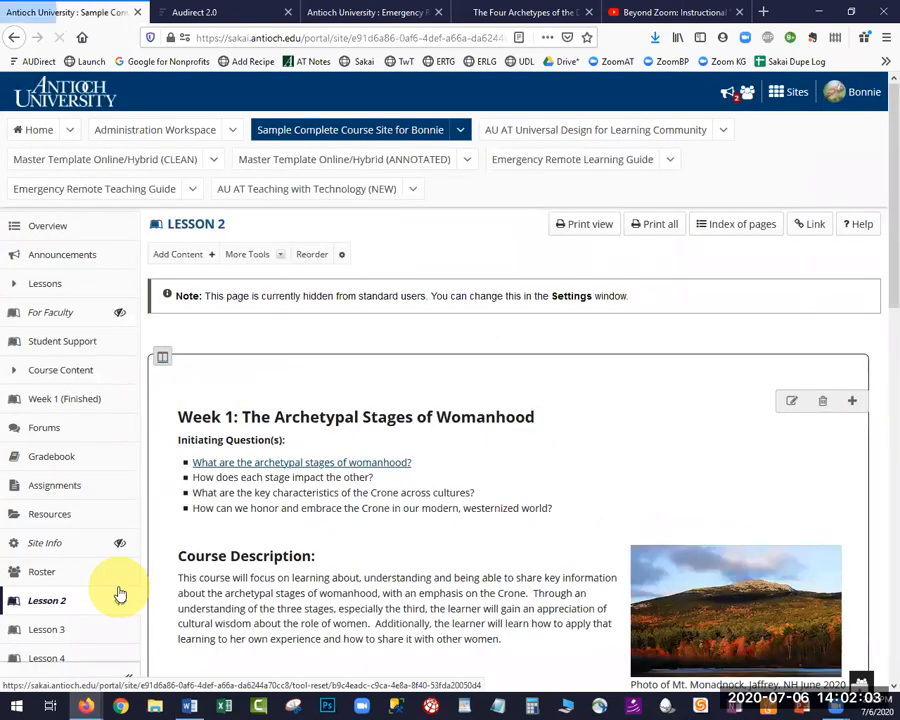
{"action": "left_click", "coordinate": [178, 446]}
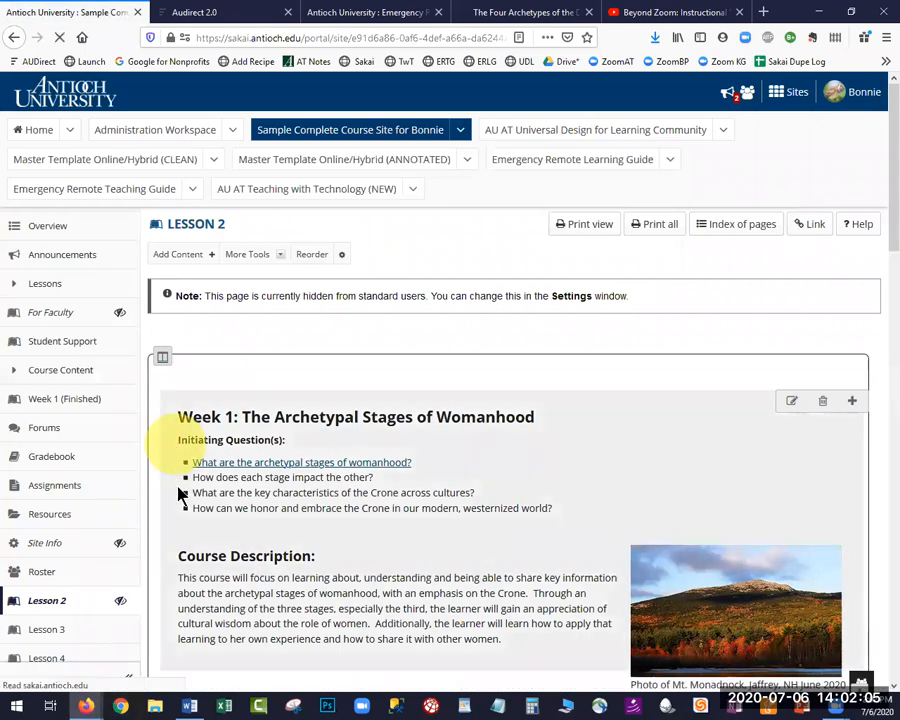
Step: Make the Lesson 2 page visible to users again by clearing its hide option in the page settings, and save
{"action": "scroll", "coordinate": [248, 376], "scroll_direction": "down", "scroll_amount": 1}
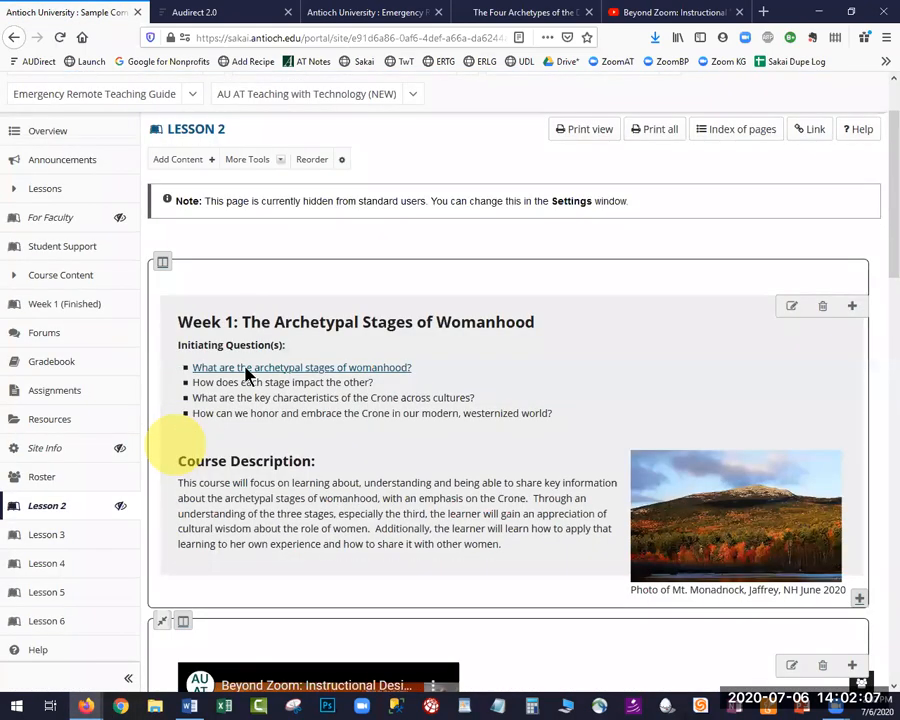
{"action": "scroll", "coordinate": [247, 374], "scroll_direction": "down", "scroll_amount": 2}
{"action": "scroll", "coordinate": [260, 344], "scroll_direction": "up", "scroll_amount": 1}
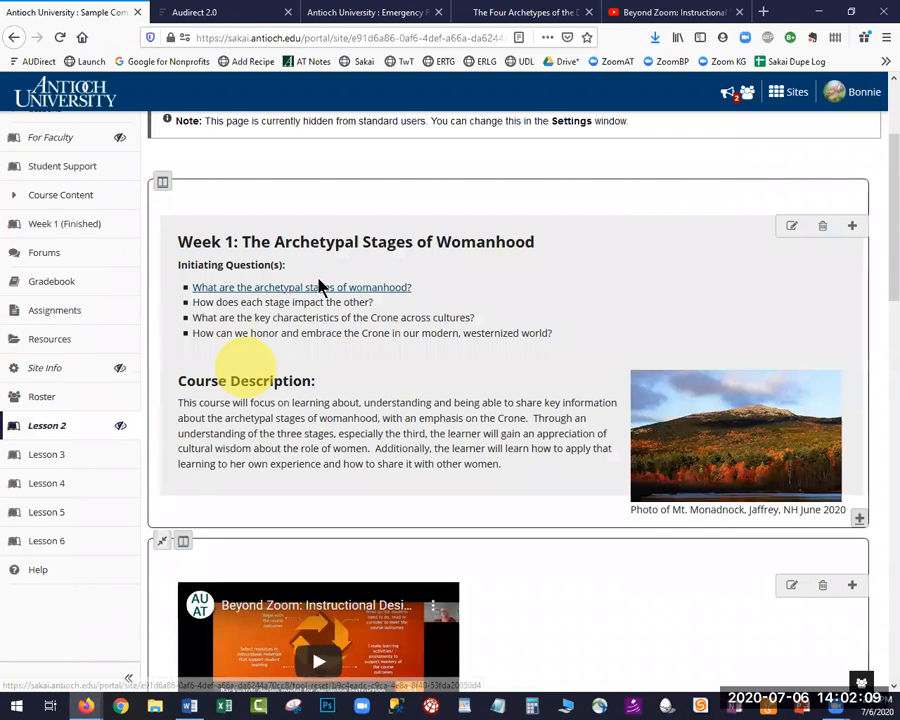
{"action": "scroll", "coordinate": [320, 288], "scroll_direction": "up", "scroll_amount": 2}
{"action": "left_click", "coordinate": [341, 255]}
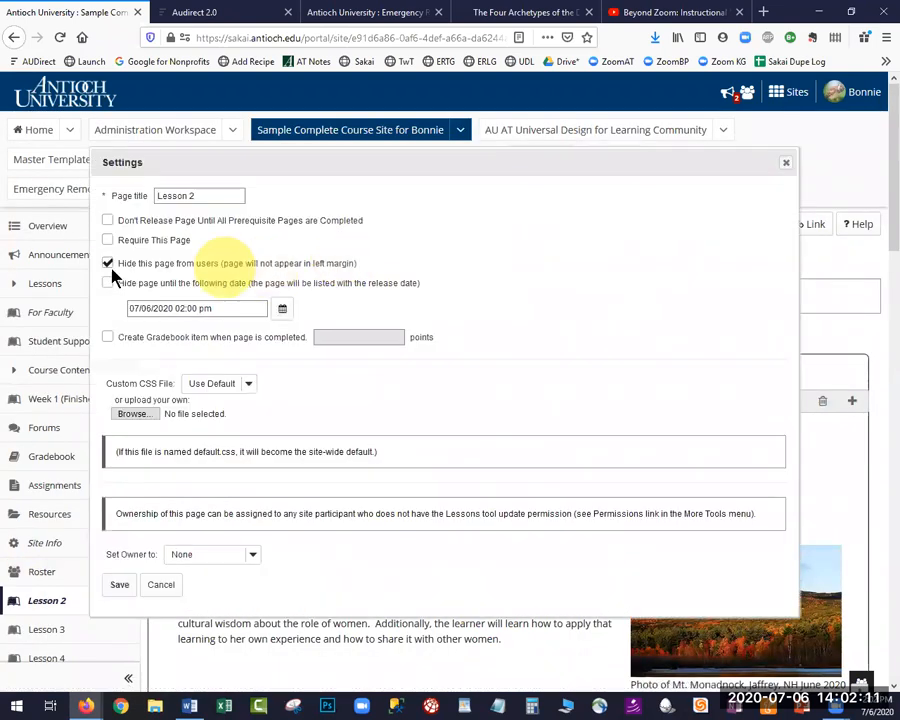
{"action": "left_click", "coordinate": [108, 263]}
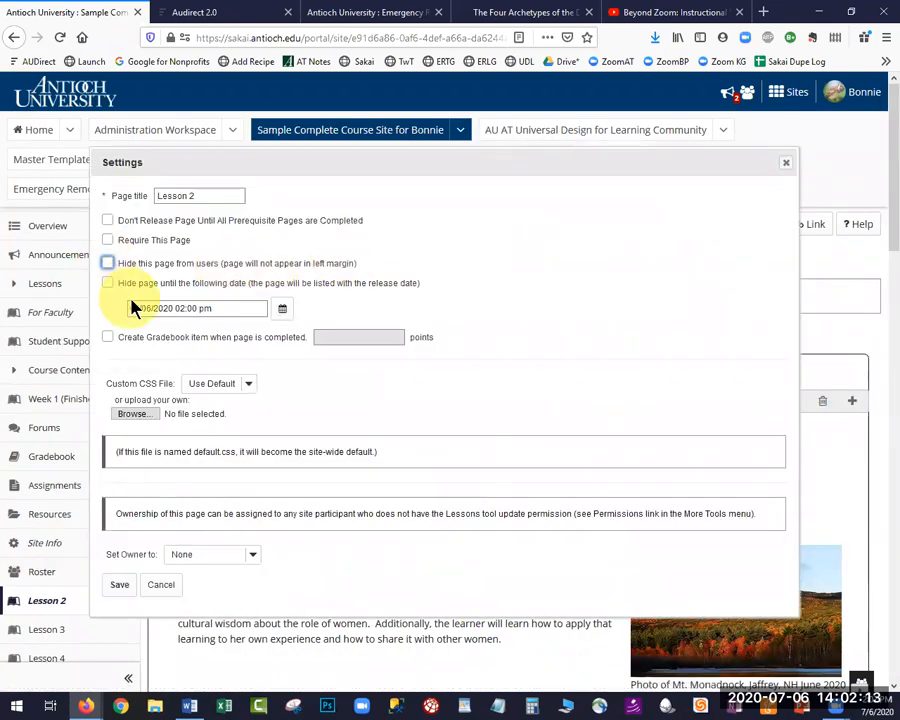
{"action": "scroll", "coordinate": [112, 340], "scroll_direction": "down", "scroll_amount": 2}
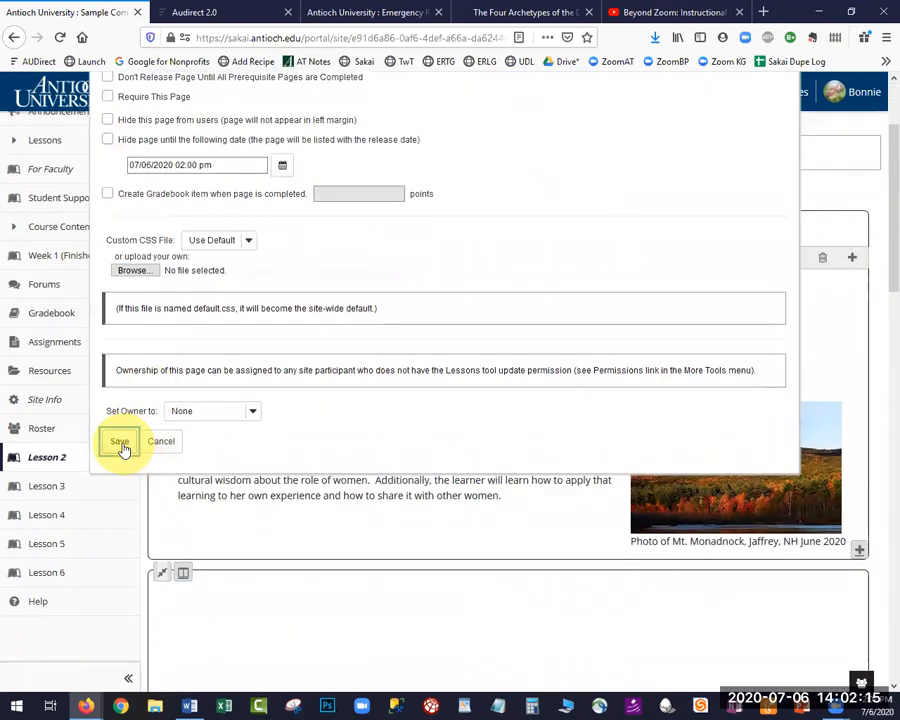
{"action": "left_click", "coordinate": [120, 442]}
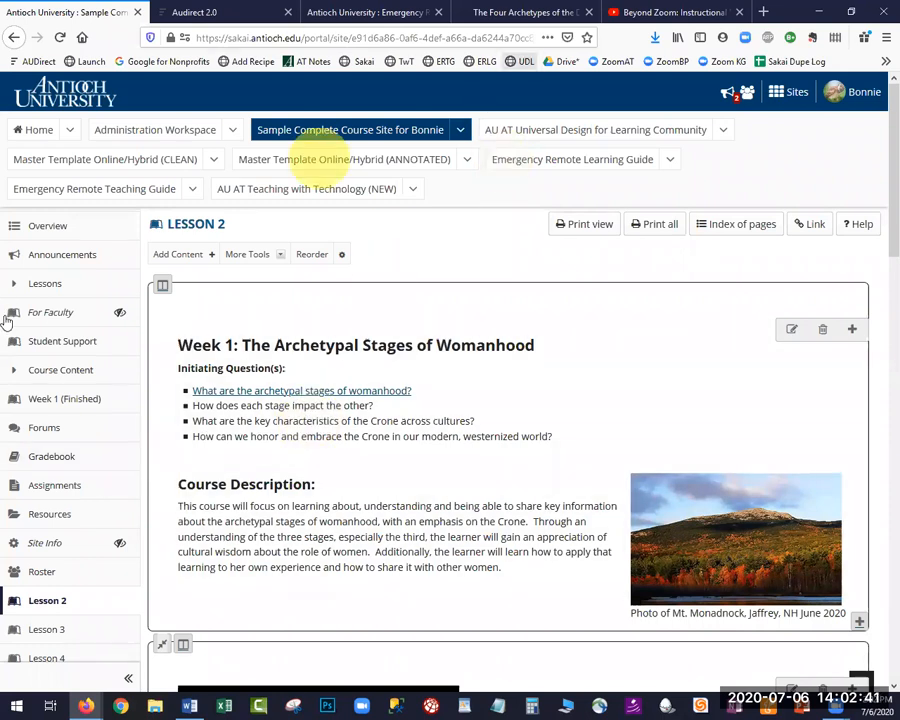
Step: Open the Course Content page, set it to be hidden from users in its page settings, and save
{"action": "left_click", "coordinate": [77, 374]}
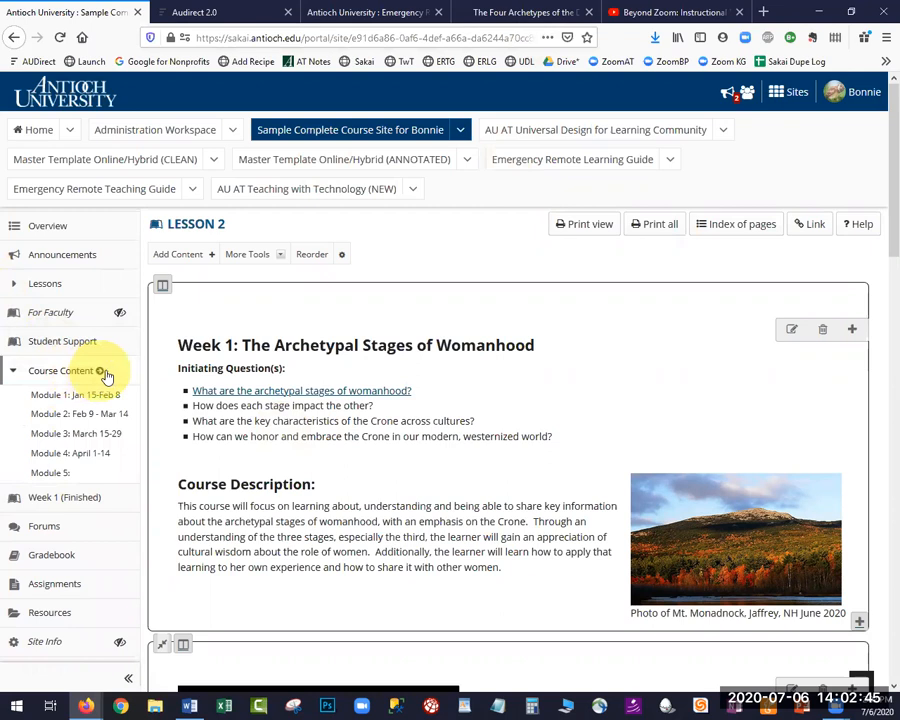
{"action": "left_click", "coordinate": [113, 375]}
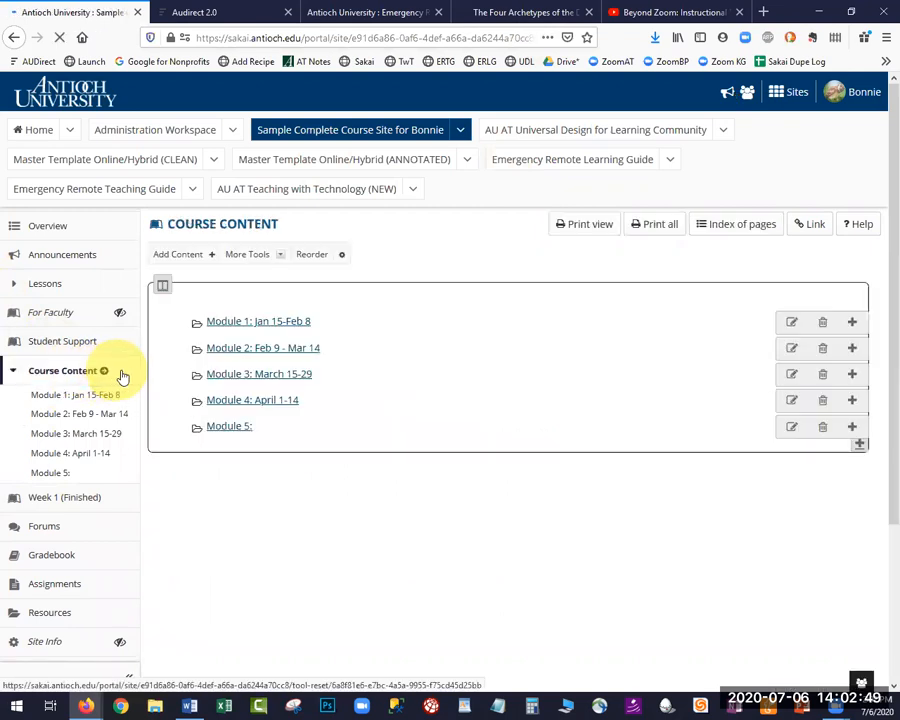
{"action": "left_click", "coordinate": [342, 257]}
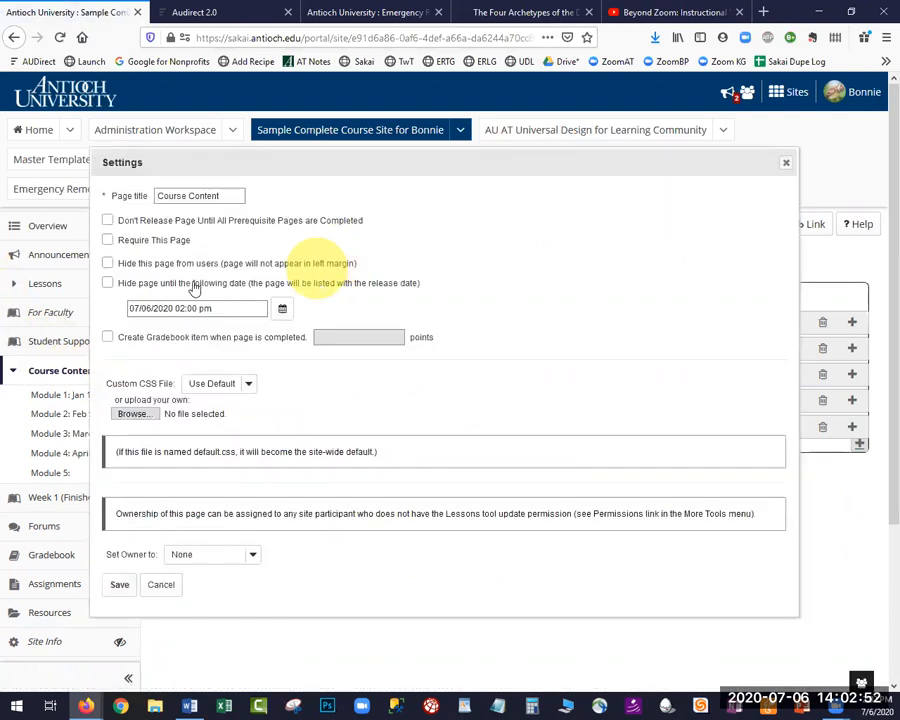
{"action": "left_click", "coordinate": [108, 263]}
{"action": "left_click", "coordinate": [117, 585]}
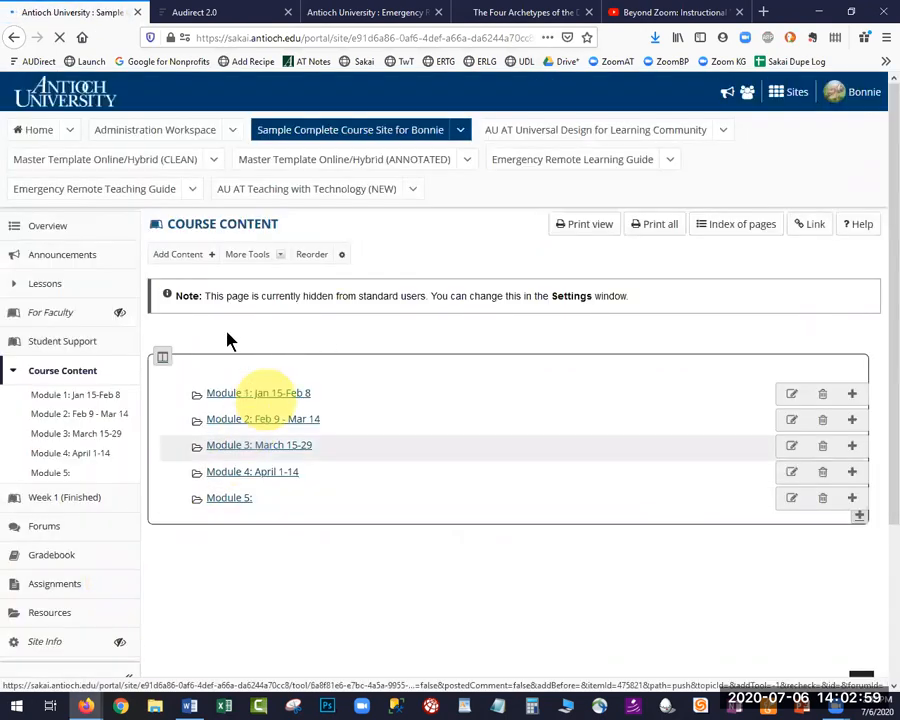
Step: Use the Become User tool in the Administration Workspace to log in as the test student studenttest1
{"action": "left_click", "coordinate": [873, 95]}
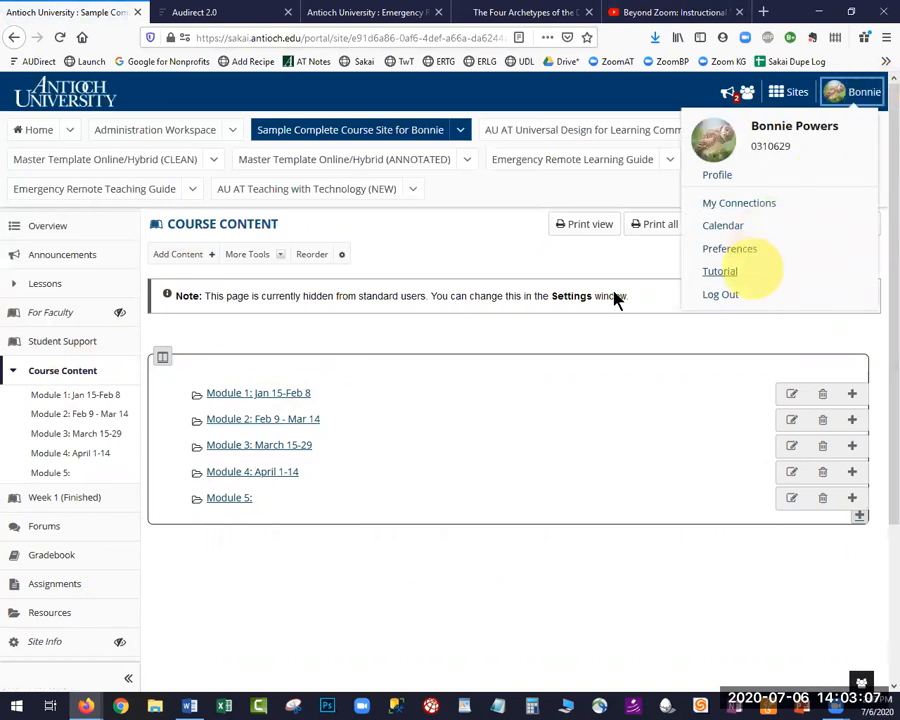
{"action": "left_click", "coordinate": [124, 132]}
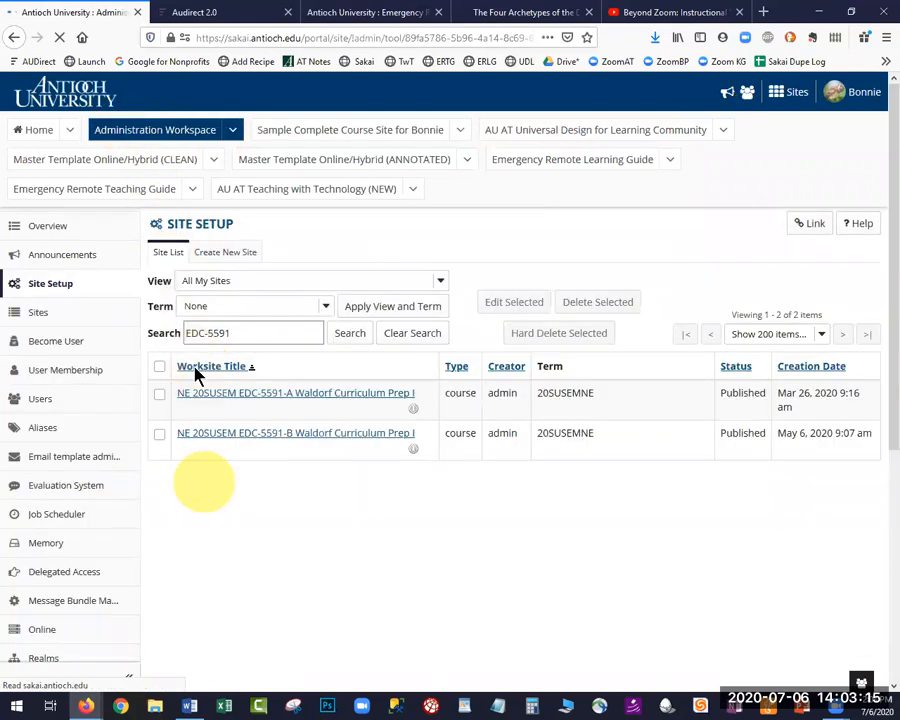
{"action": "left_click", "coordinate": [63, 342]}
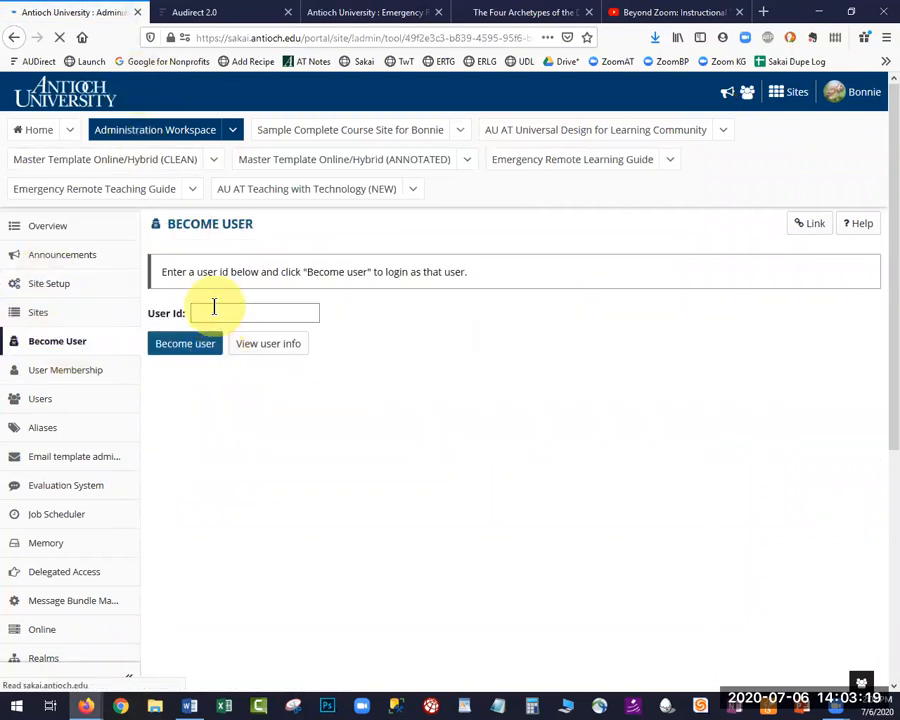
{"action": "type", "text": "st"}
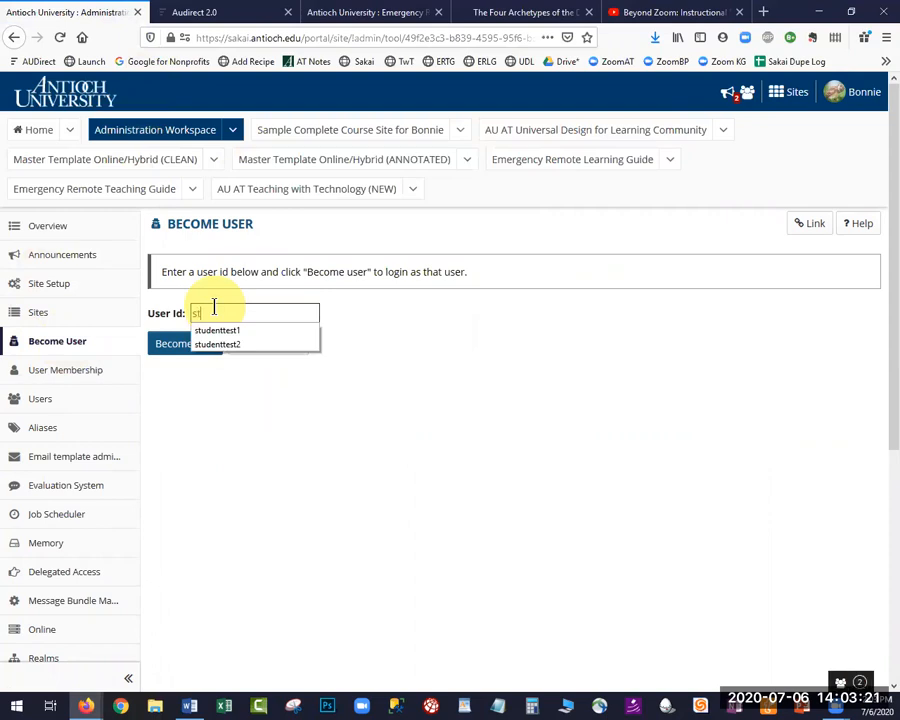
{"action": "type", "text": "udenttest1"}
{"action": "key", "text": "Return"}
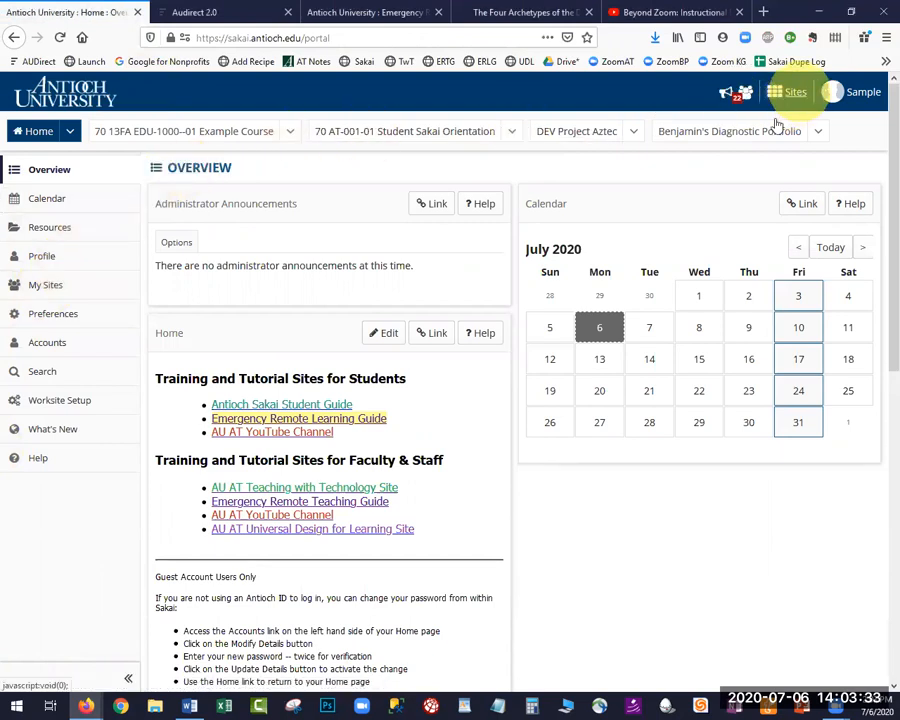
Step: Open the Sample Complete Course Site as the student to check which pages are listed, and return to the administrator account
{"action": "left_click", "coordinate": [795, 92]}
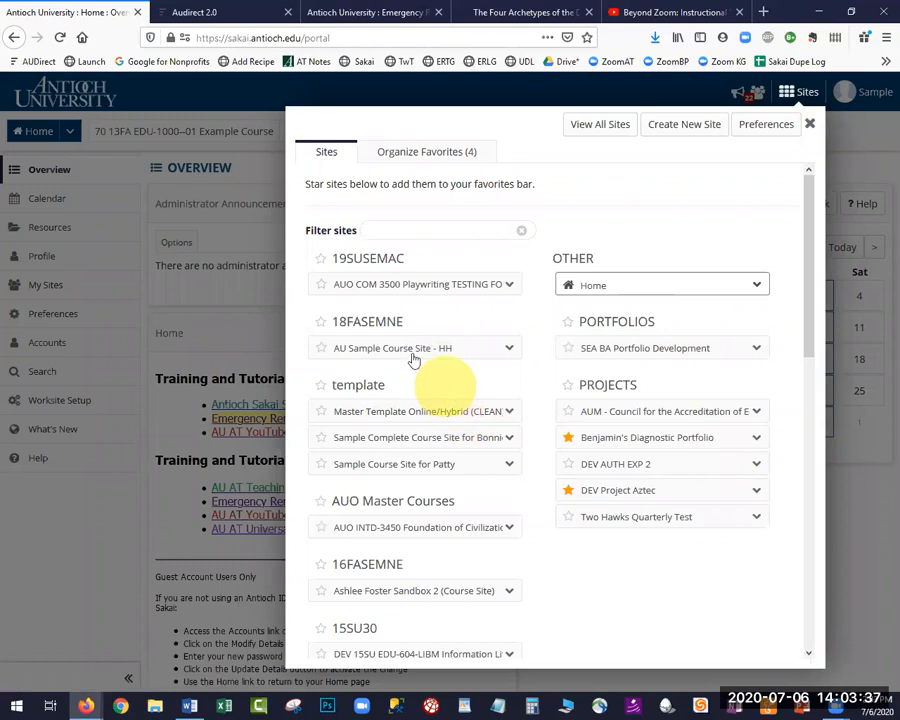
{"action": "left_click", "coordinate": [393, 437]}
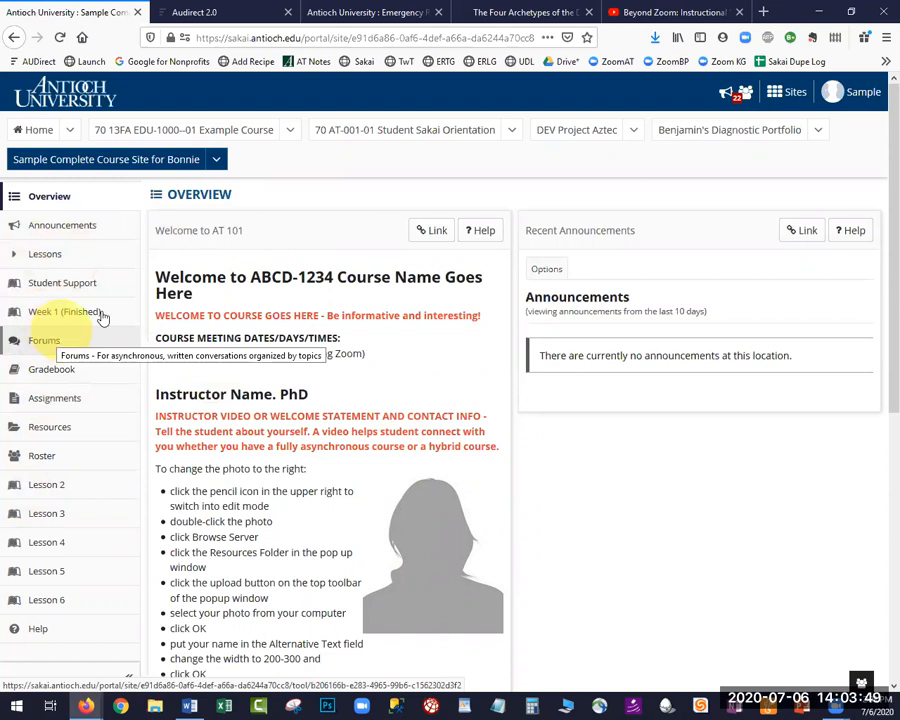
{"action": "left_click", "coordinate": [855, 92]}
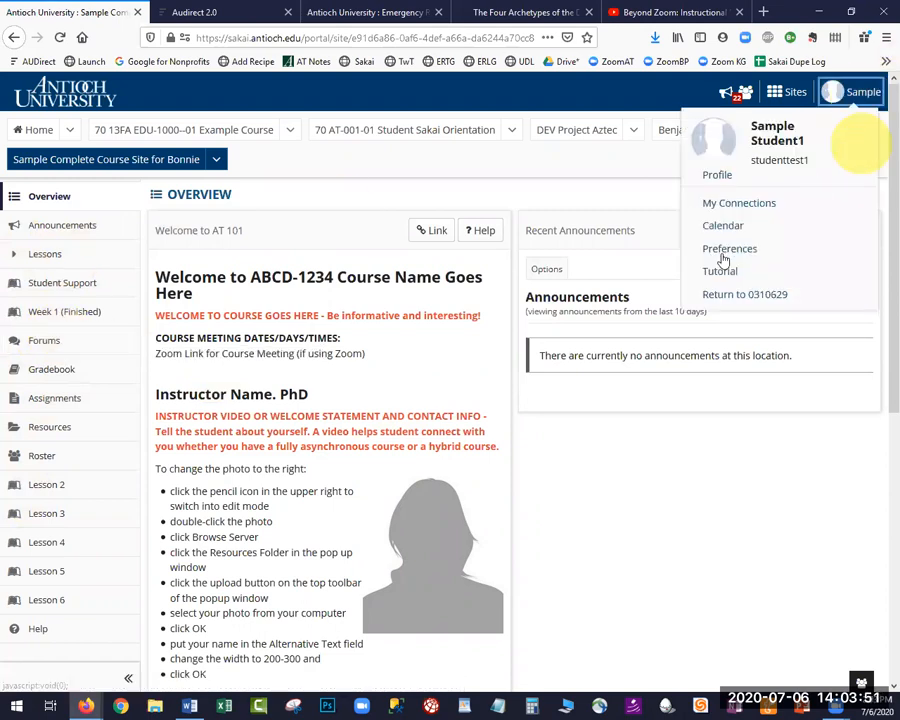
{"action": "left_click", "coordinate": [732, 298]}
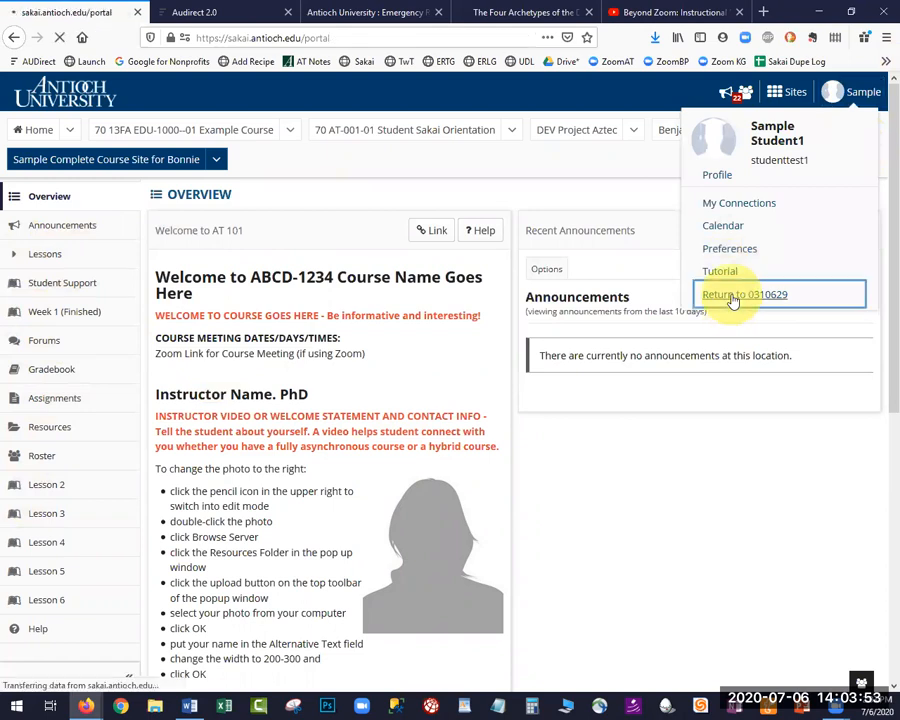